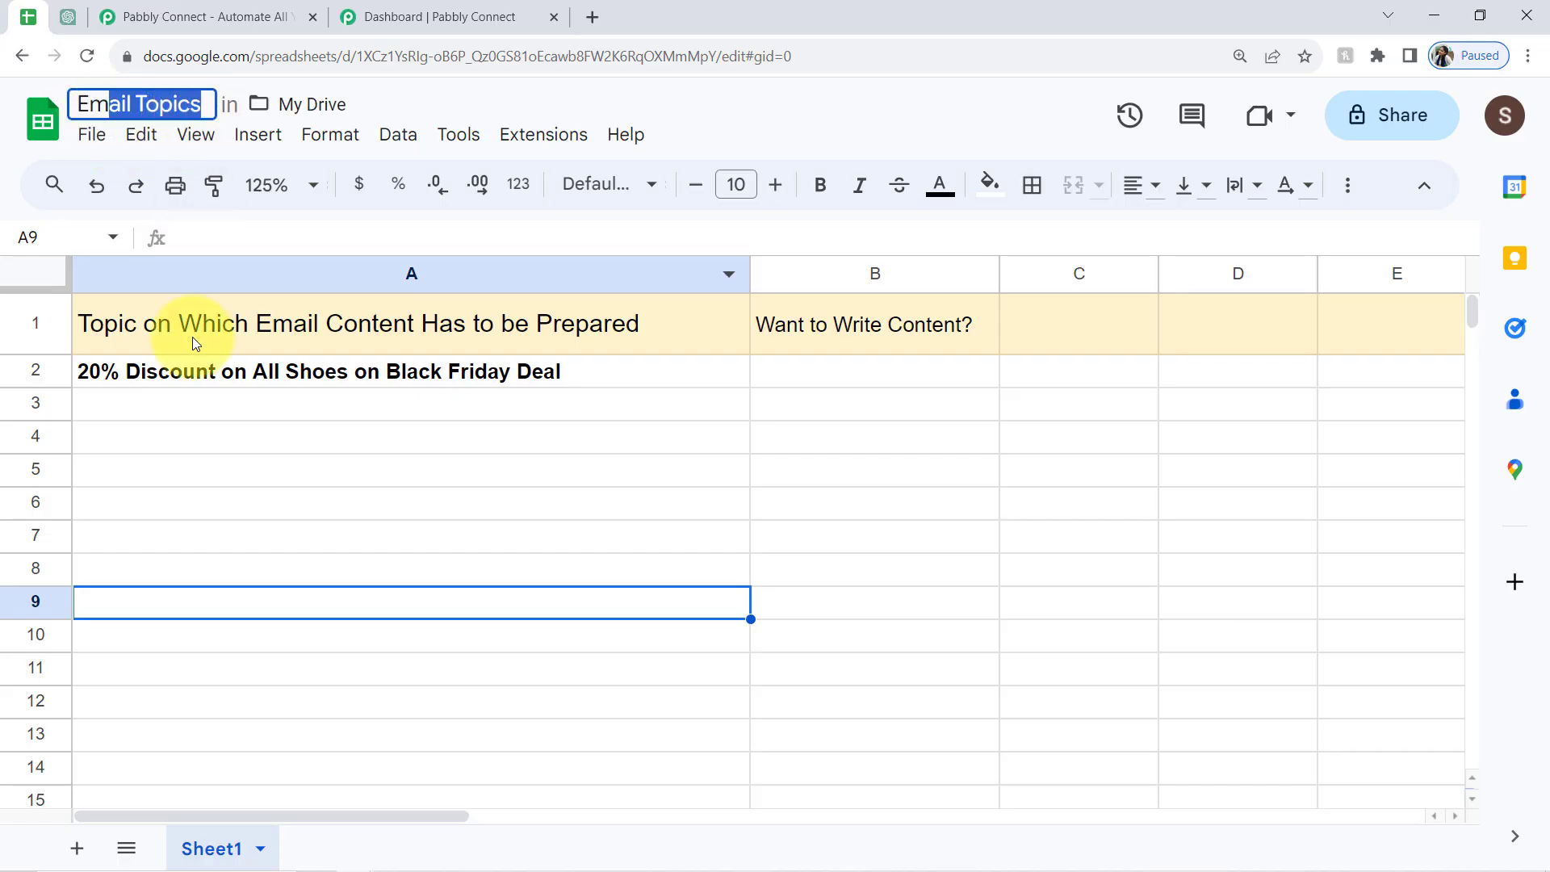
- Review the Black Friday topic in cell A2 of the Email Topics sheet and the ChatGPT start page
{"action": "left_click", "coordinate": [153, 376]}
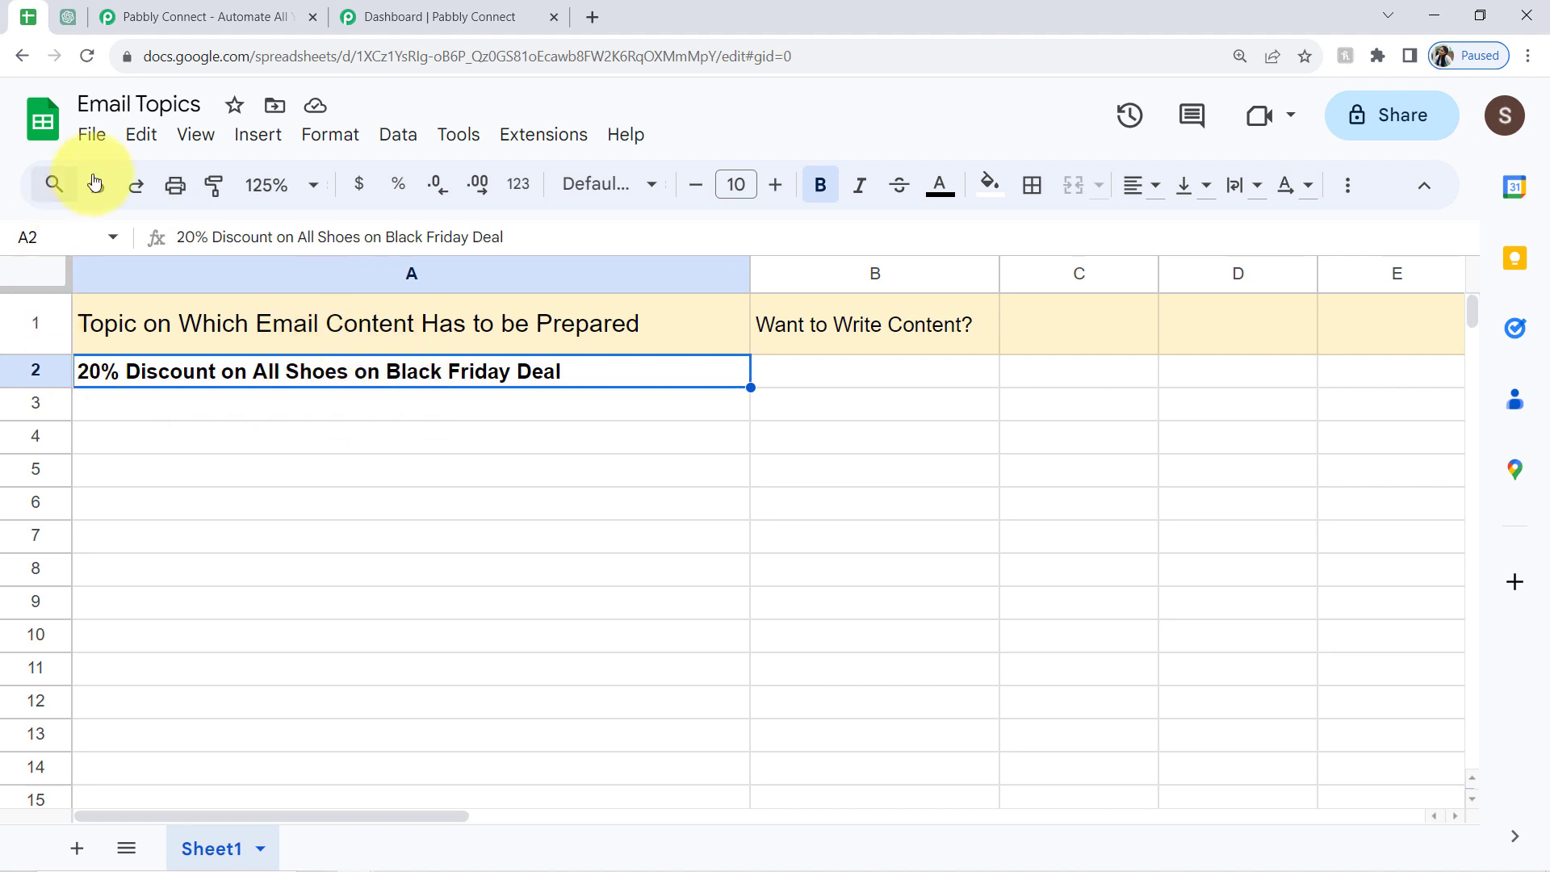
{"action": "left_click", "coordinate": [70, 23]}
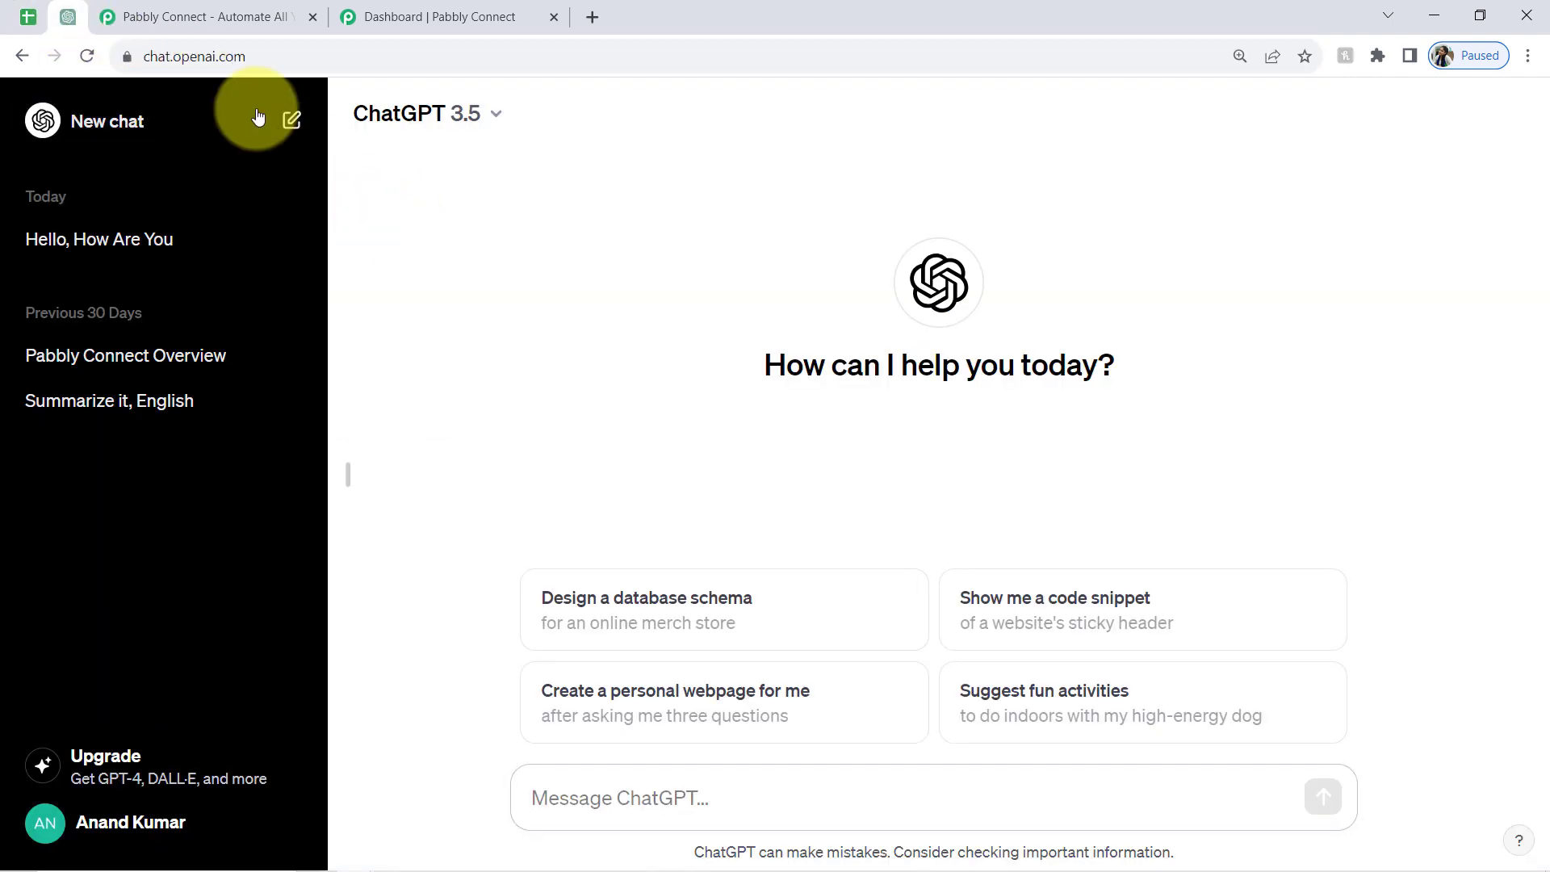
{"action": "left_click", "coordinate": [159, 55]}
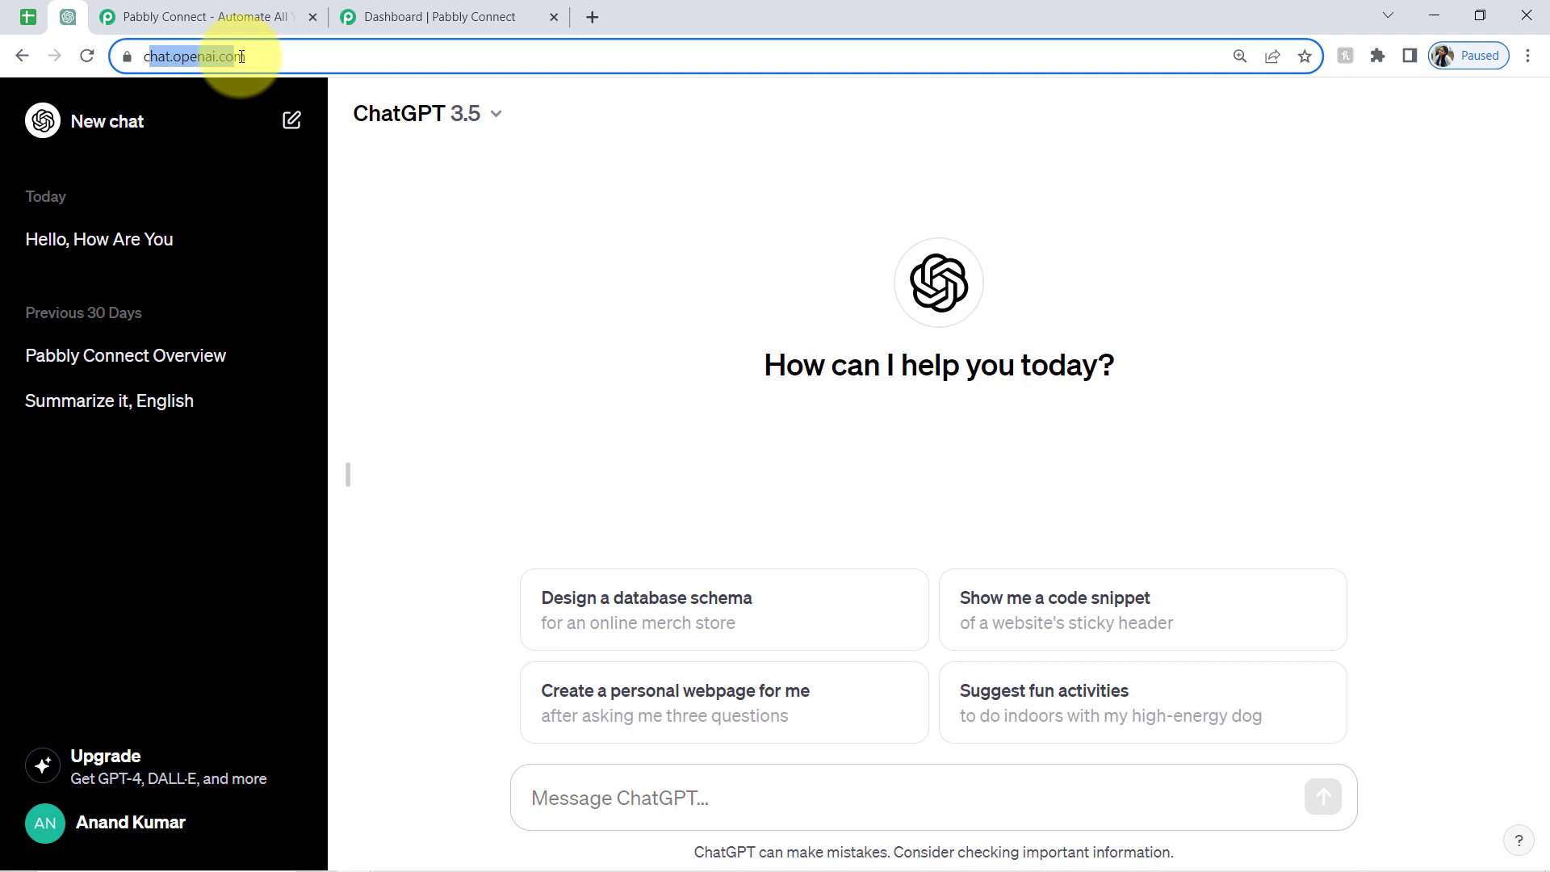
{"action": "left_click", "coordinate": [29, 20]}
{"action": "left_click", "coordinate": [68, 24]}
- Examine the Pabbly Connect landing page's address and its headline about connecting applications and automating tasks
{"action": "left_click", "coordinate": [170, 14]}
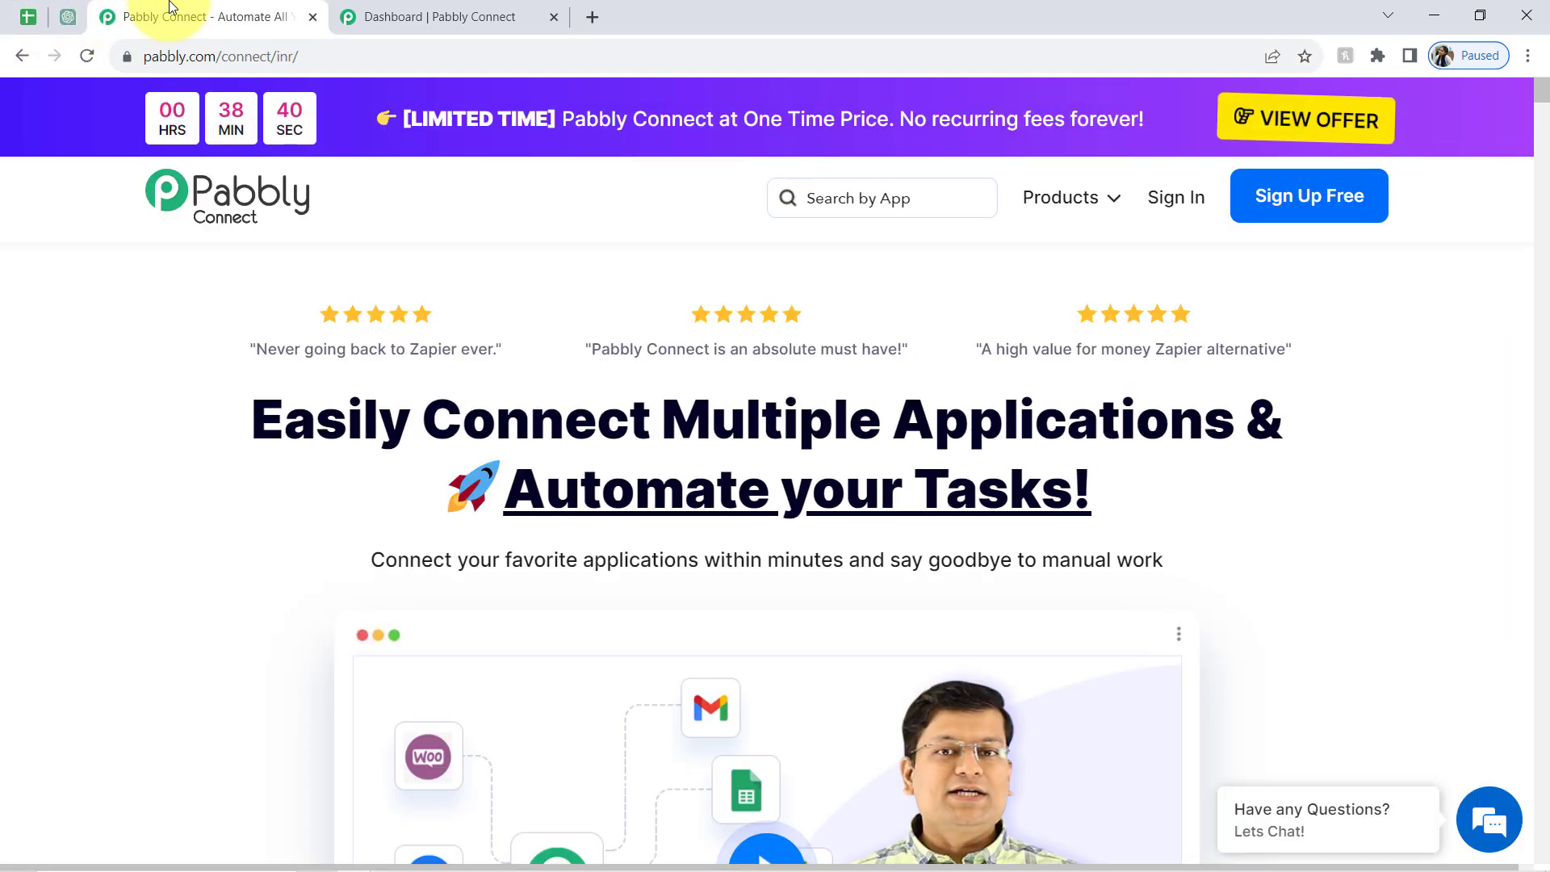
{"action": "left_click_drag", "start_coordinate": [232, 58], "coordinate": [379, 59]}
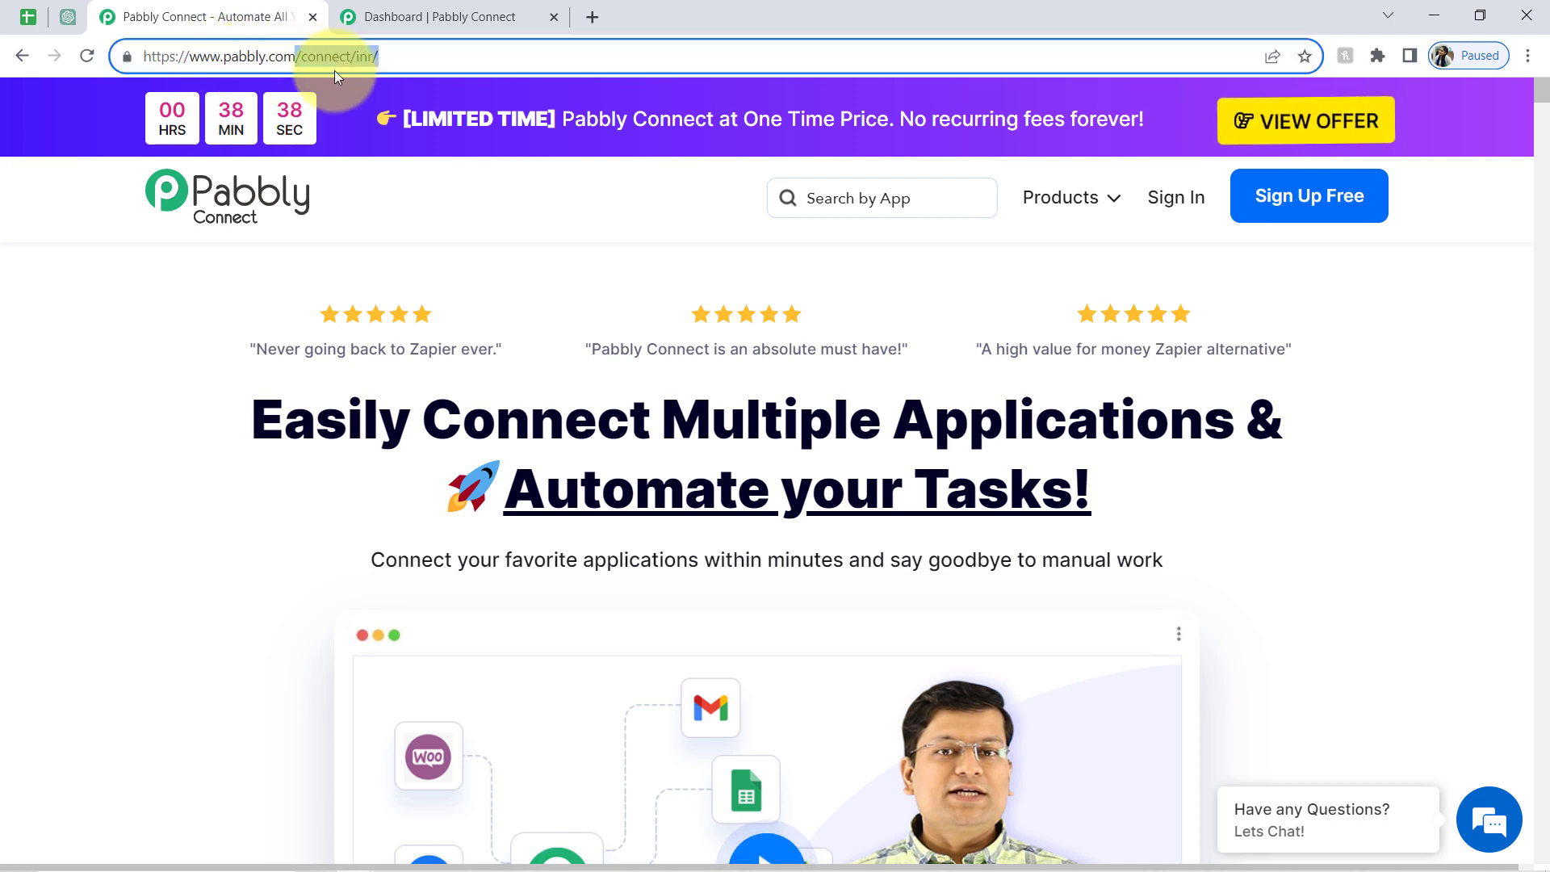
{"action": "left_click_drag", "start_coordinate": [462, 418], "coordinate": [684, 505]}
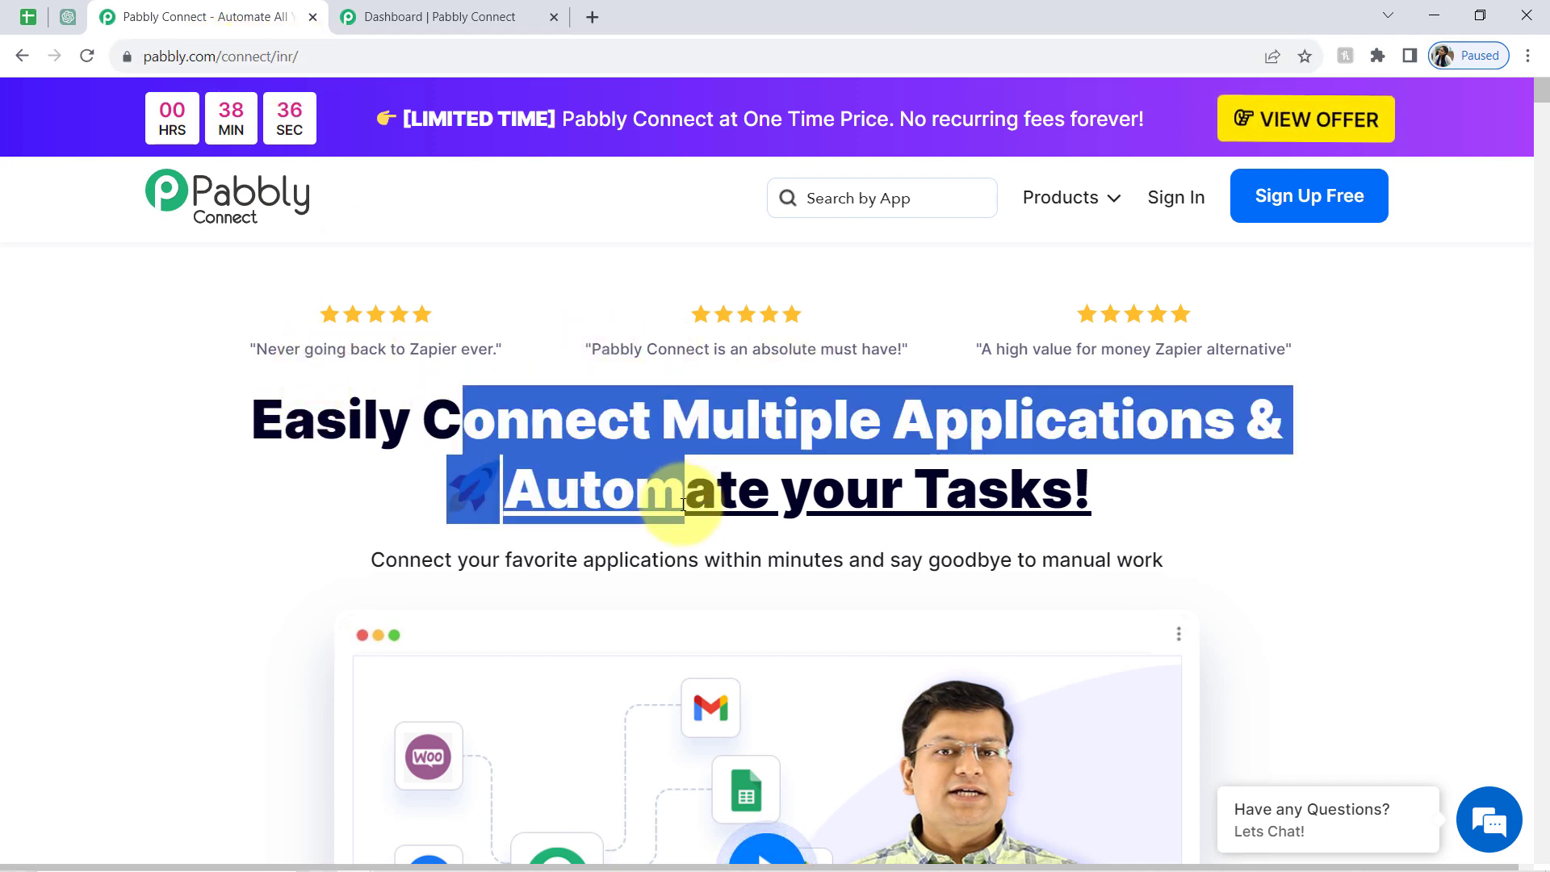
{"action": "left_click", "coordinate": [646, 416]}
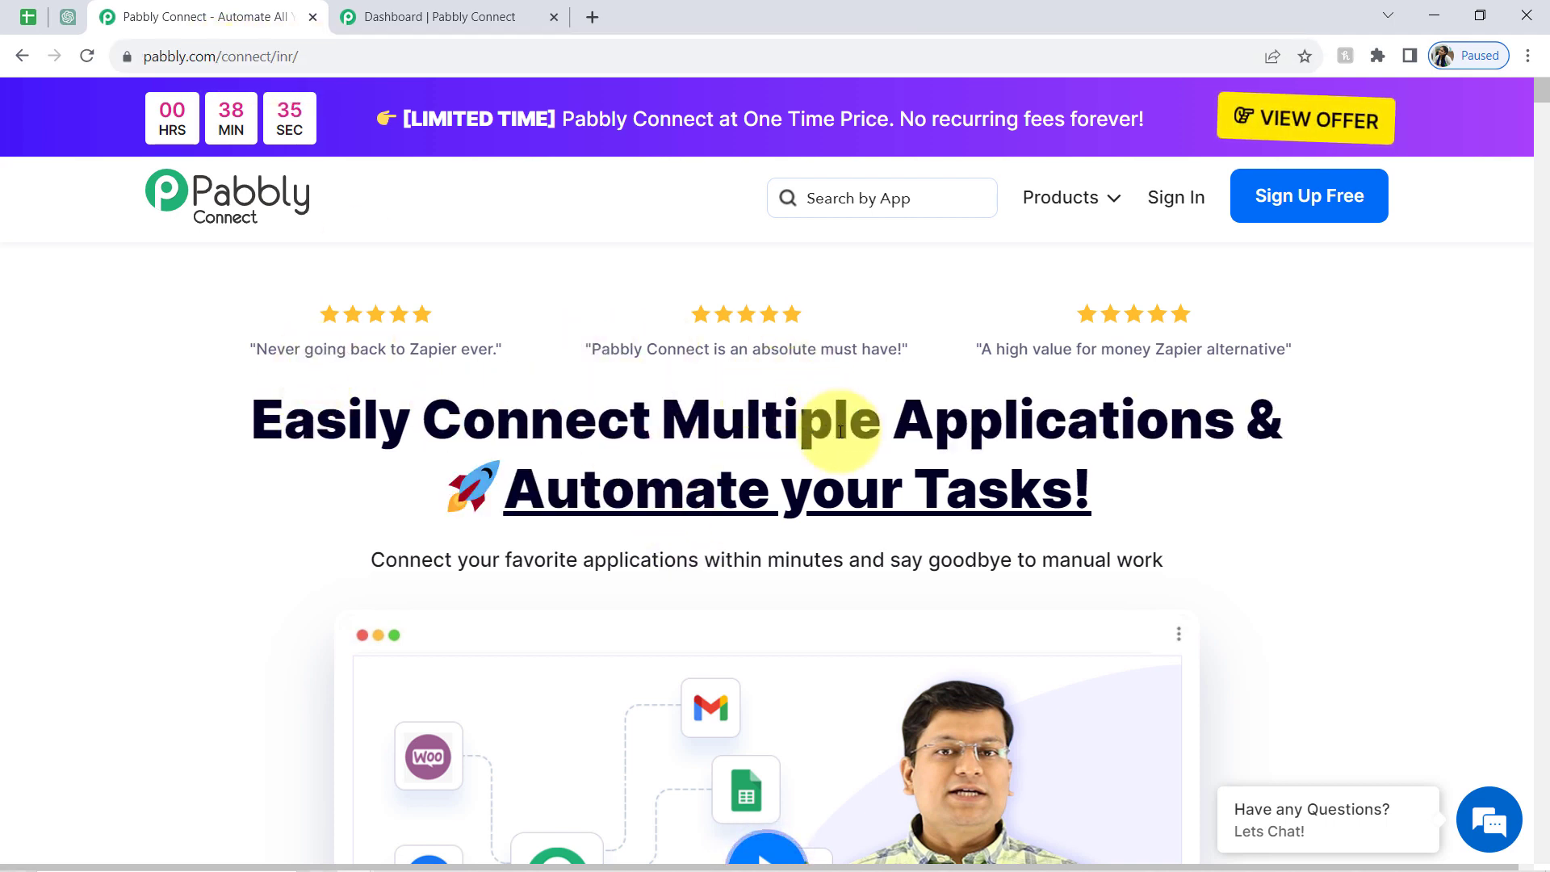
{"action": "double_click", "coordinate": [546, 392]}
{"action": "double_click", "coordinate": [1058, 415]}
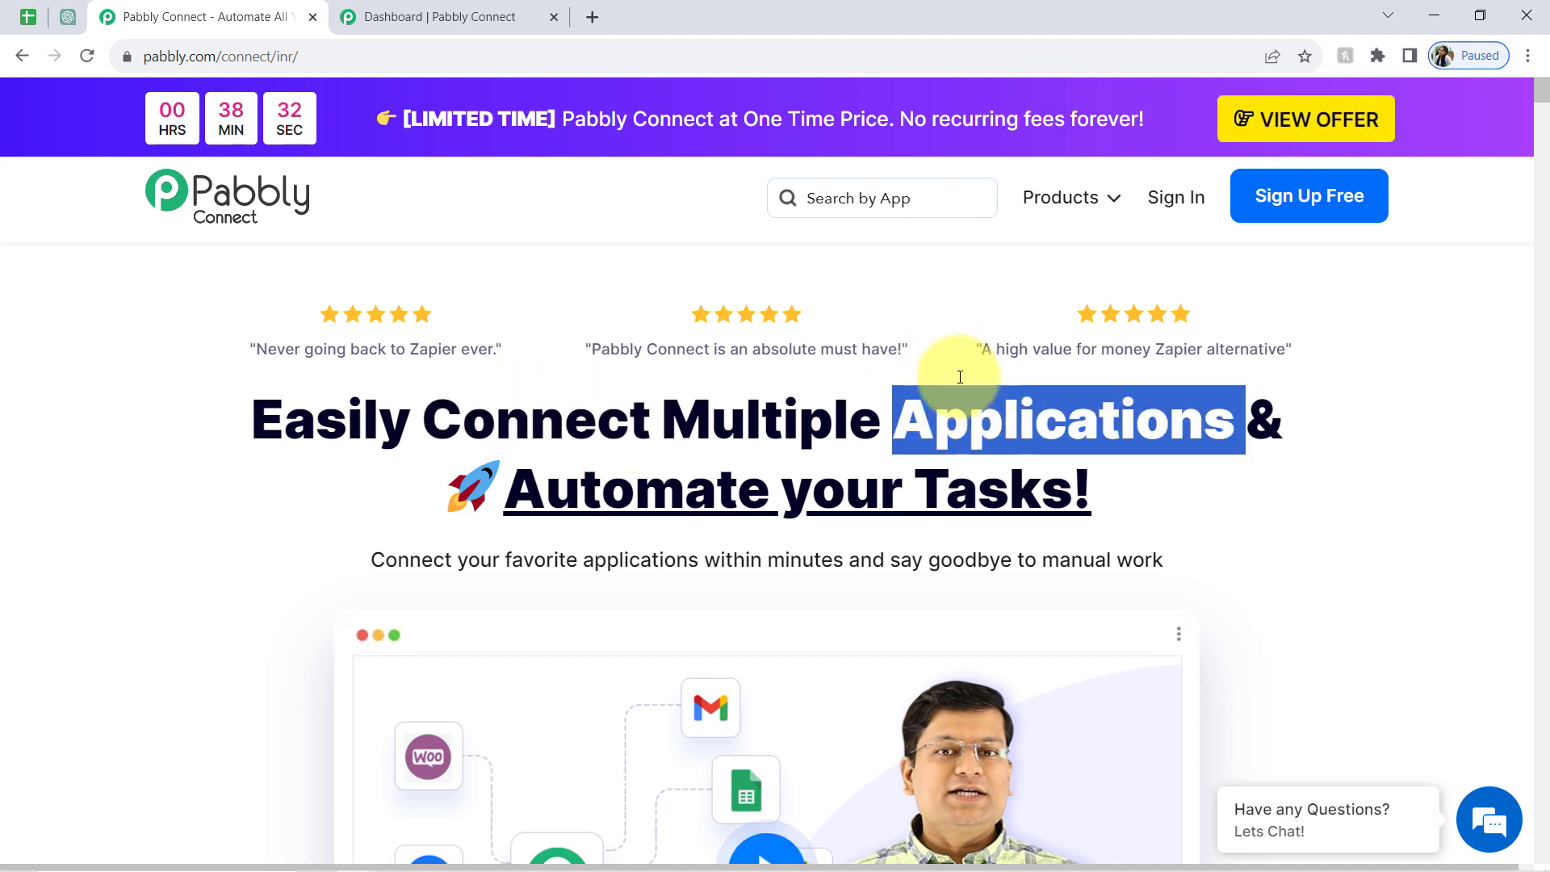
{"action": "left_click", "coordinate": [622, 493]}
{"action": "double_click", "coordinate": [618, 487]}
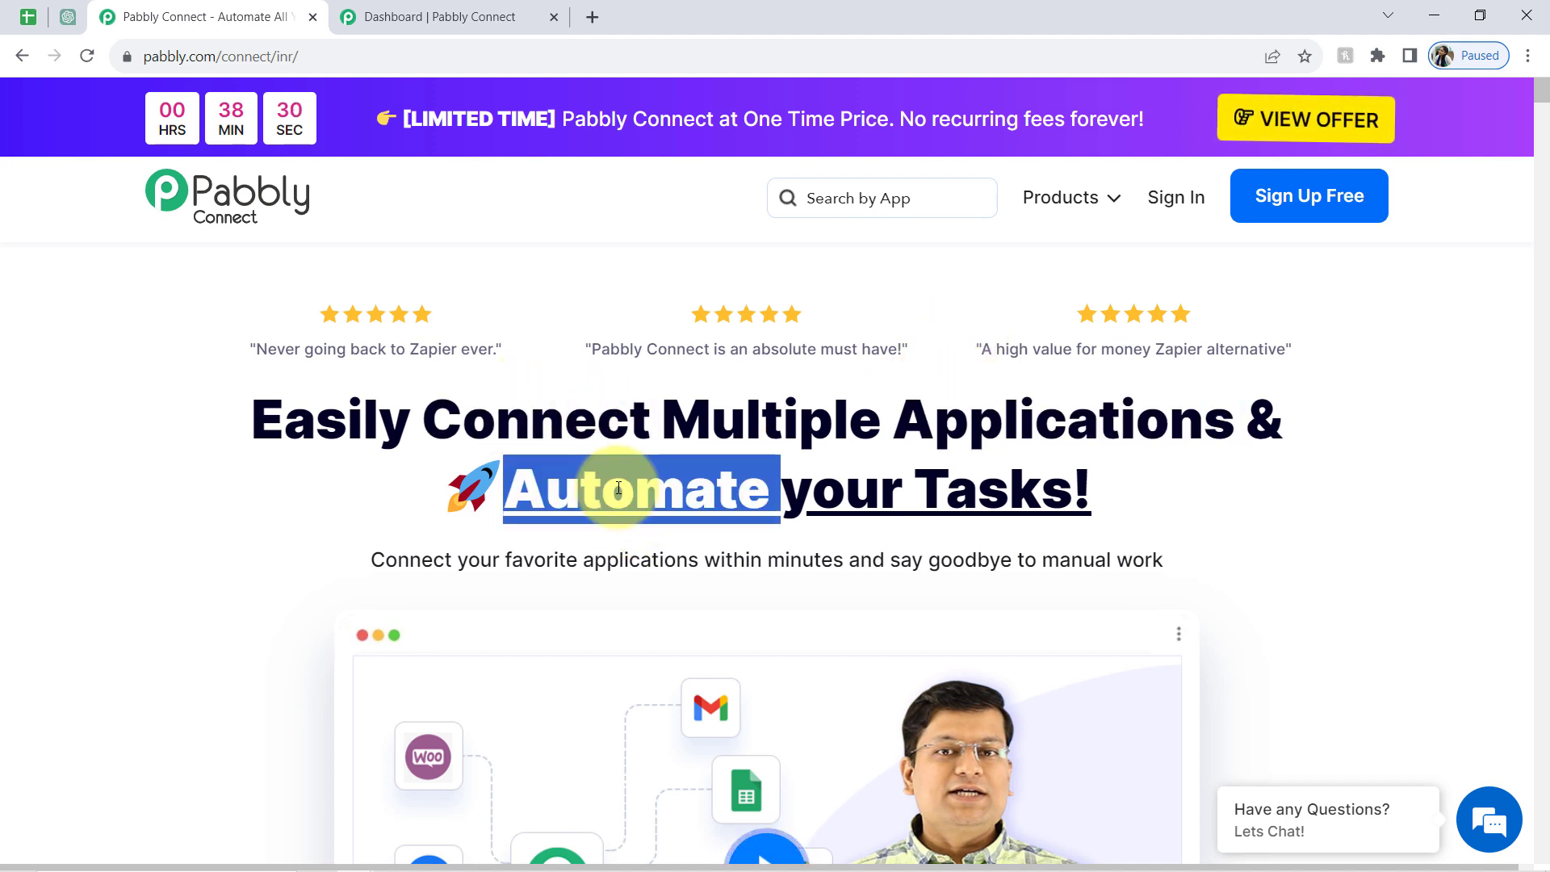
{"action": "double_click", "coordinate": [1033, 484]}
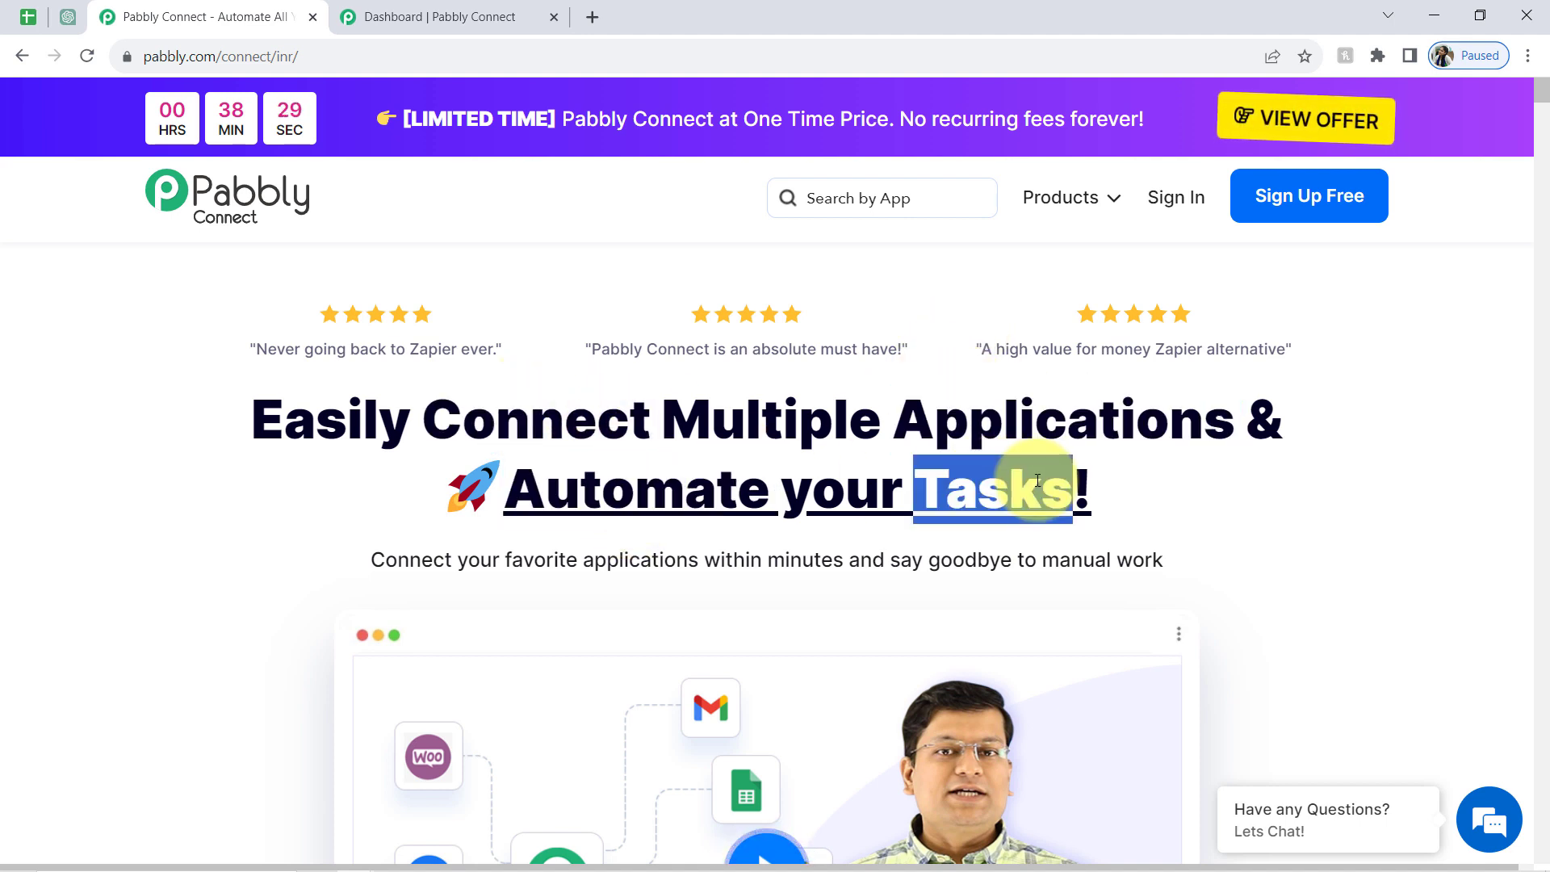
{"action": "left_click", "coordinate": [412, 10]}
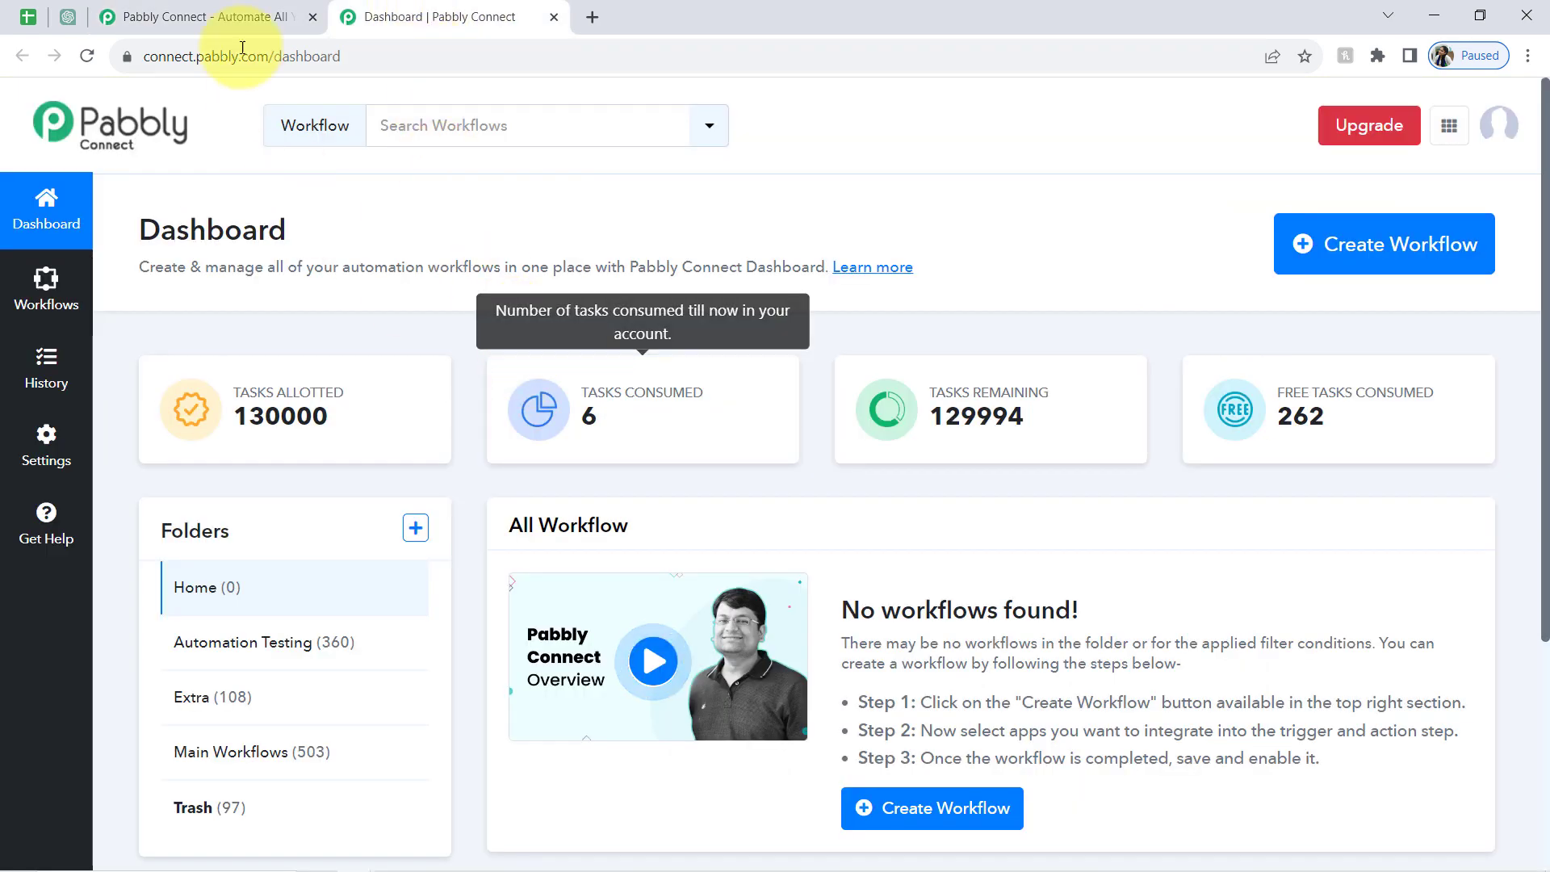
{"action": "left_click", "coordinate": [246, 17]}
{"action": "left_click", "coordinate": [389, 483]}
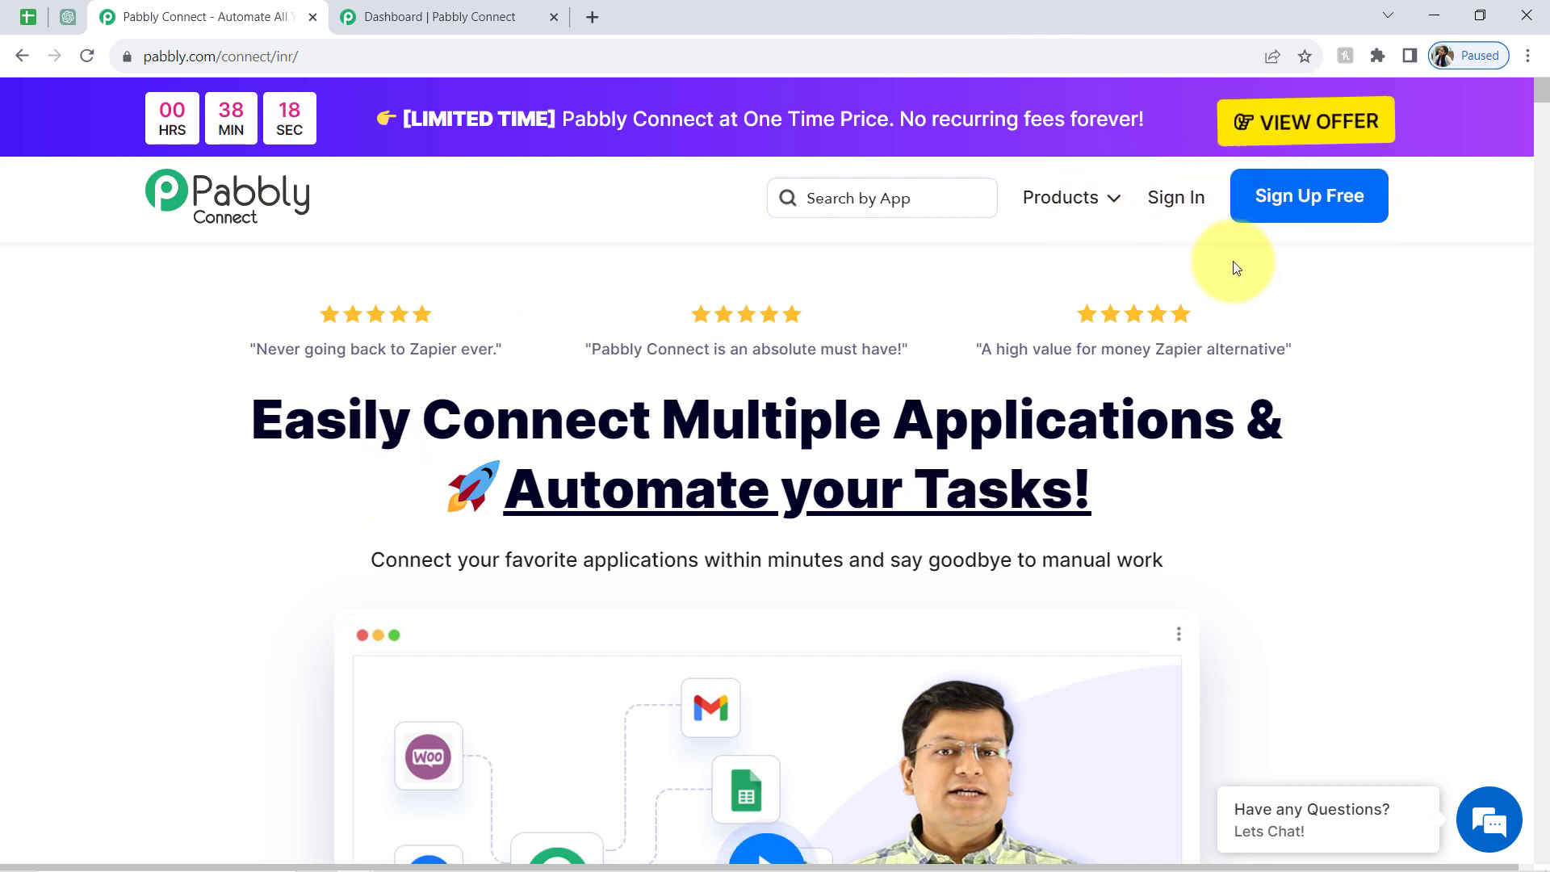
{"action": "left_click", "coordinate": [29, 17]}
{"action": "left_click", "coordinate": [69, 17]}
- Create a workflow named "Write an Email from Google Sheets using AI & Automation" in the Main Workflows folder from the Pabbly Connect dashboard
{"action": "left_click", "coordinate": [461, 10]}
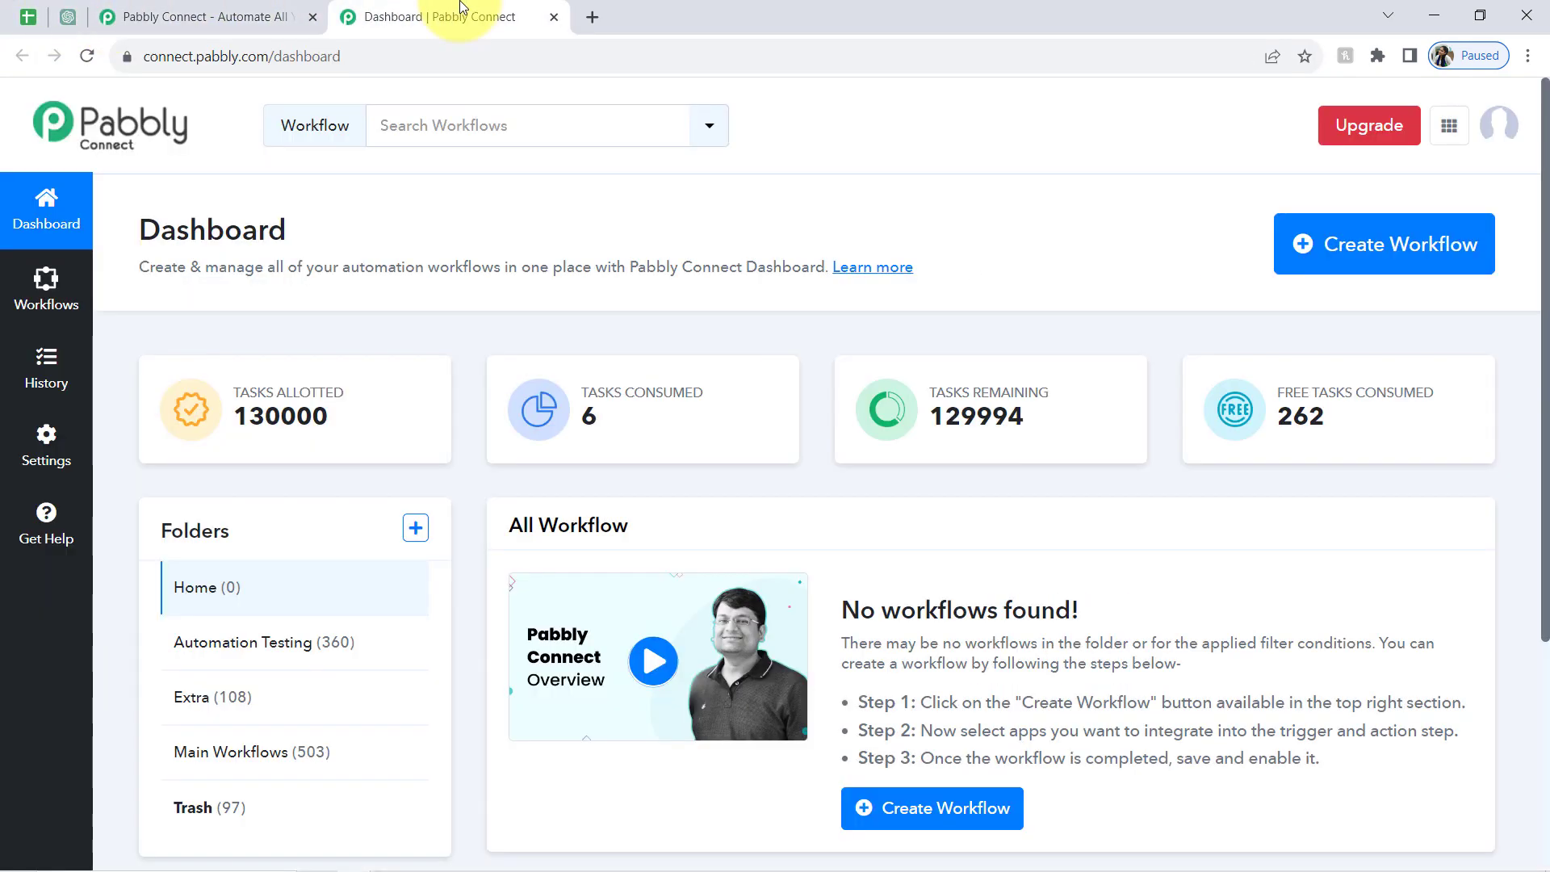
{"action": "double_click", "coordinate": [226, 232]}
{"action": "left_click", "coordinate": [1409, 243]}
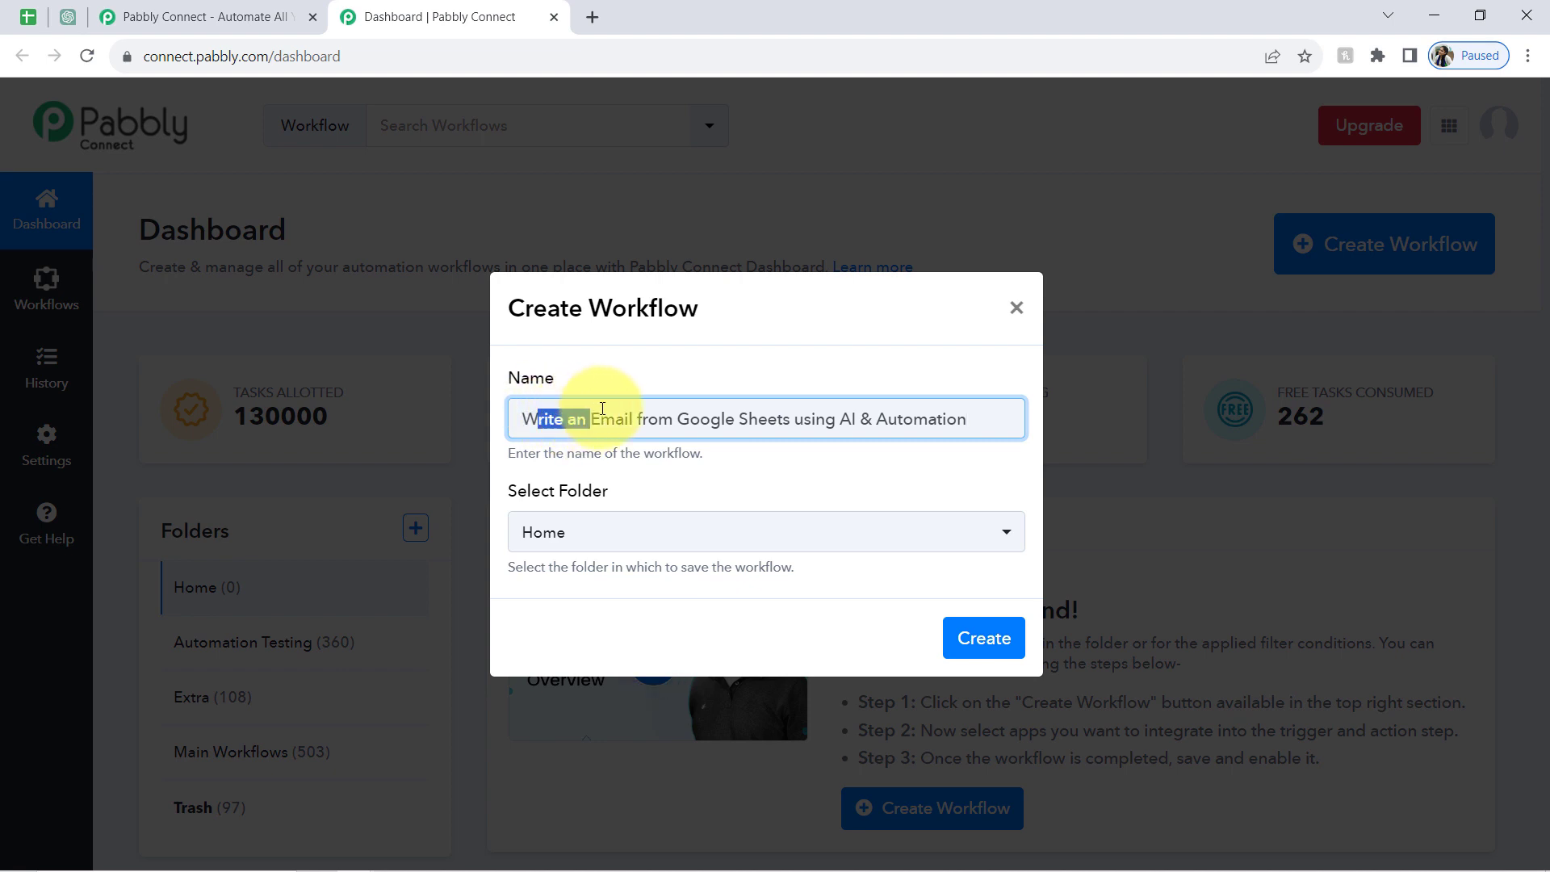
{"action": "left_click_drag", "start_coordinate": [669, 423], "coordinate": [937, 424]}
{"action": "left_click_drag", "start_coordinate": [551, 491], "coordinate": [608, 494]}
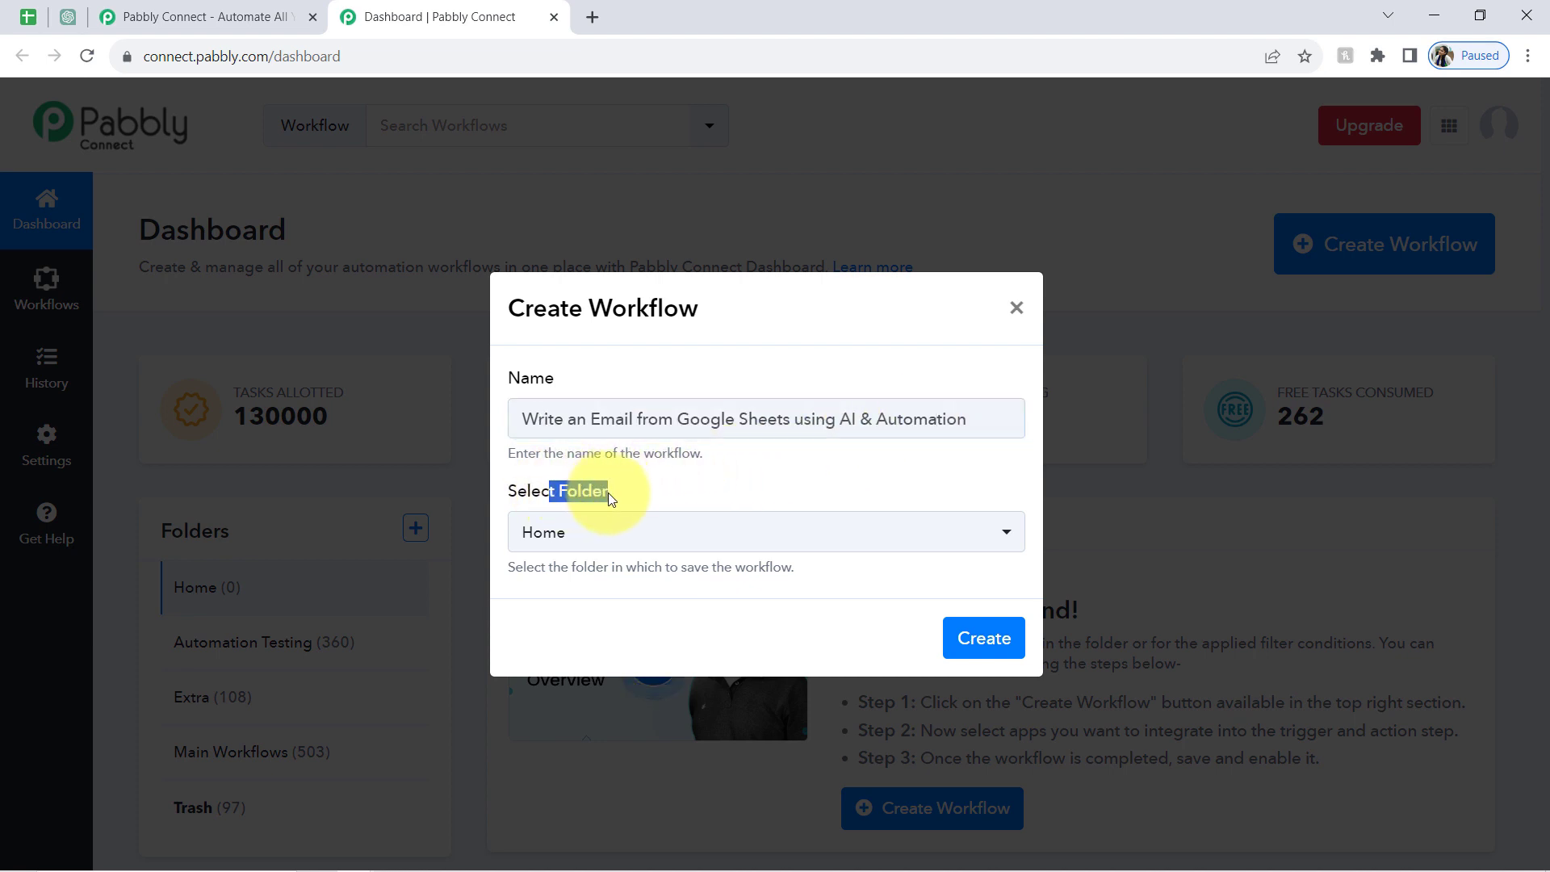
{"action": "left_click", "coordinate": [568, 543]}
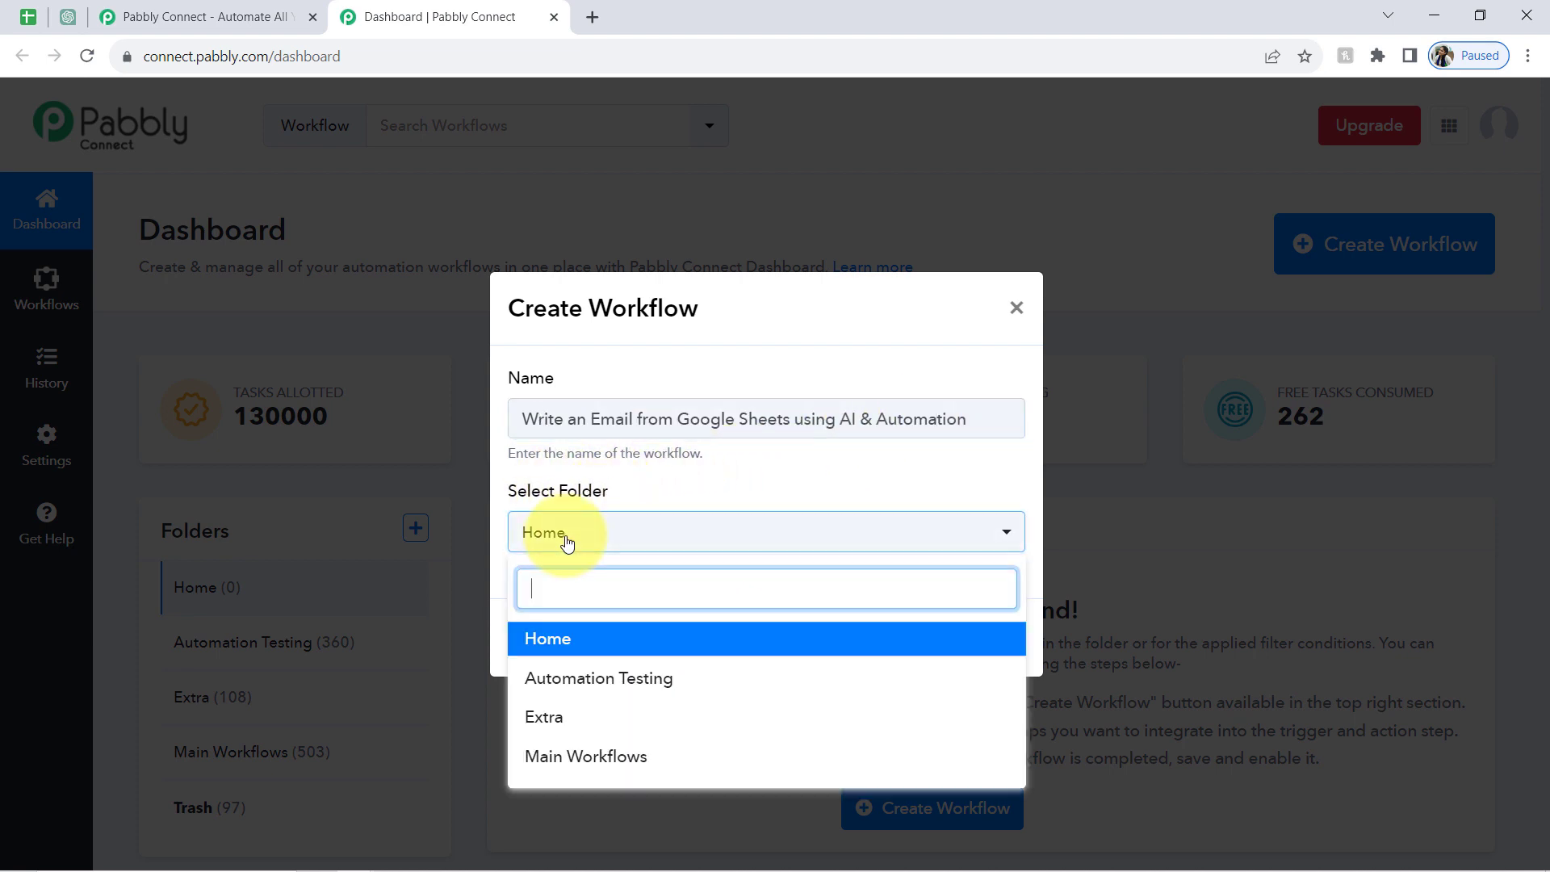
{"action": "left_click", "coordinate": [543, 755]}
{"action": "left_click", "coordinate": [984, 638]}
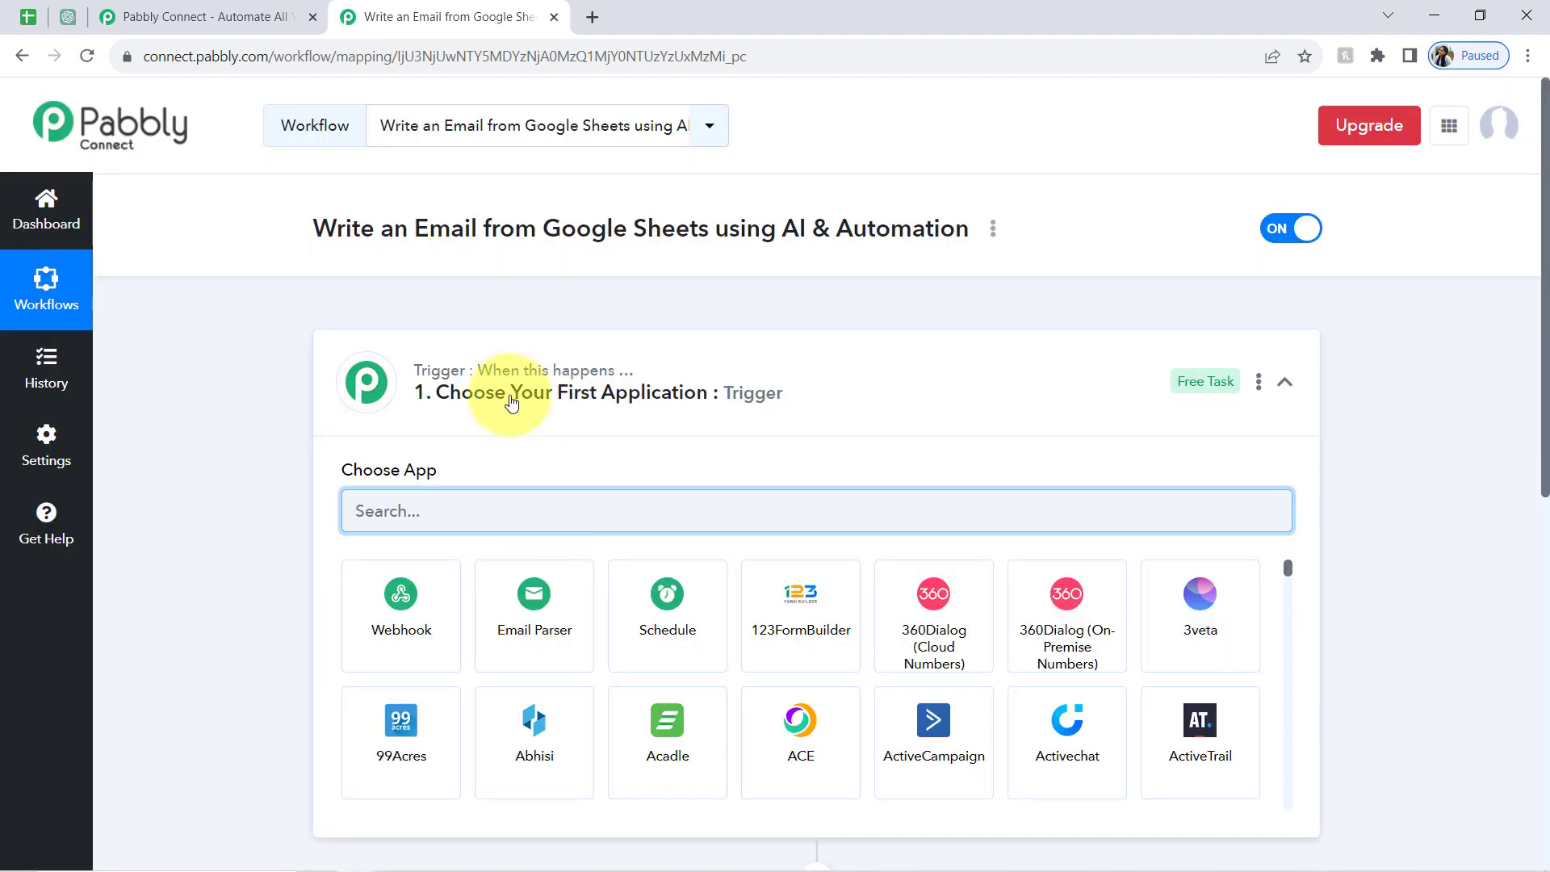
- Choose Google Sheets as the workflow's trigger application
{"action": "left_click", "coordinate": [512, 390]}
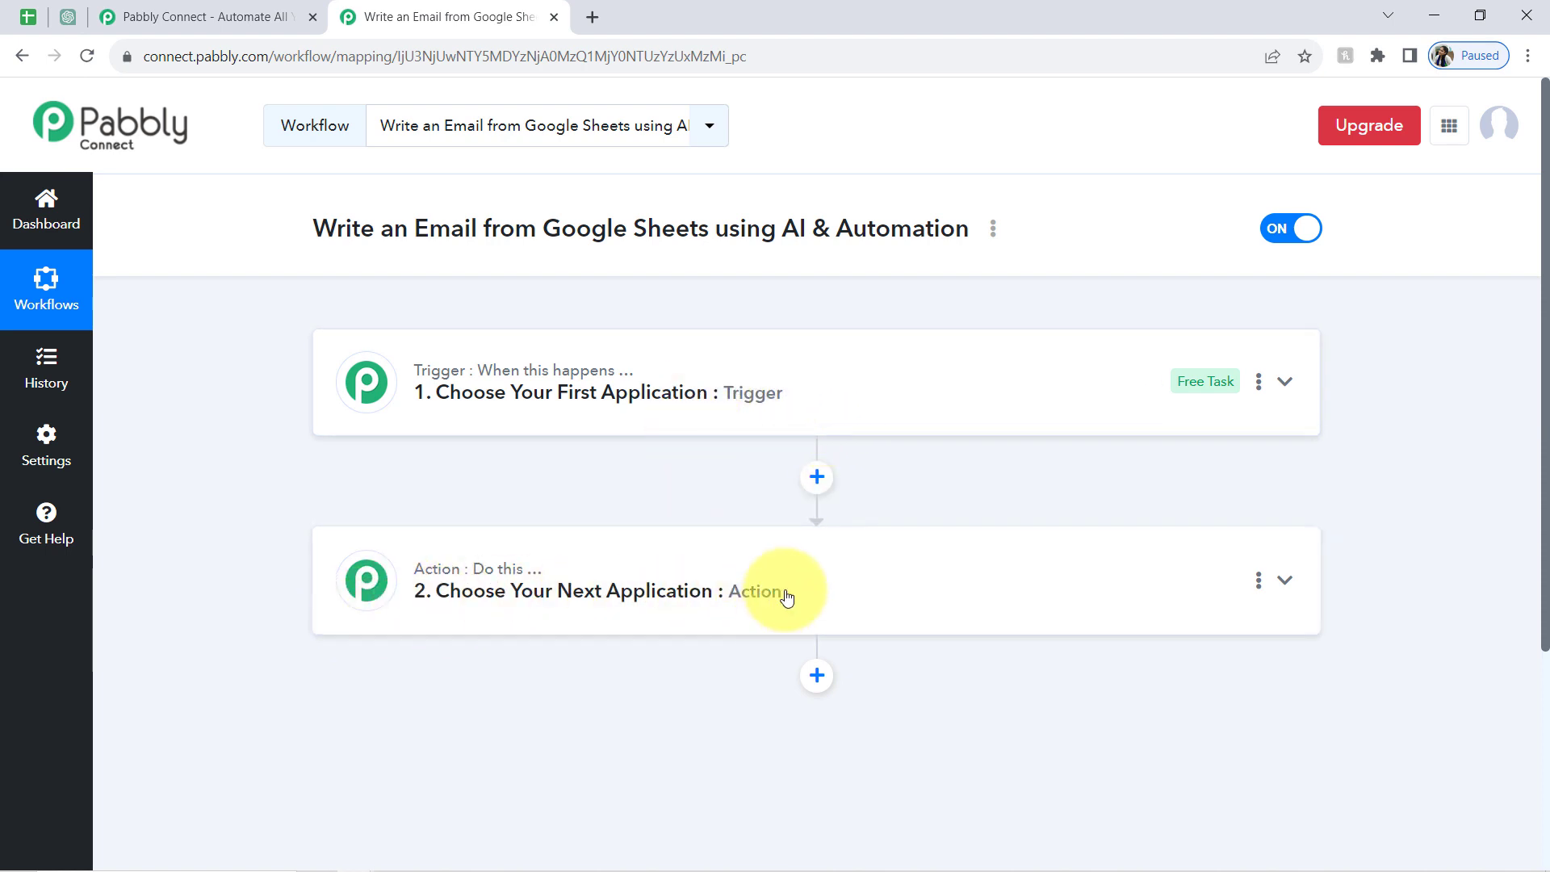
{"action": "left_click", "coordinate": [691, 385]}
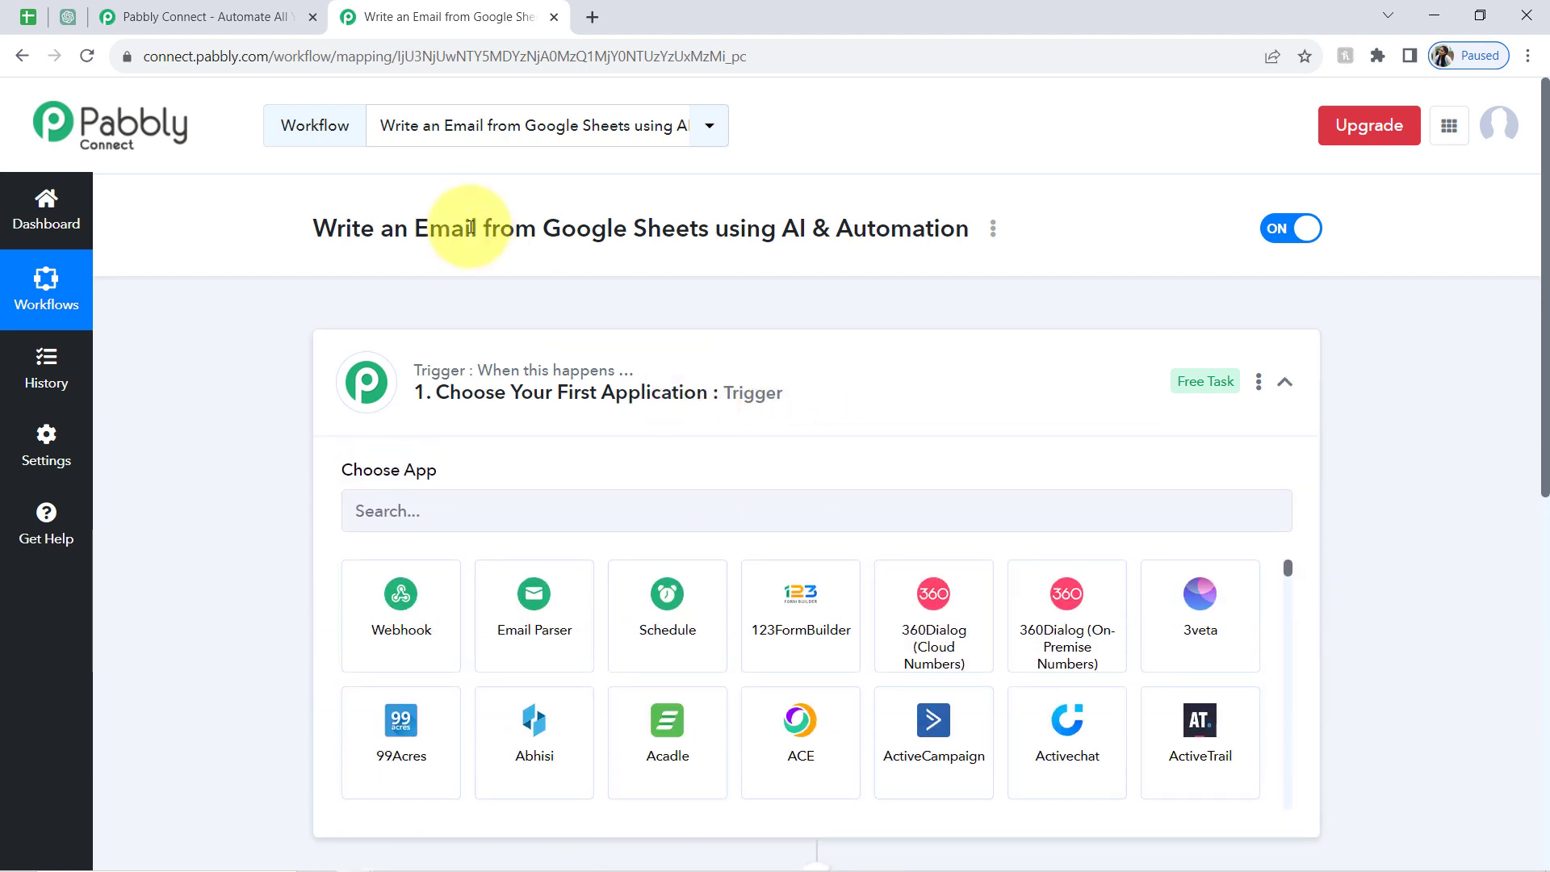
{"action": "triple_click", "coordinate": [450, 226]}
{"action": "left_click", "coordinate": [396, 515]}
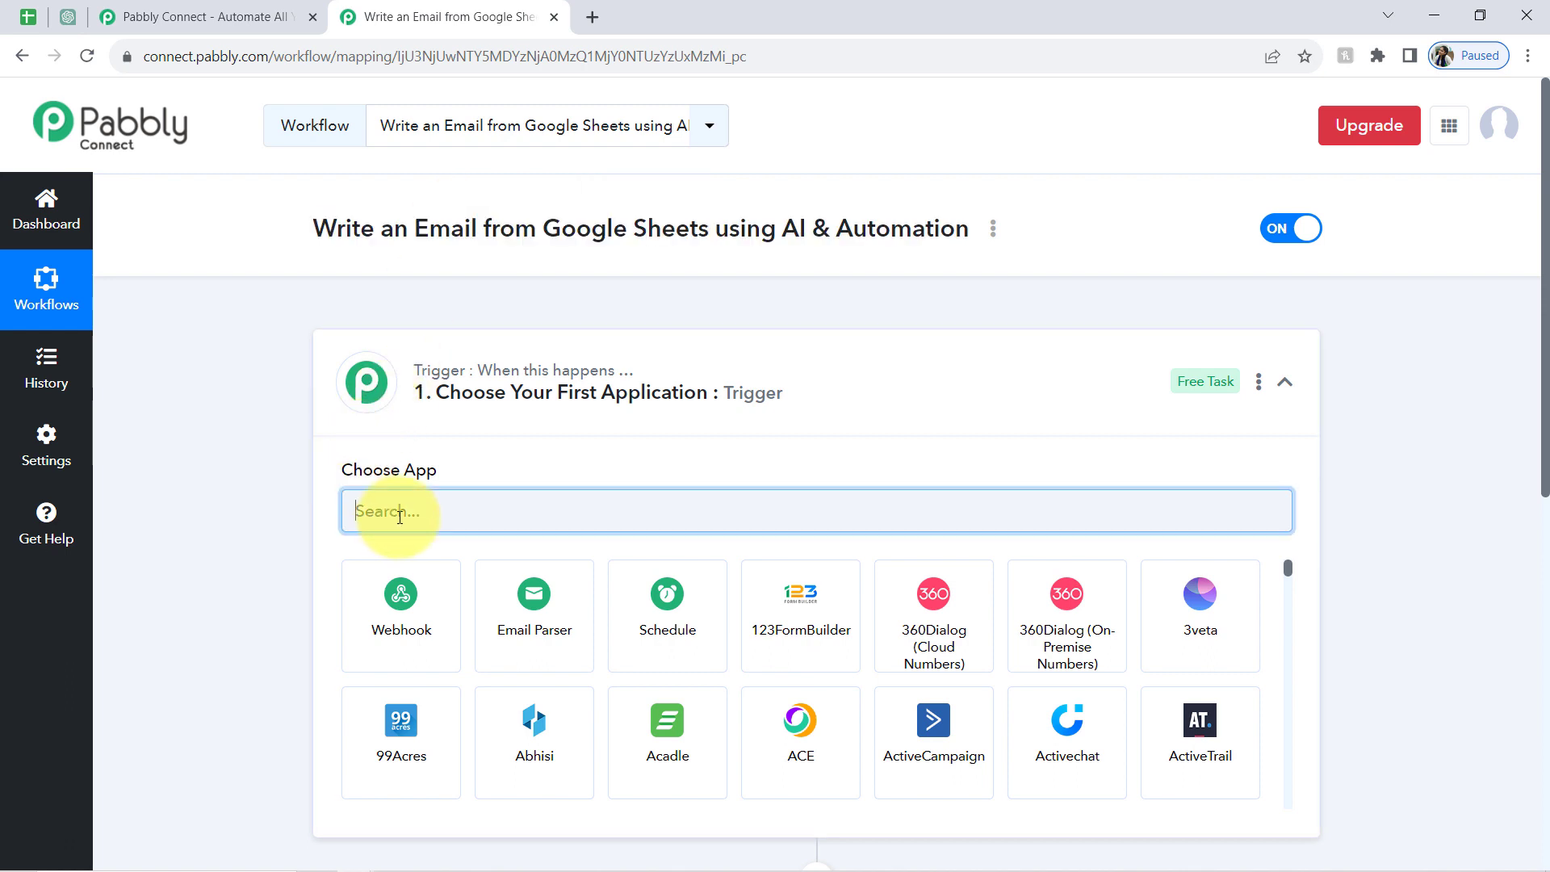
{"action": "type", "text": "google s"}
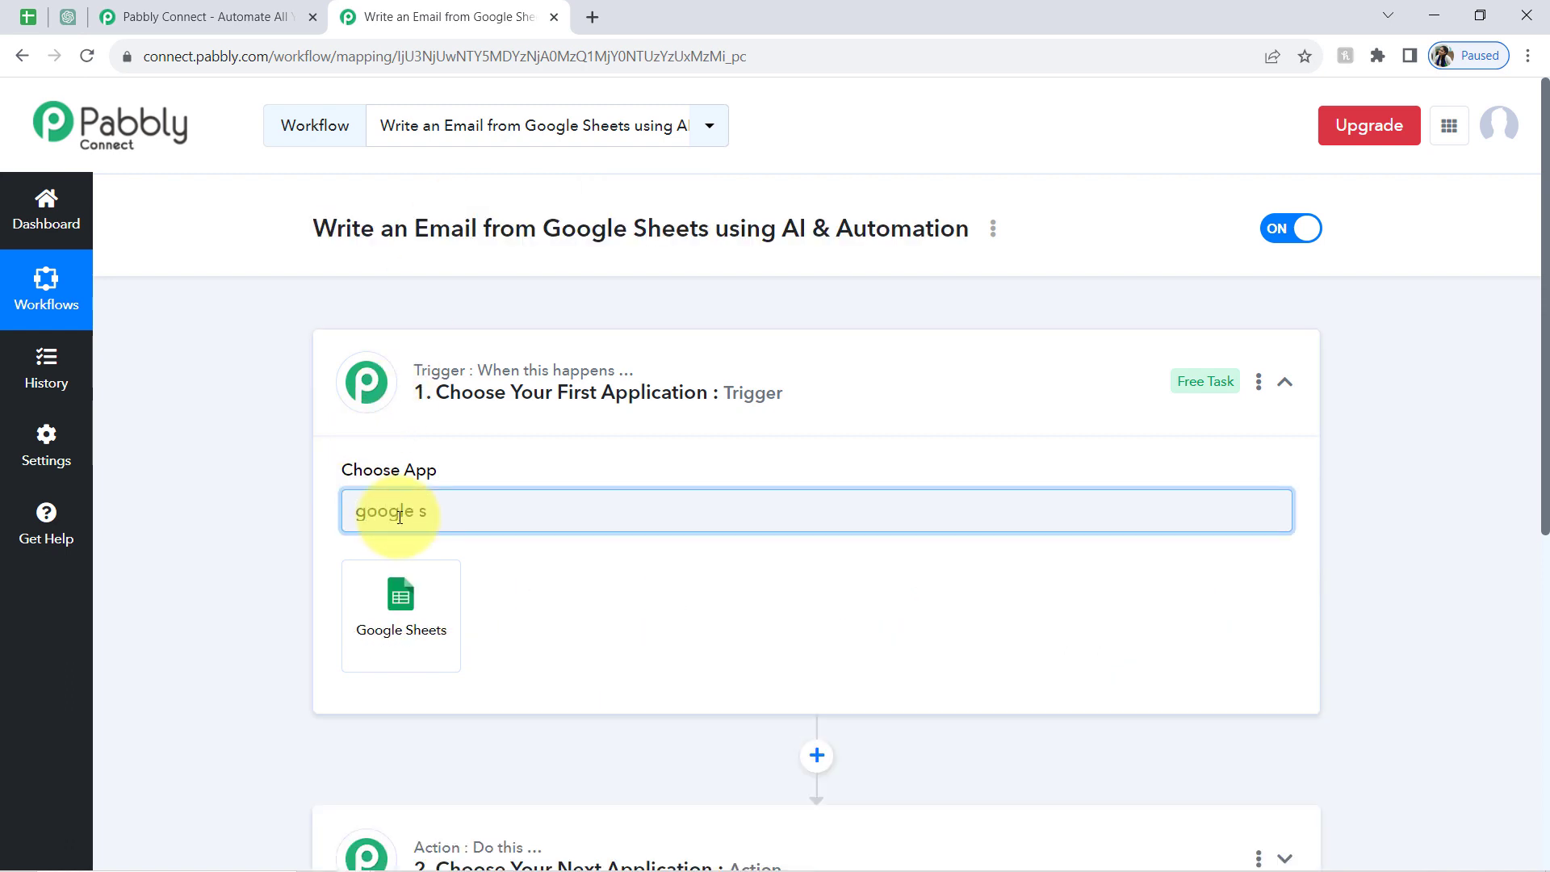
{"action": "left_click", "coordinate": [399, 587]}
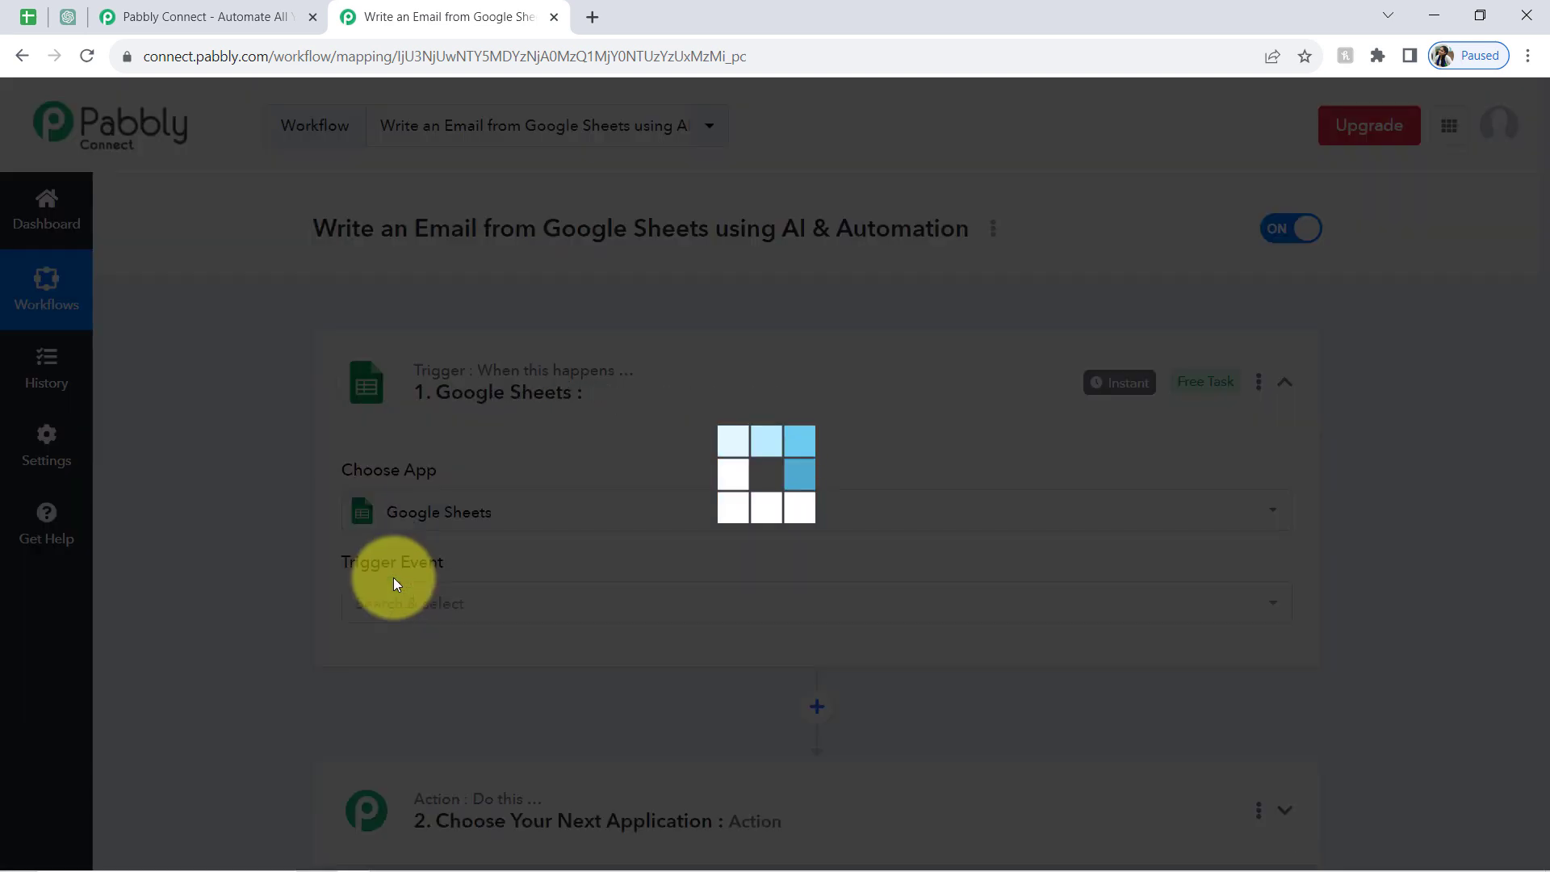
- Choose ChatGPT as the application for the workflow's first action step
{"action": "scroll", "coordinate": [1532, 484], "scroll_direction": "down", "scroll_amount": 5}
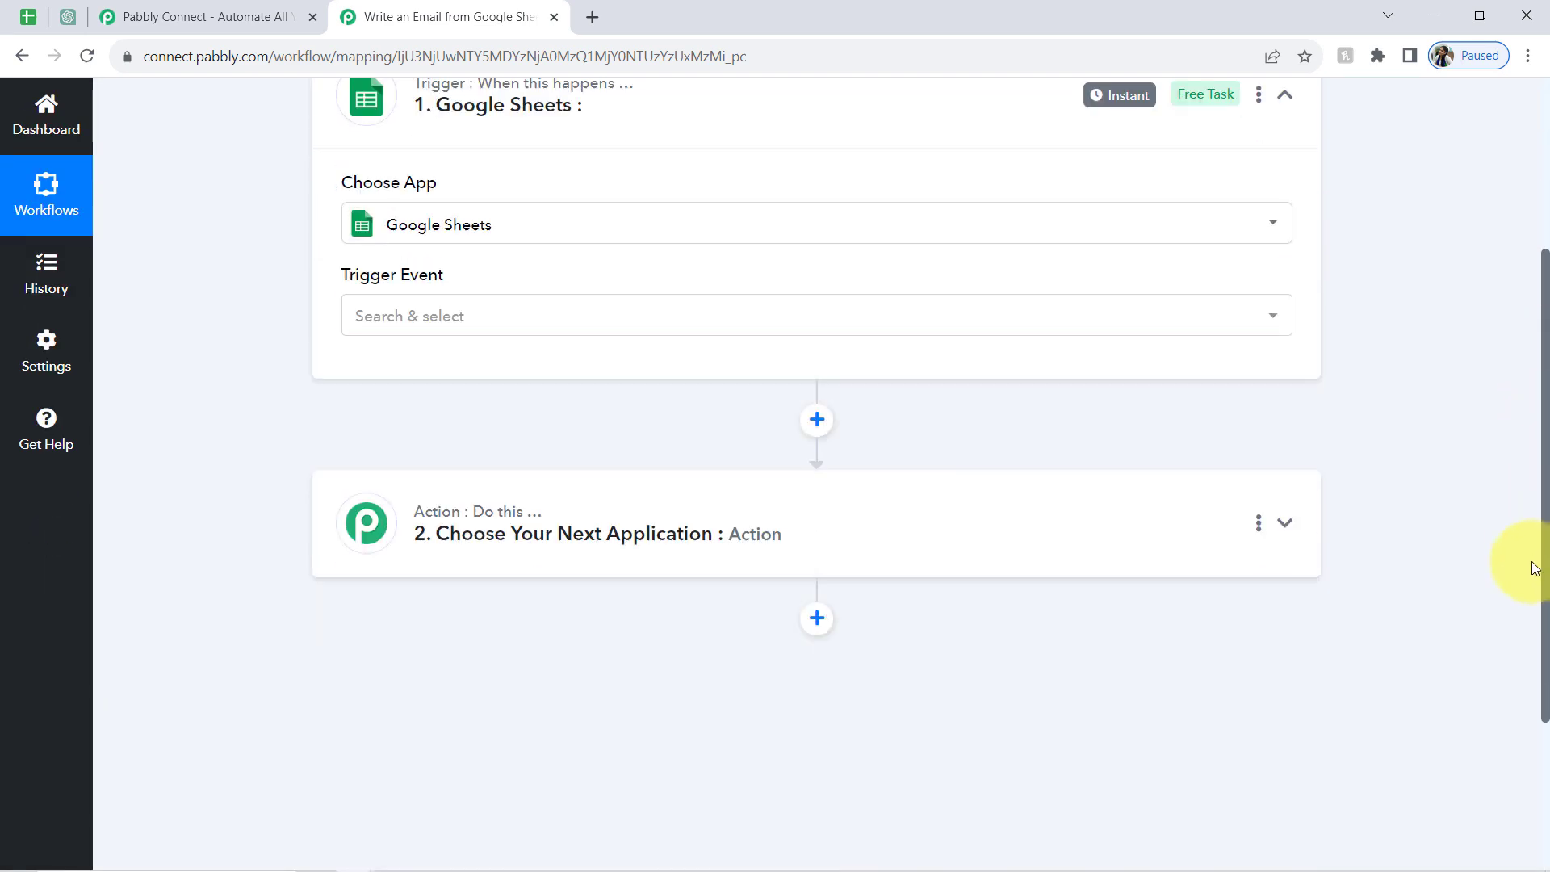
{"action": "left_click", "coordinate": [471, 345]}
{"action": "left_click", "coordinate": [421, 237]}
{"action": "type", "text": "chatgp"}
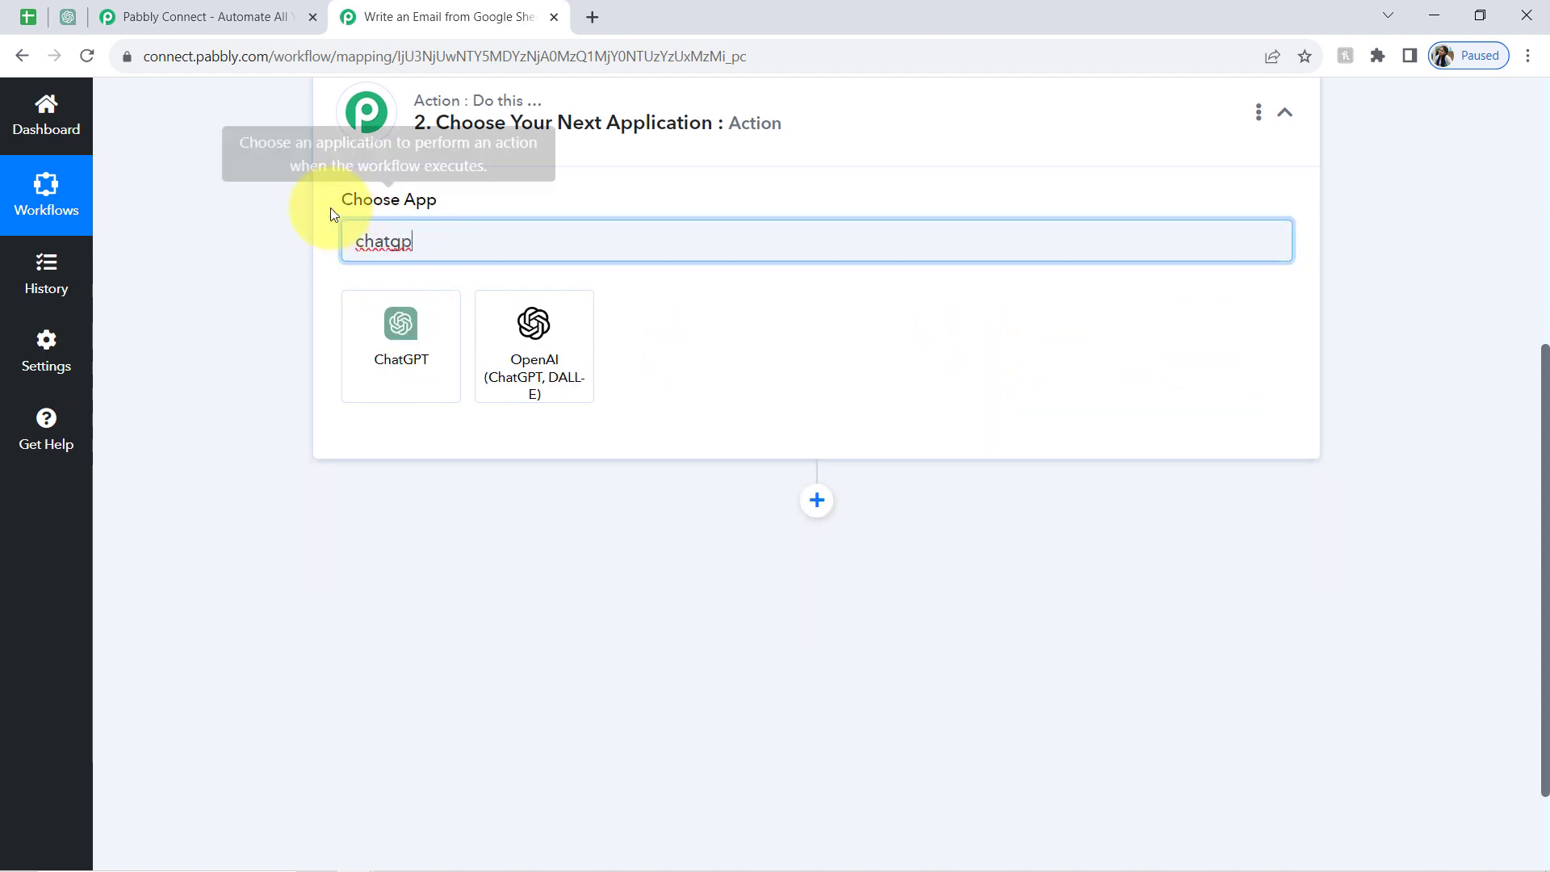
{"action": "left_click", "coordinate": [401, 323]}
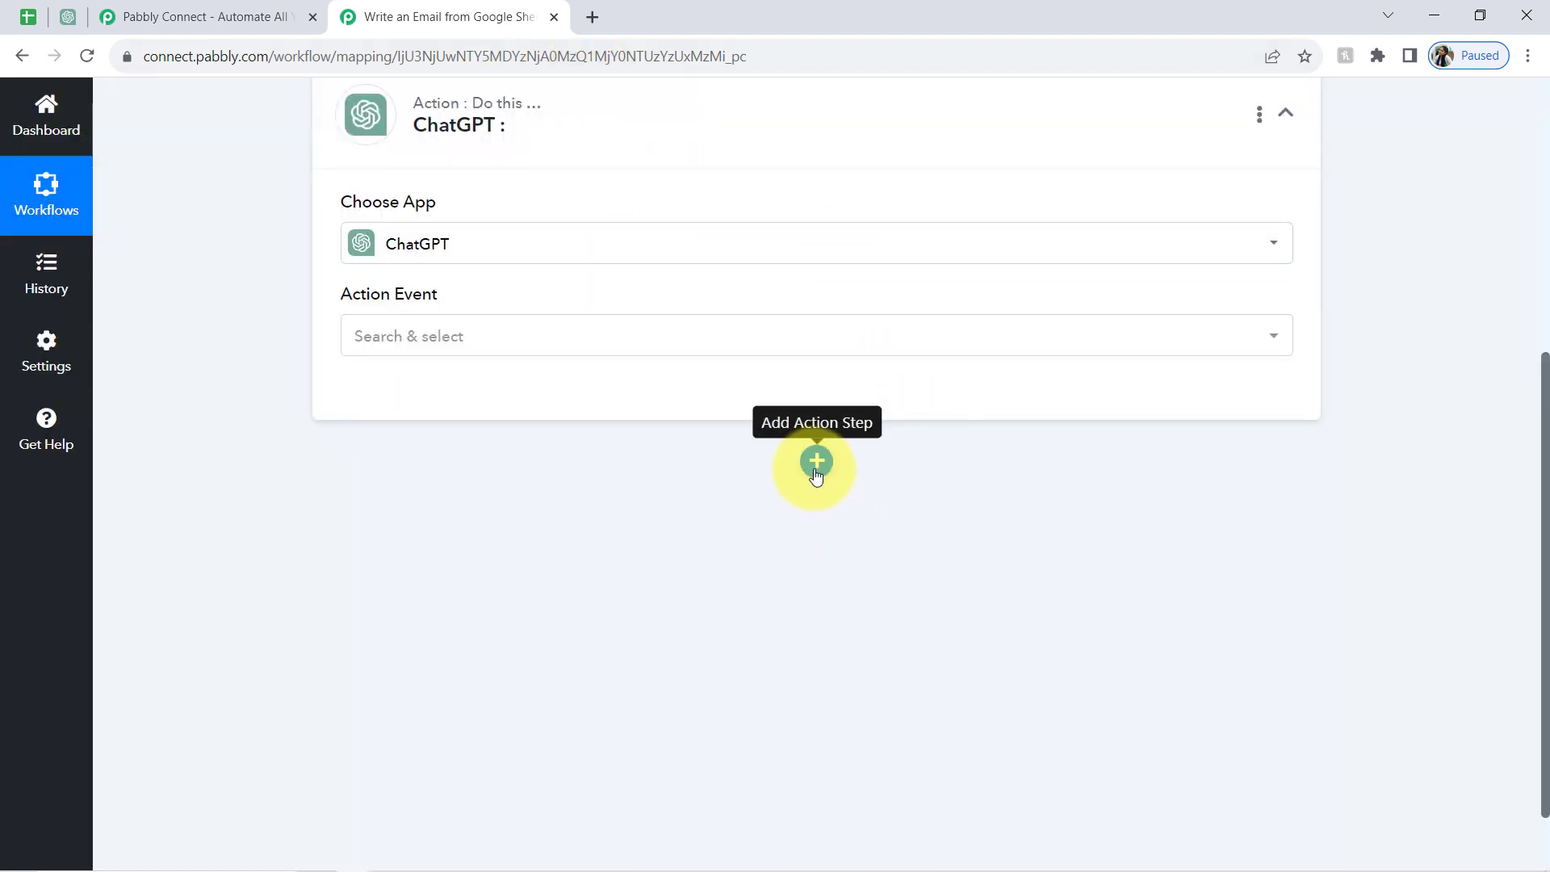
- Add another action step after ChatGPT and choose Google Docs as its application
{"action": "left_click", "coordinate": [816, 461]}
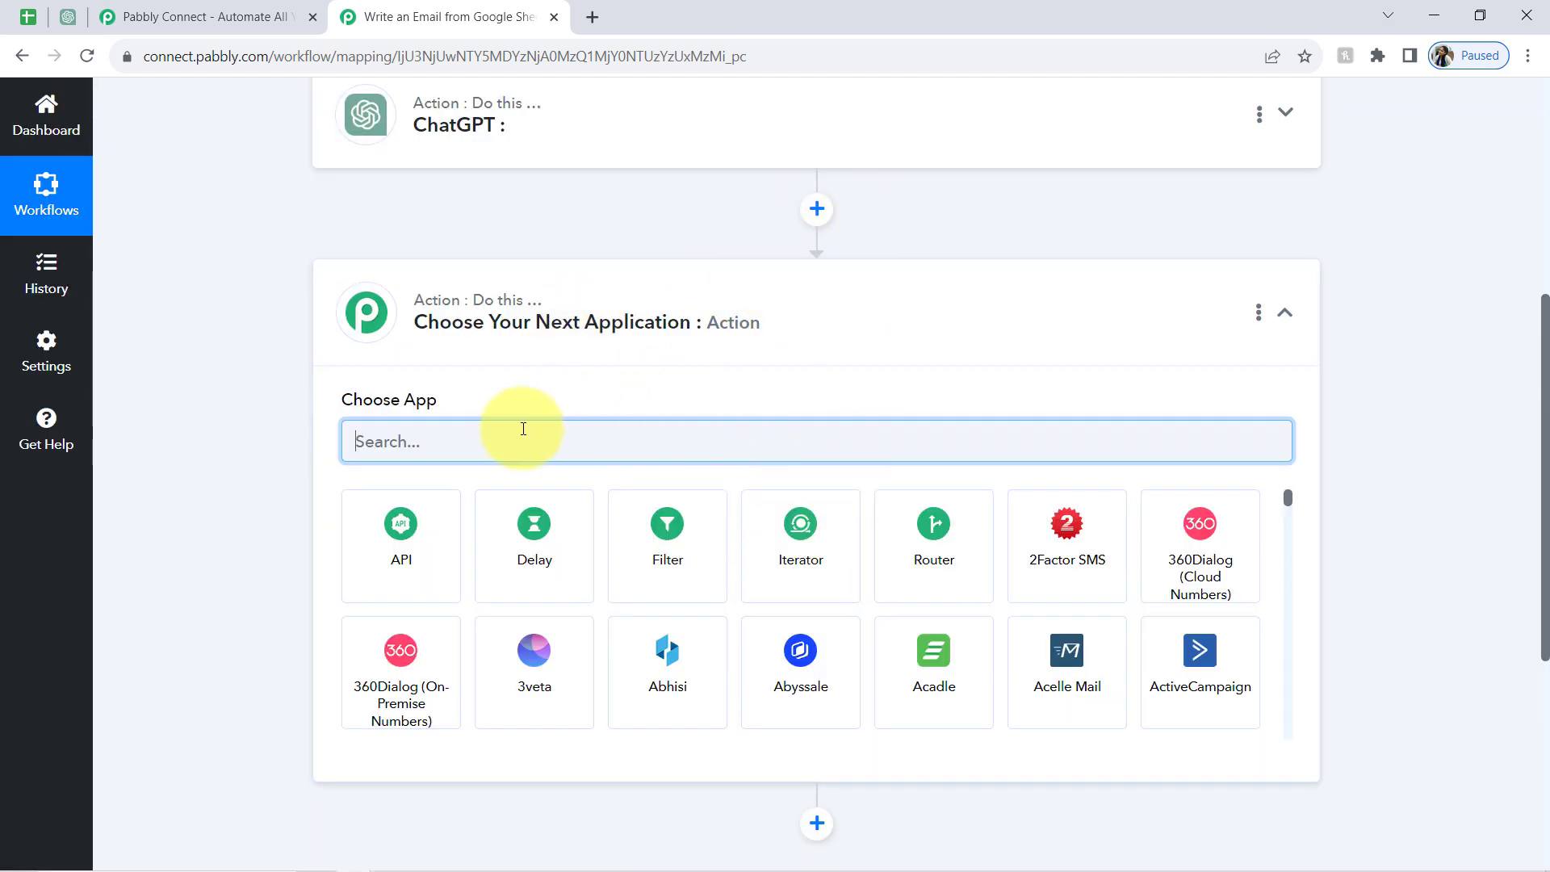
{"action": "type", "text": "gogole"}
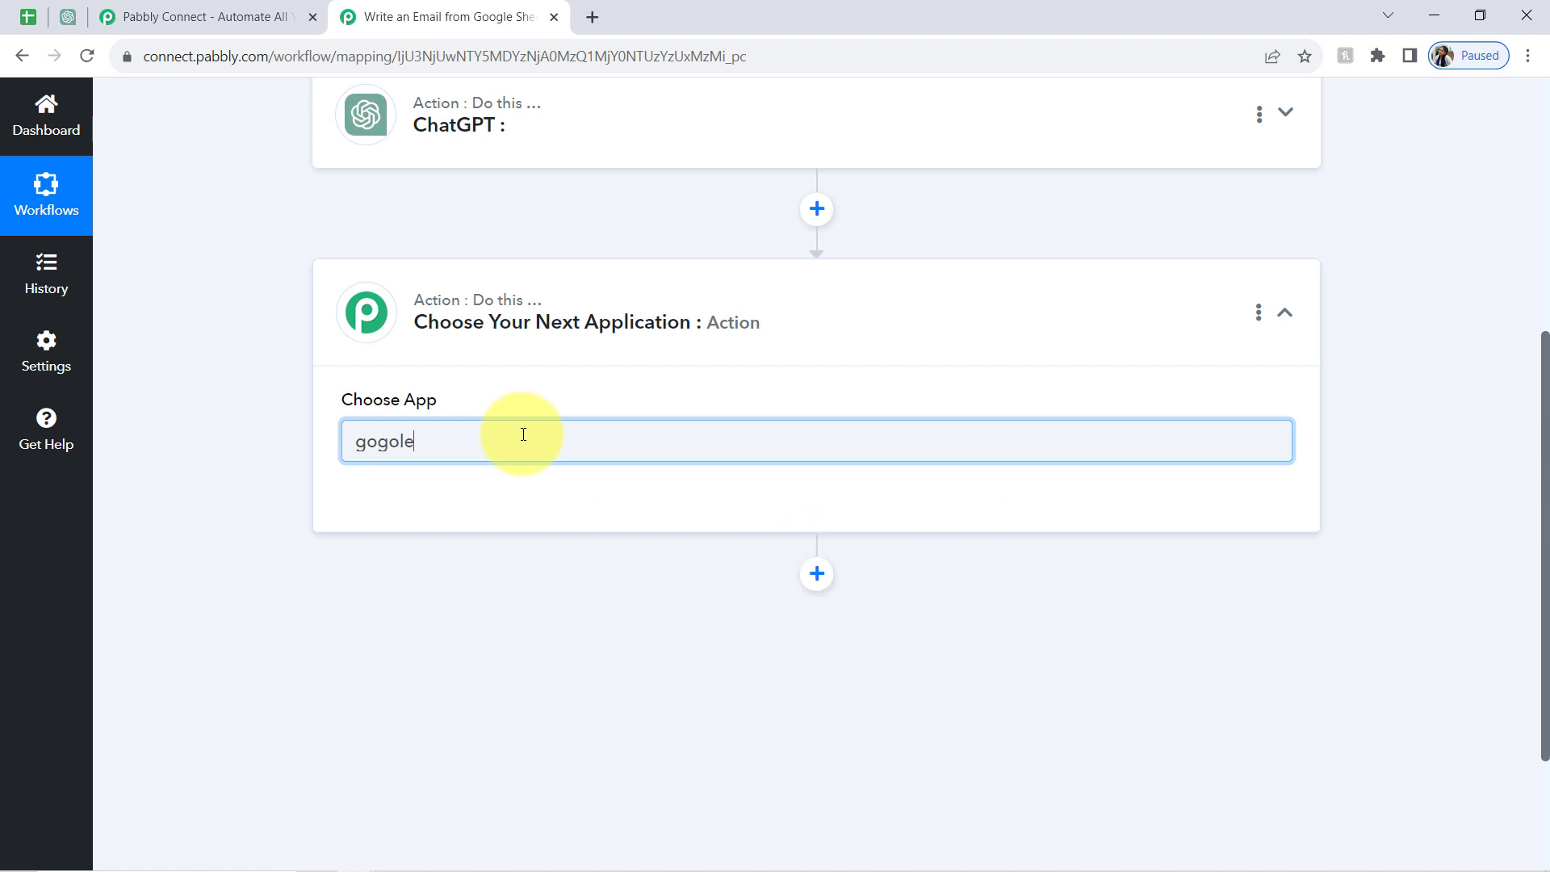
{"action": "key", "text": "BackSpace"}
{"action": "type", "text": "o"}
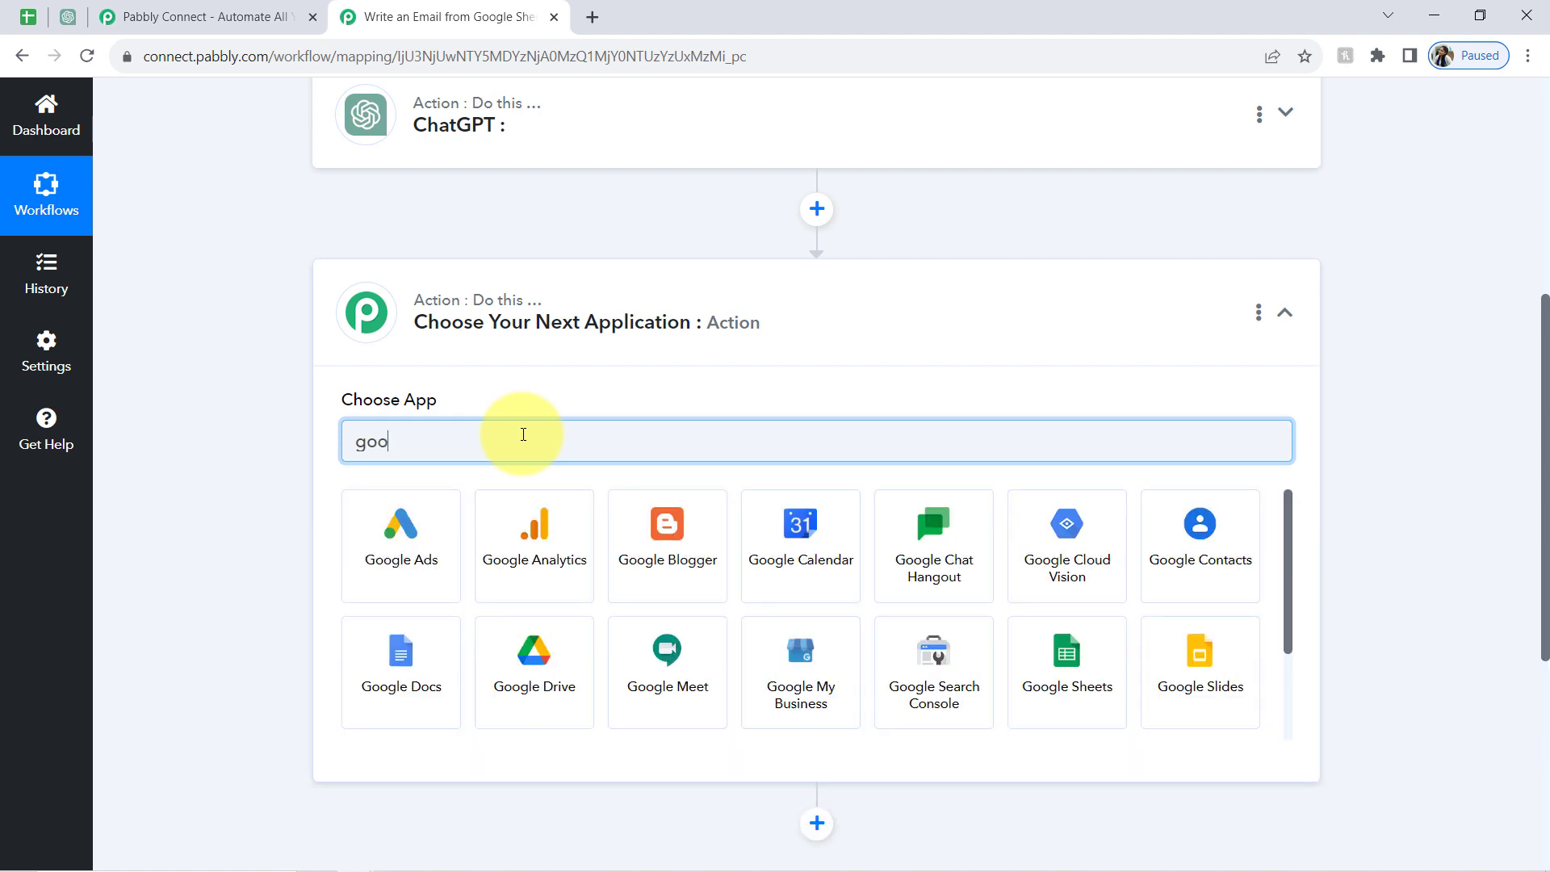
{"action": "type", "text": "gle do"}
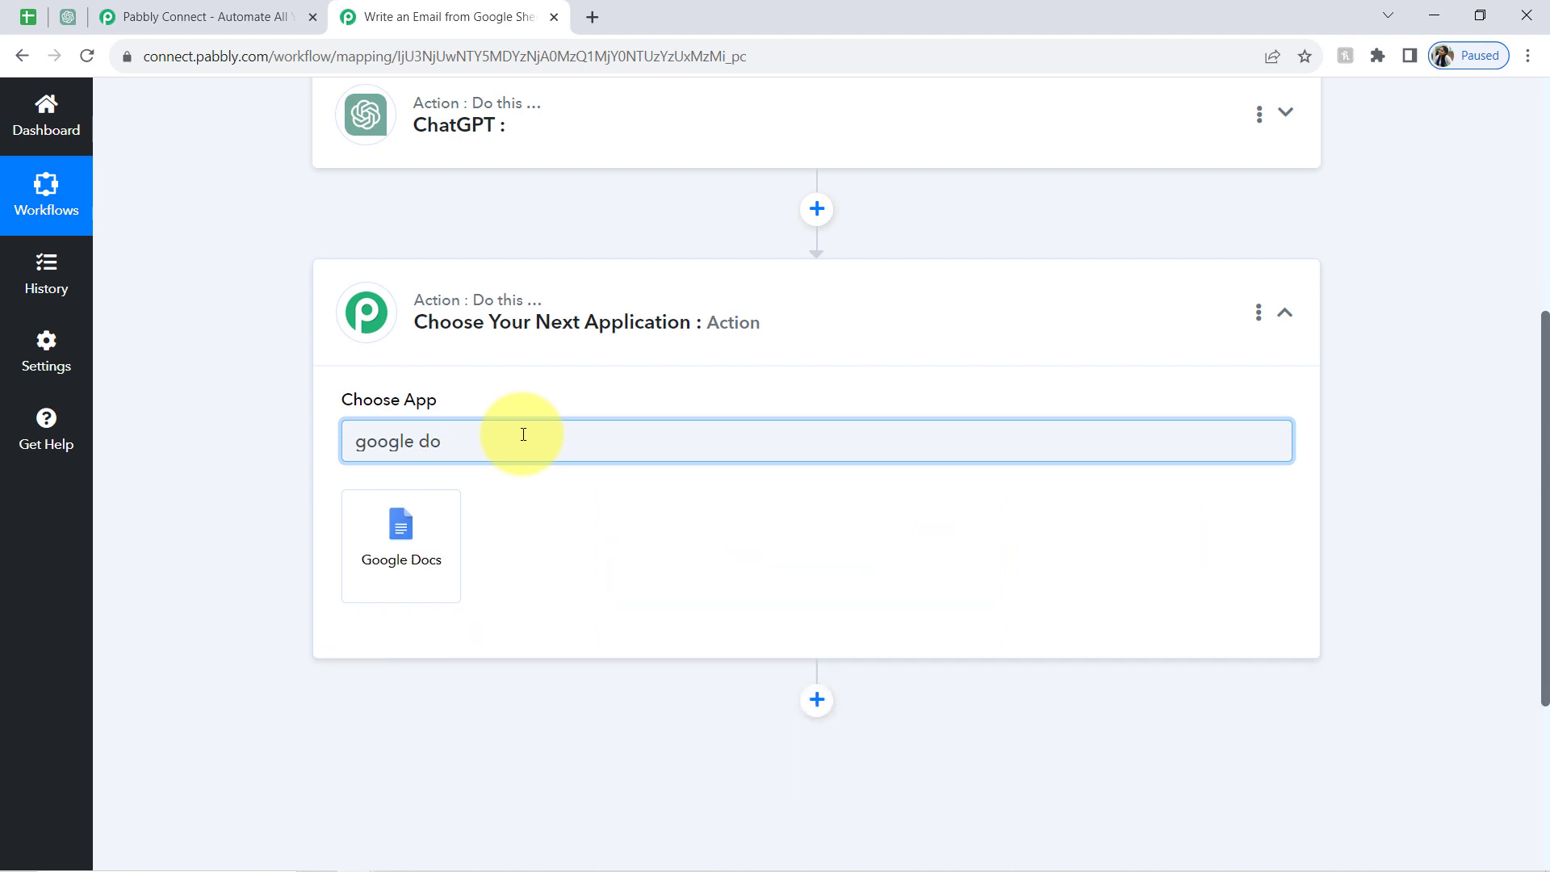
{"action": "left_click", "coordinate": [391, 543]}
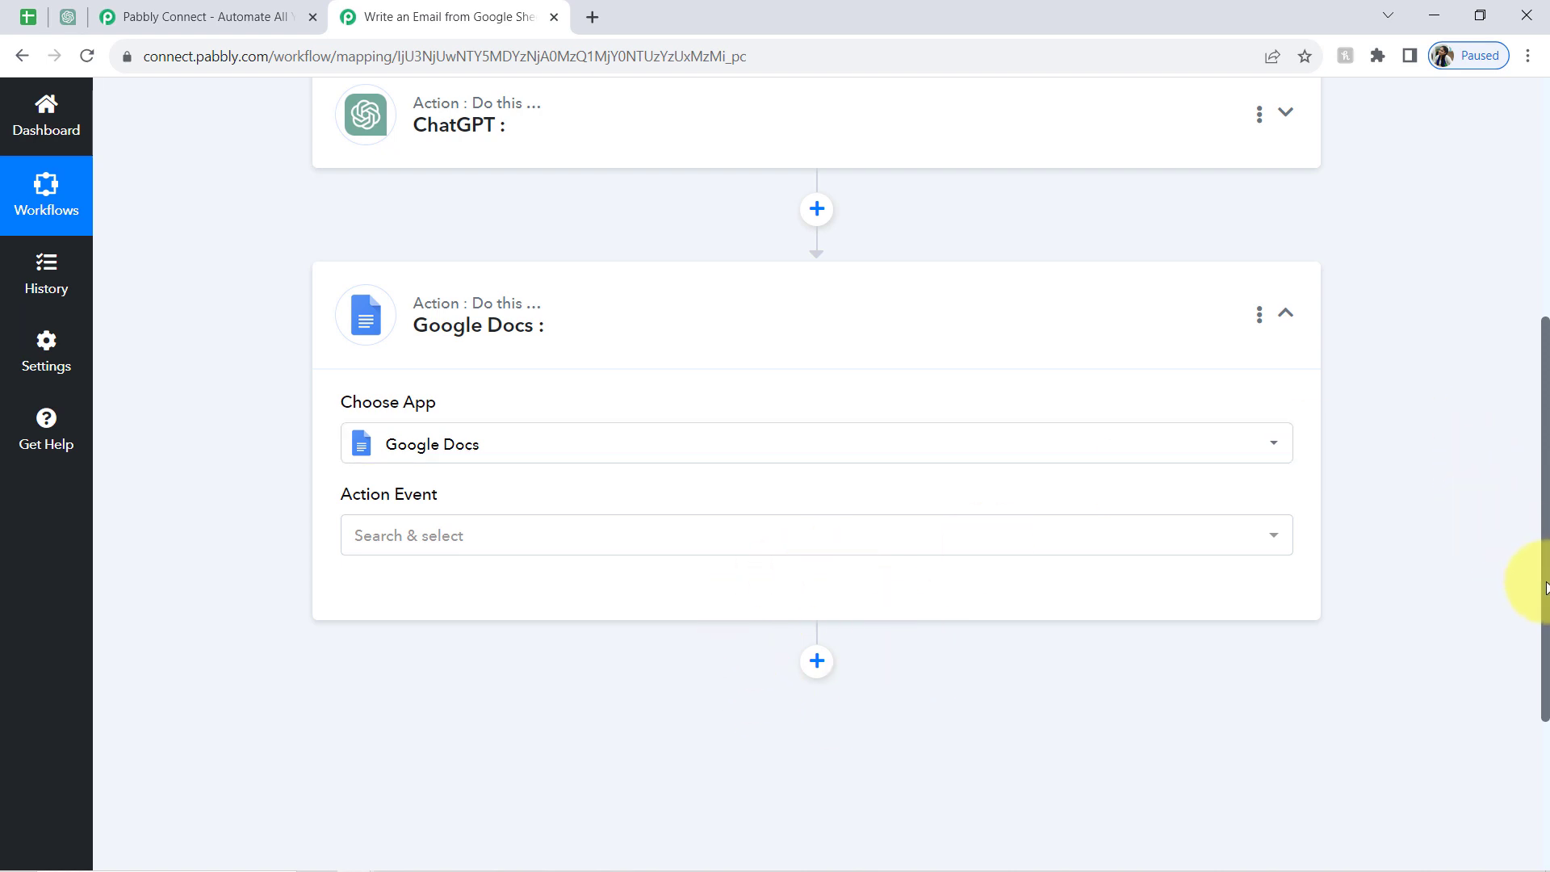
- Review the workflow's sequence of Google Sheets trigger, ChatGPT action and Google Docs action
{"action": "left_click_drag", "start_coordinate": [1546, 587], "coordinate": [1526, 249]}
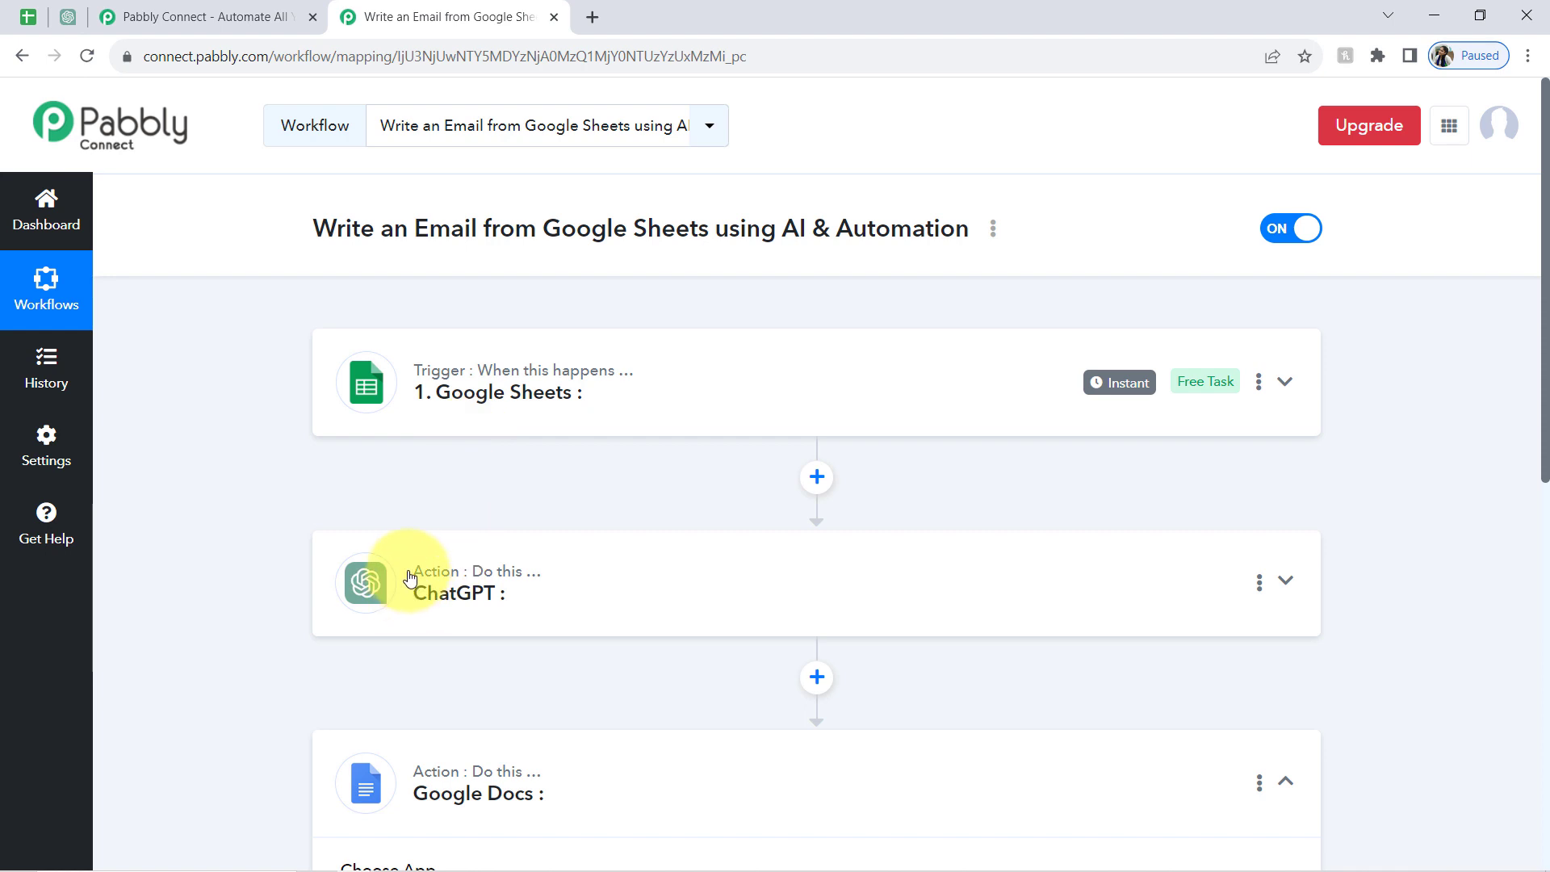
{"action": "left_click", "coordinate": [433, 595]}
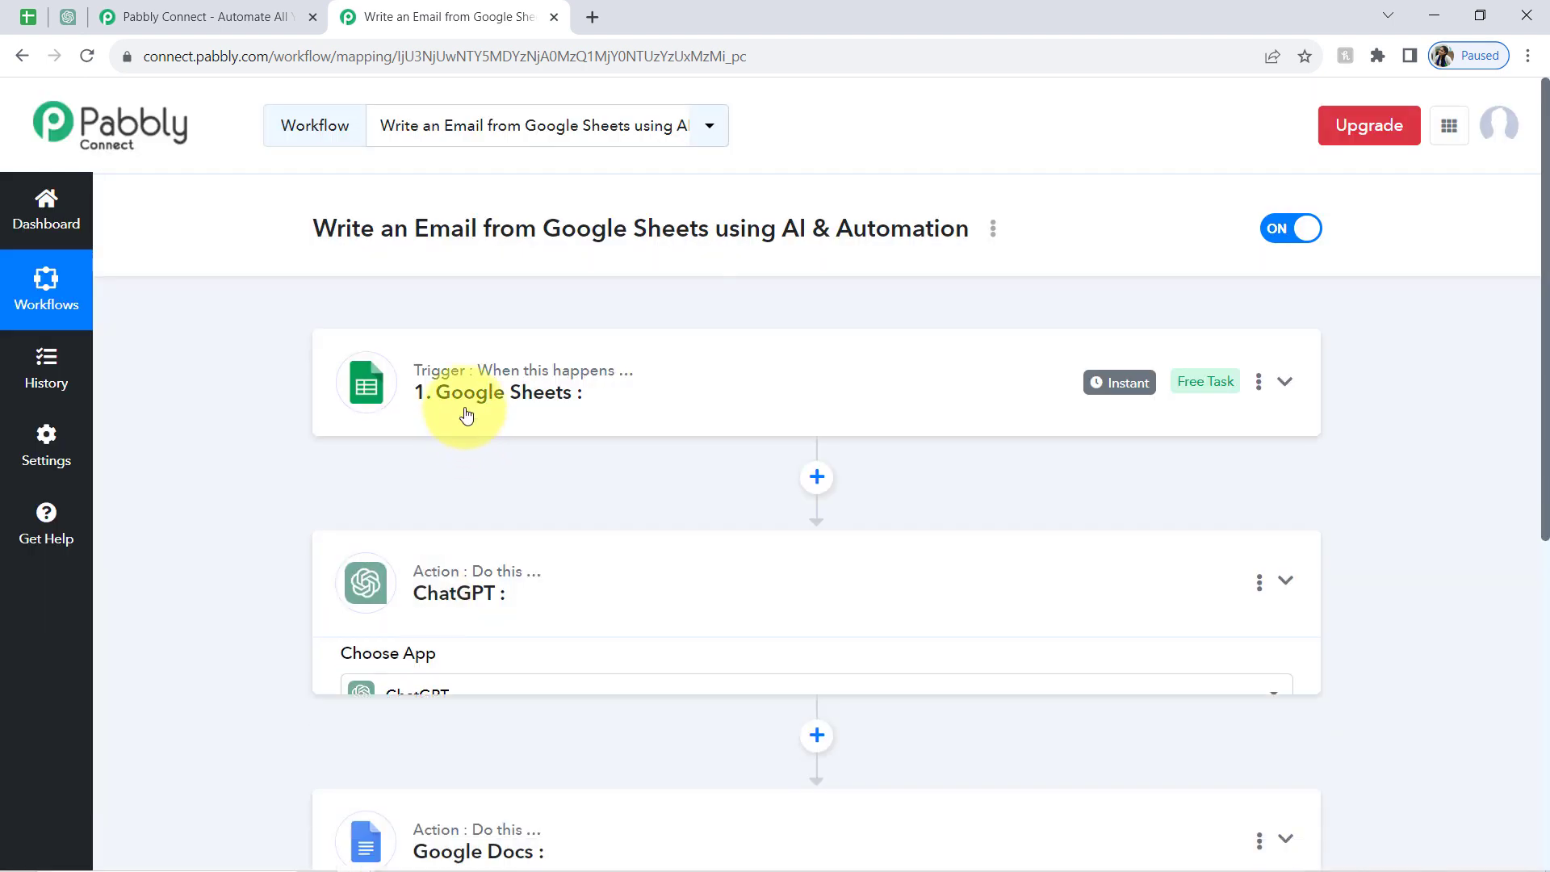
{"action": "left_click", "coordinate": [465, 405]}
{"action": "left_click", "coordinate": [467, 404]}
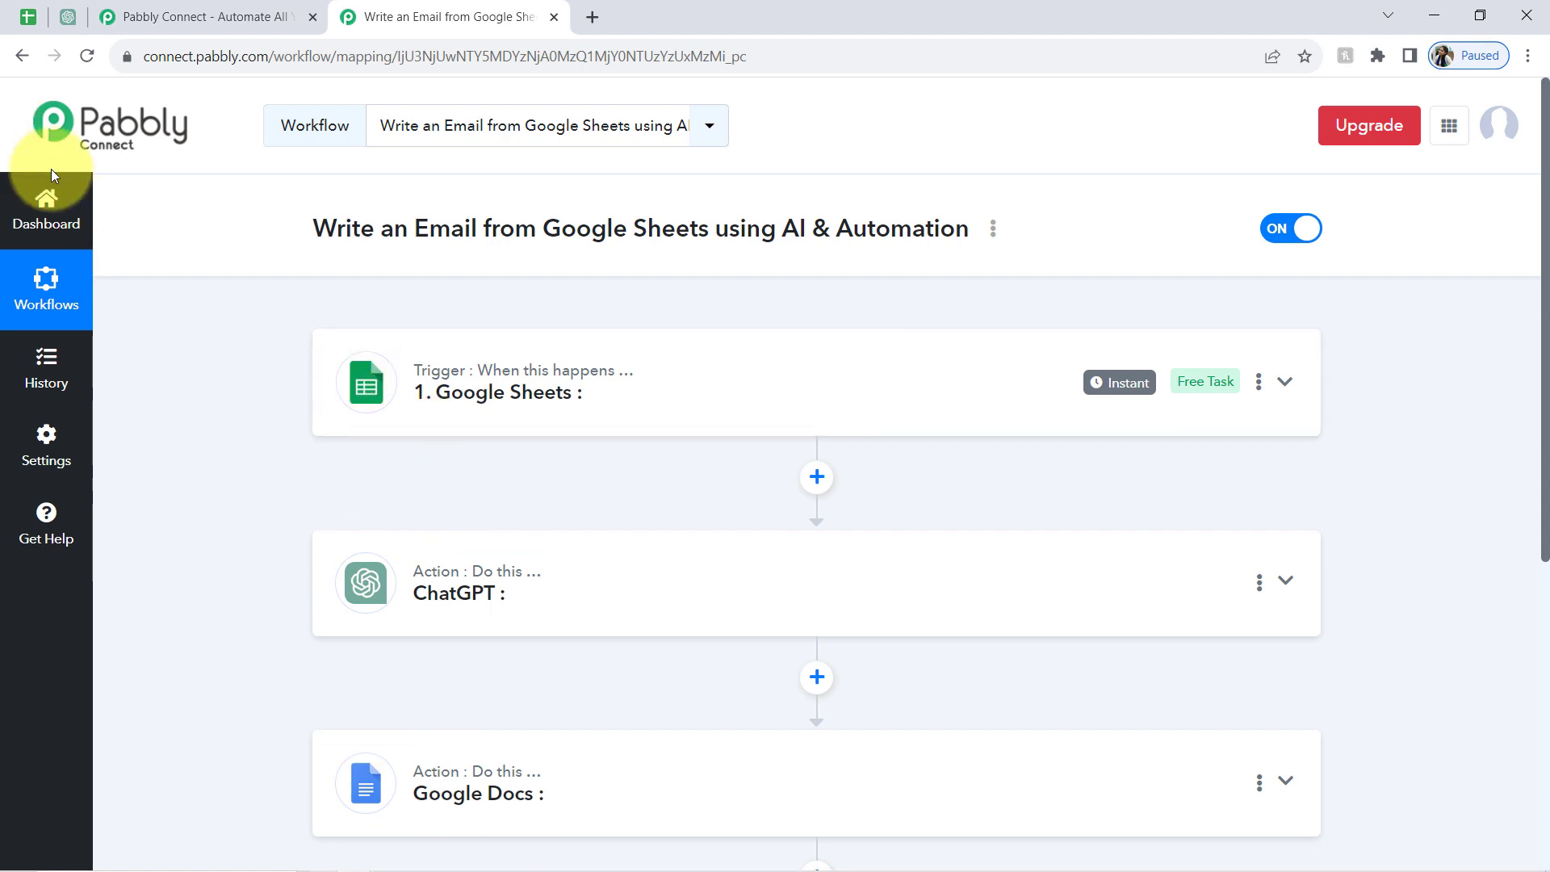
- Set the Google Sheets trigger event to New or Updated Spreadsheet Row and copy the workflow's webhook URL
{"action": "left_click", "coordinate": [29, 24]}
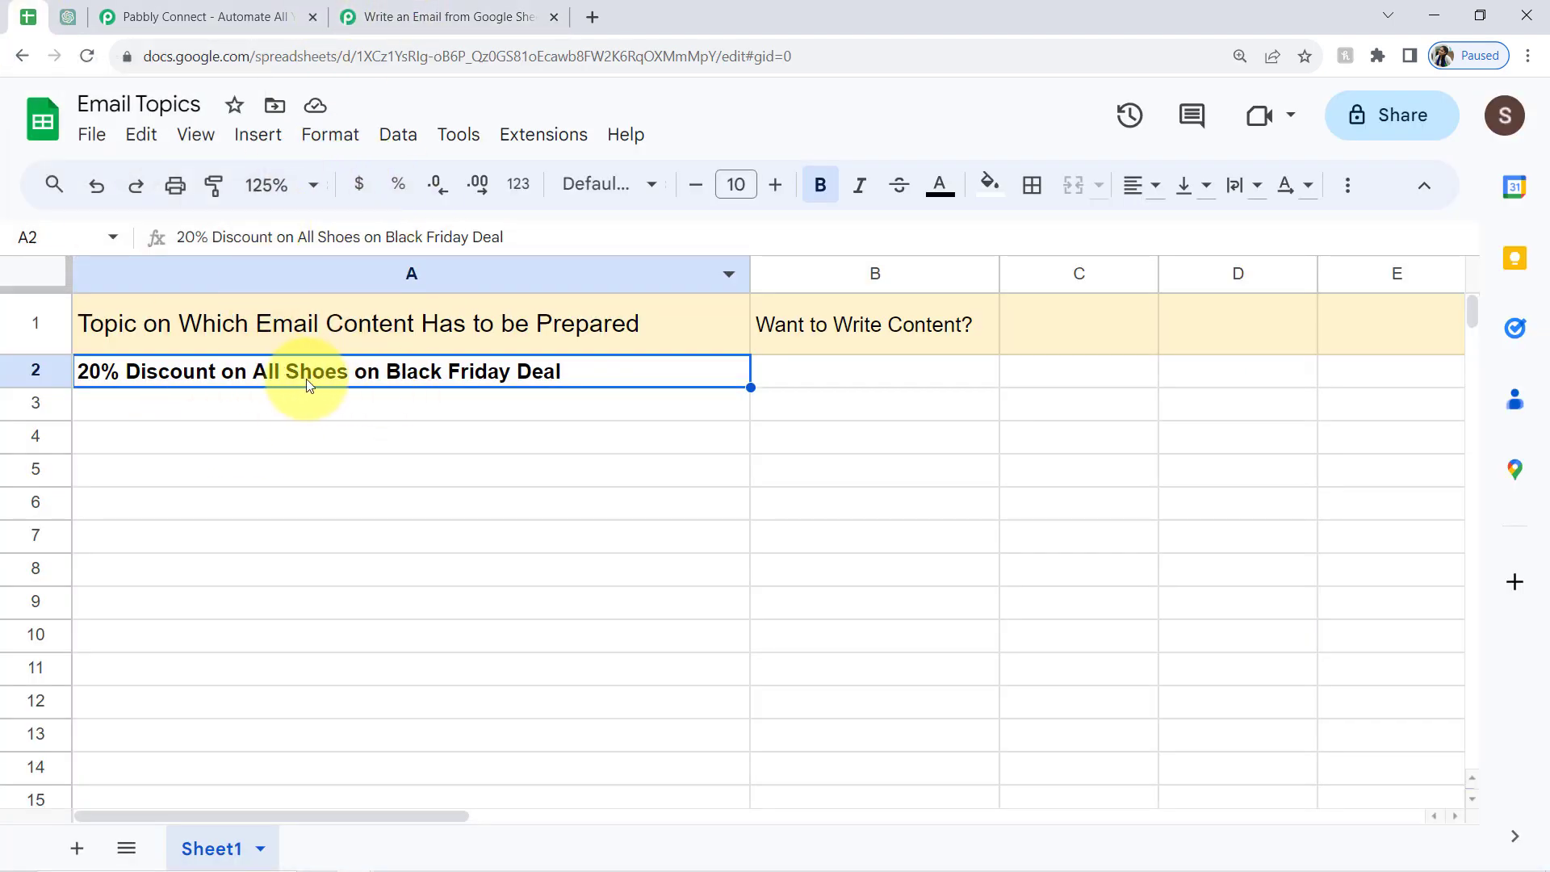
{"action": "left_click", "coordinate": [450, 16]}
{"action": "left_click", "coordinate": [604, 386]}
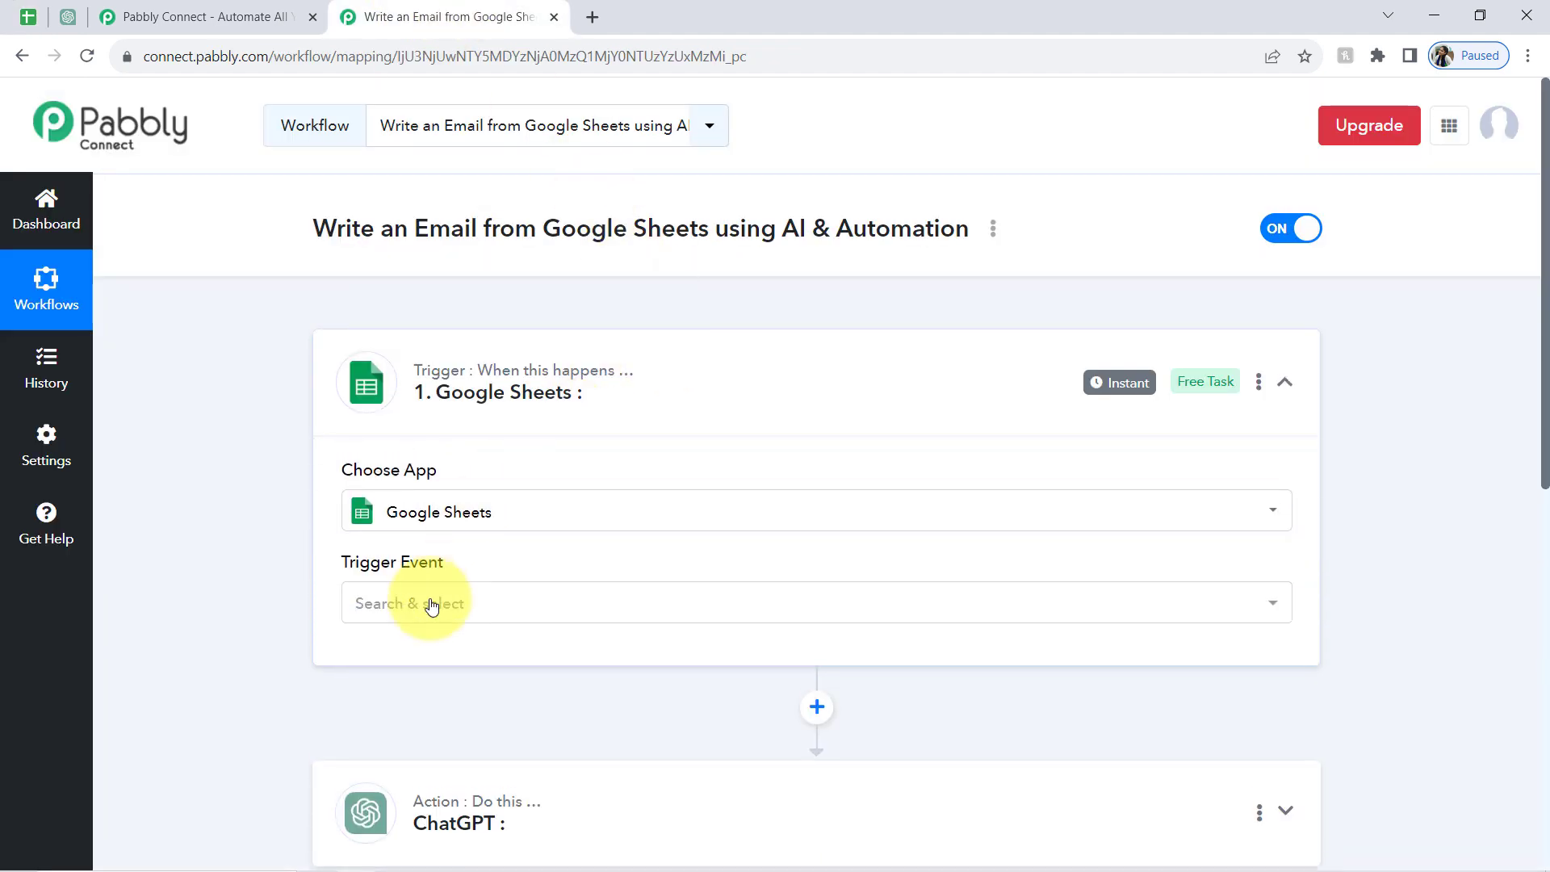
{"action": "left_click", "coordinate": [432, 606]}
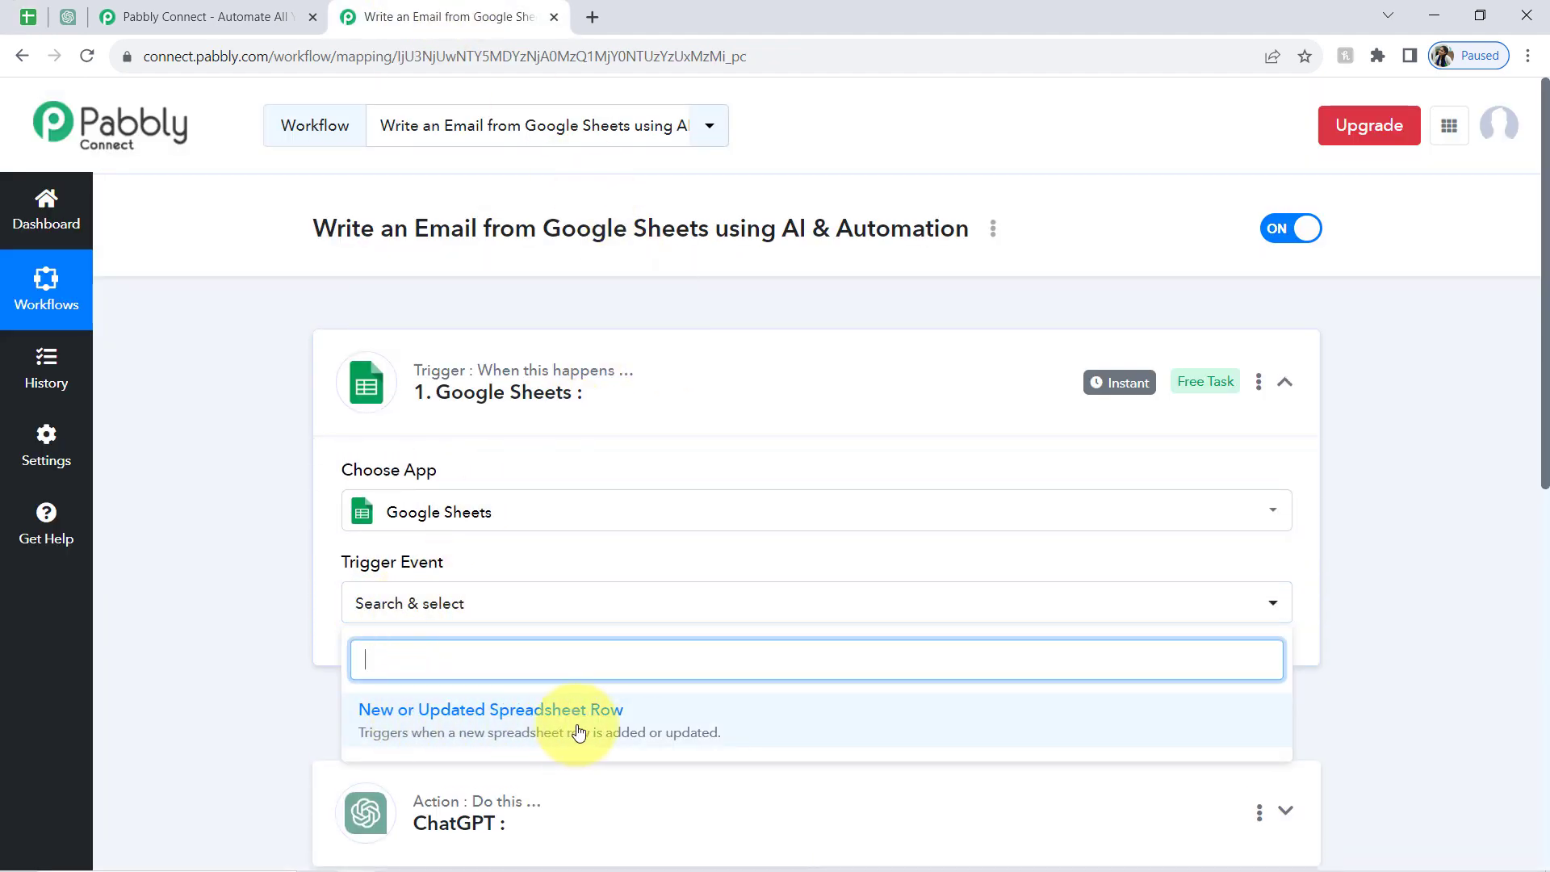
{"action": "left_click", "coordinate": [579, 733]}
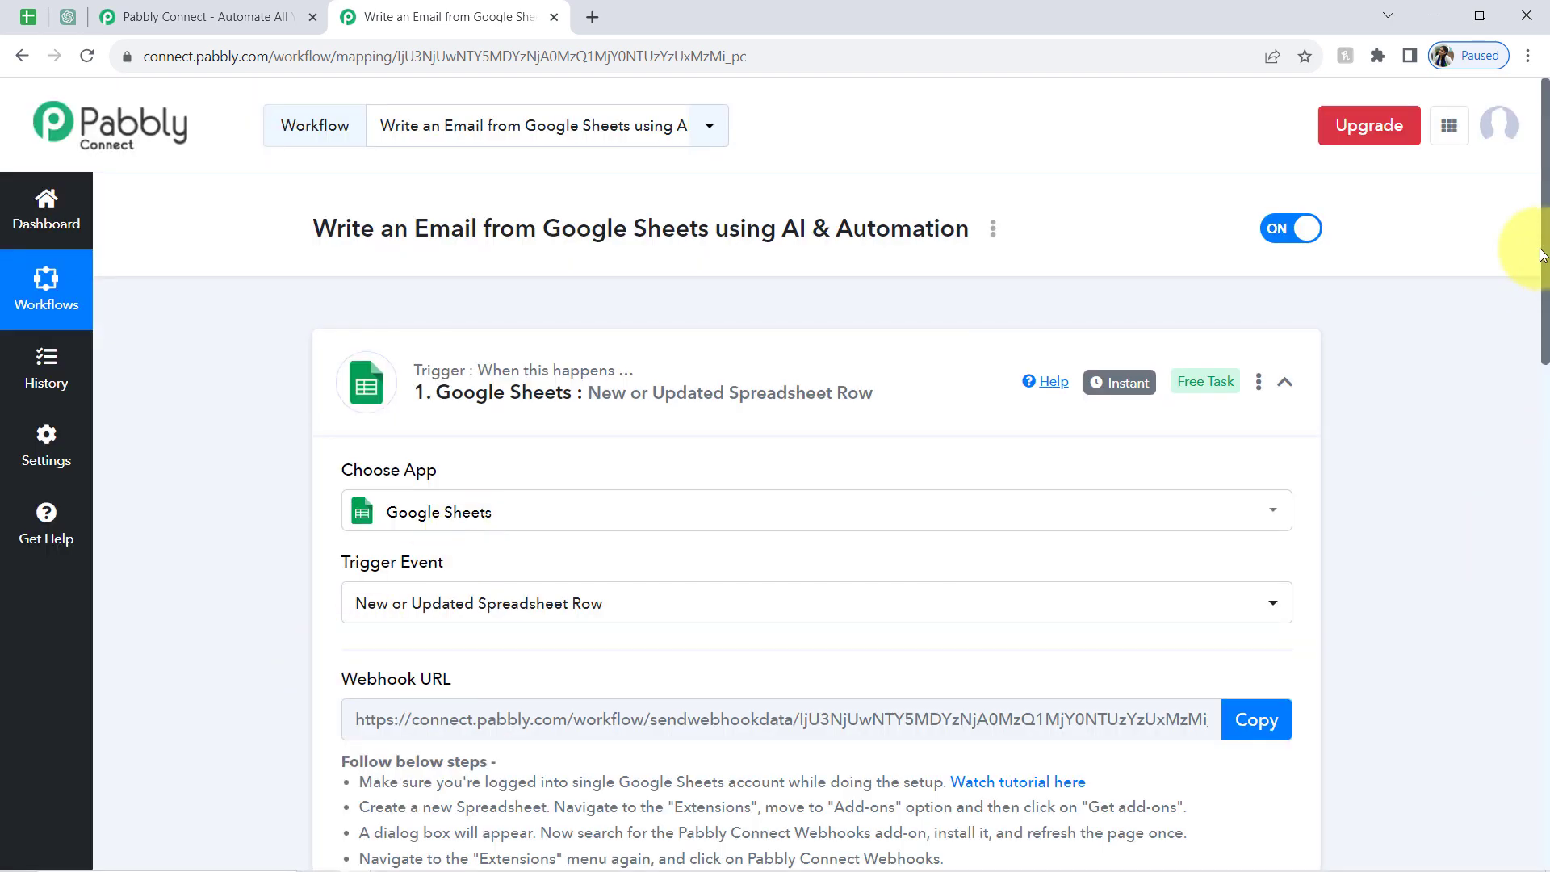
{"action": "scroll", "coordinate": [1544, 254], "scroll_direction": "down", "scroll_amount": 5}
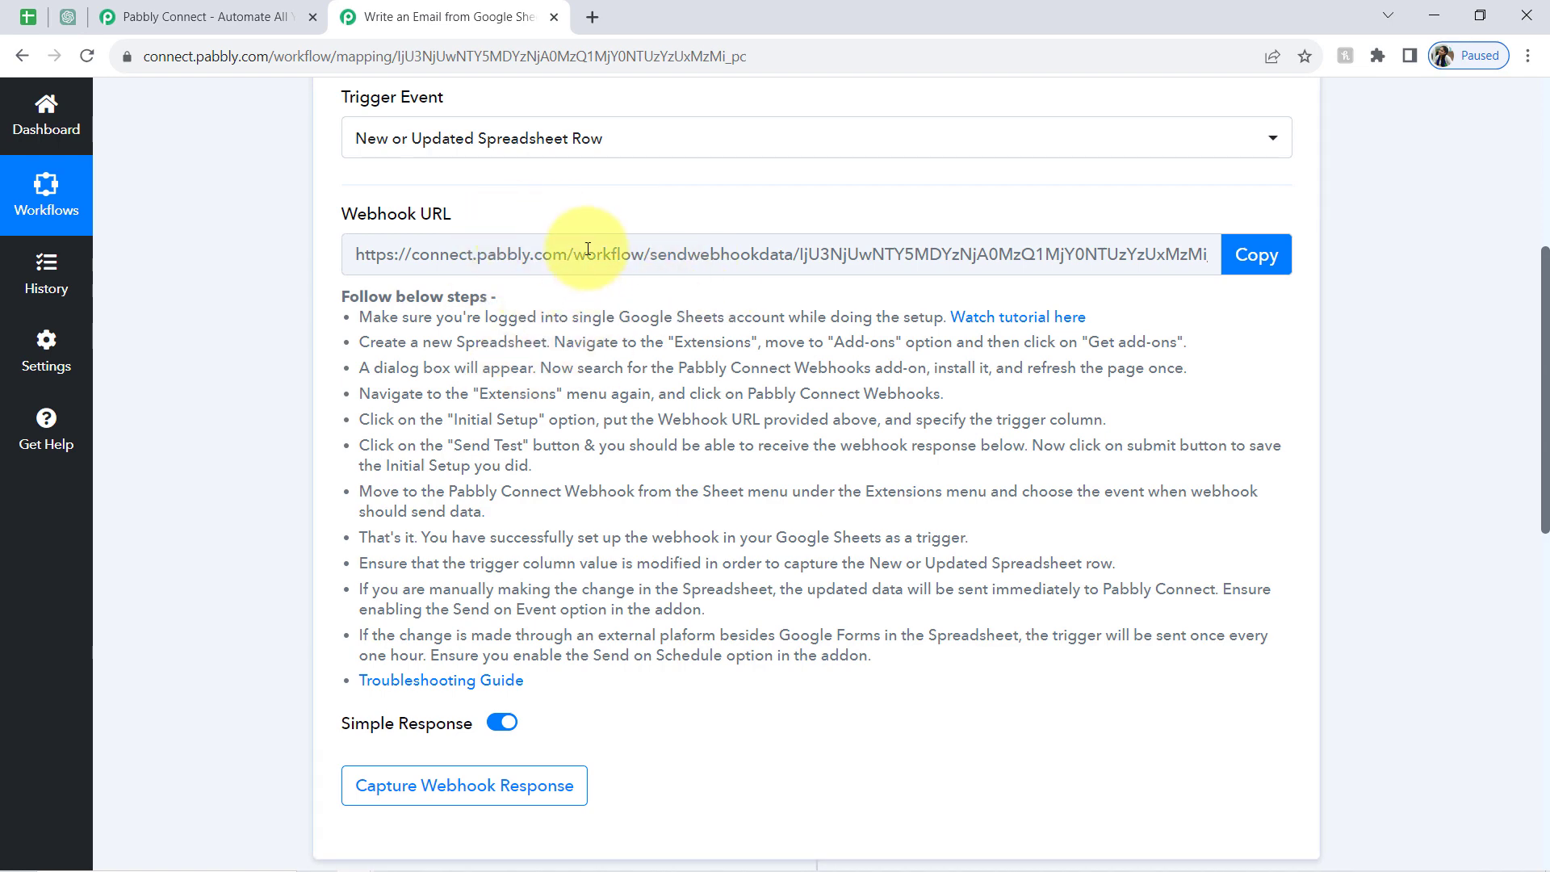
{"action": "left_click", "coordinate": [1237, 257]}
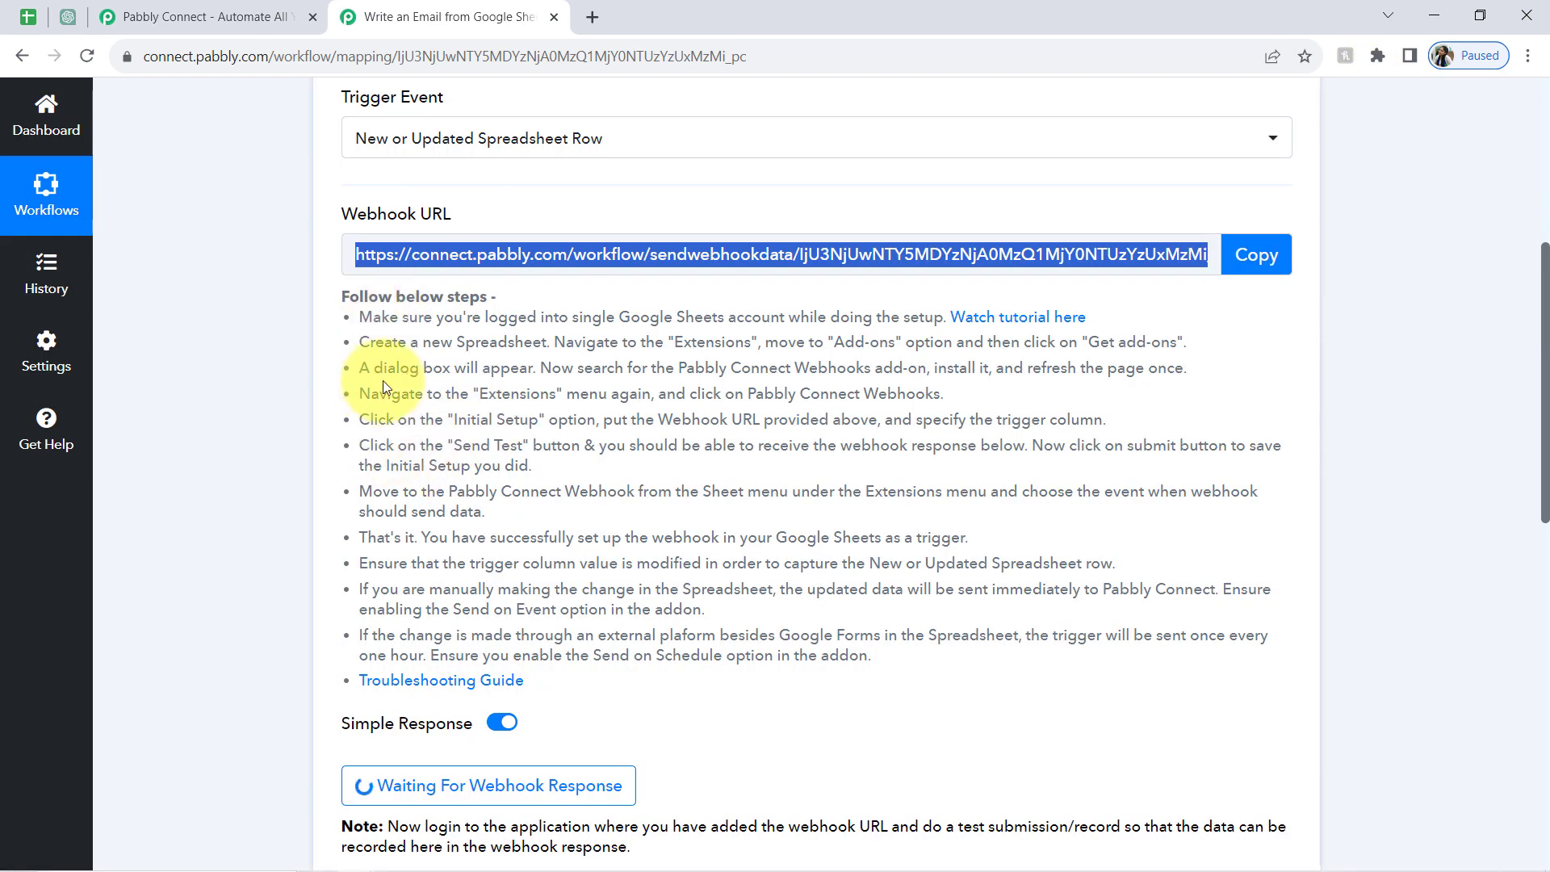
- Switch to the Email Topics spreadsheet and look up the Pabbly Connect Webhooks add-on in the Google Workspace Marketplace
{"action": "left_click", "coordinate": [29, 16]}
{"action": "left_click", "coordinate": [576, 148]}
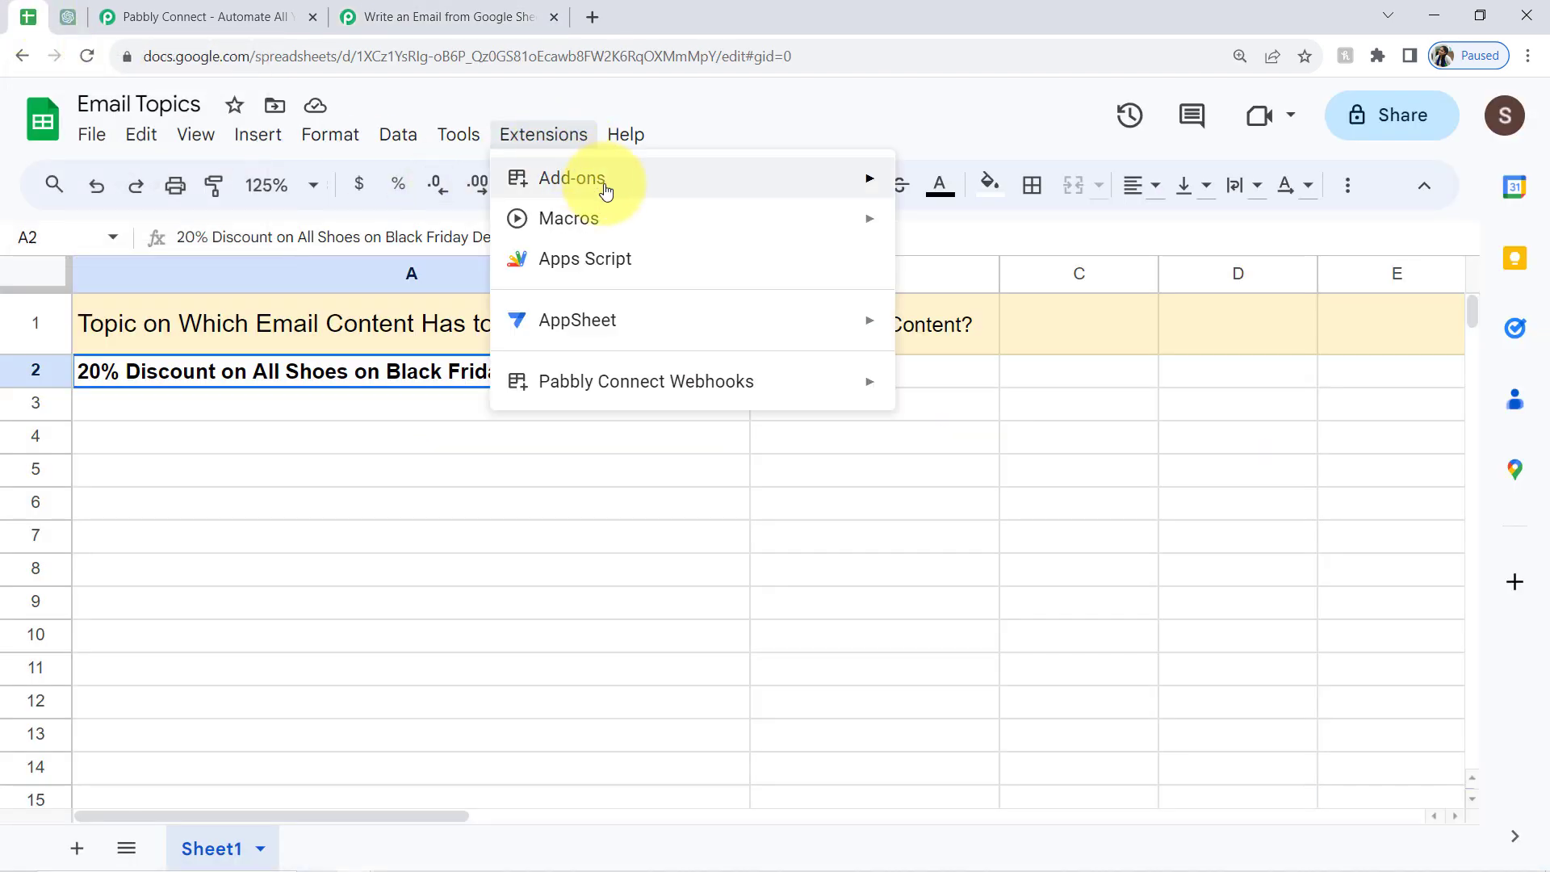
{"action": "mouse_move", "coordinate": [866, 181]}
{"action": "left_click", "coordinate": [1048, 189]}
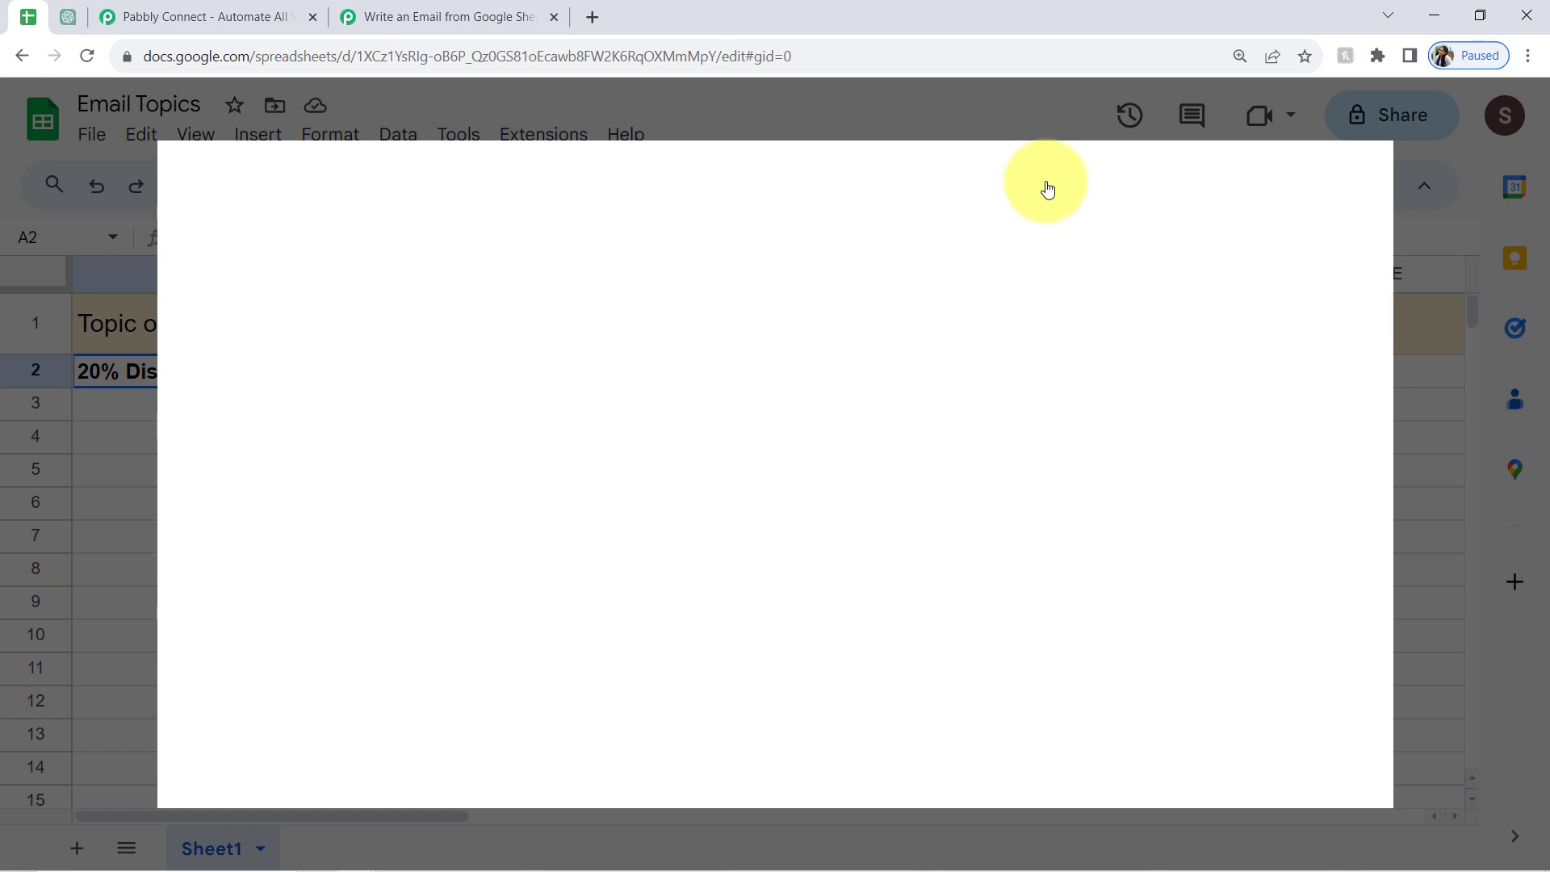
{"action": "left_click", "coordinate": [849, 192]}
{"action": "type", "text": "pabb"}
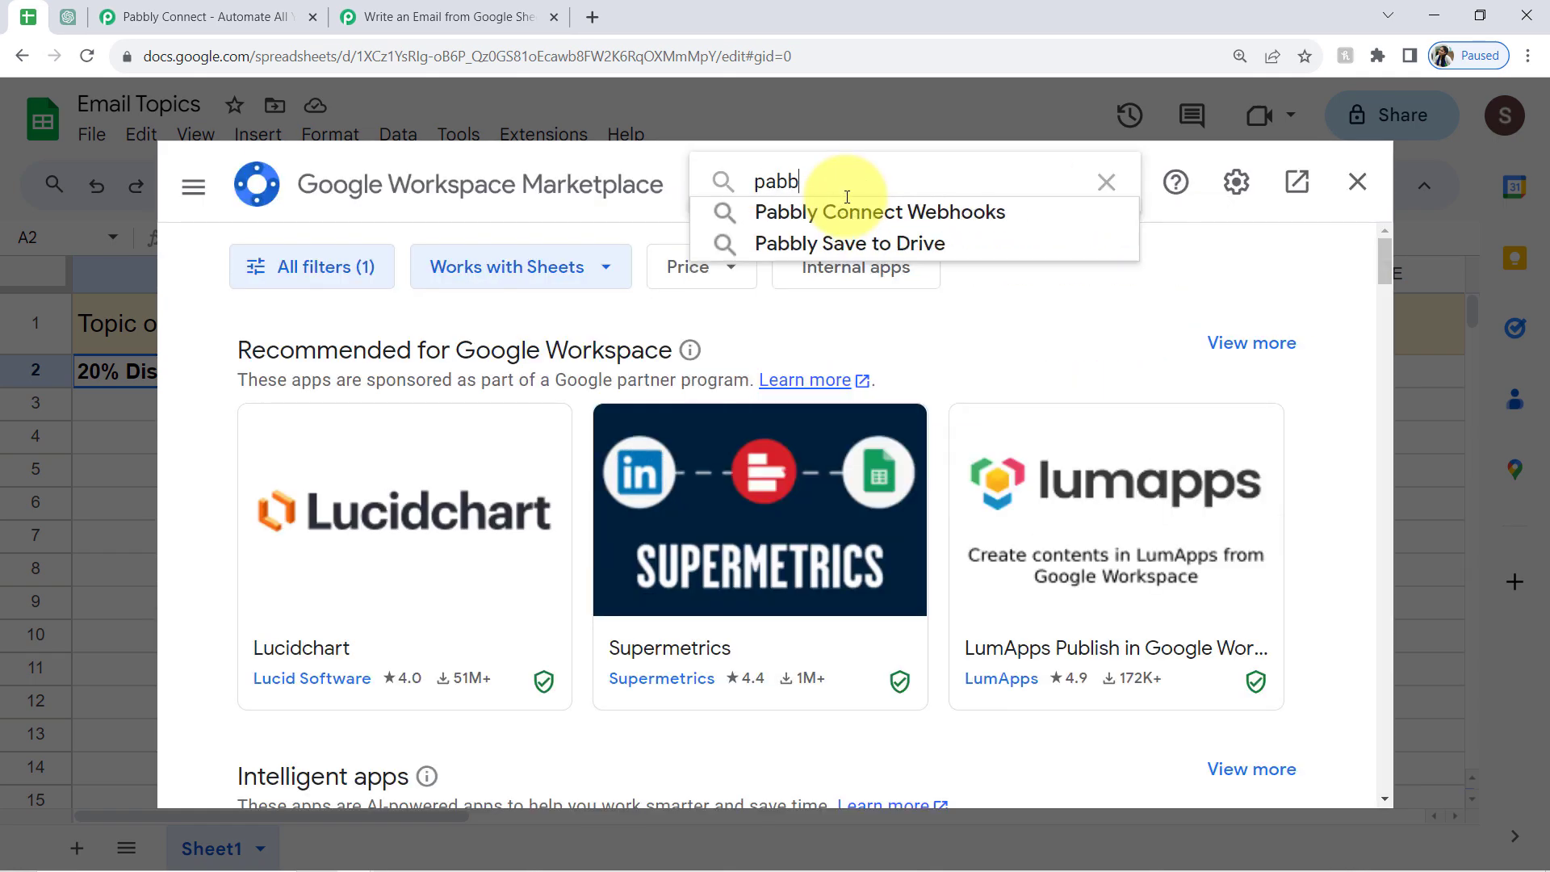
{"action": "type", "text": "l"}
{"action": "left_click", "coordinate": [850, 211]}
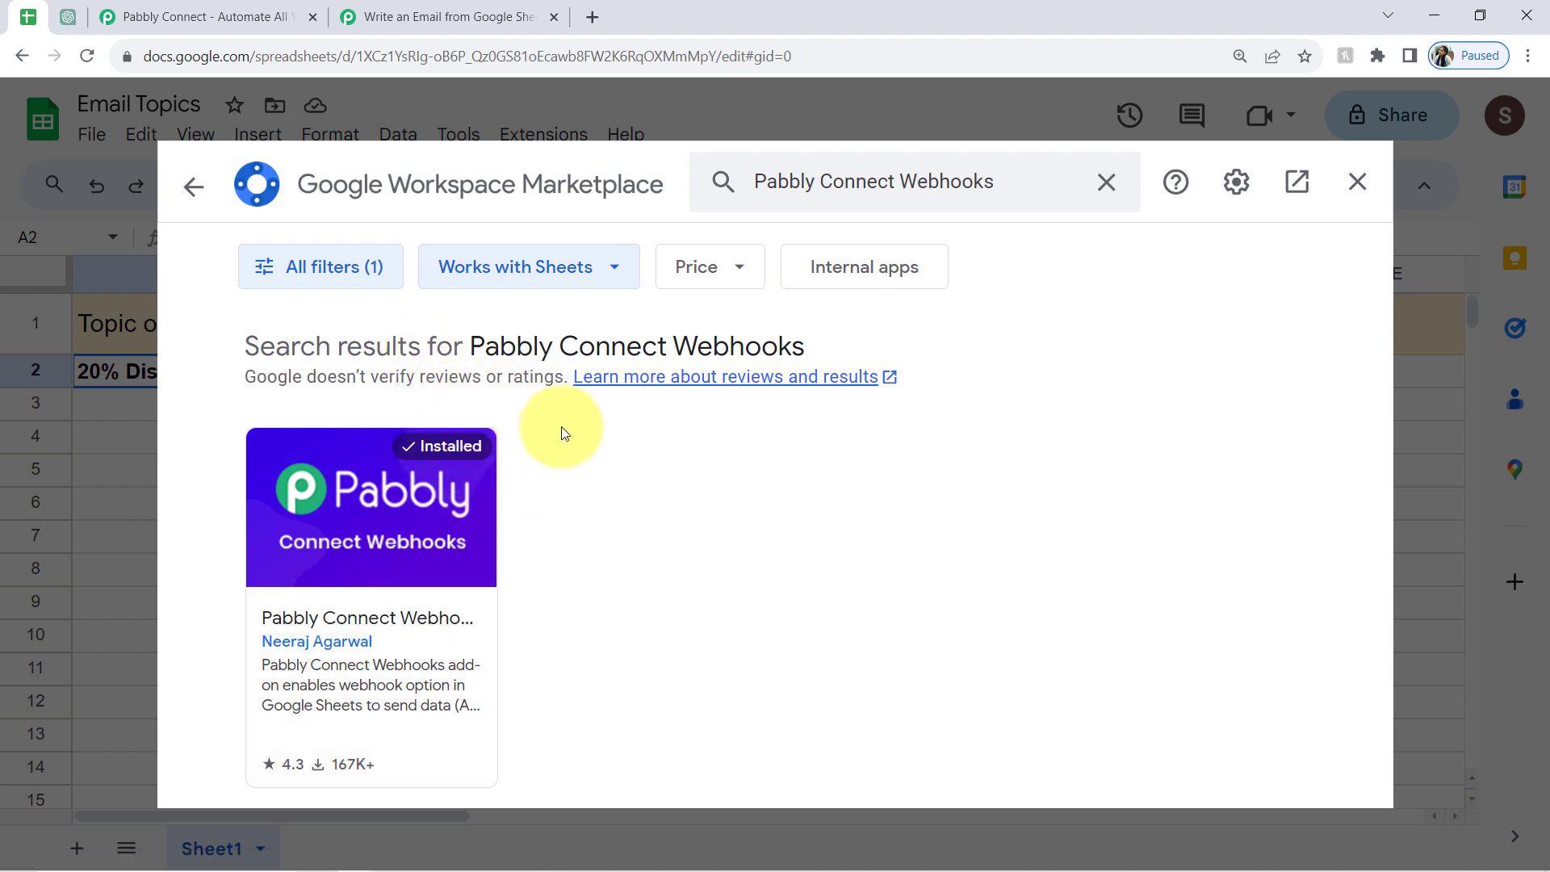
{"action": "left_click", "coordinate": [1359, 185]}
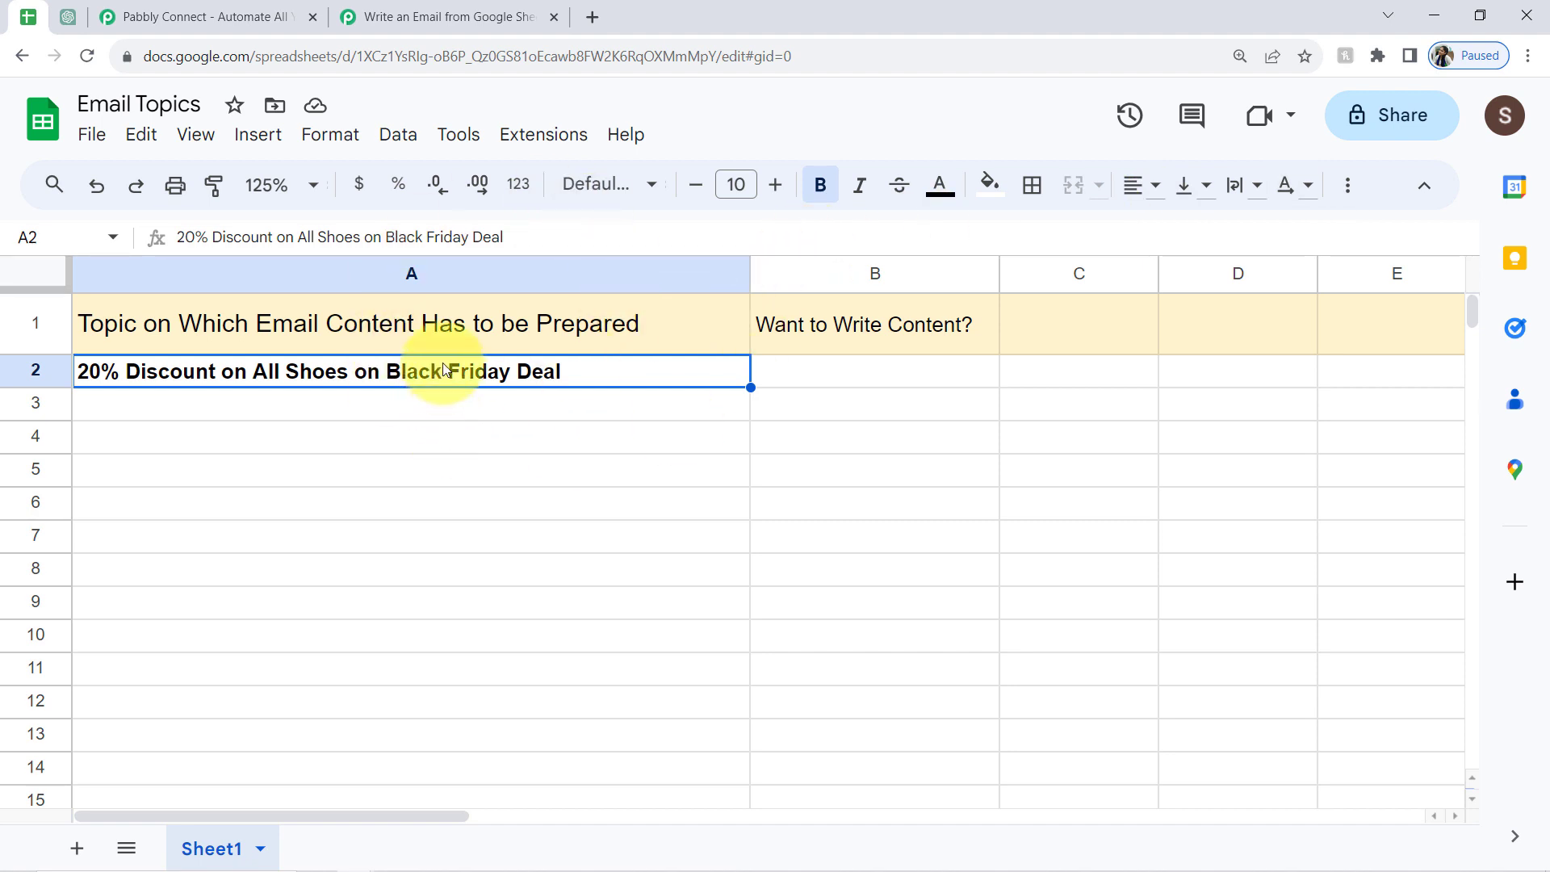
{"action": "left_click", "coordinate": [512, 152]}
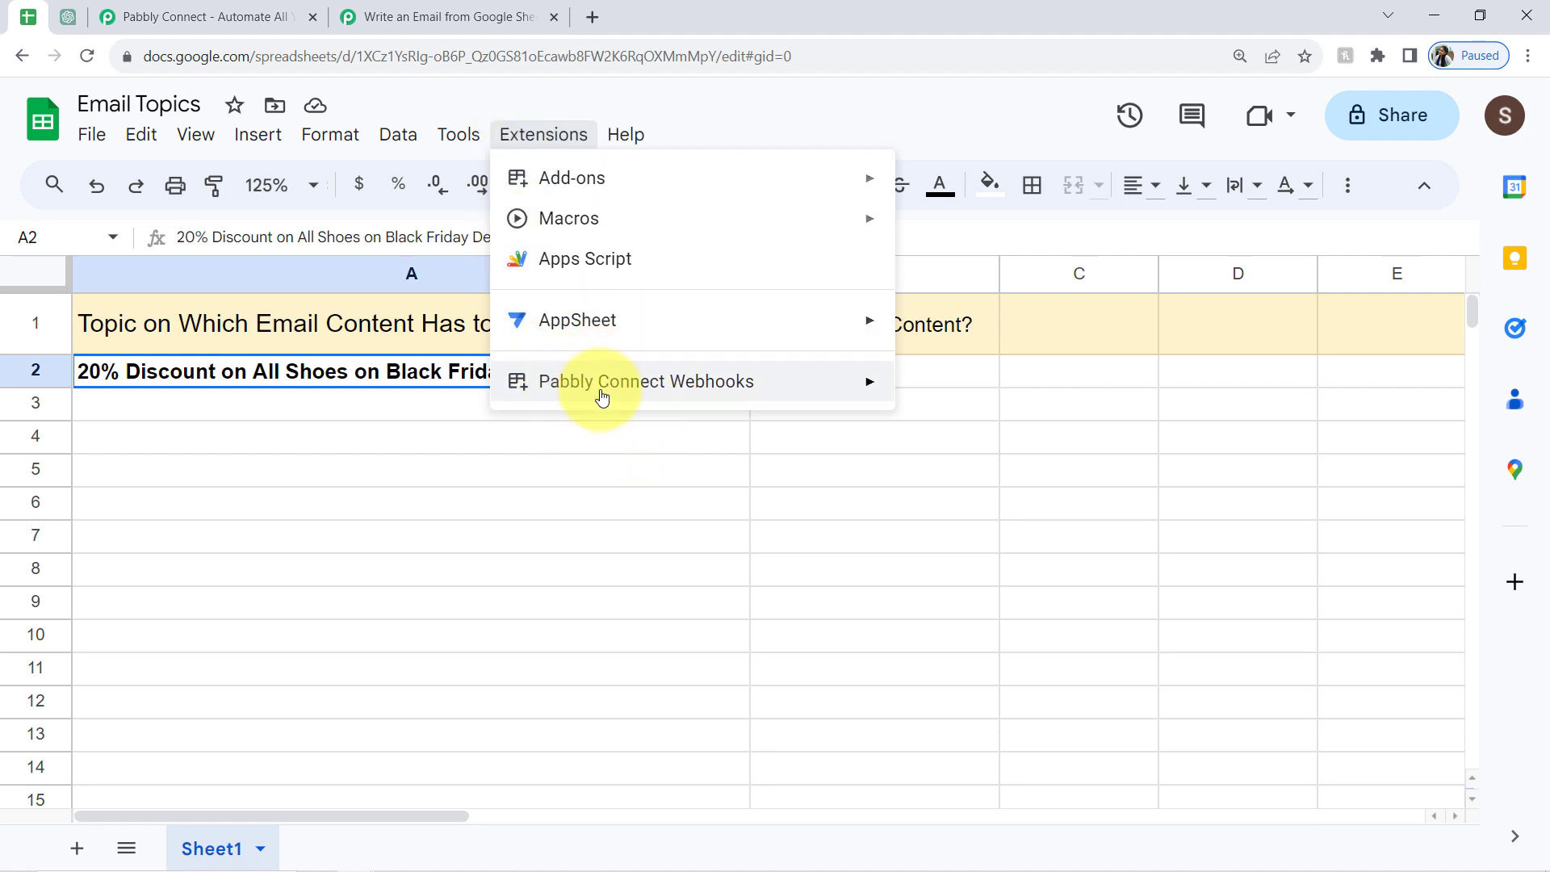
{"action": "mouse_move", "coordinate": [592, 385]}
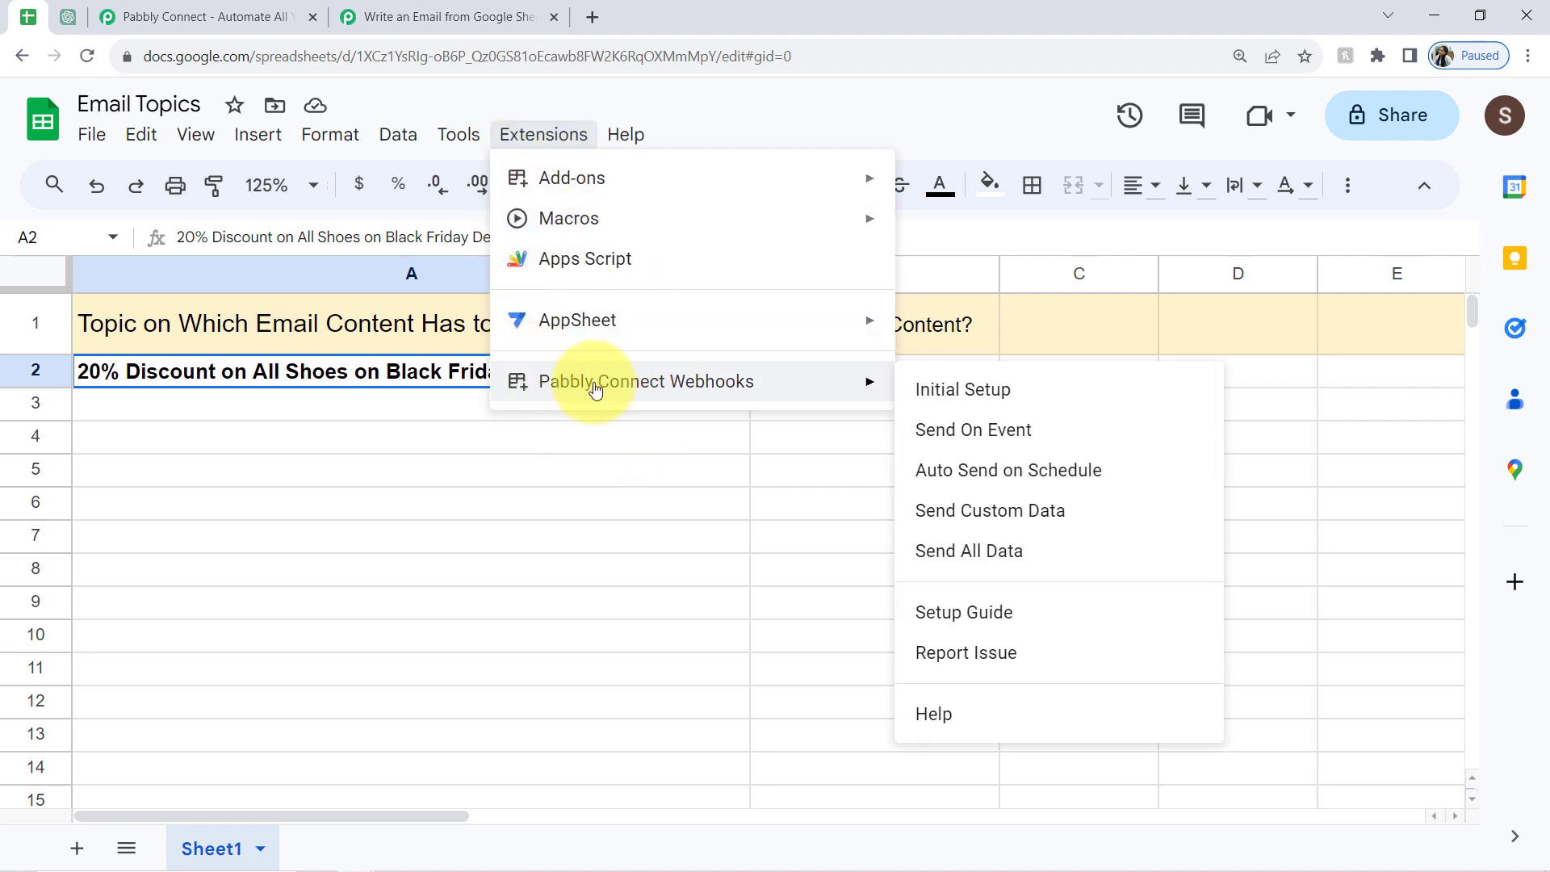
{"action": "left_click", "coordinate": [1025, 391]}
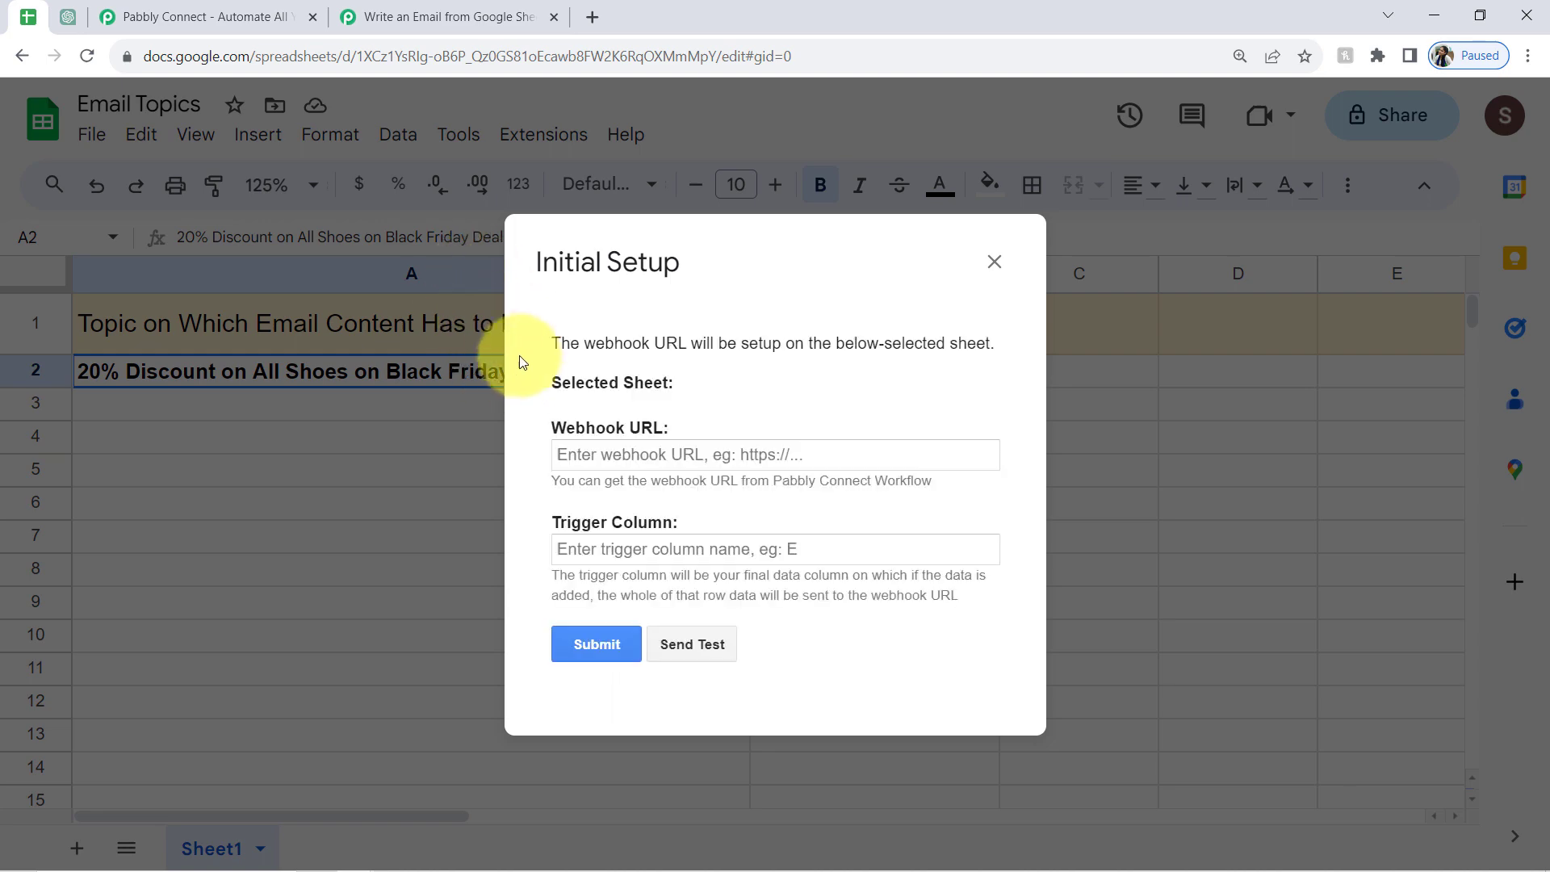
{"action": "left_click", "coordinate": [349, 6]}
{"action": "left_click", "coordinate": [1256, 253]}
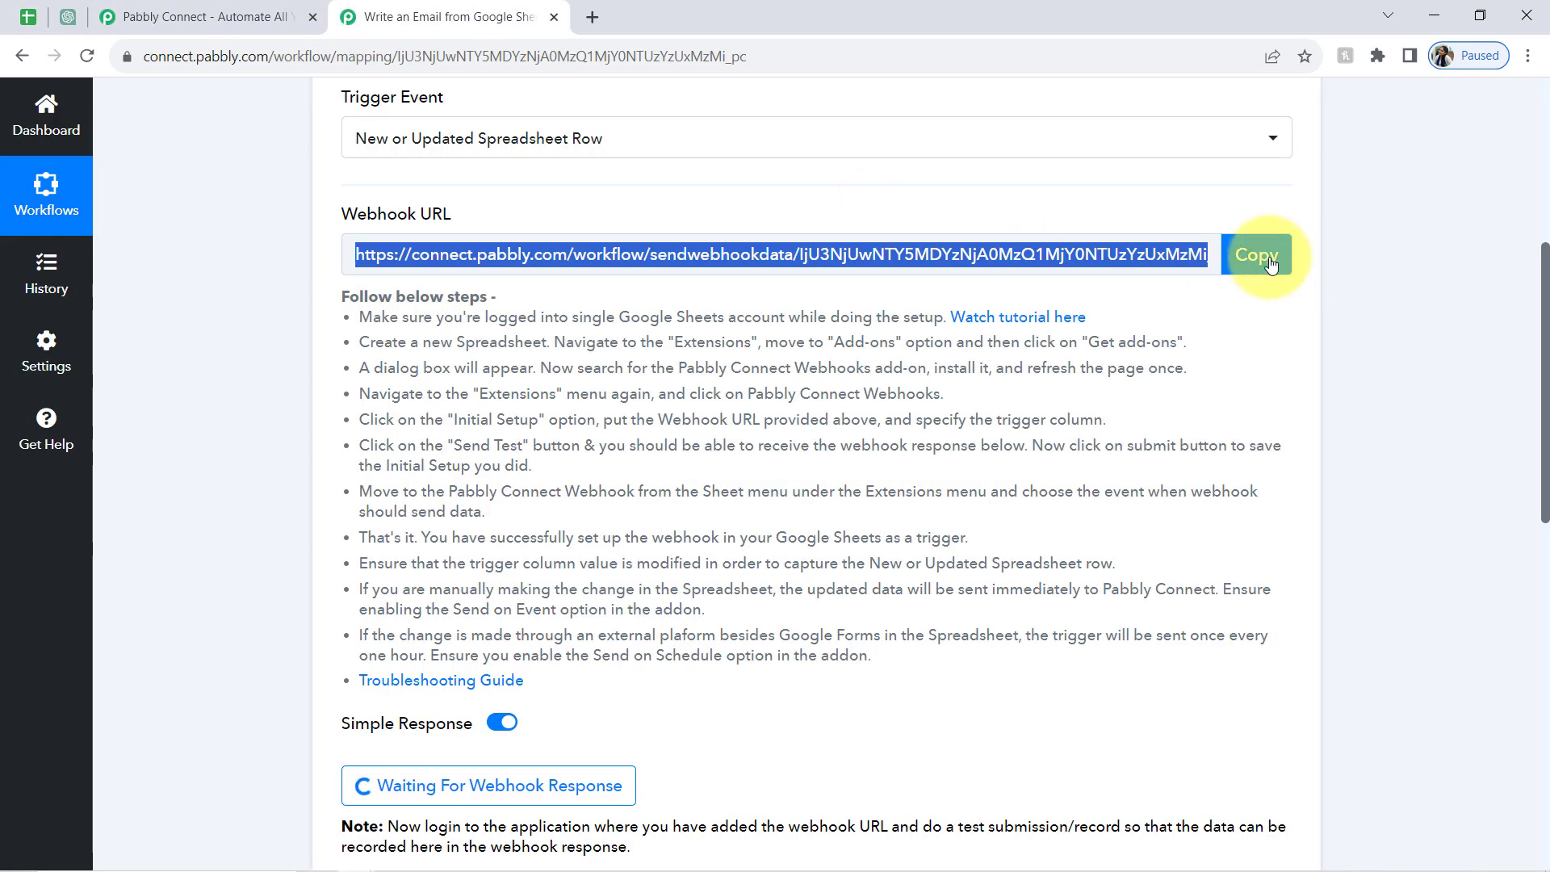
{"action": "left_click", "coordinate": [27, 16]}
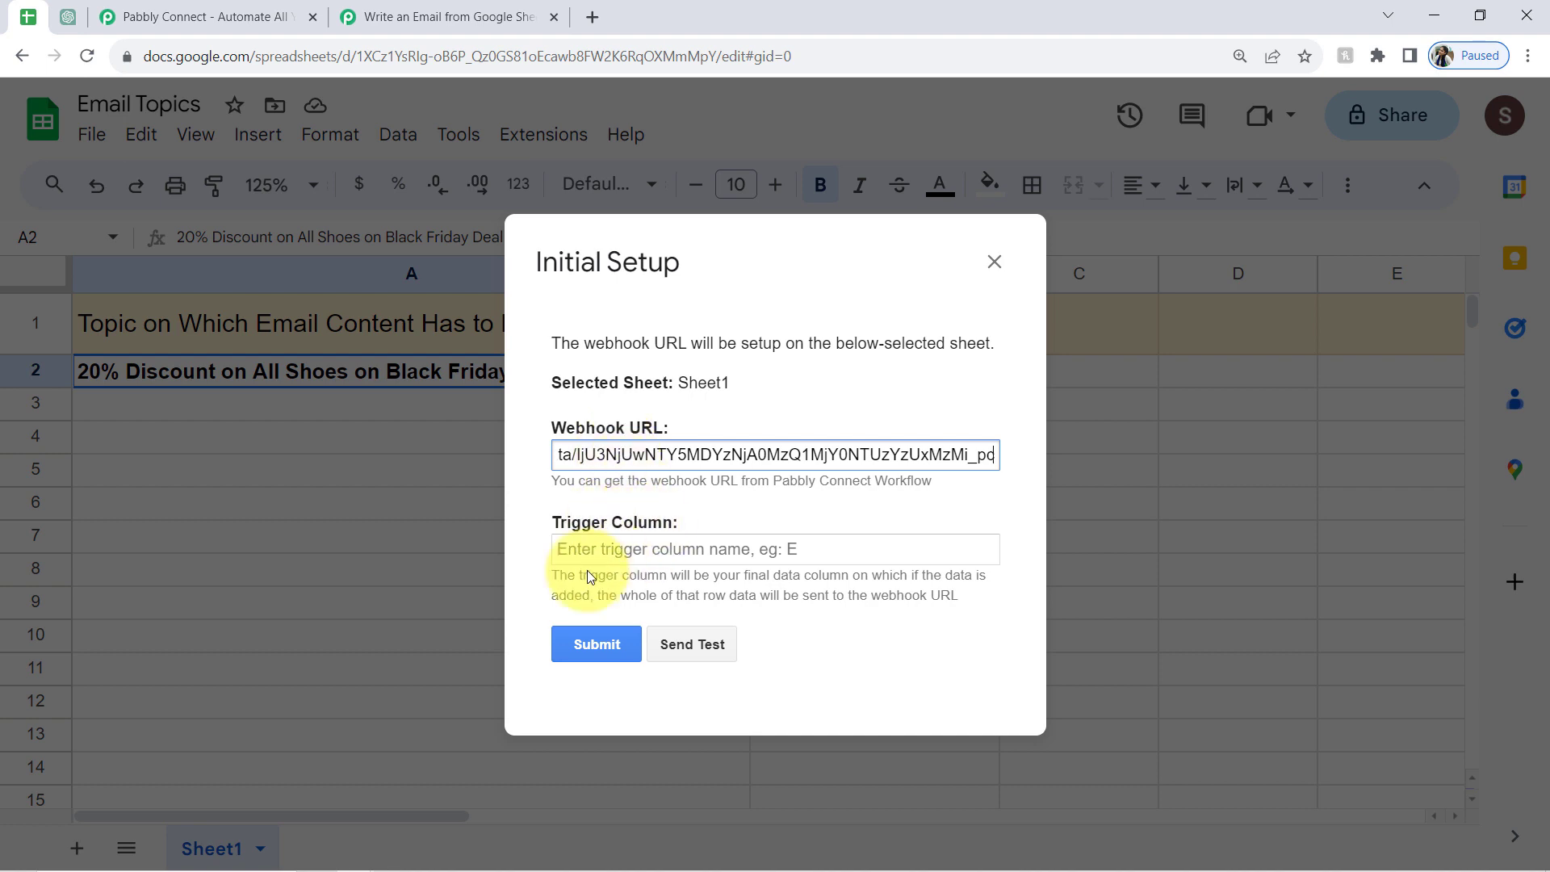
{"action": "left_click_drag", "start_coordinate": [592, 580], "coordinate": [945, 574]}
{"action": "left_click_drag", "start_coordinate": [589, 571], "coordinate": [931, 594]}
{"action": "left_click", "coordinate": [952, 594]}
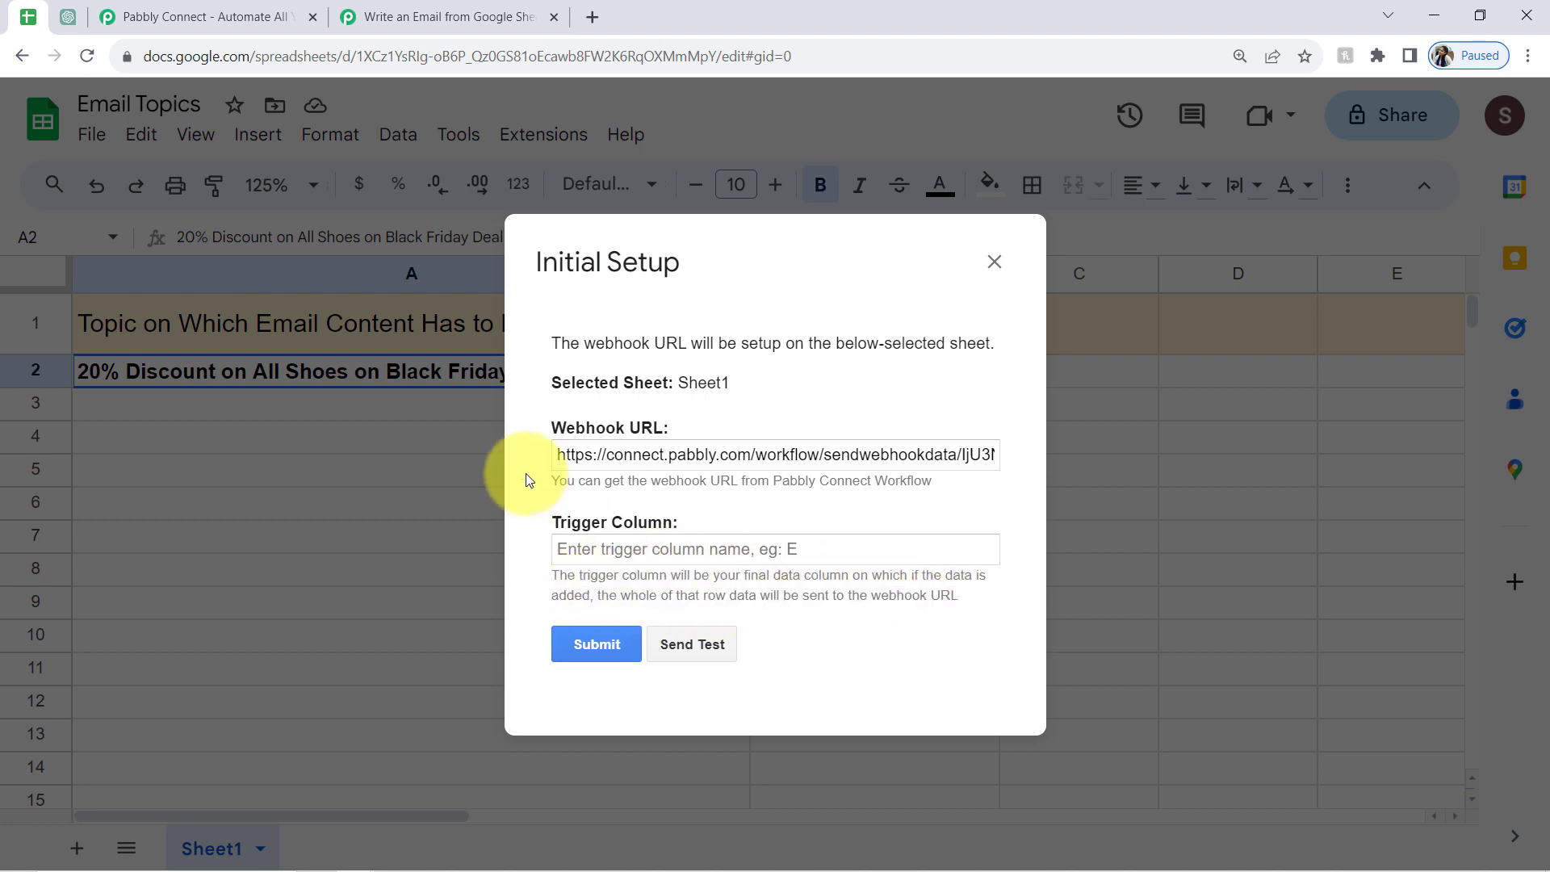
{"action": "double_click", "coordinate": [637, 522]}
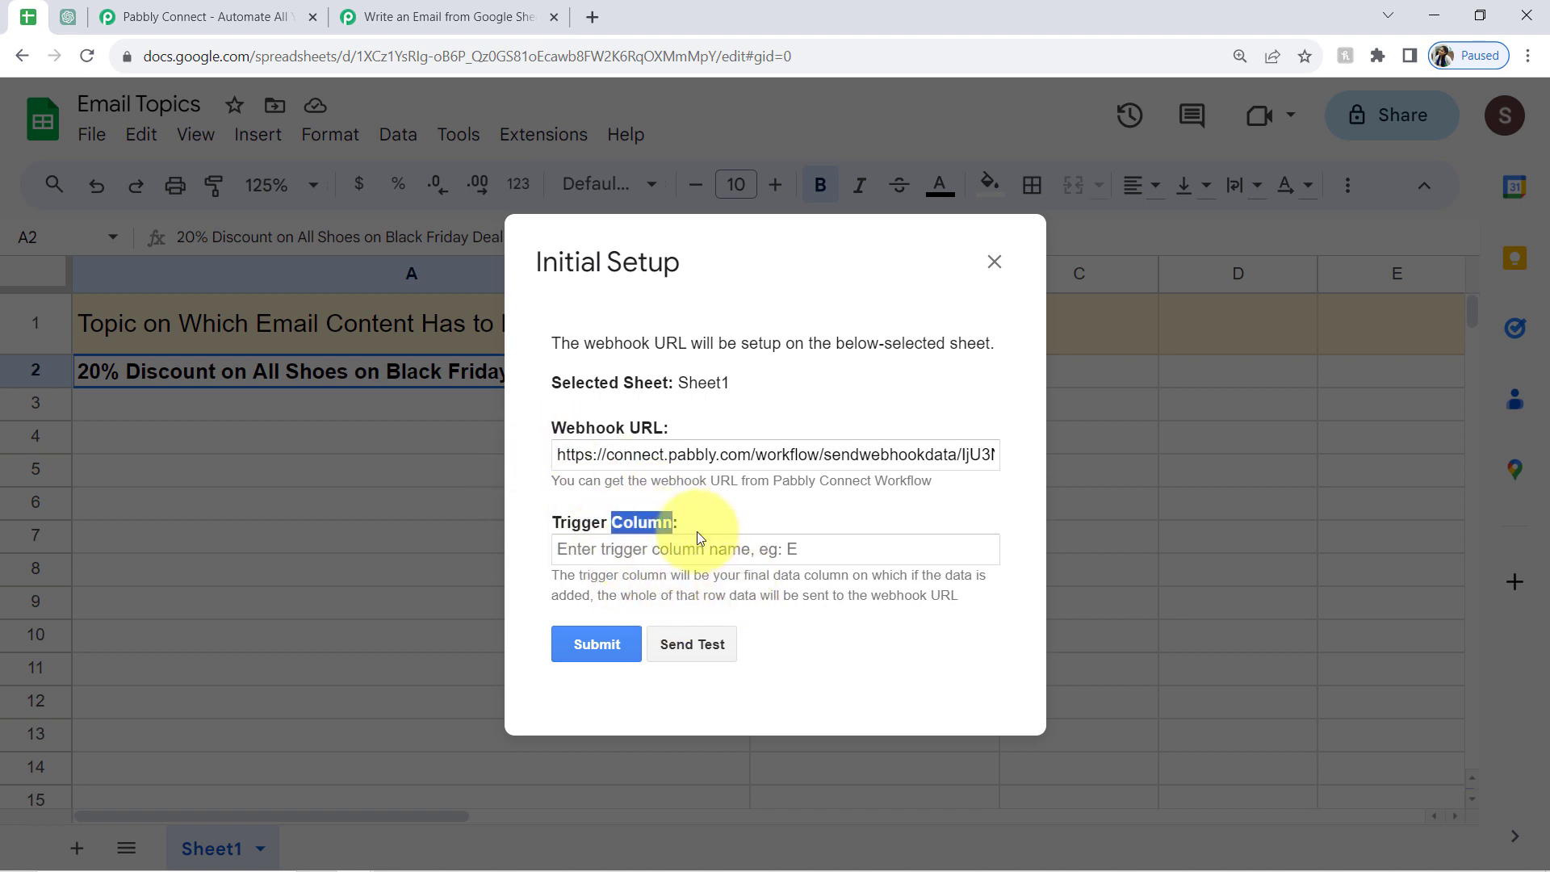
{"action": "left_click_drag", "start_coordinate": [602, 264], "coordinate": [1120, 340]}
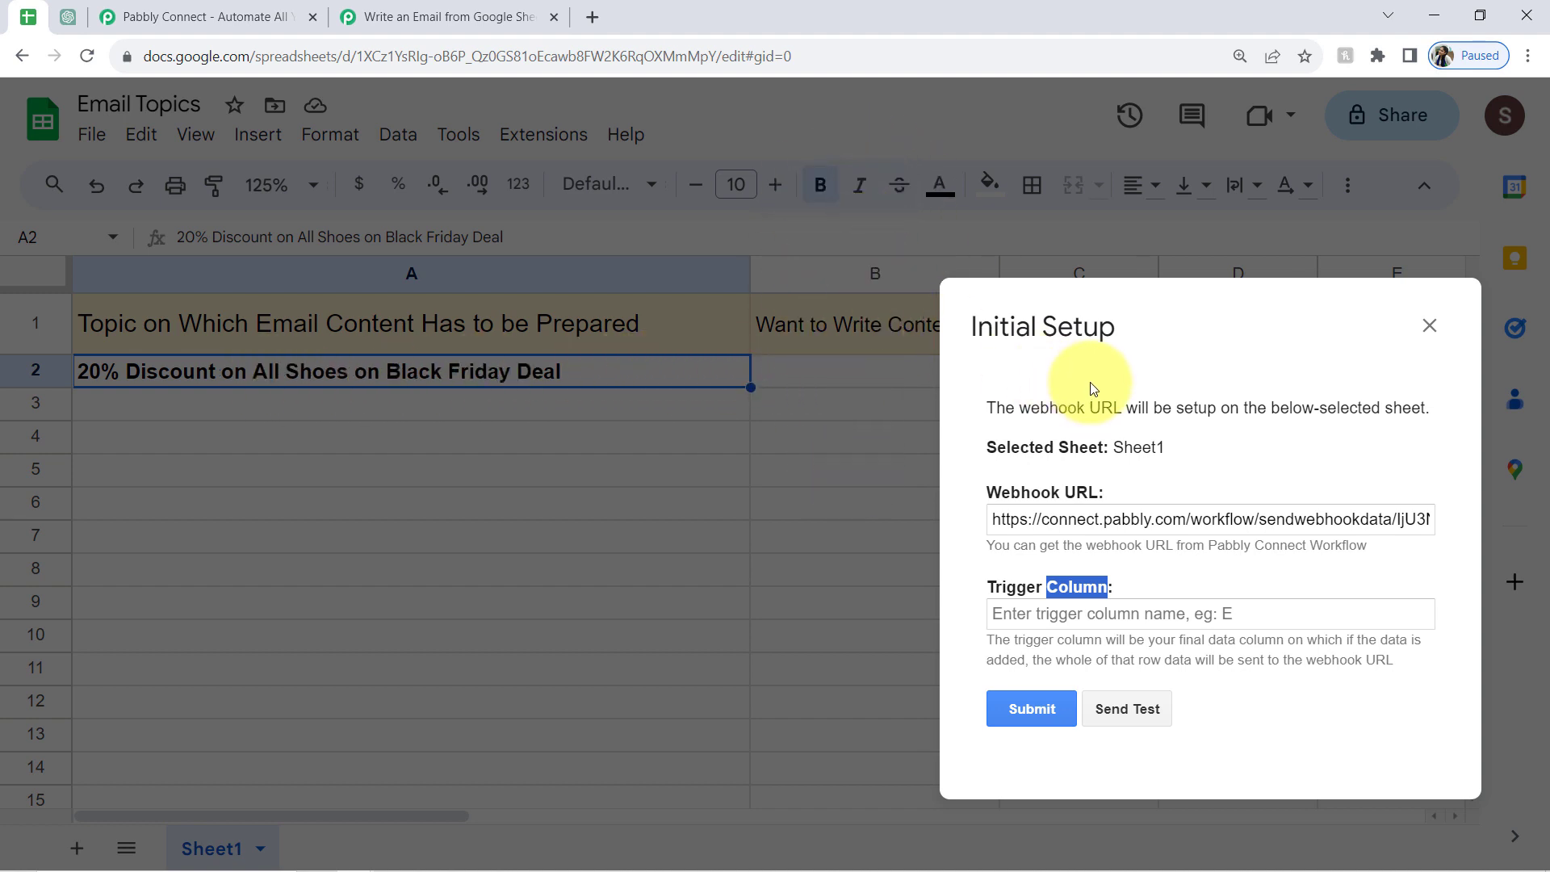
{"action": "left_click_drag", "start_coordinate": [997, 327], "coordinate": [672, 270]}
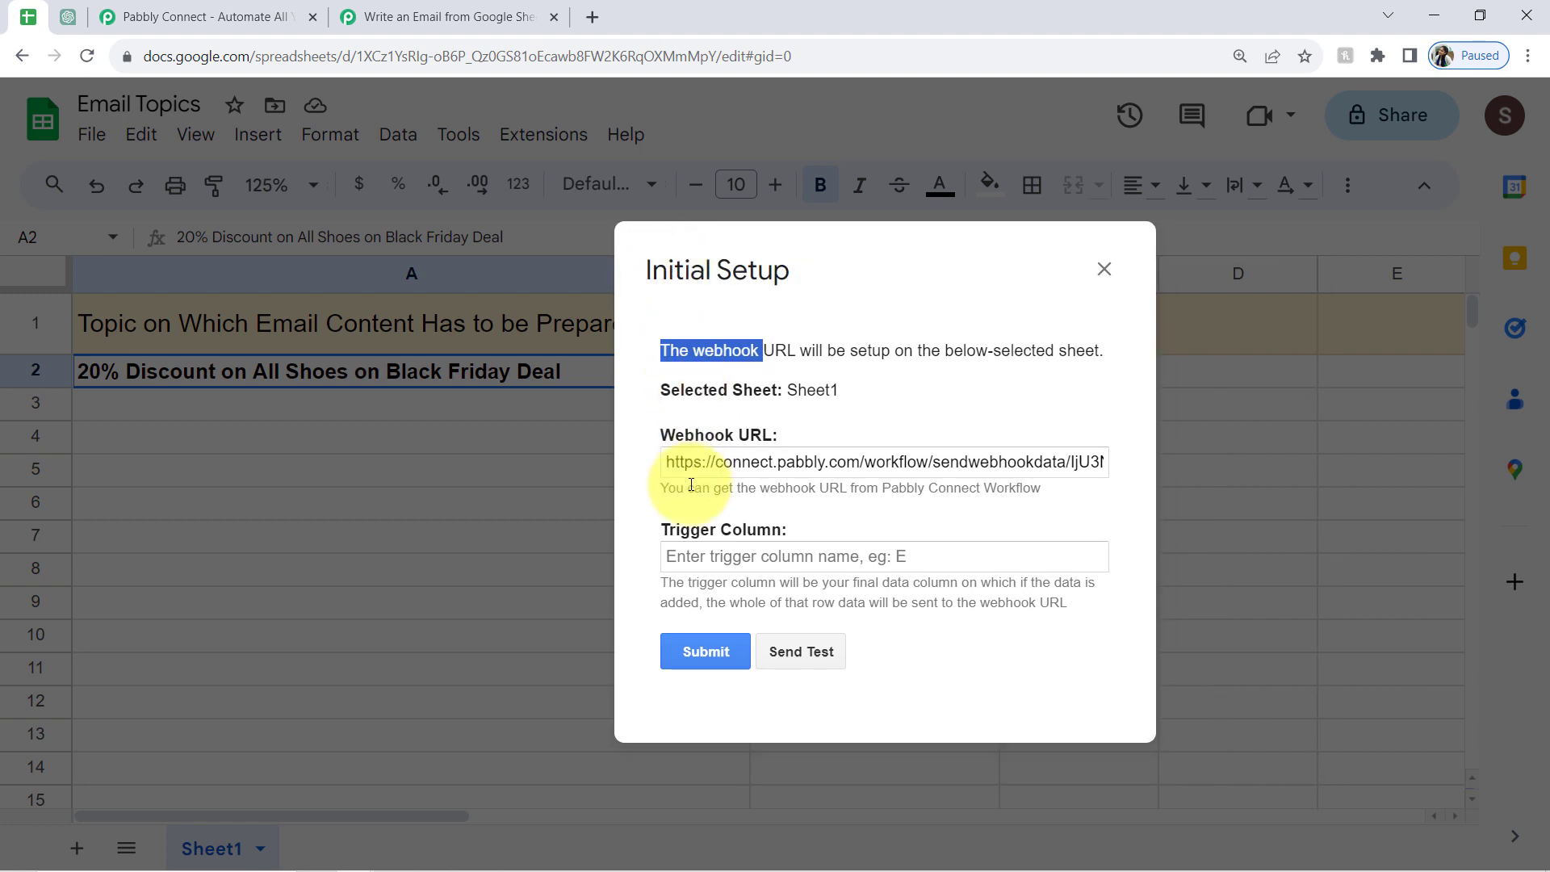
{"action": "left_click", "coordinate": [677, 565]}
{"action": "type", "text": "B"}
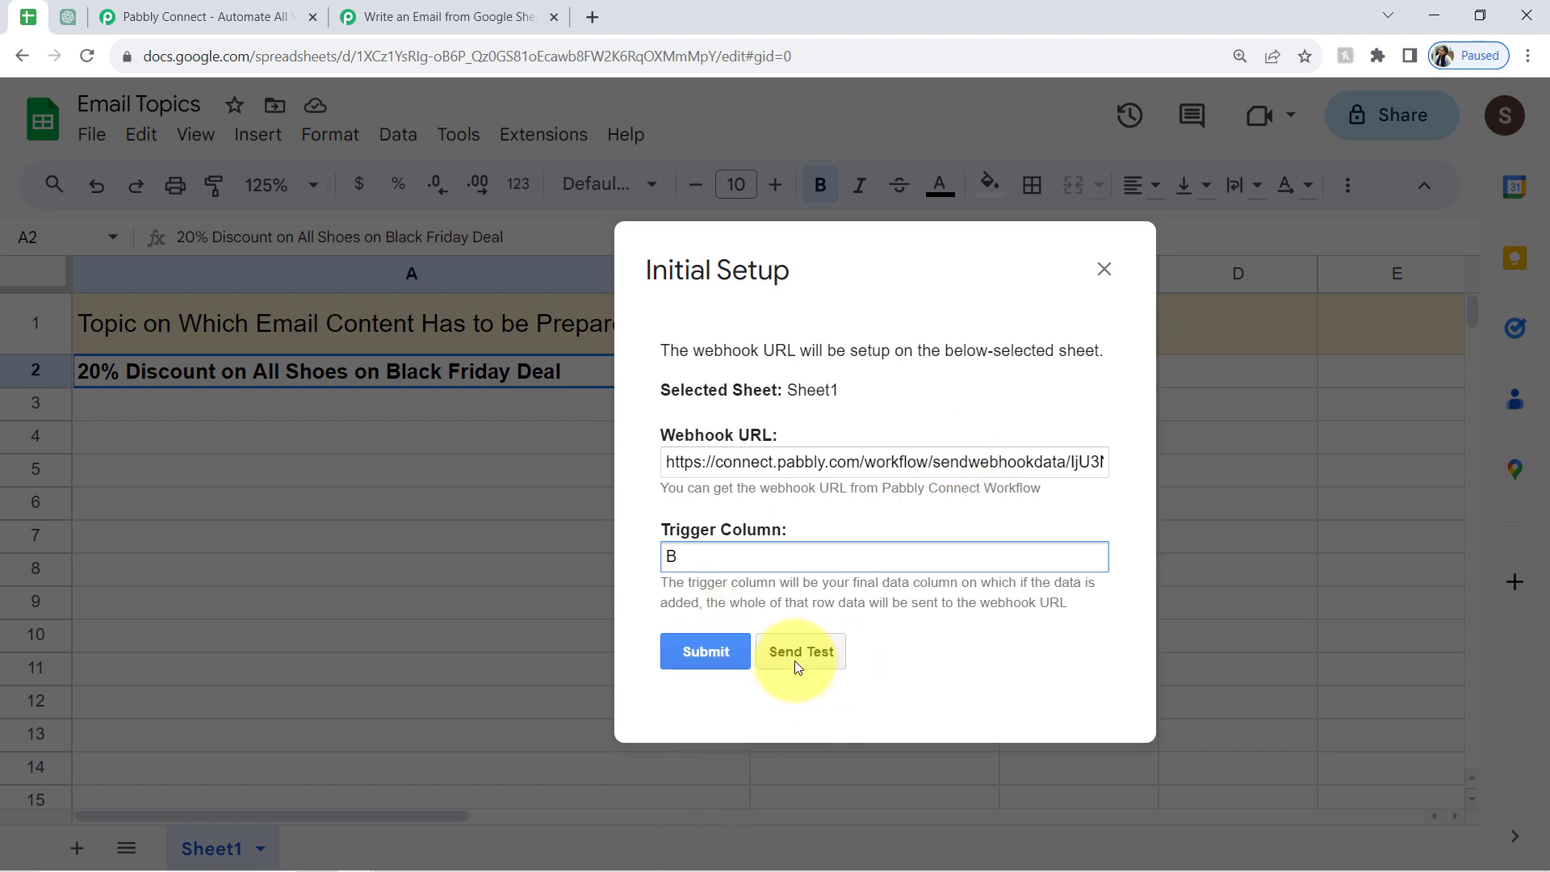
{"action": "left_click", "coordinate": [1103, 274]}
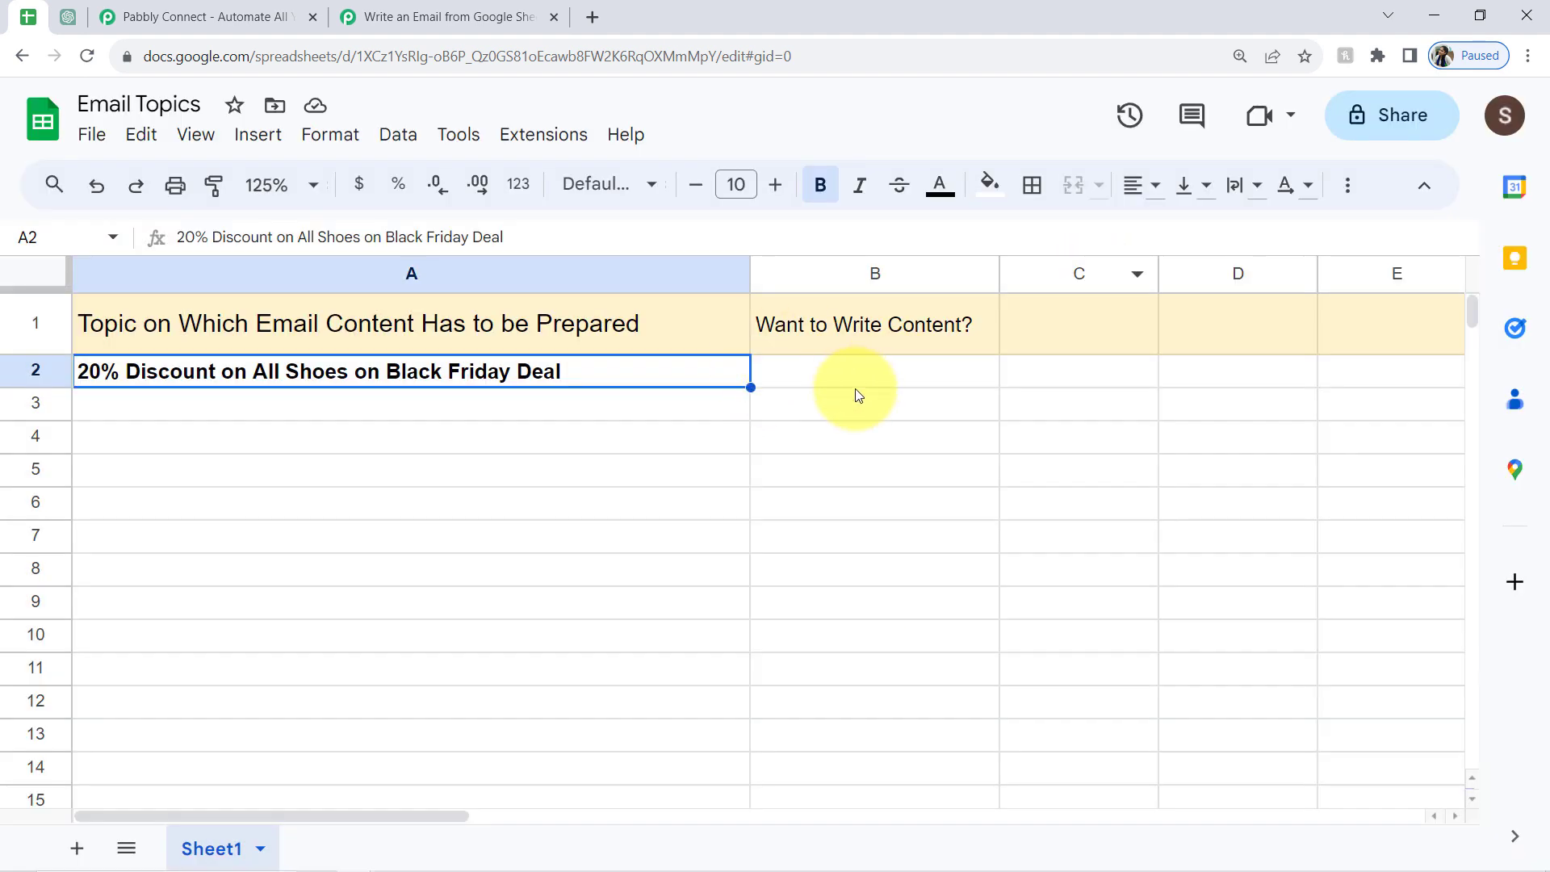
- Enter Yes in cell B2 under Want to Write Content? for the Black Friday shoe discount topic
{"action": "left_click", "coordinate": [849, 375]}
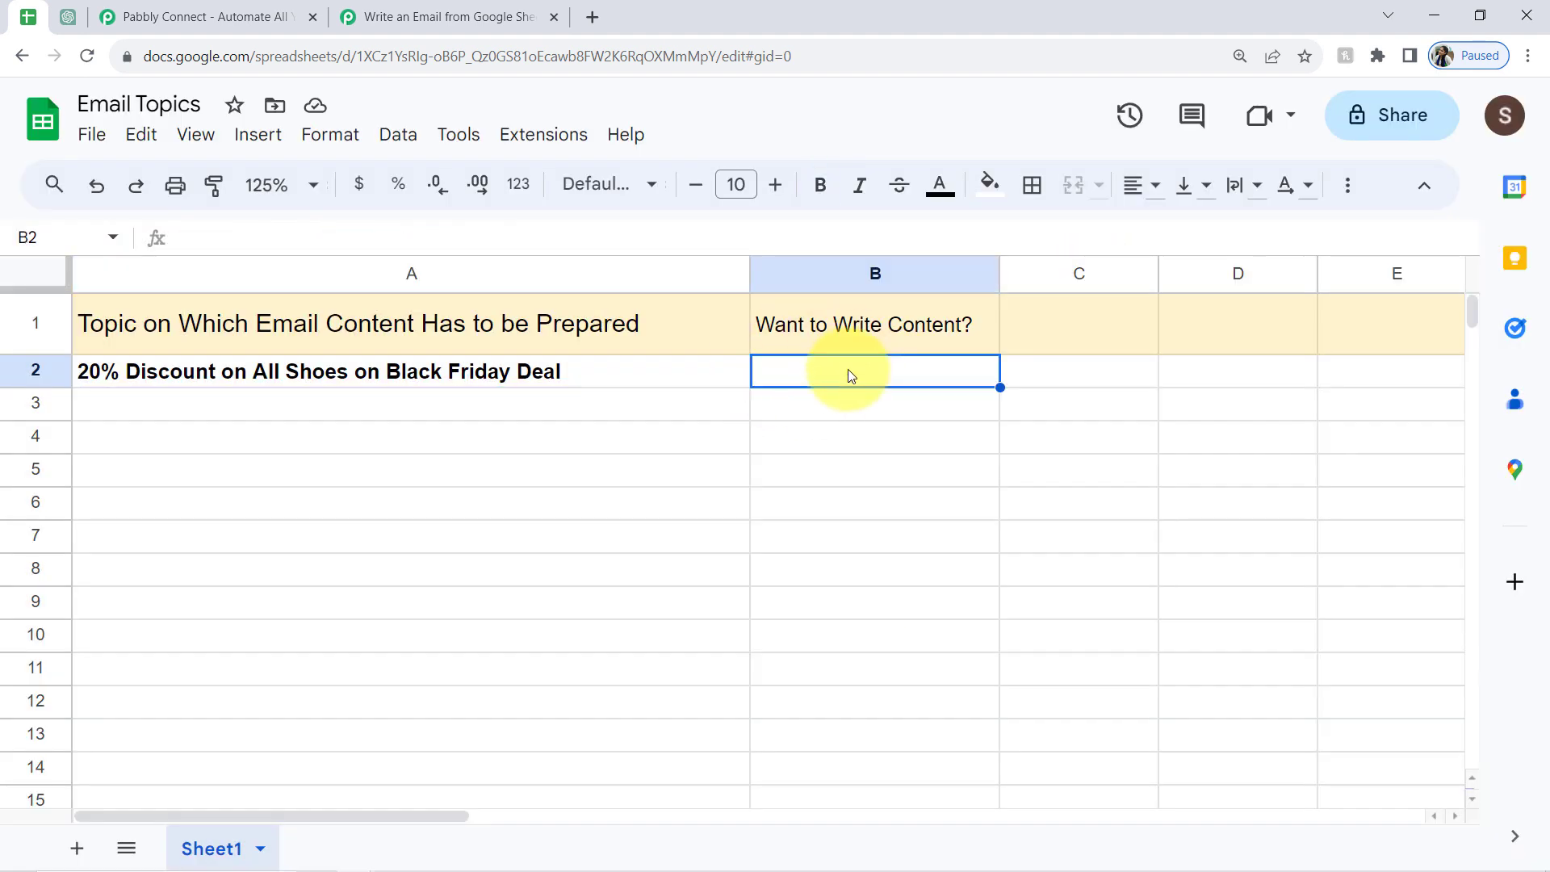
{"action": "type", "text": "Yes"}
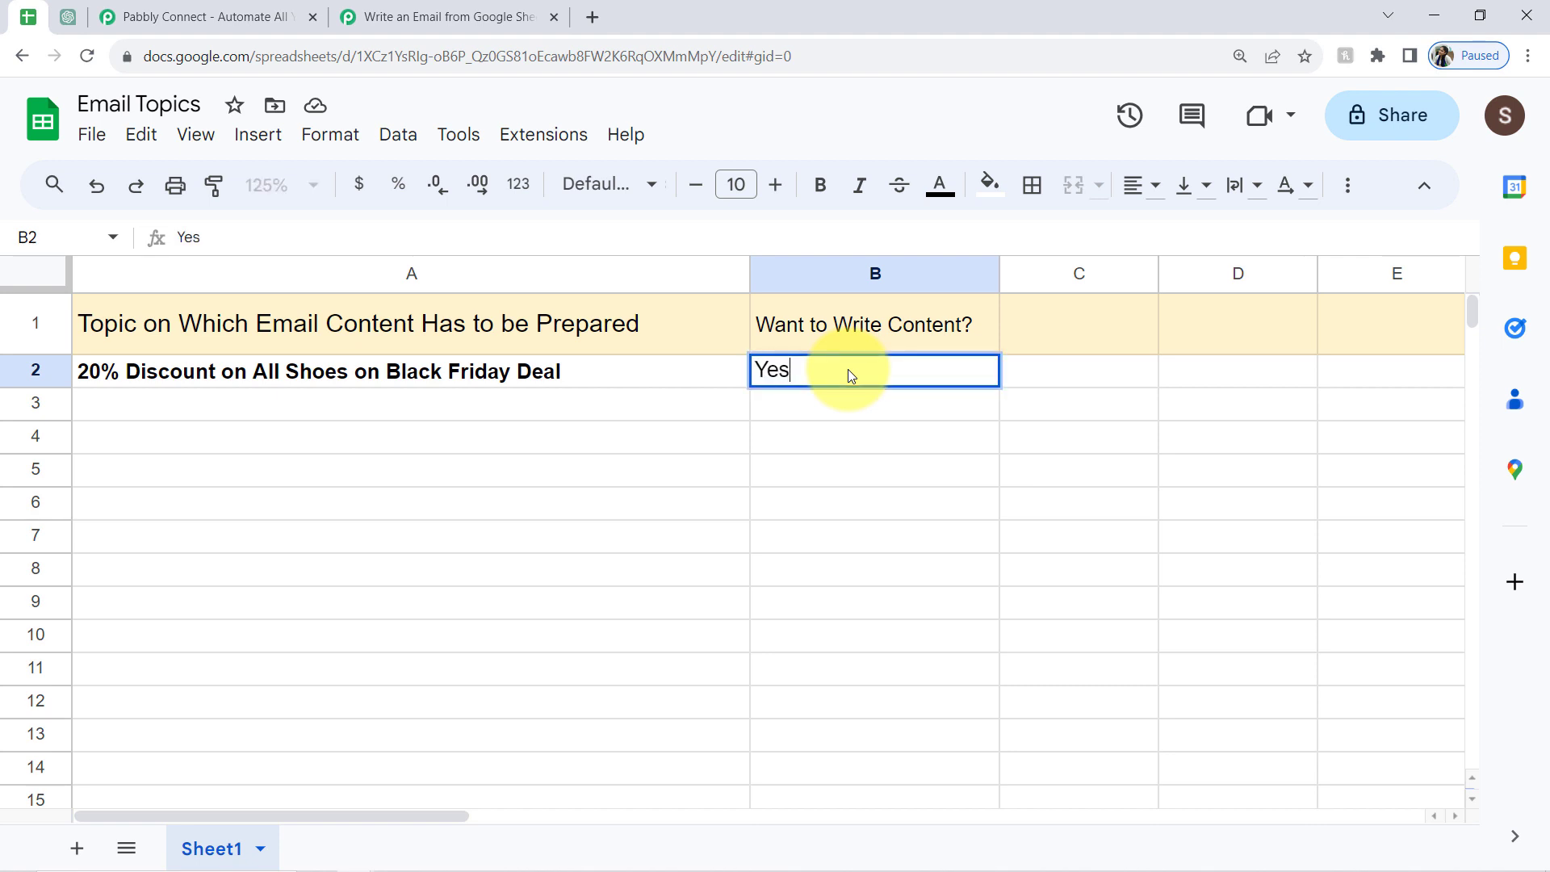
{"action": "key", "text": "Return"}
{"action": "left_click", "coordinate": [852, 381]}
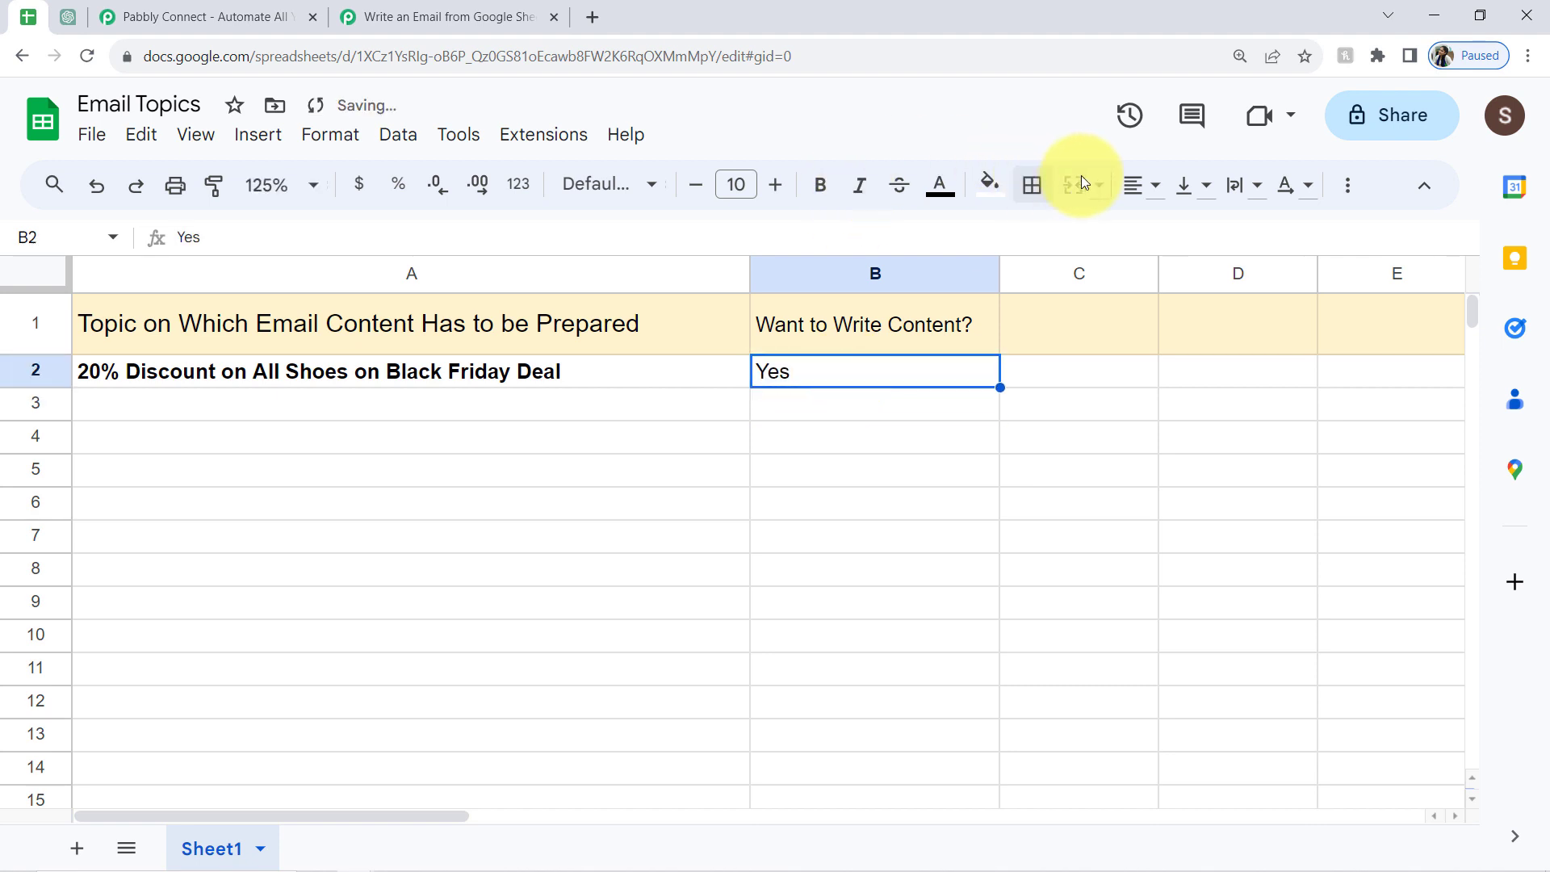
- Open the Initial Setup of the Pabbly Connect Webhooks add-on and fill in the webhook URL copied from the Pabbly Connect workflow
{"action": "left_click", "coordinate": [521, 139]}
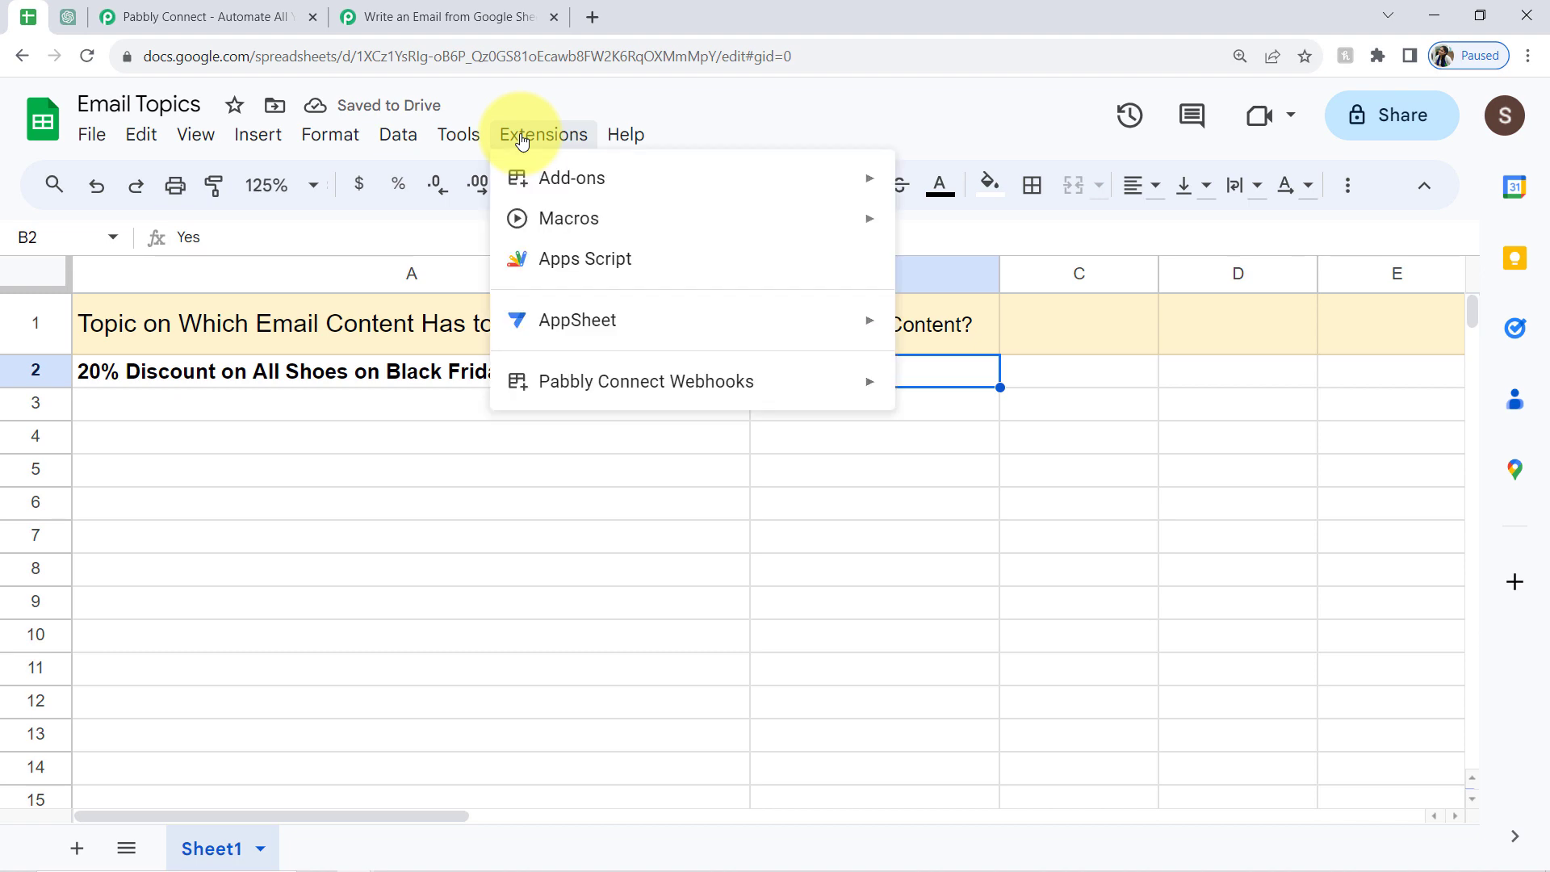
{"action": "mouse_move", "coordinate": [700, 393]}
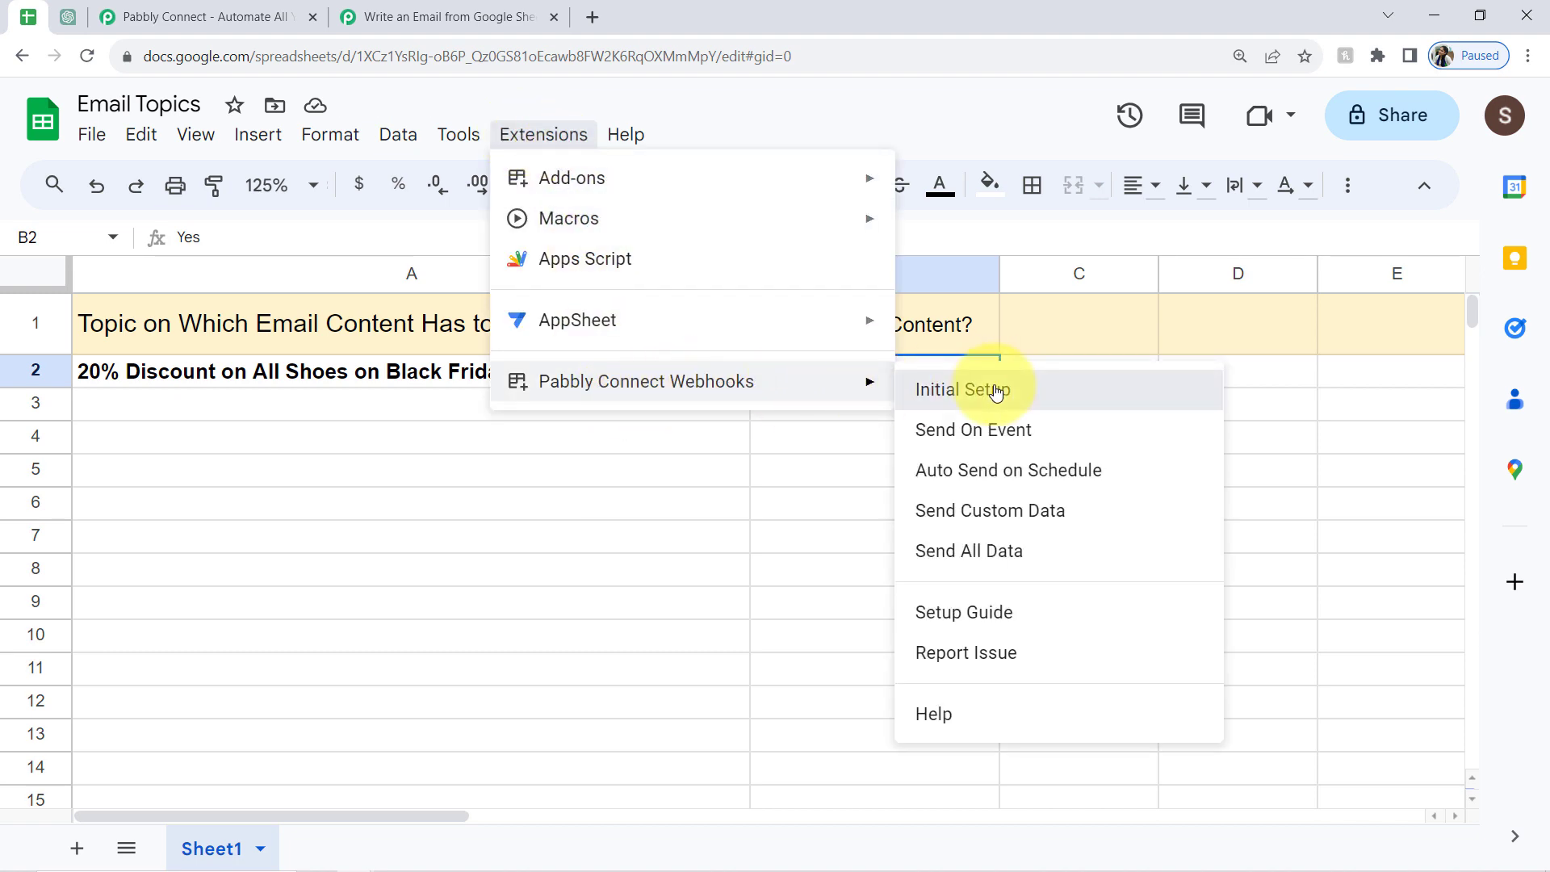
{"action": "left_click", "coordinate": [953, 389]}
{"action": "left_click", "coordinate": [443, 17]}
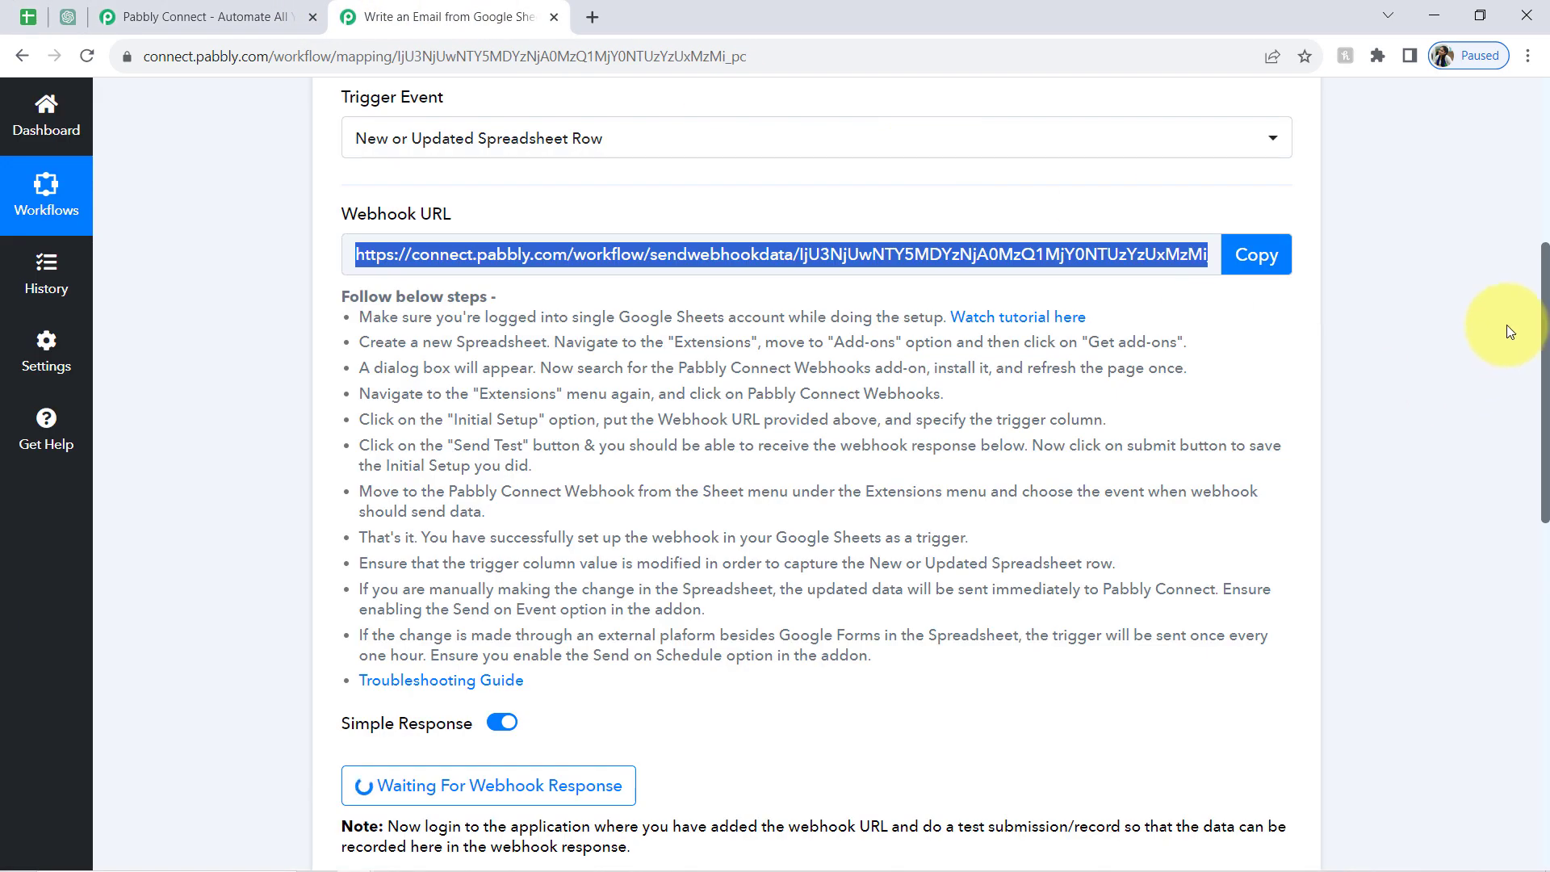
{"action": "left_click", "coordinate": [1257, 255]}
{"action": "left_click", "coordinate": [29, 17]}
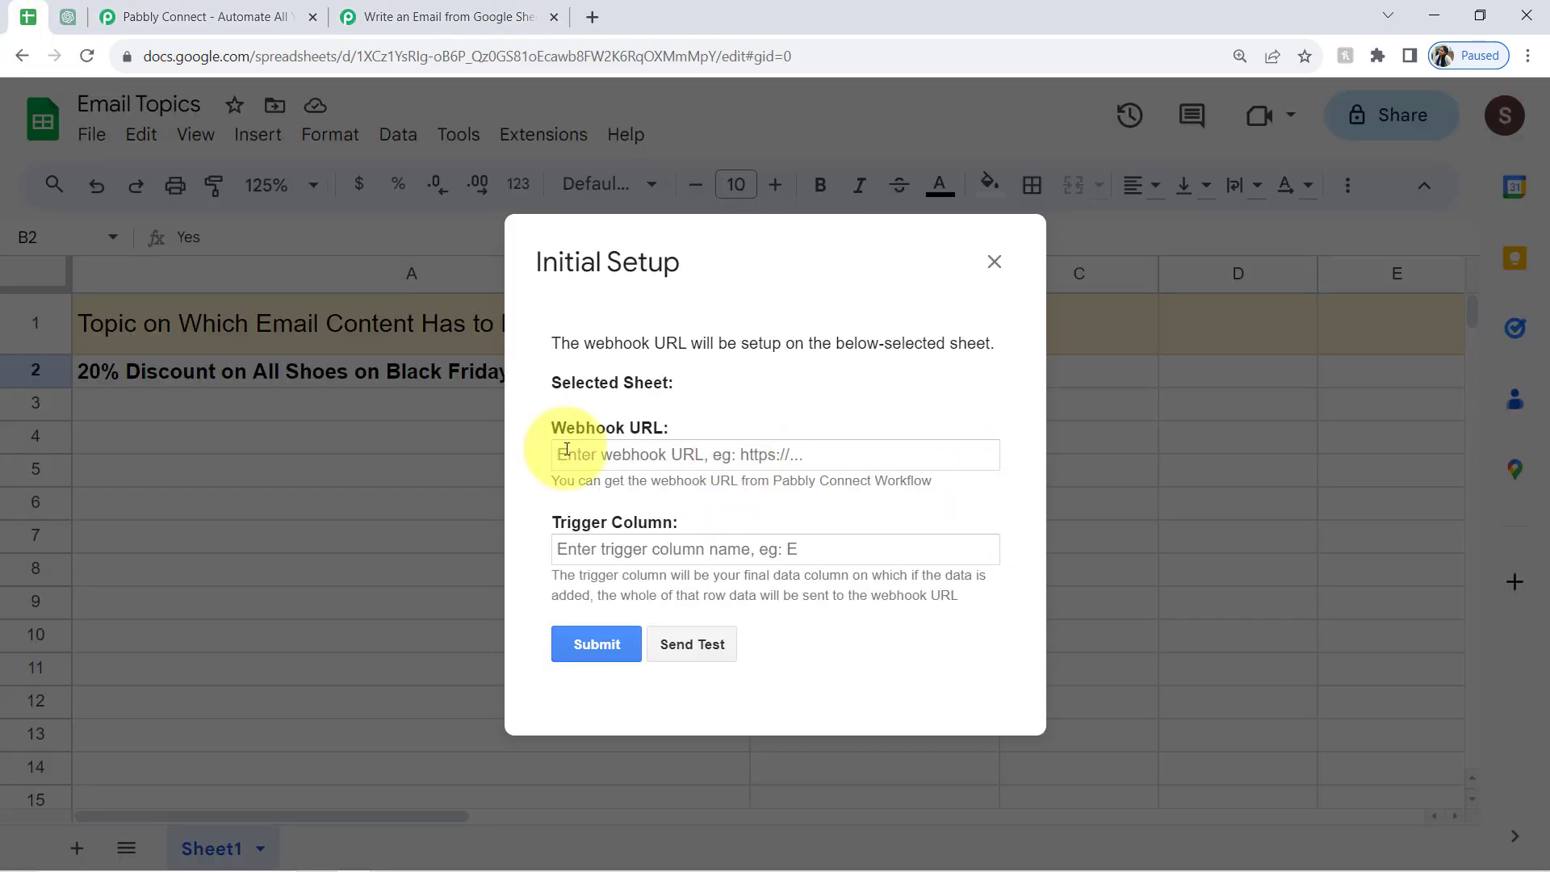
{"action": "left_click", "coordinate": [642, 454]}
{"action": "key", "text": "ctrl+v"}
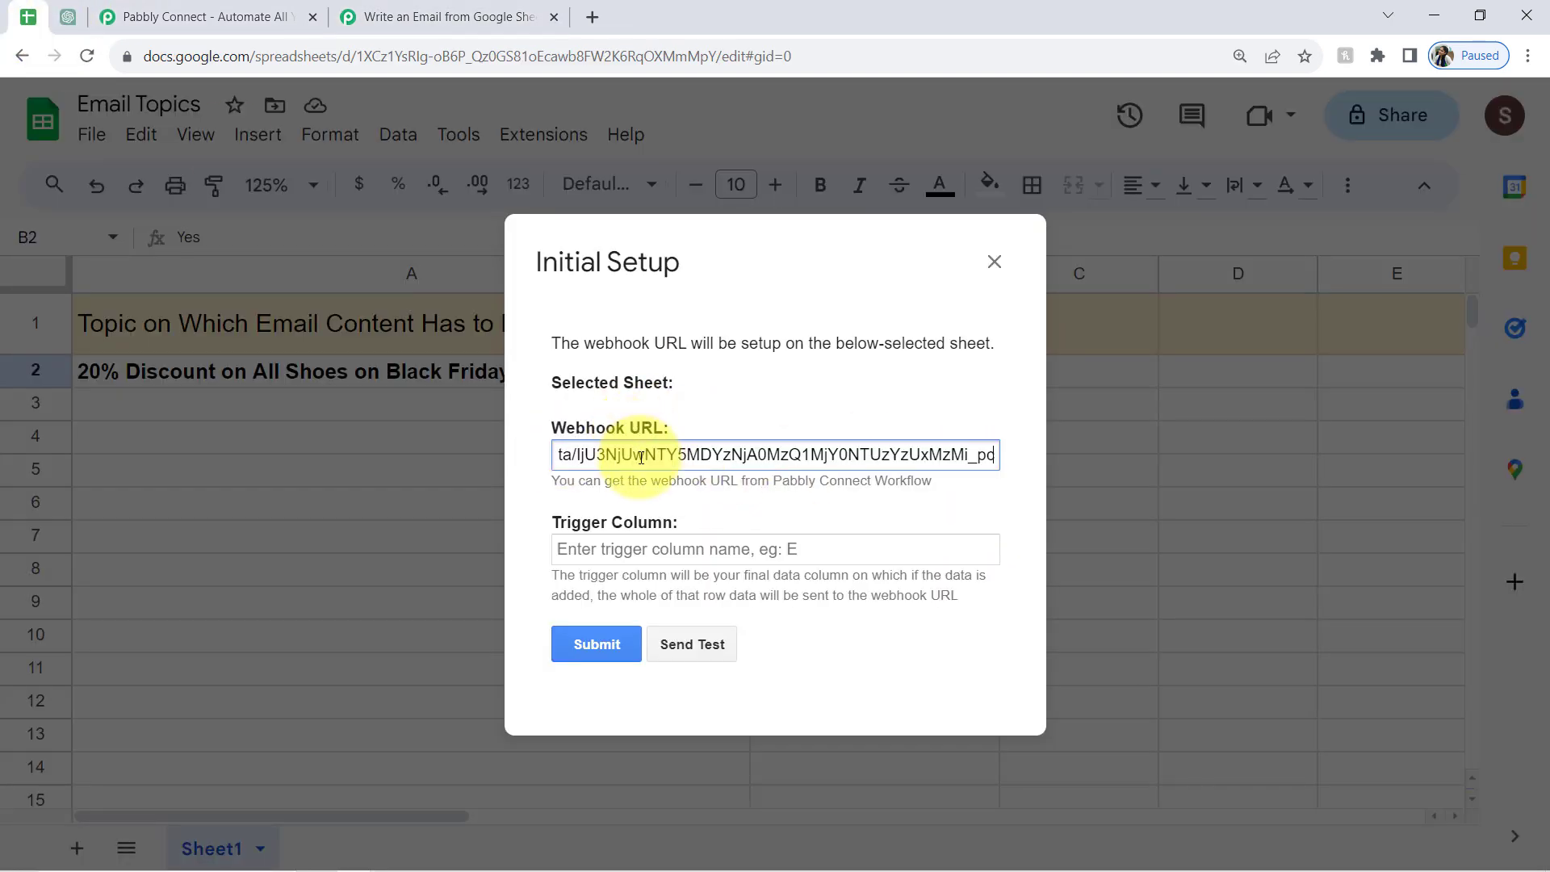
- Set the trigger column to B and send a test to the webhook
{"action": "left_click", "coordinate": [572, 547]}
{"action": "type", "text": "B"}
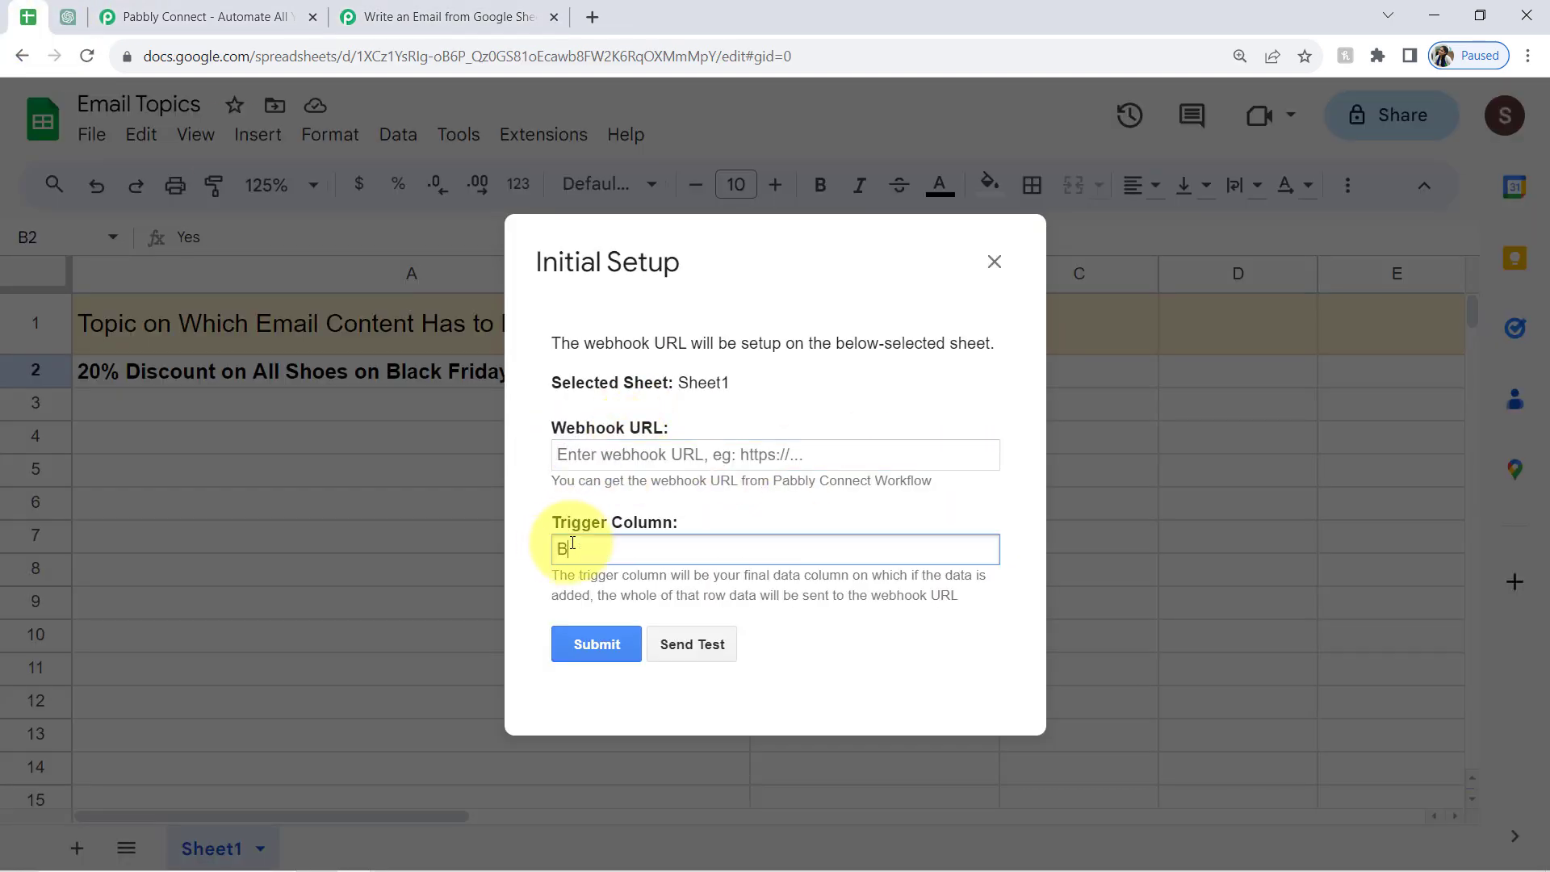
{"action": "left_click", "coordinate": [677, 647]}
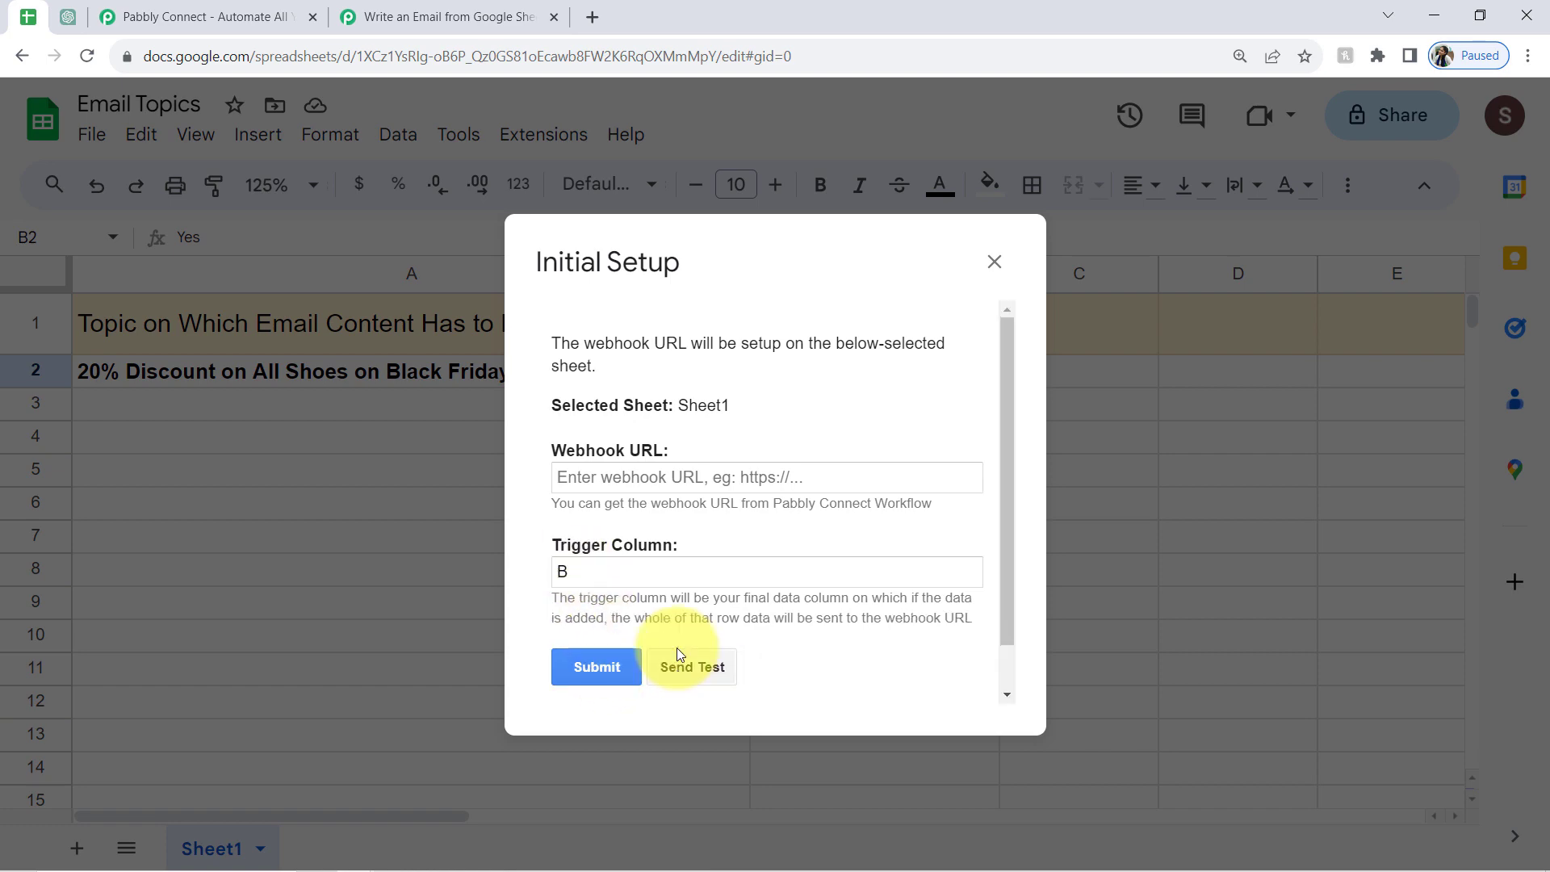
- Switch to the Pabbly Connect workflow and check the row data captured in the trigger's webhook response
{"action": "left_click", "coordinate": [533, 10]}
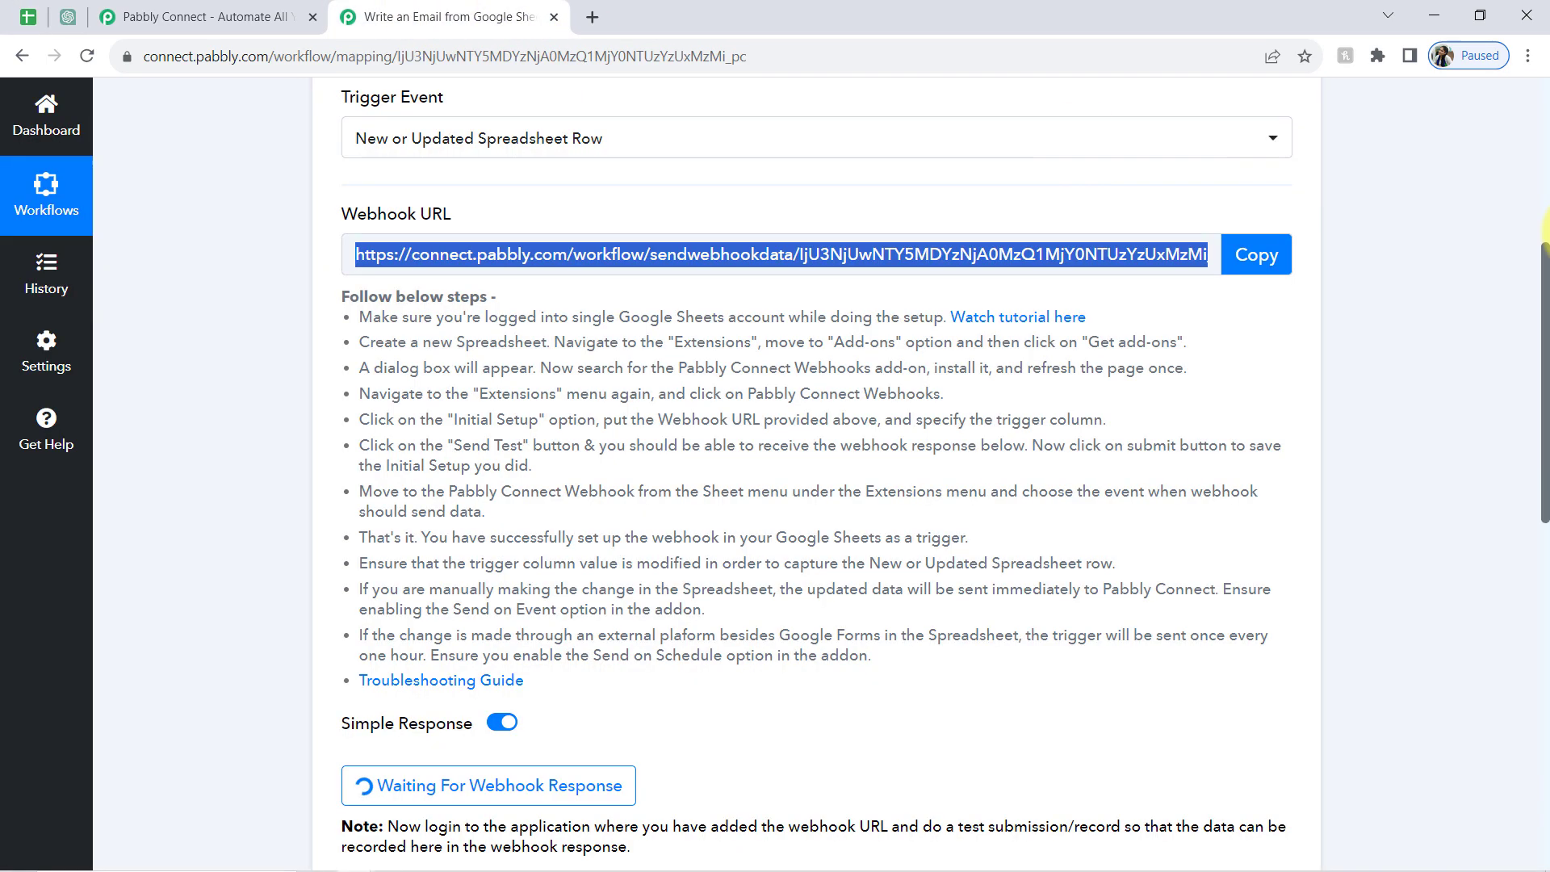
{"action": "scroll", "coordinate": [1547, 283], "scroll_direction": "down", "scroll_amount": 5}
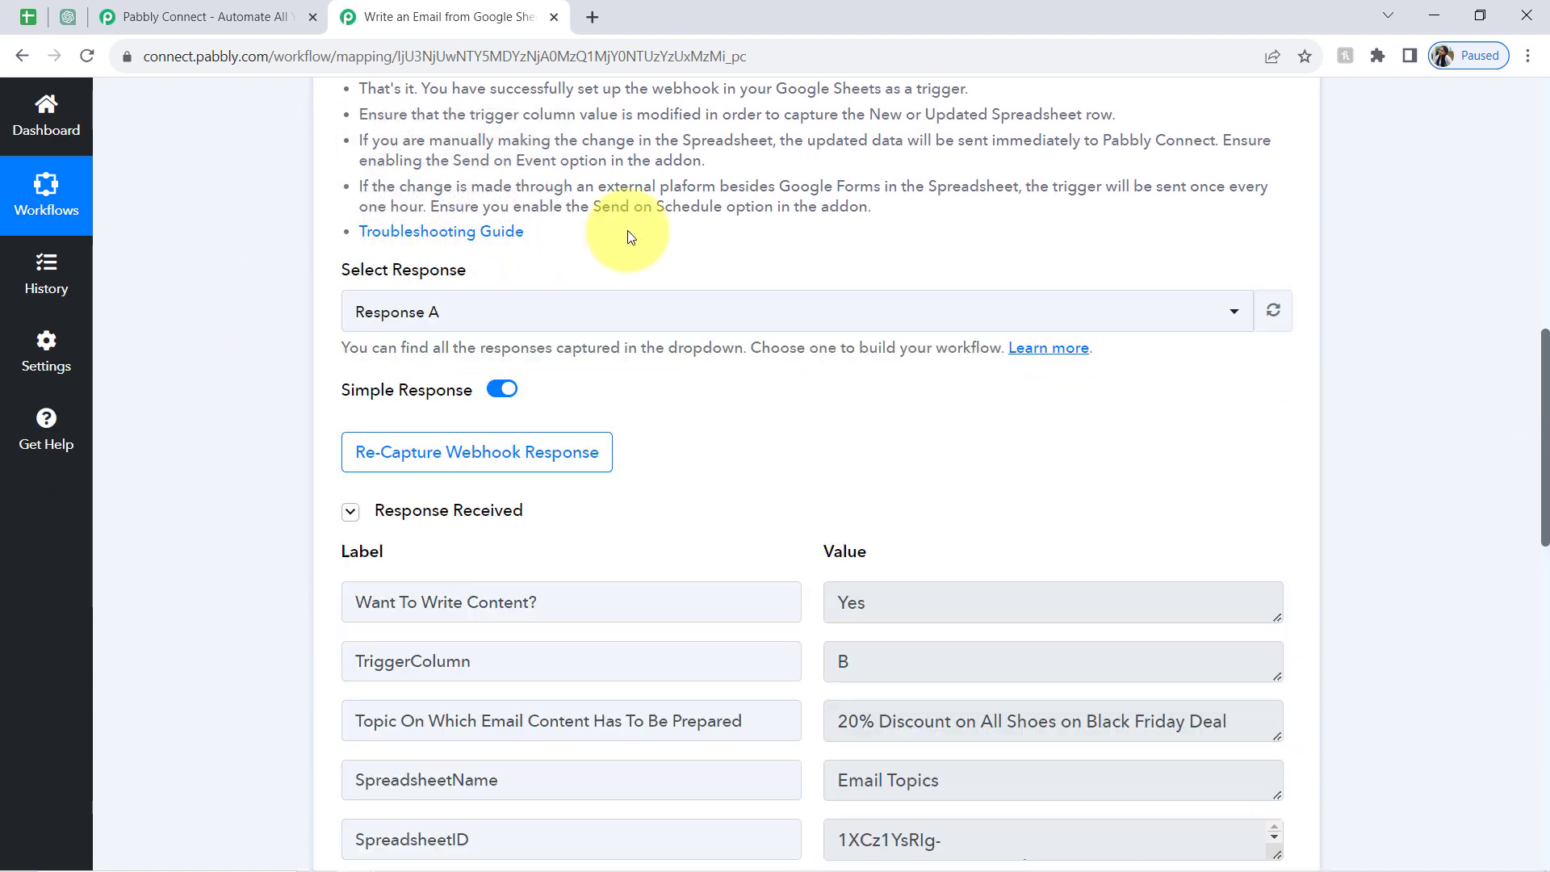
{"action": "left_click_drag", "start_coordinate": [1544, 395], "coordinate": [1488, 485]}
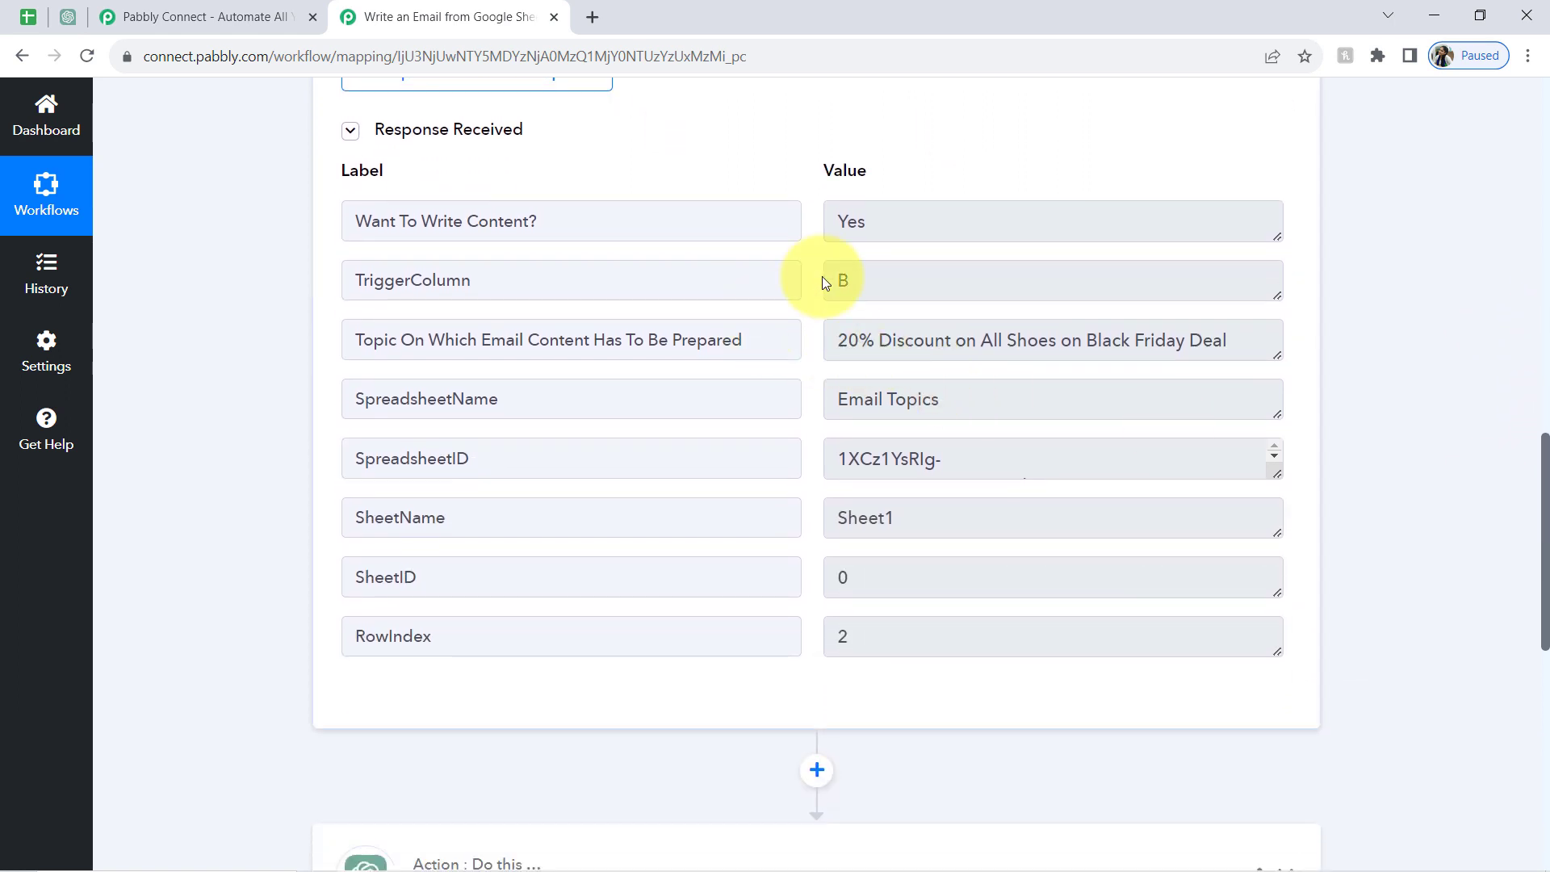
- Review the captured response values for Want To Write Content?, TriggerColumn, the email topic and SpreadsheetName
{"action": "left_click", "coordinate": [887, 230]}
{"action": "double_click", "coordinate": [843, 221]}
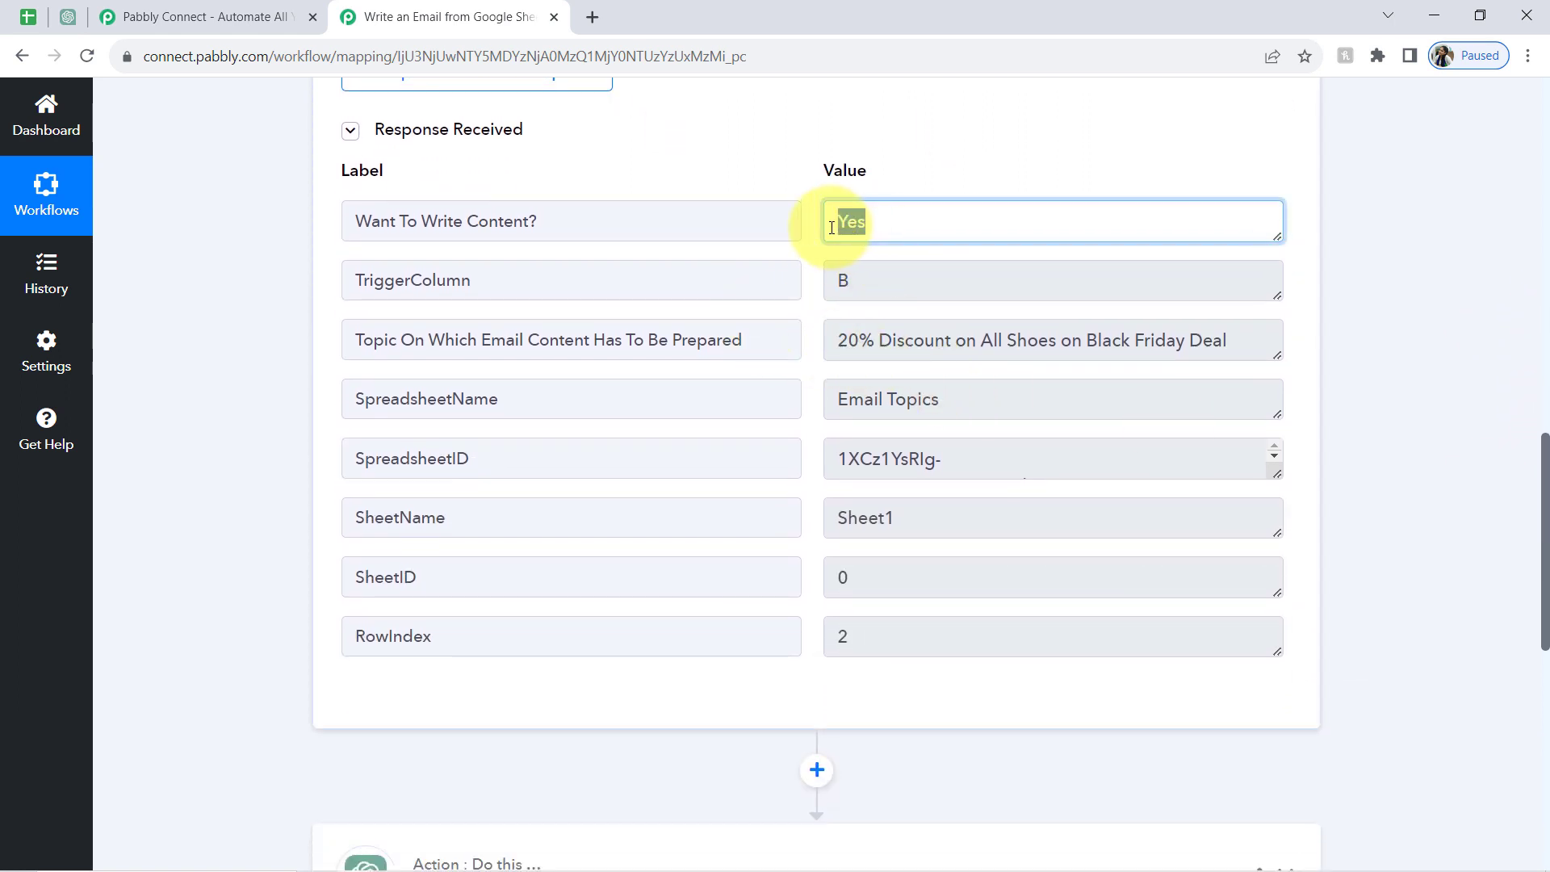
{"action": "triple_click", "coordinate": [438, 225]}
{"action": "left_click", "coordinate": [872, 226]}
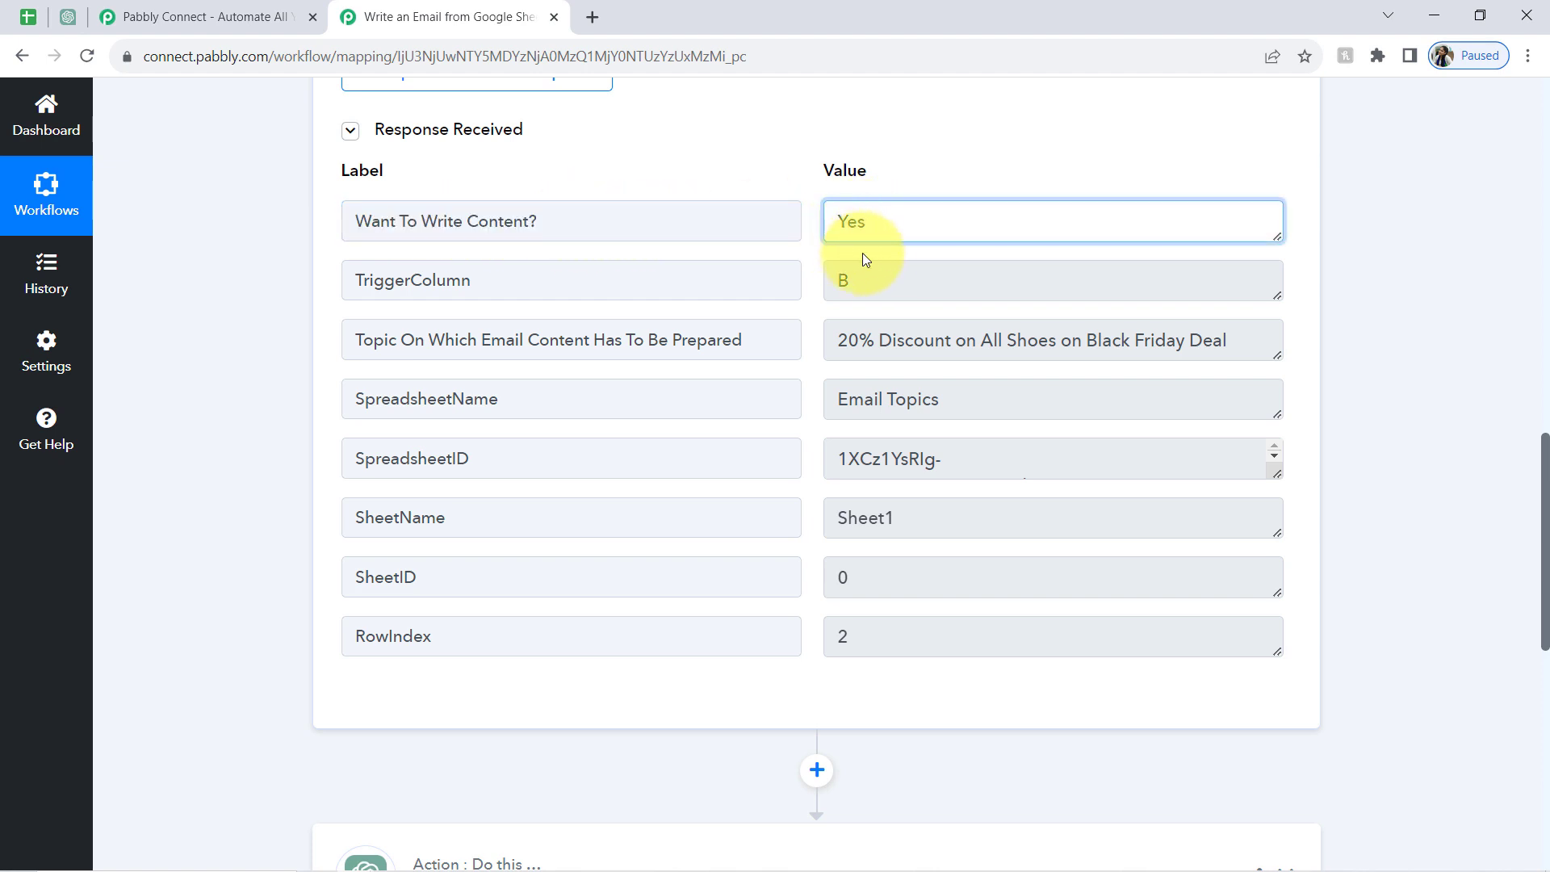
{"action": "key", "text": "Tab"}
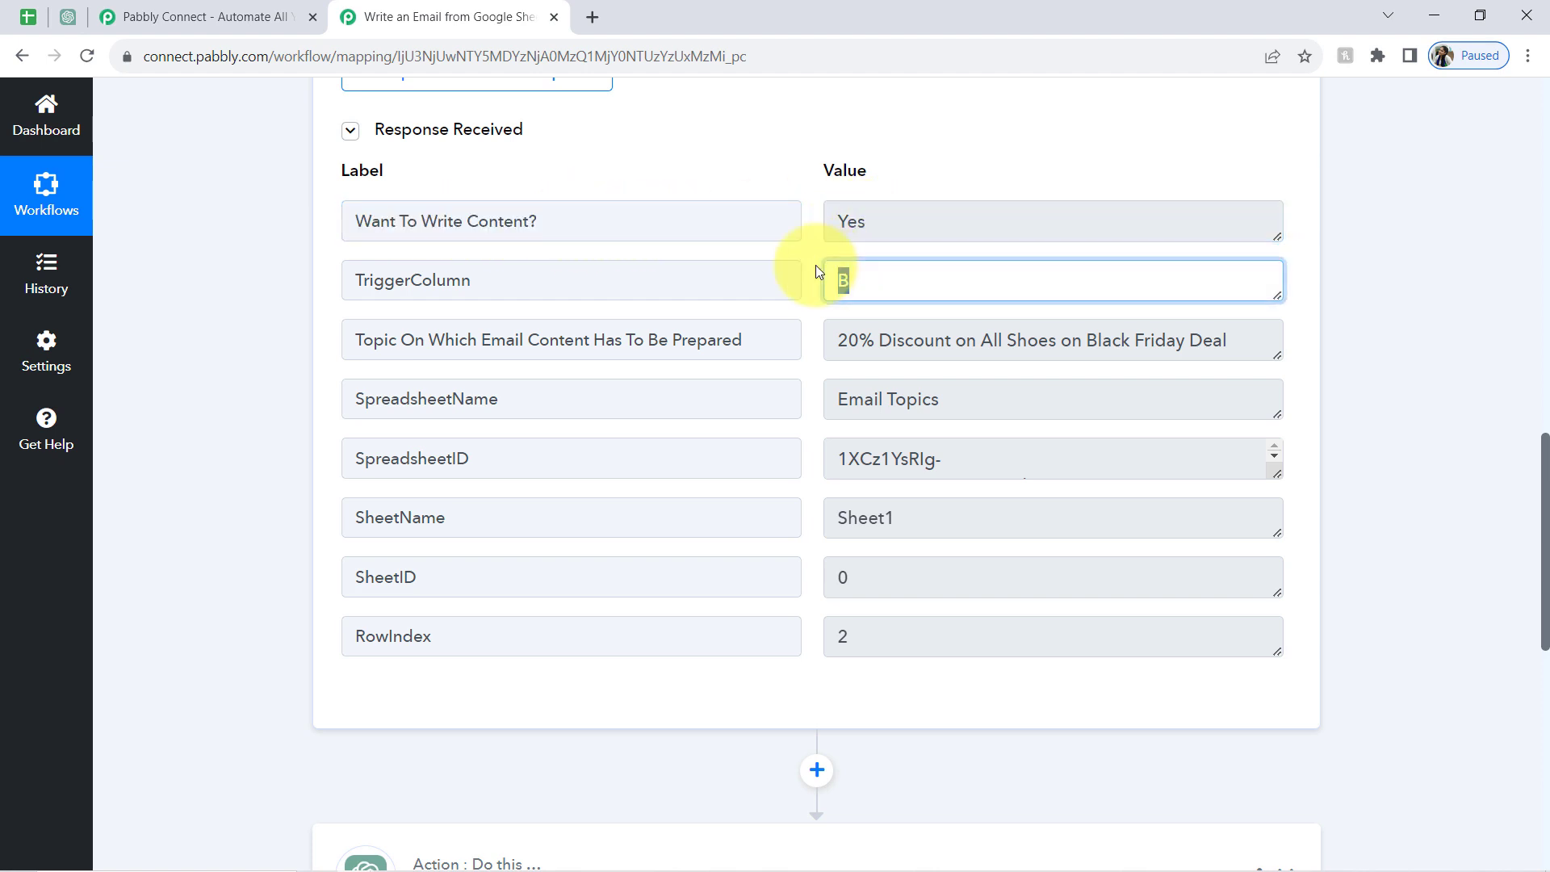
{"action": "double_click", "coordinate": [992, 347]}
{"action": "triple_click", "coordinate": [992, 347]}
{"action": "triple_click", "coordinate": [912, 399]}
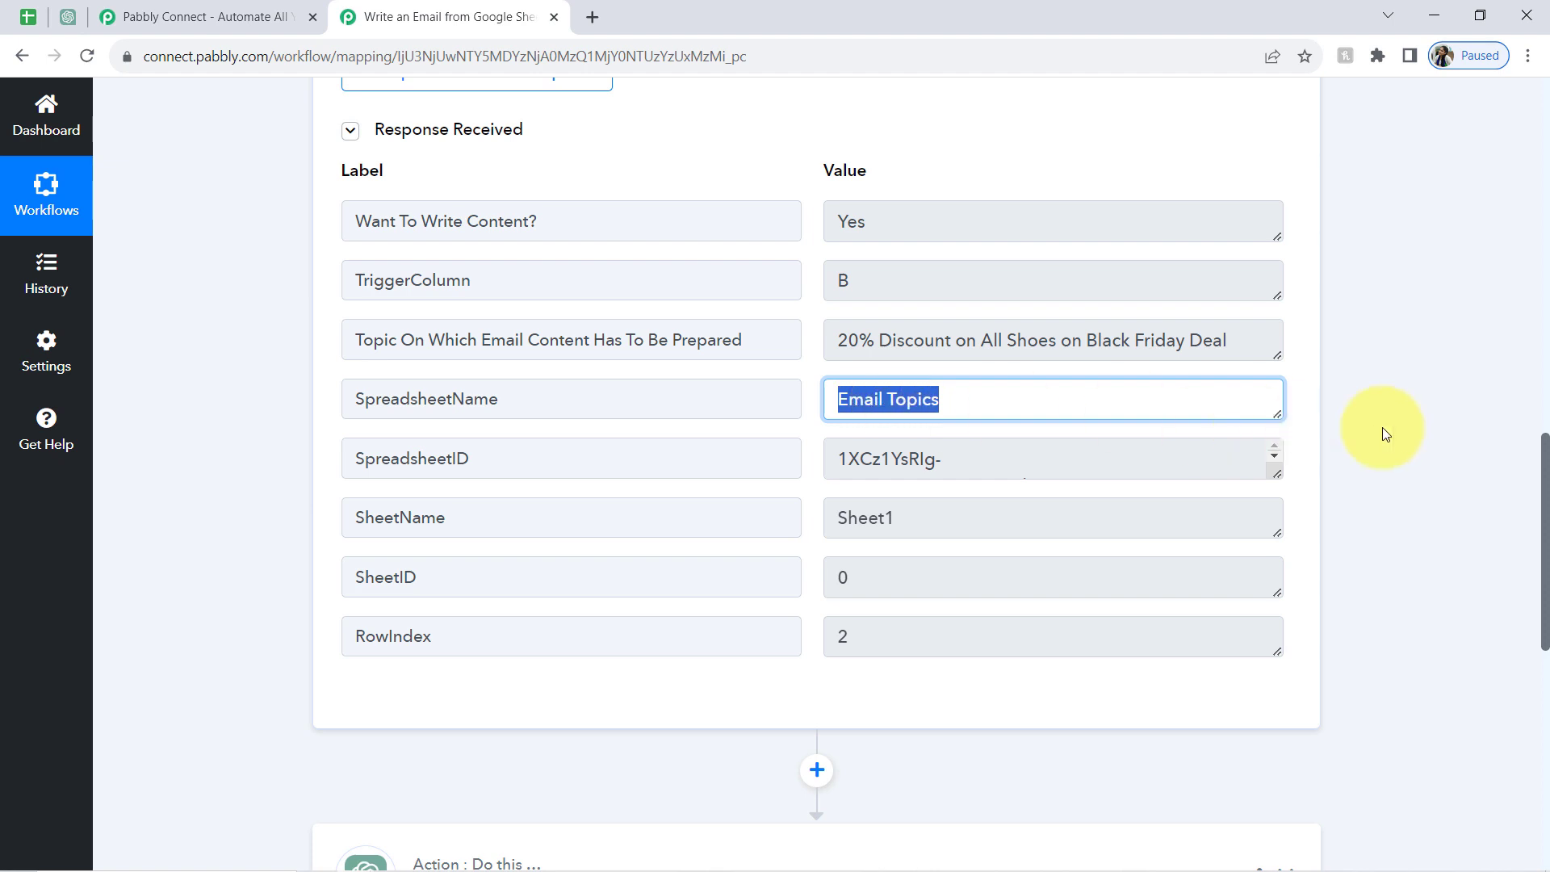
{"action": "left_click_drag", "start_coordinate": [1547, 472], "coordinate": [1512, 443]}
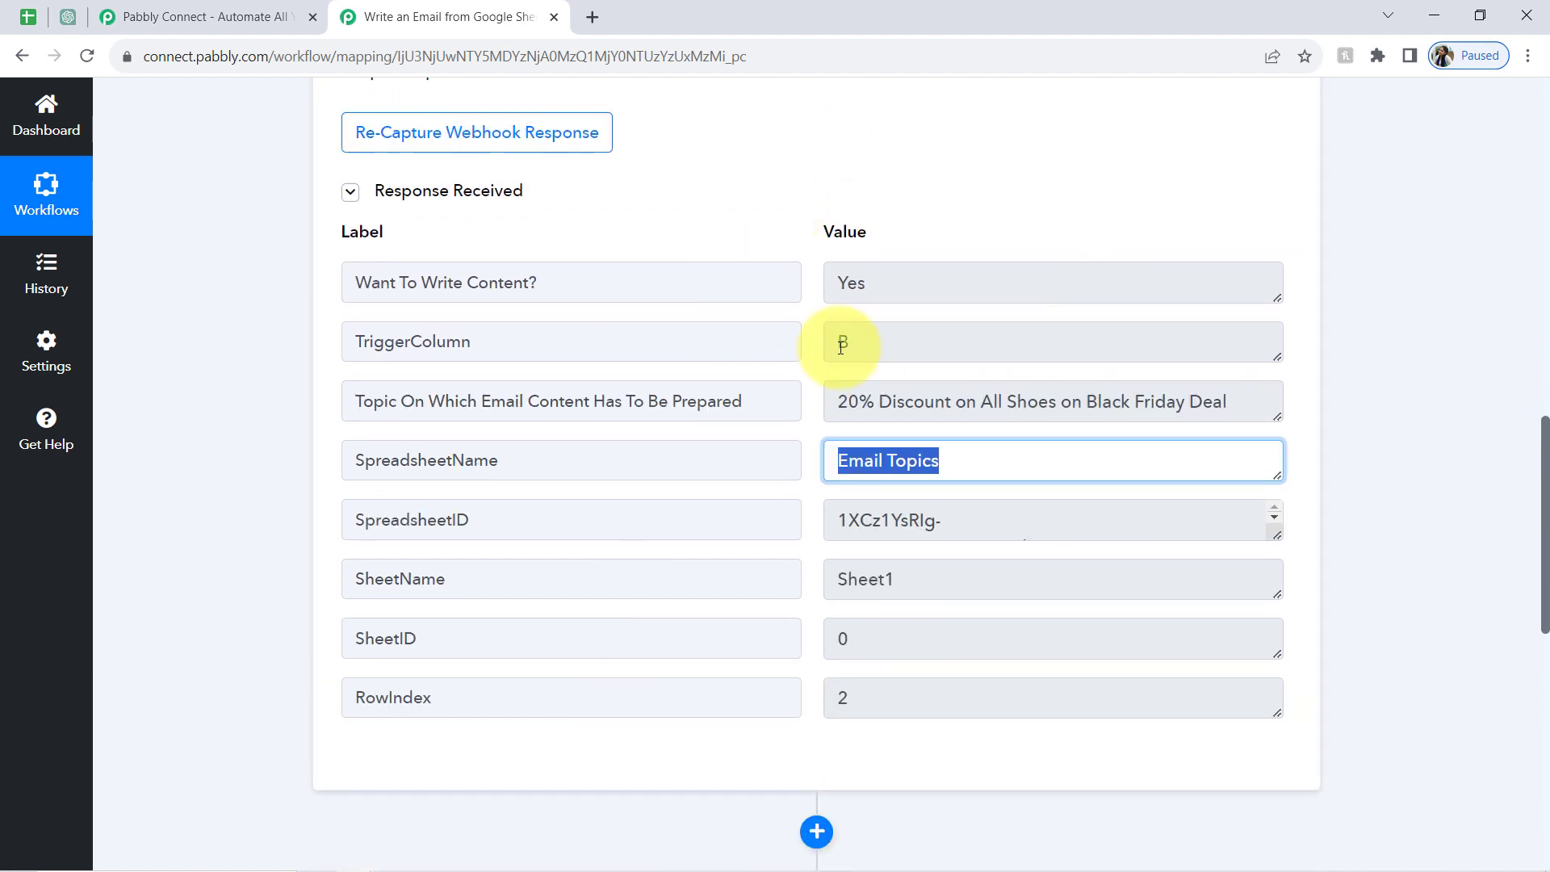
- Collapse the received response and the Google Sheets trigger step of the workflow
{"action": "left_click", "coordinate": [512, 191]}
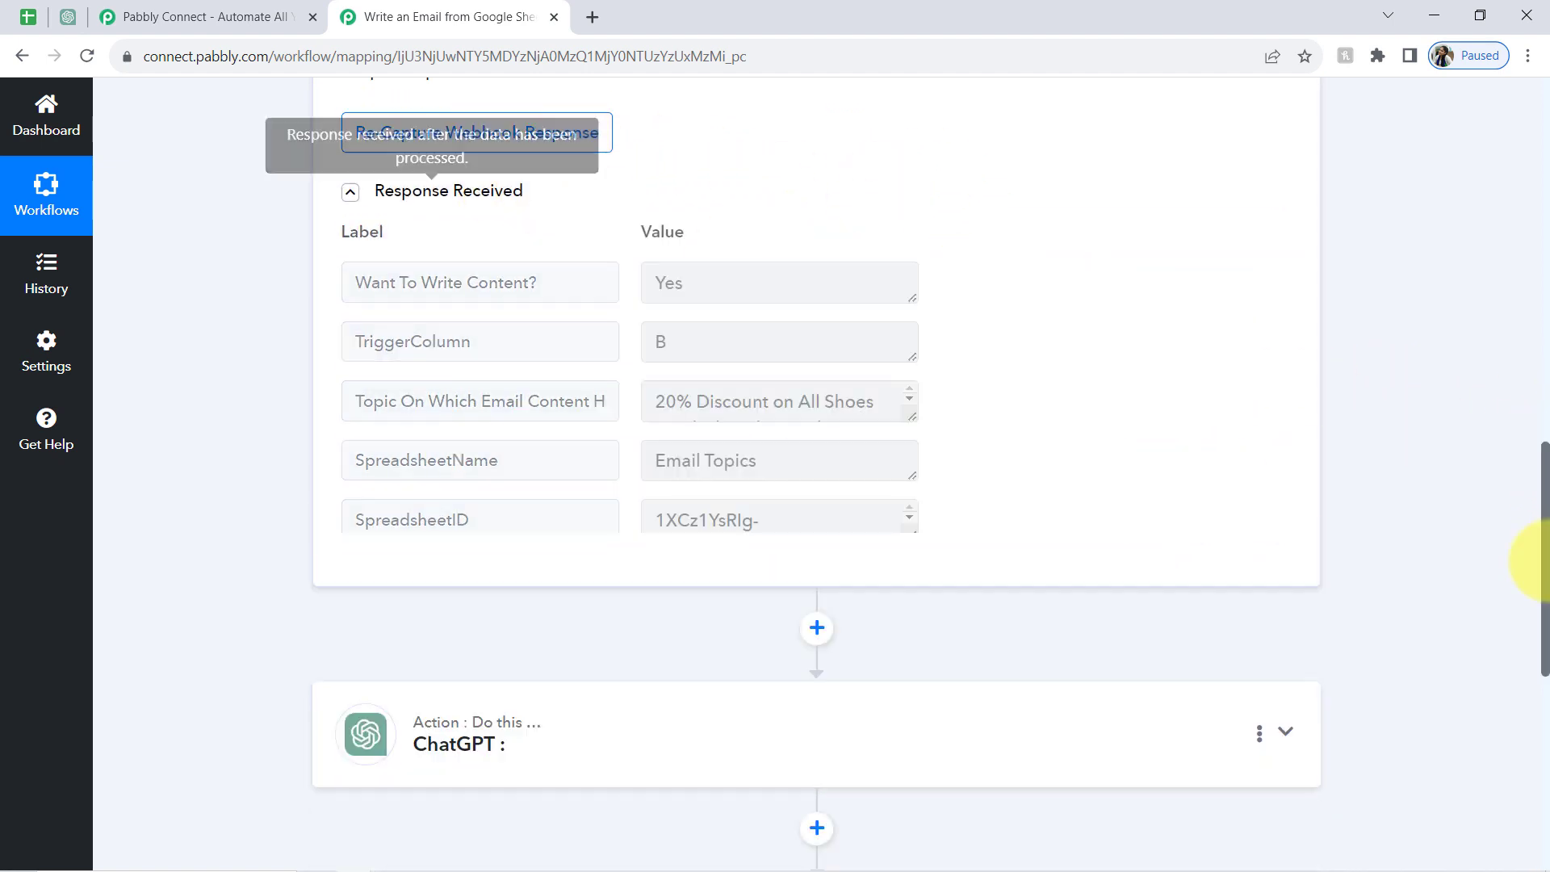
{"action": "left_click_drag", "start_coordinate": [1546, 589], "coordinate": [1507, 121]}
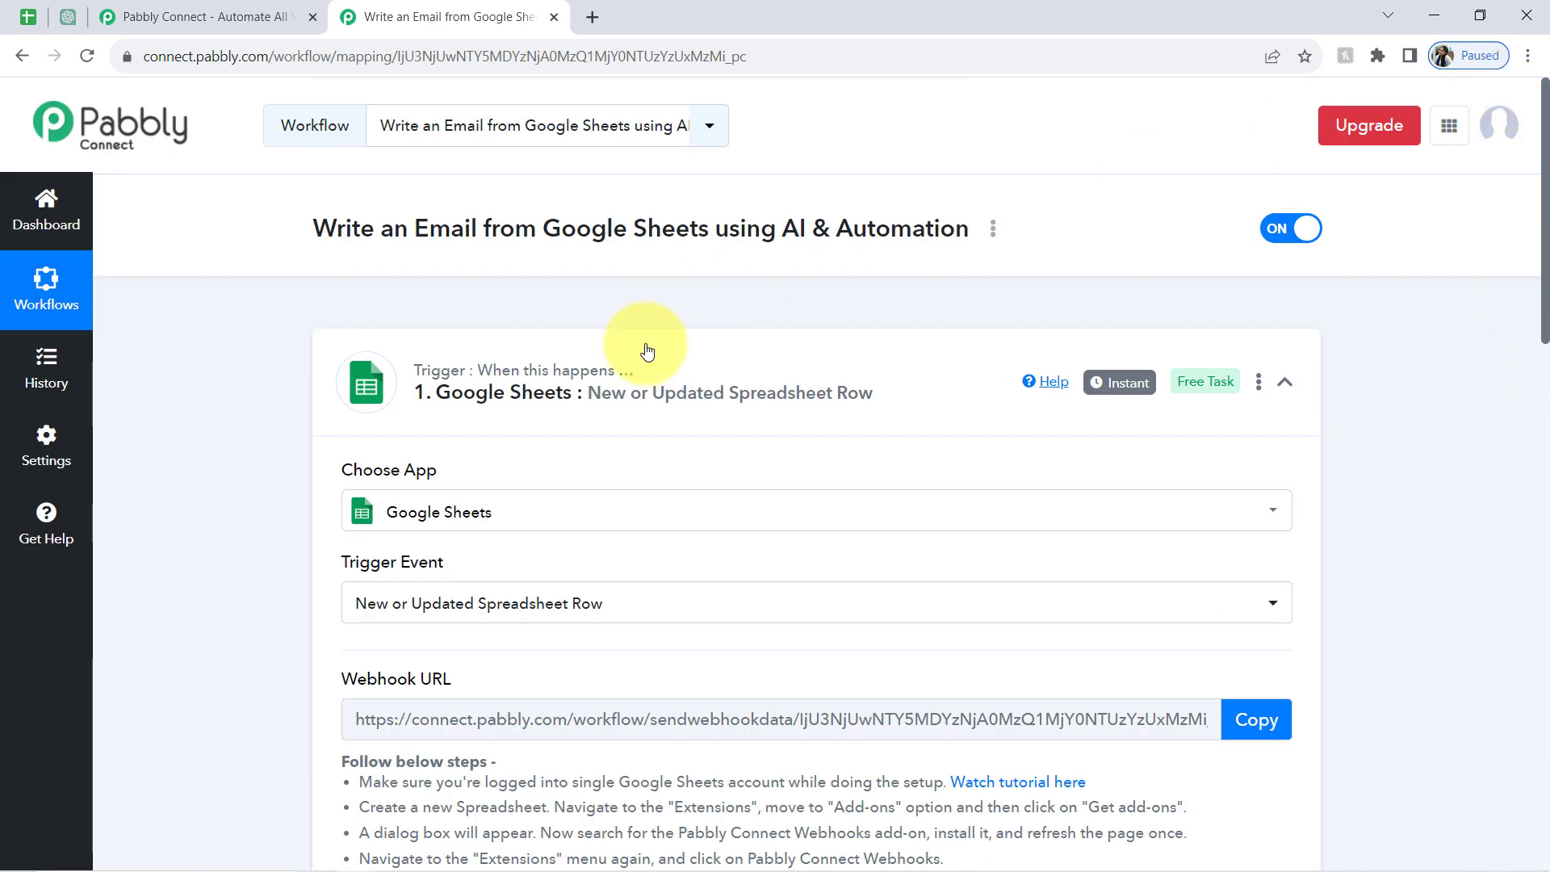
{"action": "left_click", "coordinate": [629, 361]}
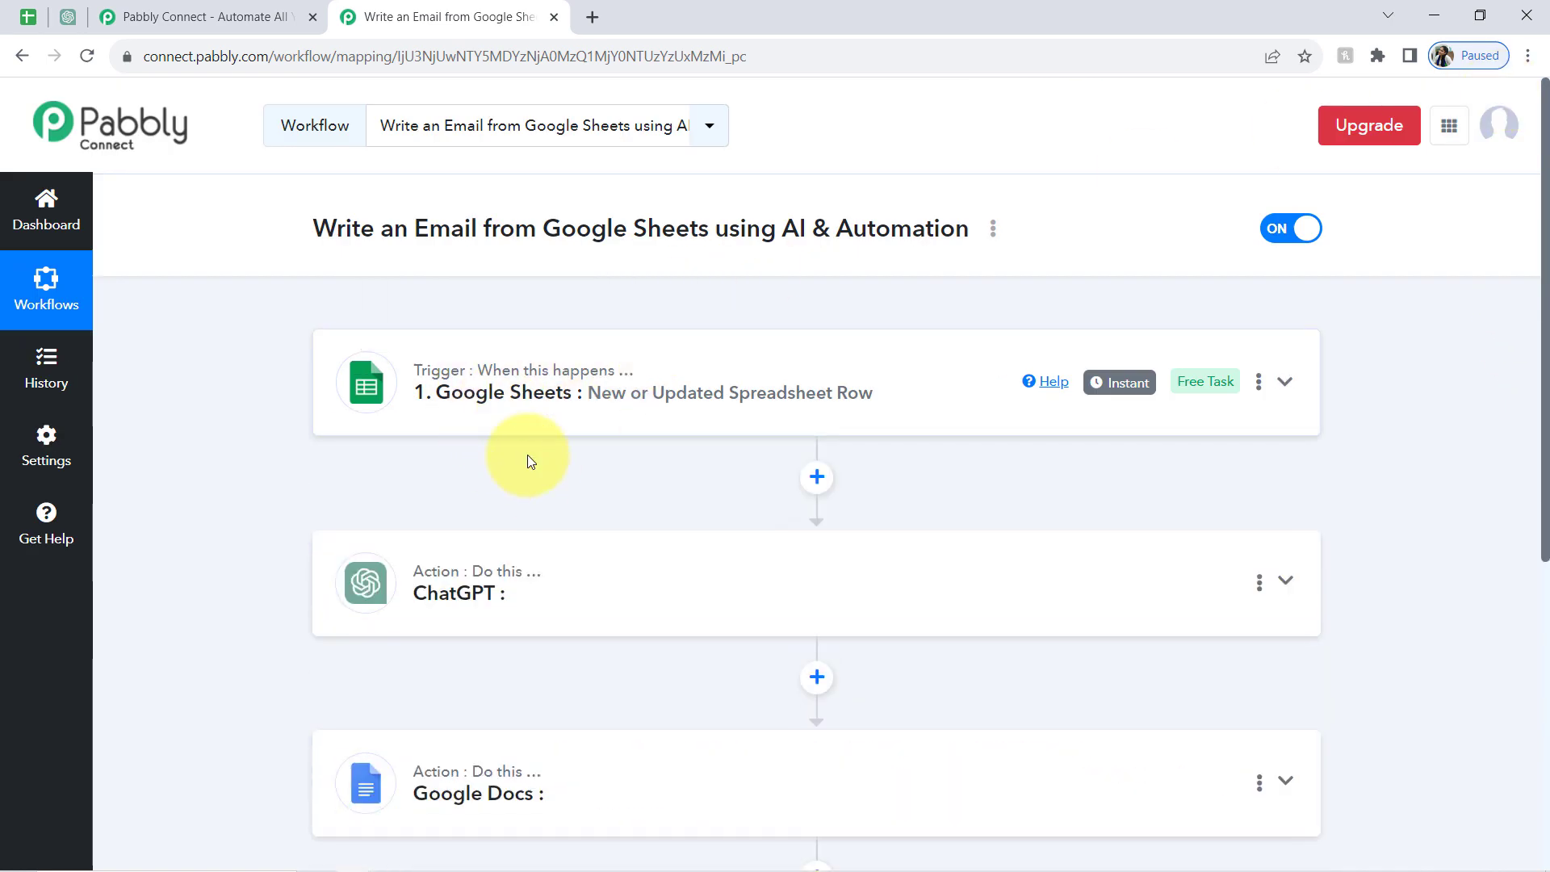
- Switch to the Email Topics spreadsheet, submit the webhook Initial Setup with trigger column B and close the dialog
{"action": "left_click", "coordinate": [27, 17]}
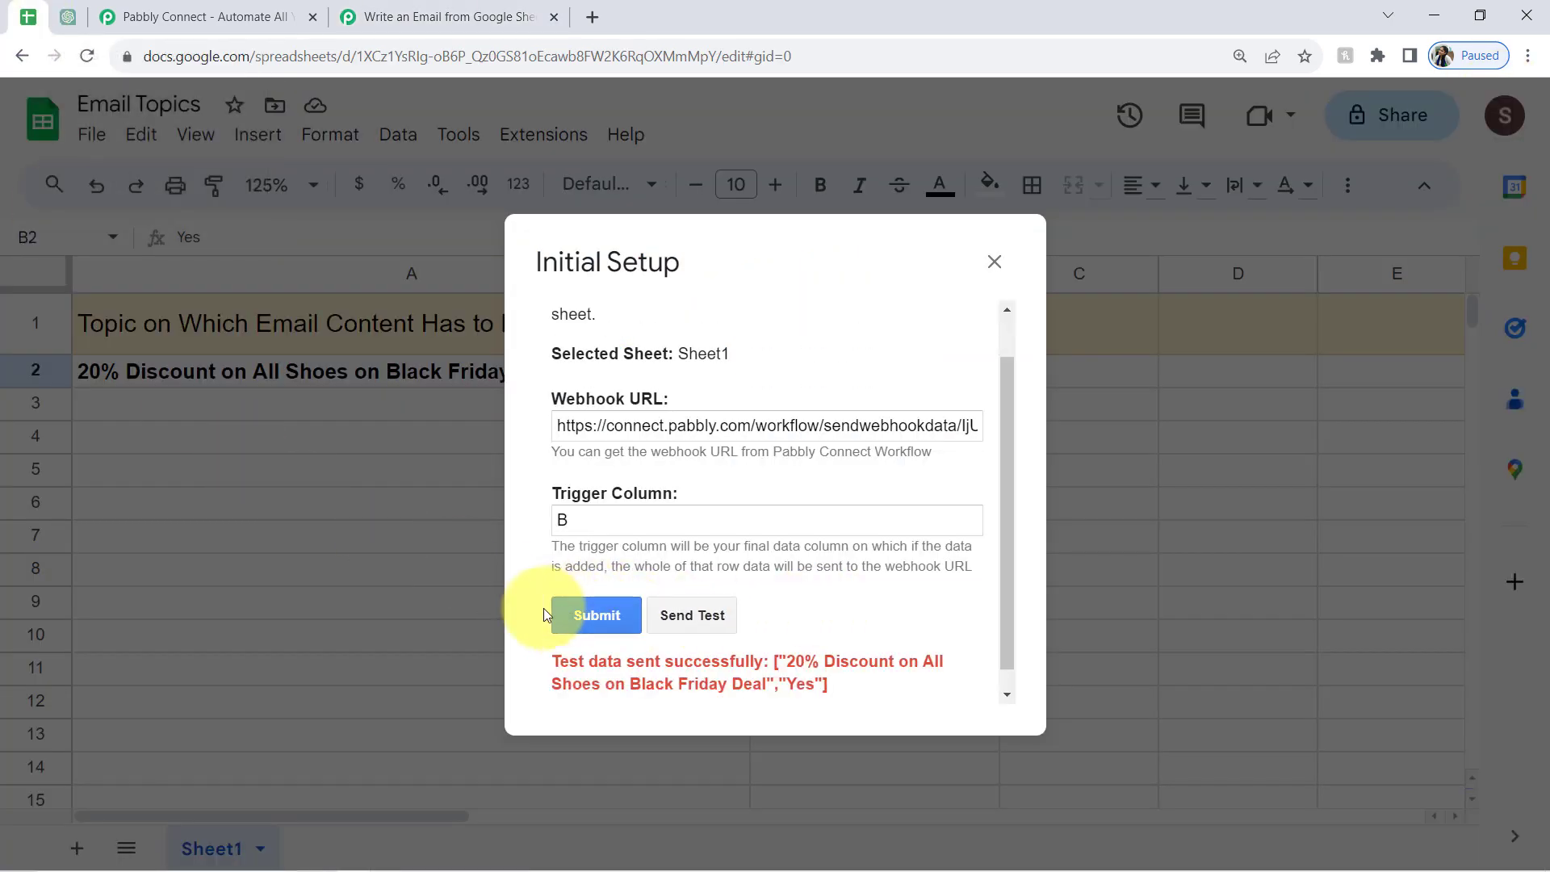
{"action": "left_click", "coordinate": [576, 619]}
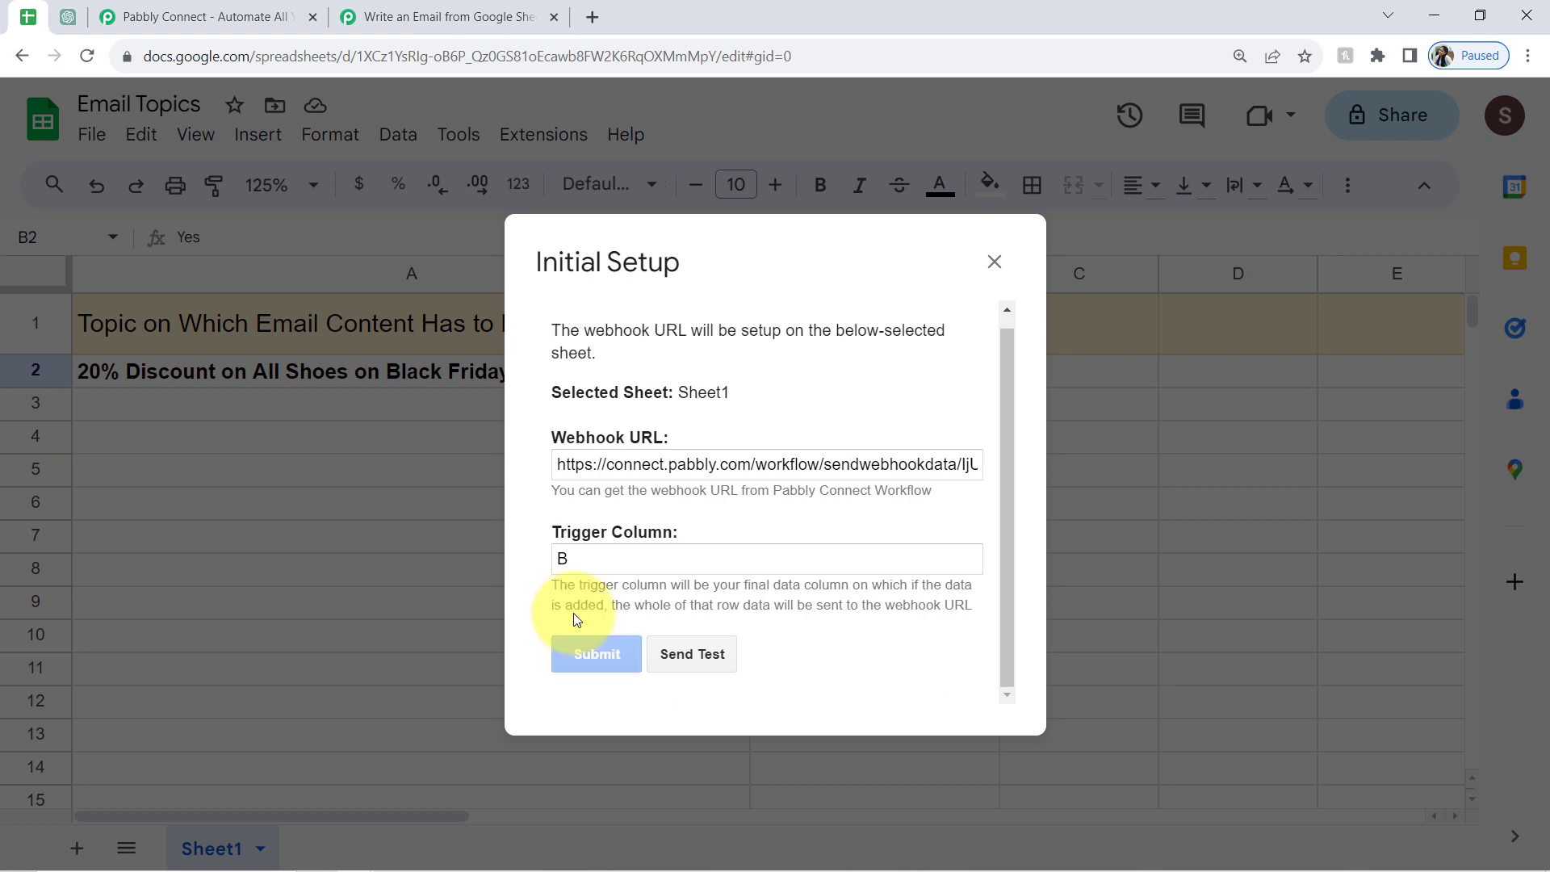
{"action": "left_click", "coordinate": [992, 264]}
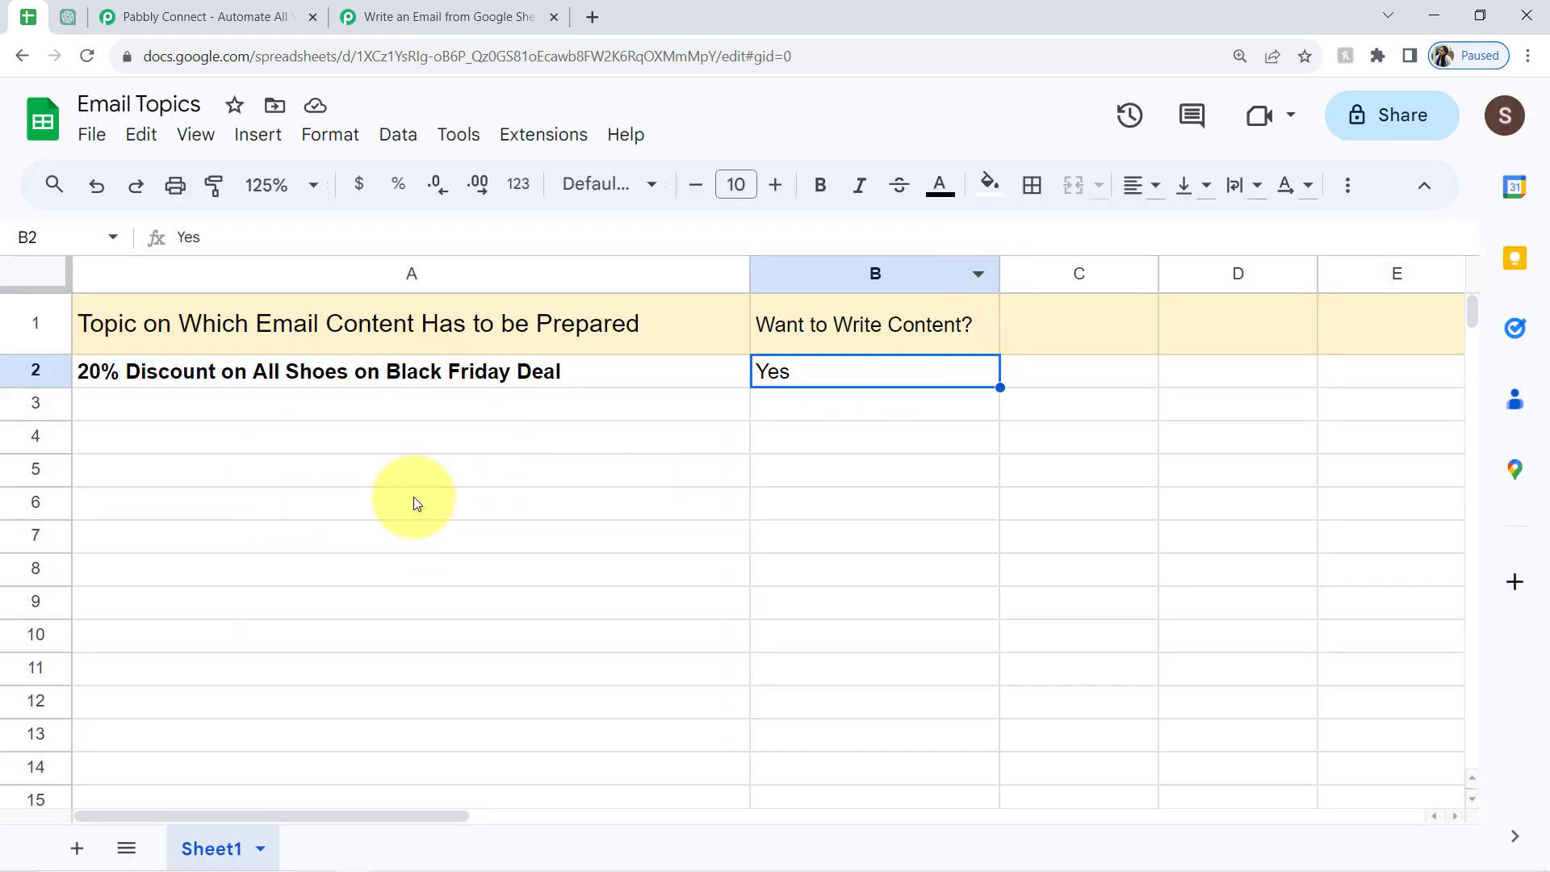
{"action": "left_click", "coordinate": [410, 14]}
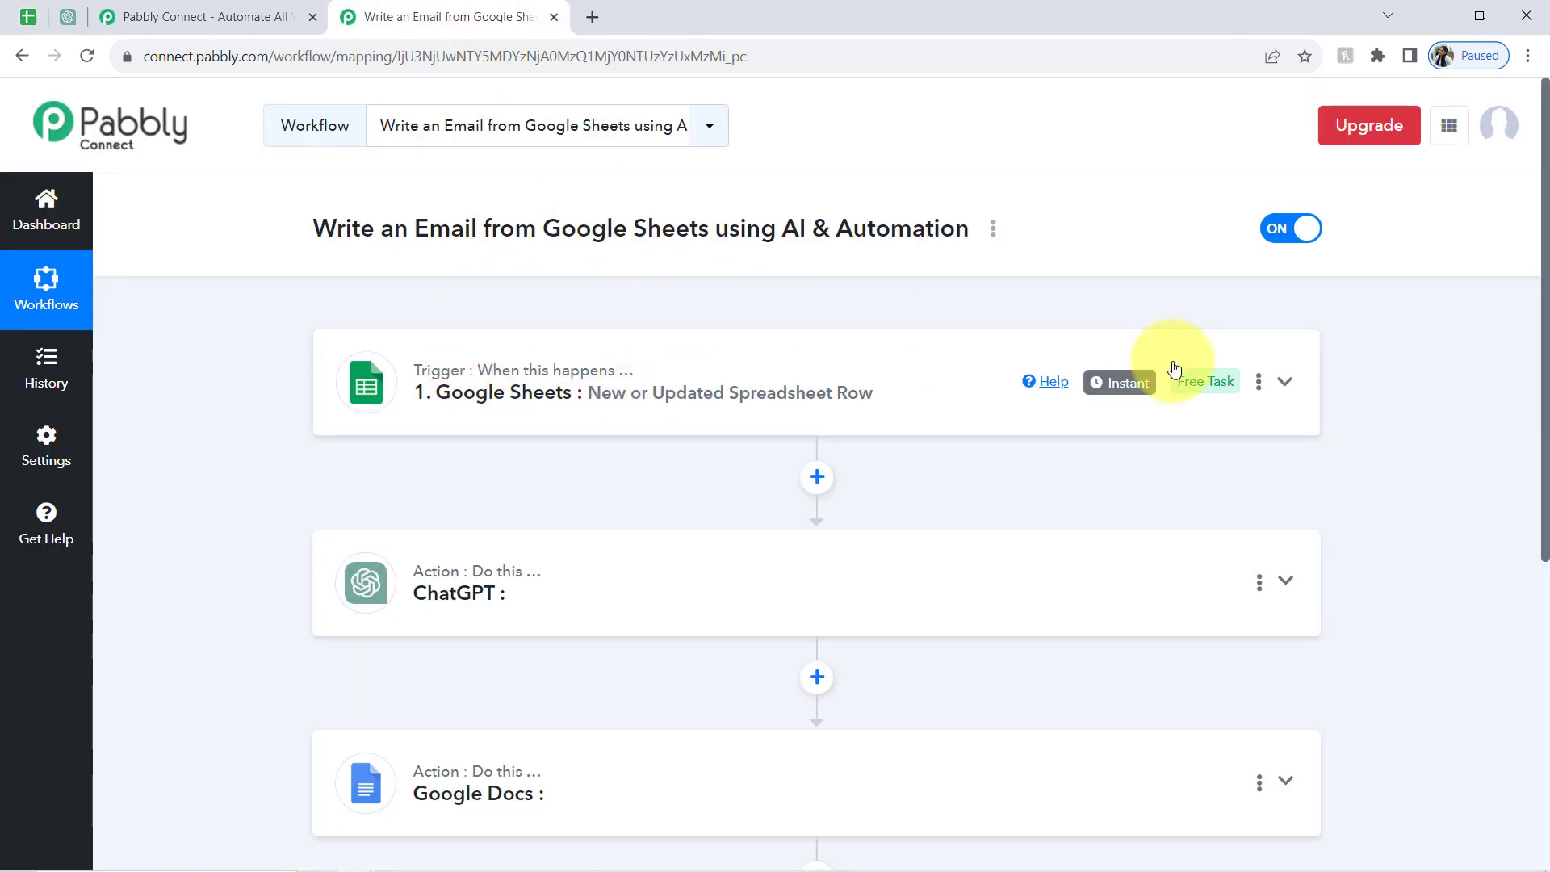
{"action": "mouse_move", "coordinate": [1113, 383]}
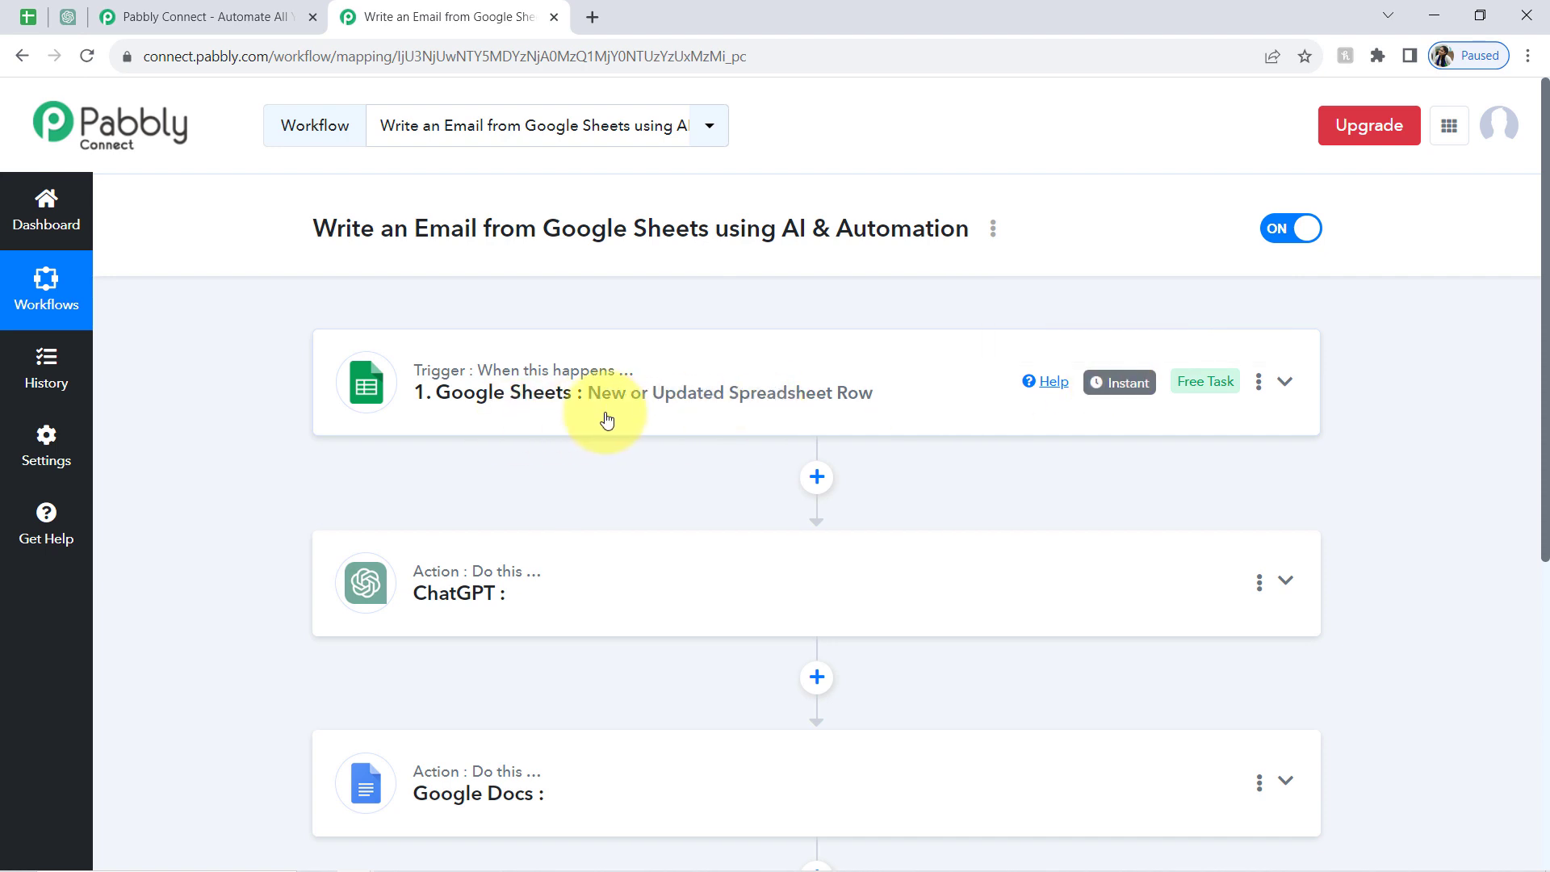
{"action": "mouse_move", "coordinate": [564, 381]}
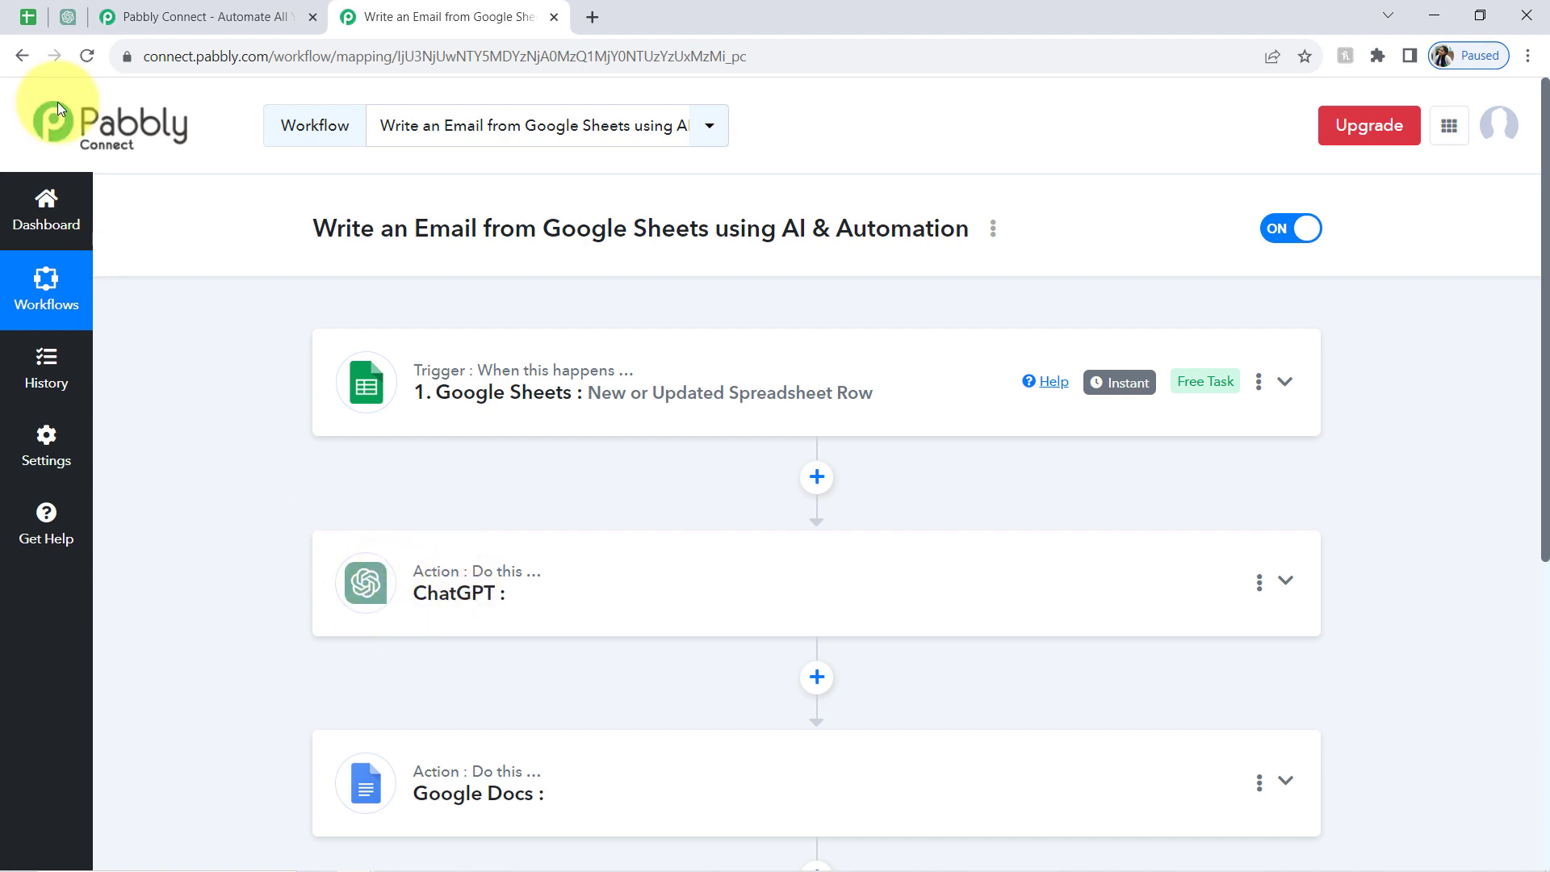
{"action": "left_click", "coordinate": [28, 24]}
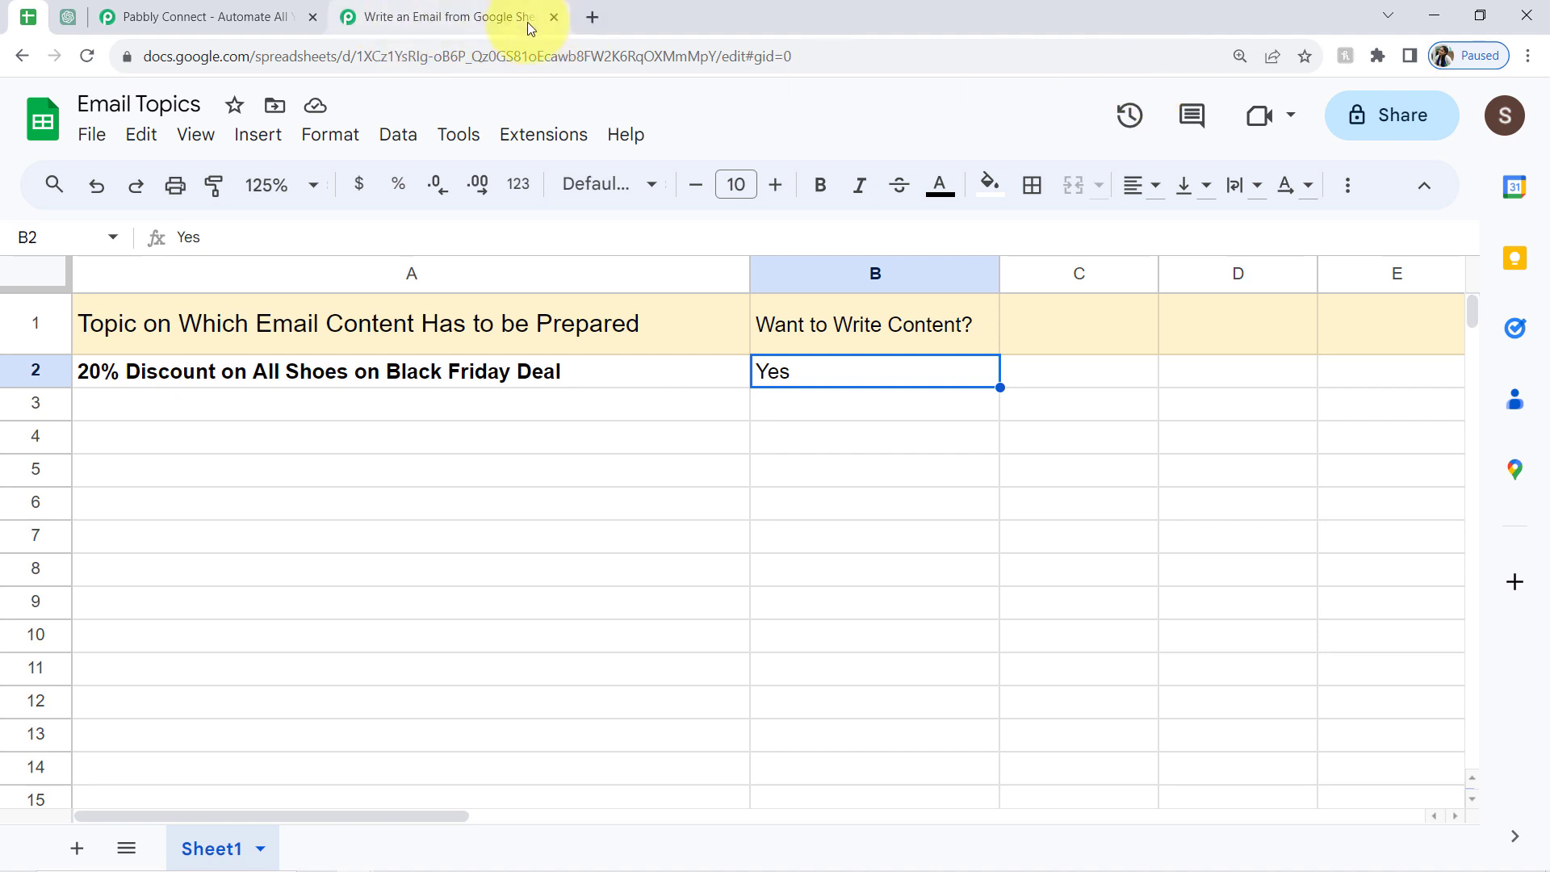
{"action": "mouse_move", "coordinate": [529, 28]}
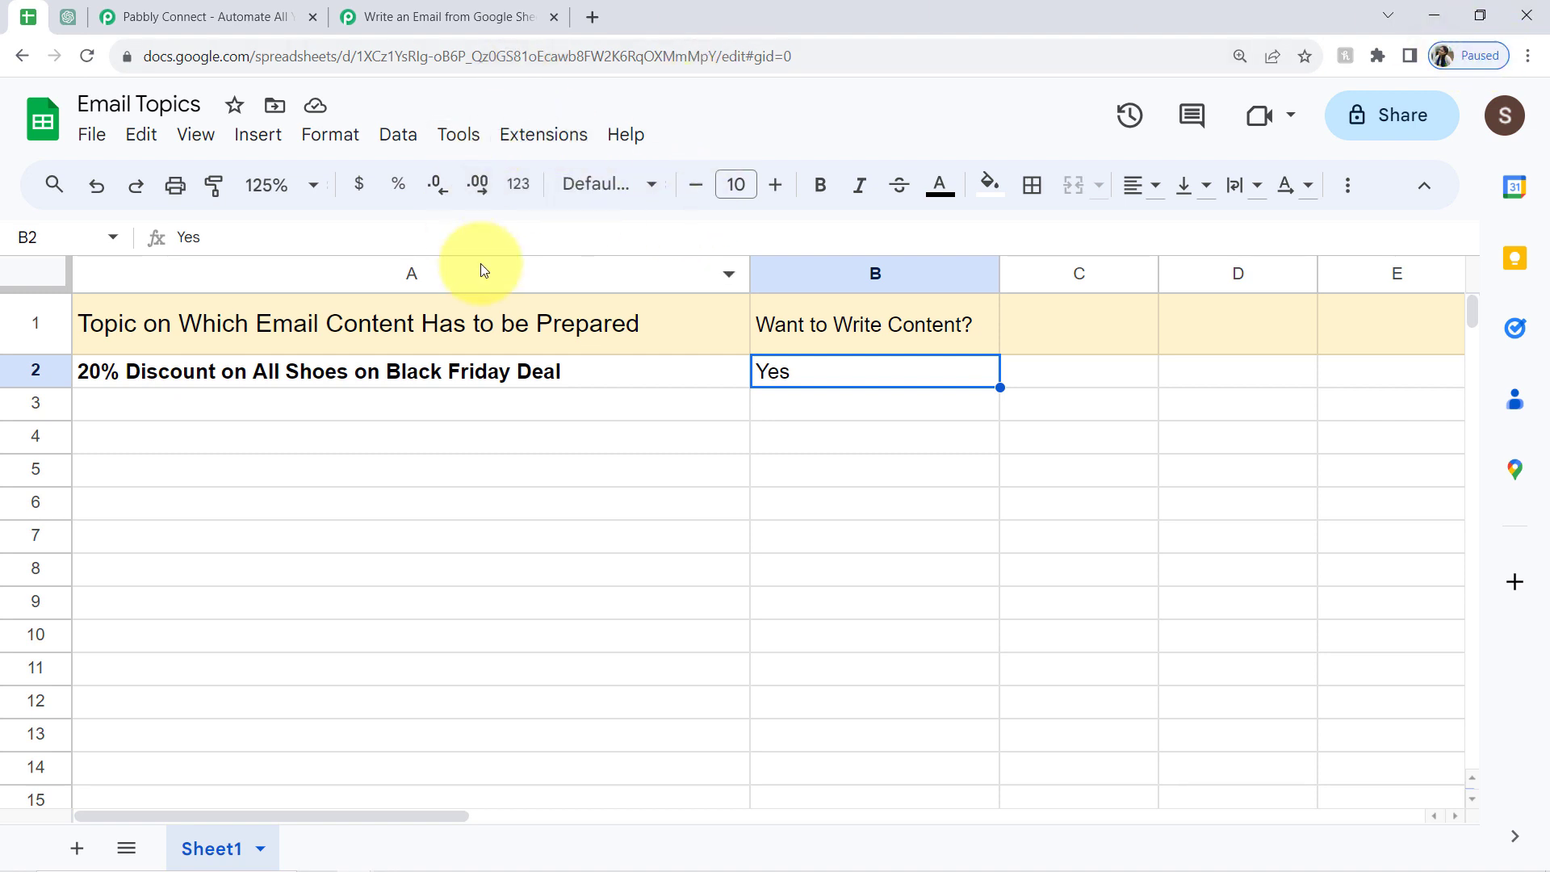
{"action": "left_click", "coordinate": [557, 516]}
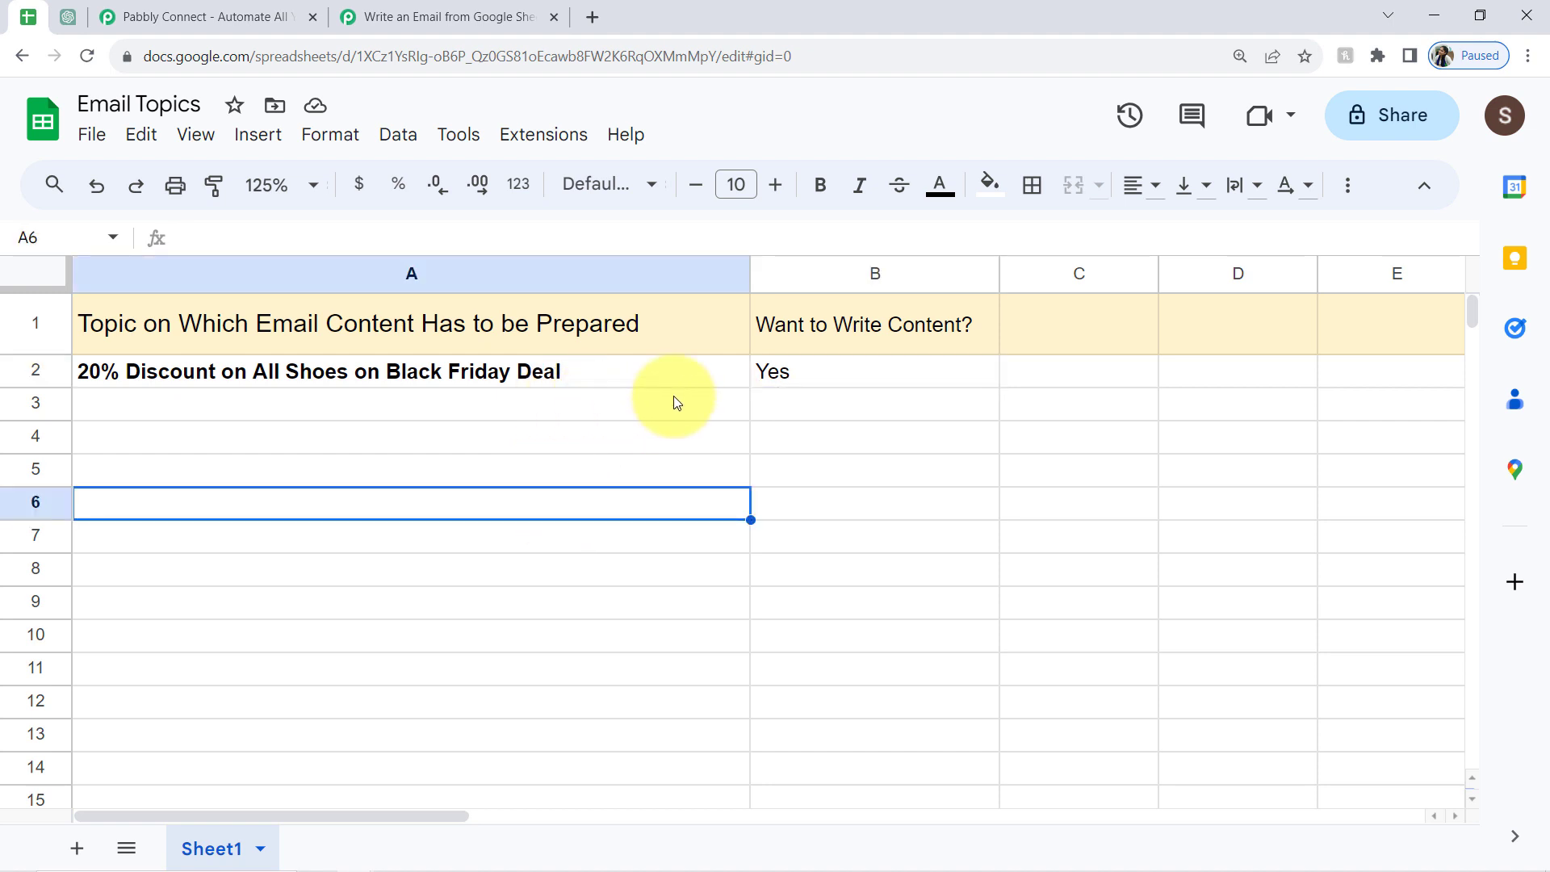
- Enable Send On Event for the Pabbly Connect Webhooks add-on and check that the option is ticked
{"action": "left_click", "coordinate": [549, 135]}
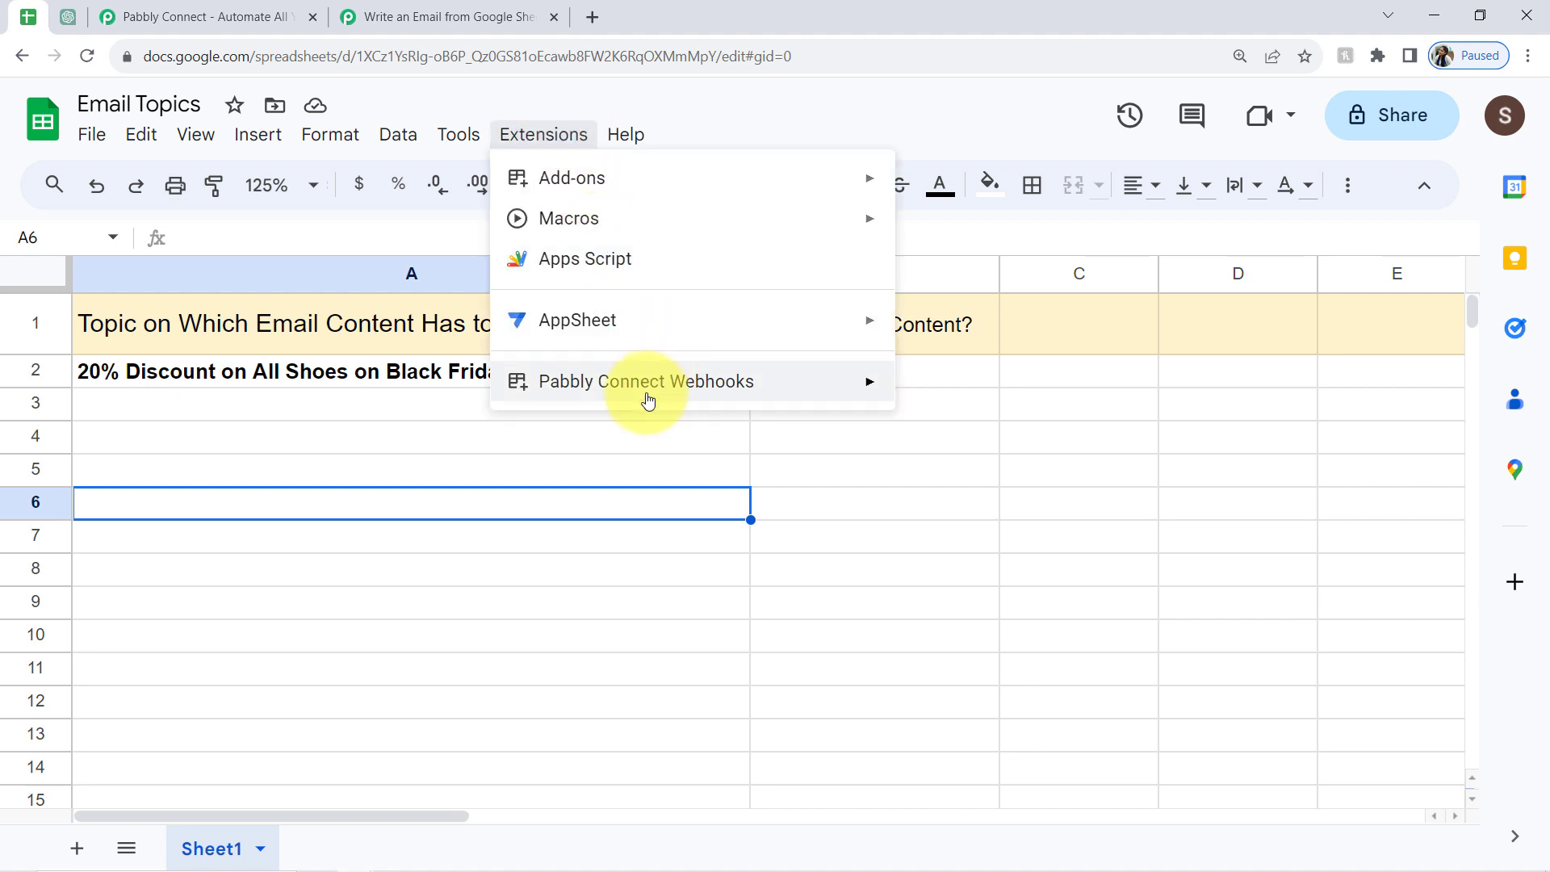
{"action": "mouse_move", "coordinate": [644, 392]}
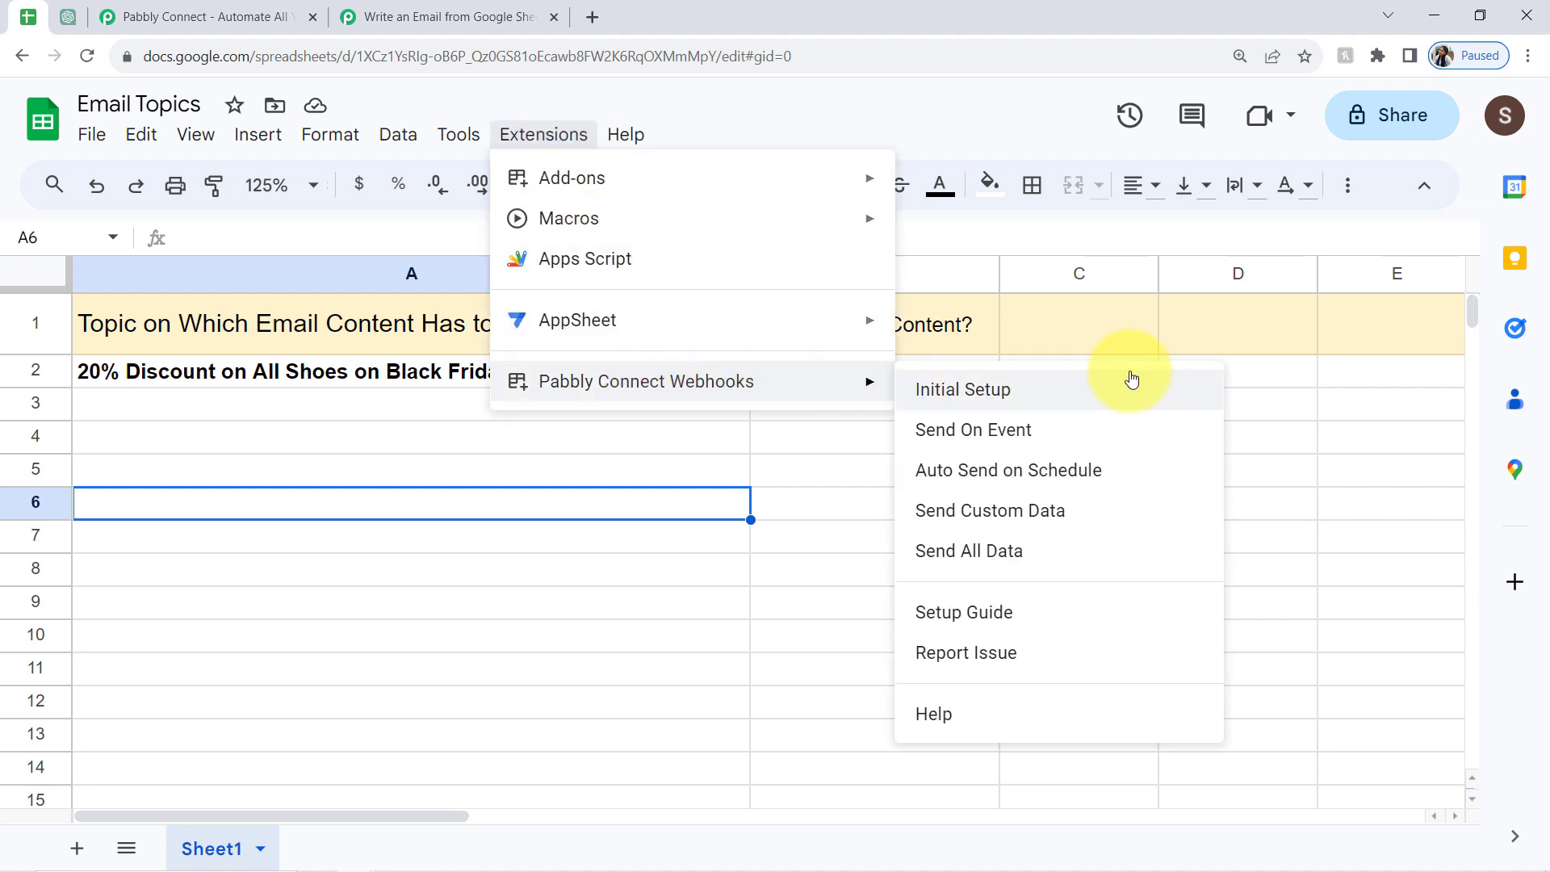
{"action": "left_click", "coordinate": [966, 432]}
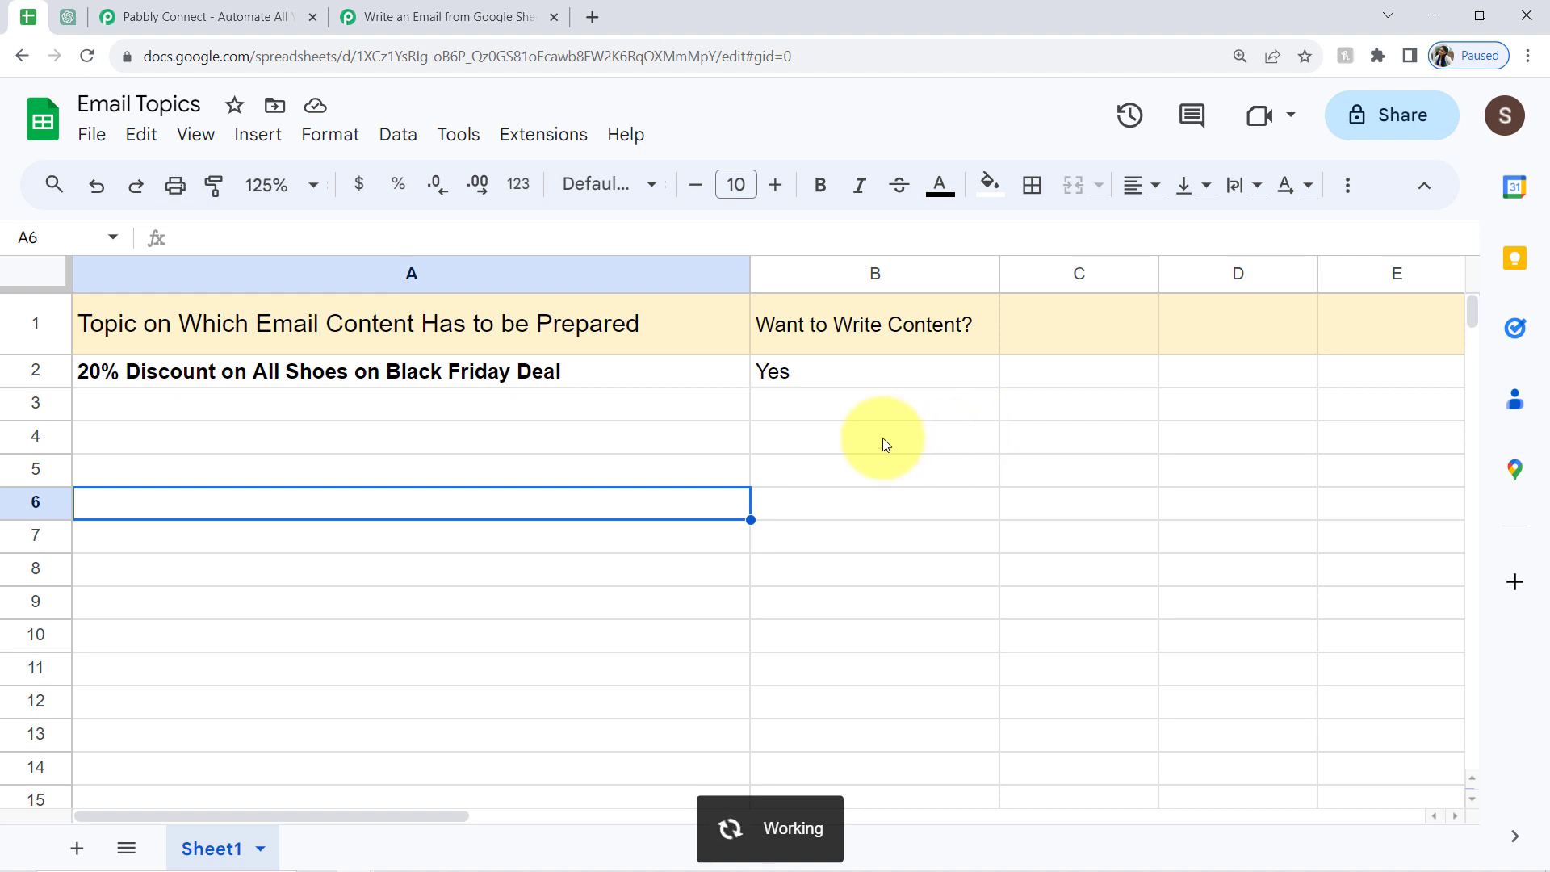
{"action": "left_click", "coordinate": [625, 134]}
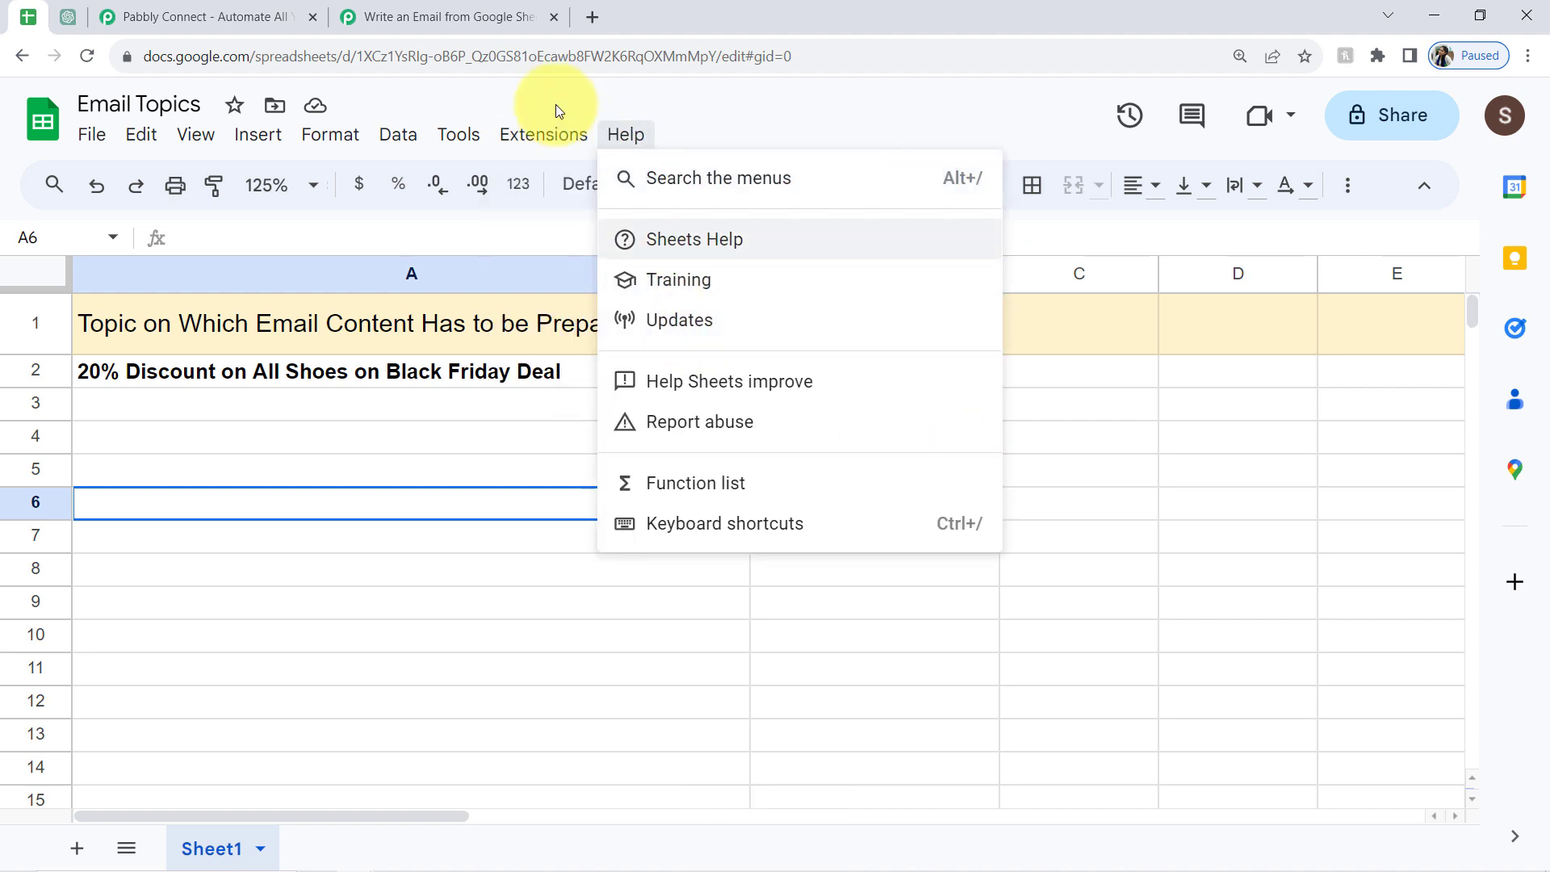
{"action": "left_click", "coordinate": [543, 134]}
{"action": "mouse_move", "coordinate": [868, 390]}
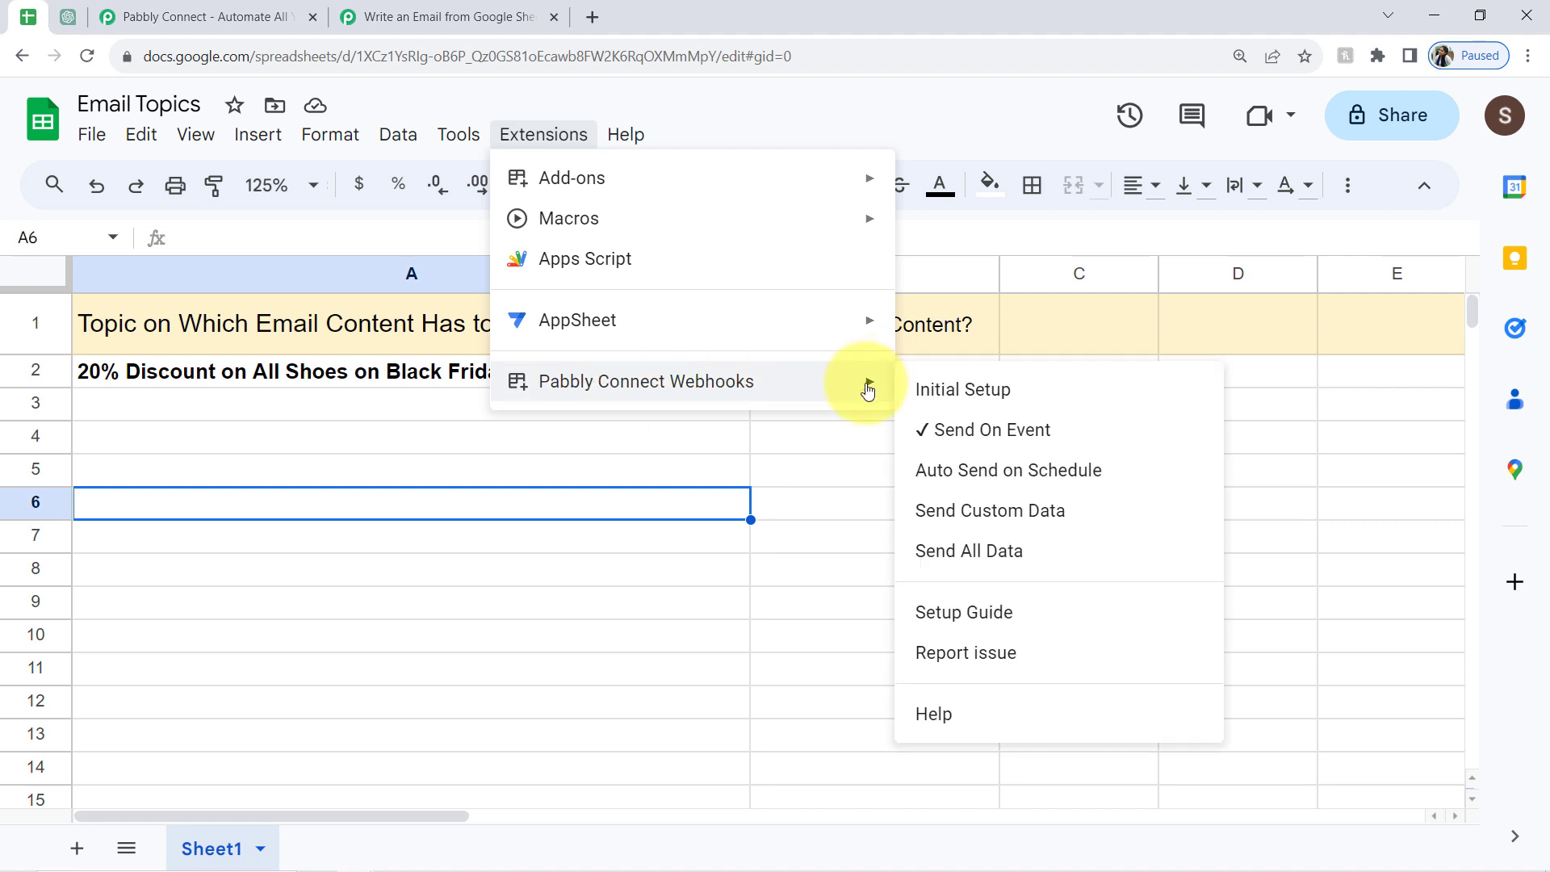
{"action": "left_click", "coordinate": [436, 410]}
{"action": "left_click", "coordinate": [803, 411]}
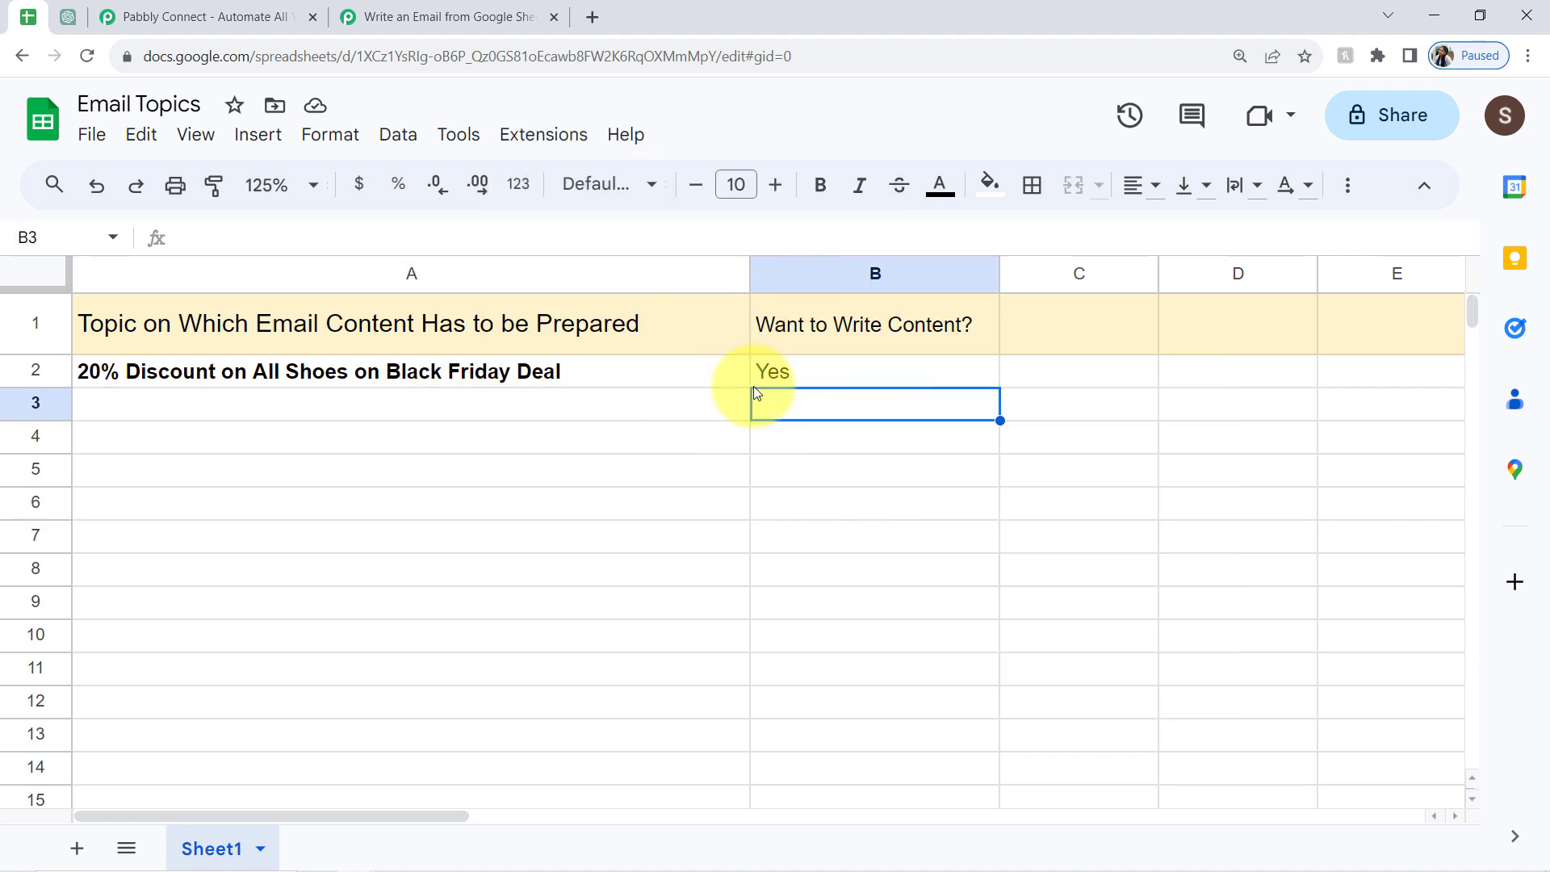
{"action": "left_click_drag", "start_coordinate": [716, 444], "coordinate": [755, 450]}
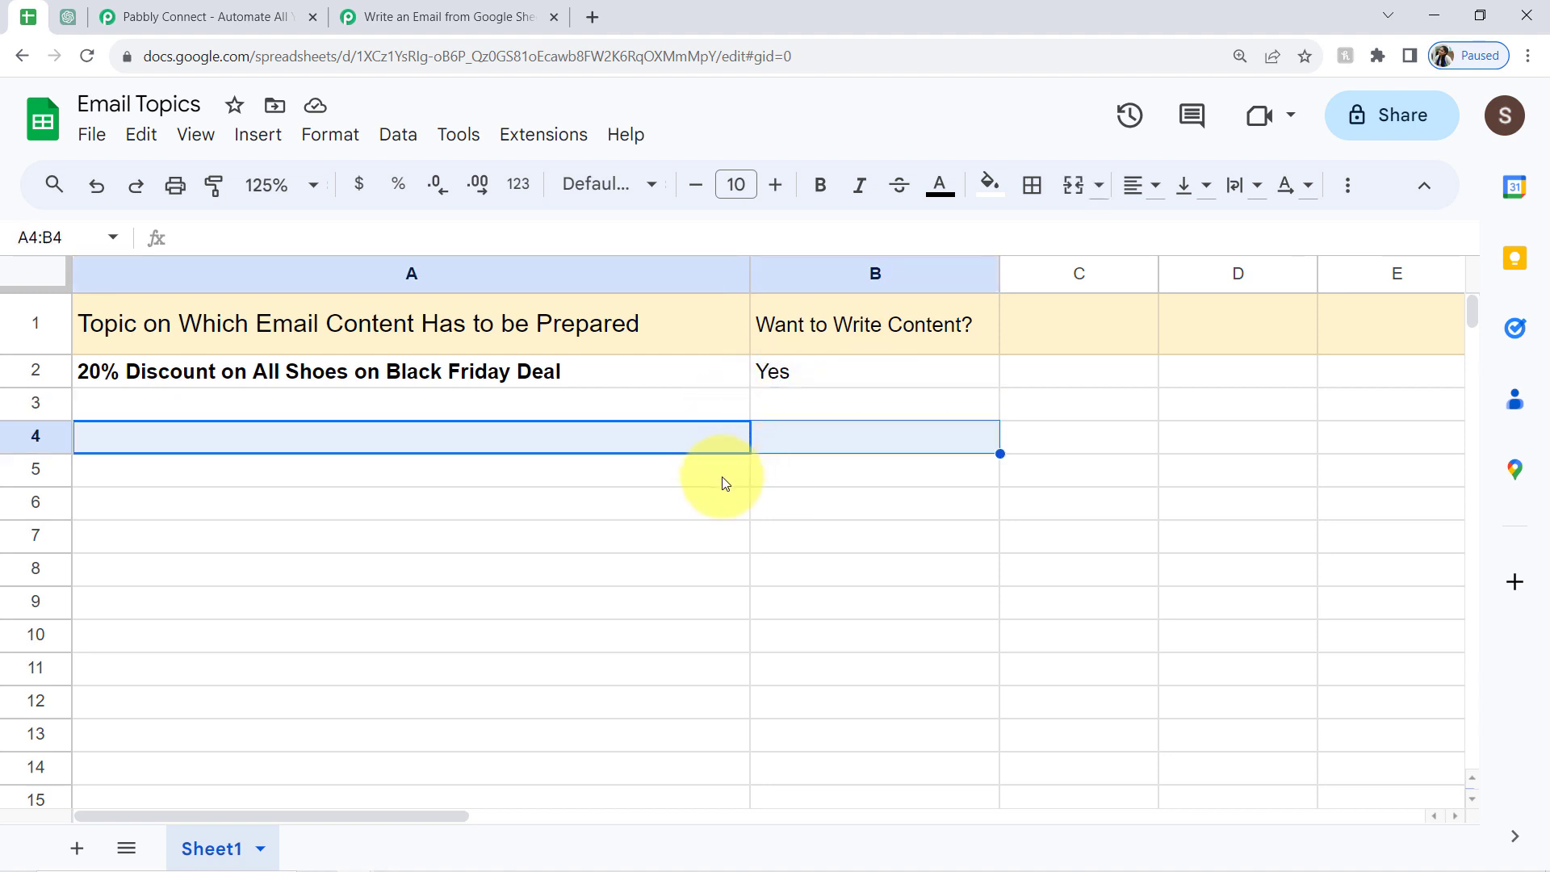
{"action": "left_click_drag", "start_coordinate": [711, 501], "coordinate": [773, 546]}
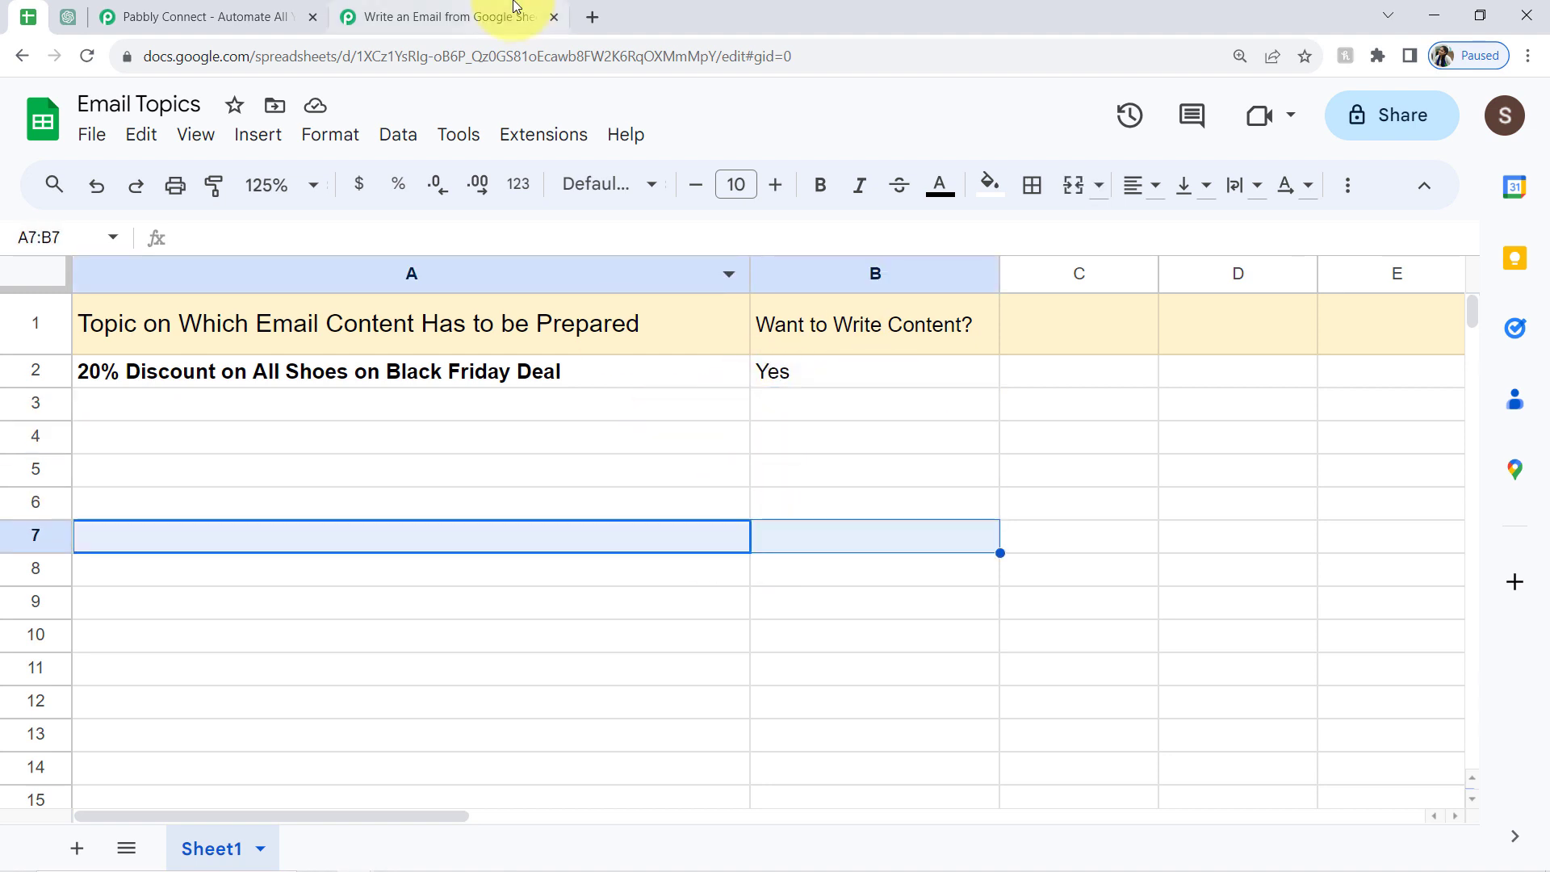
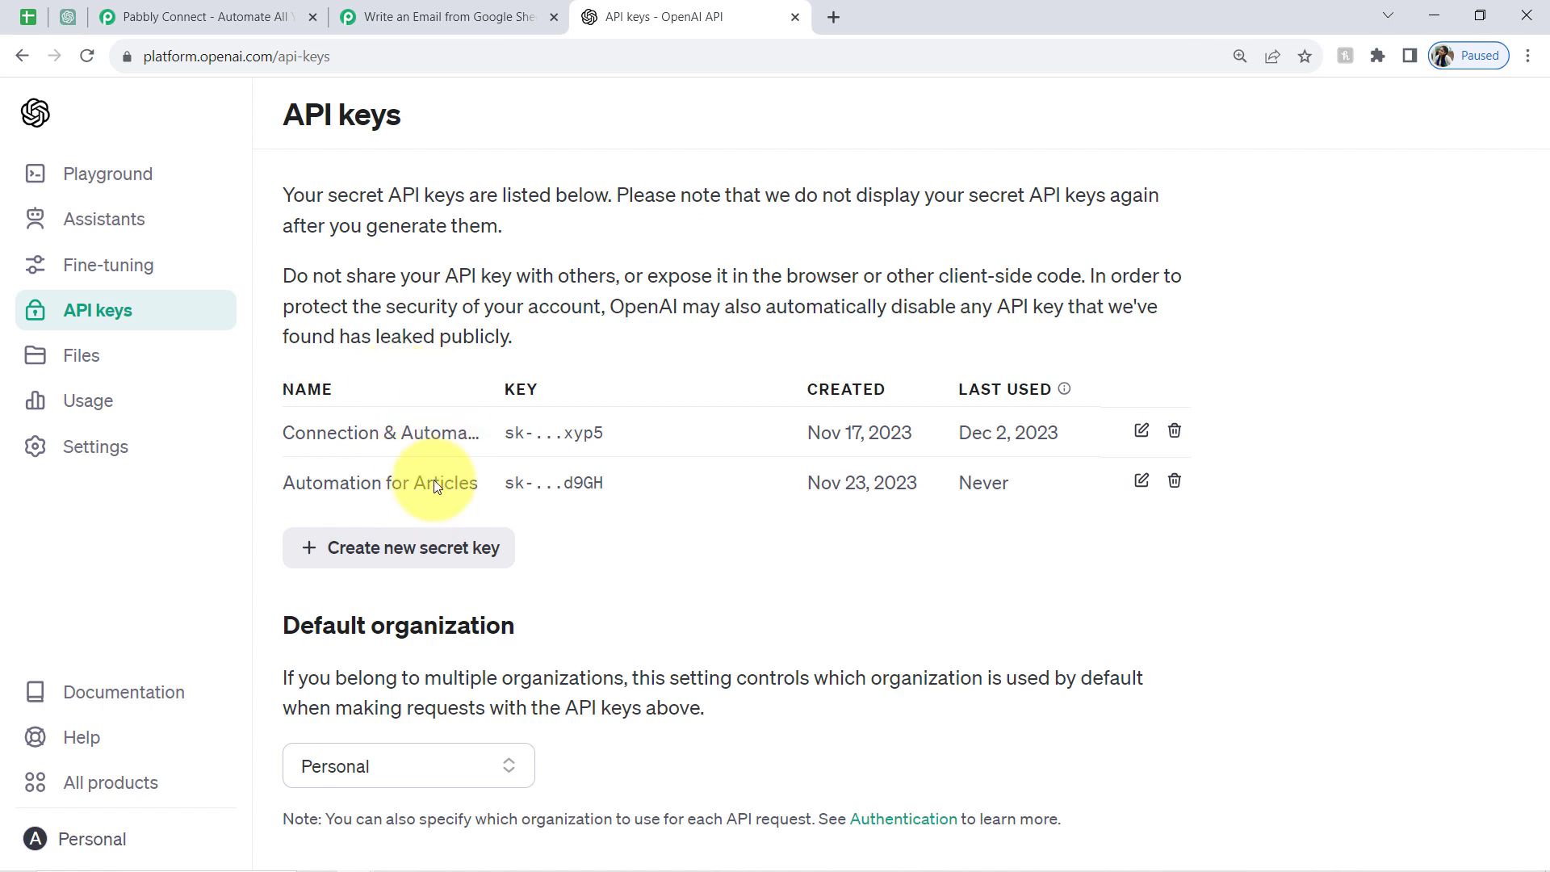
- Close the OpenAI API keys page and connect the Ask ChatGPT action through the existing connection ChatGPT #5
{"action": "left_click", "coordinate": [796, 17]}
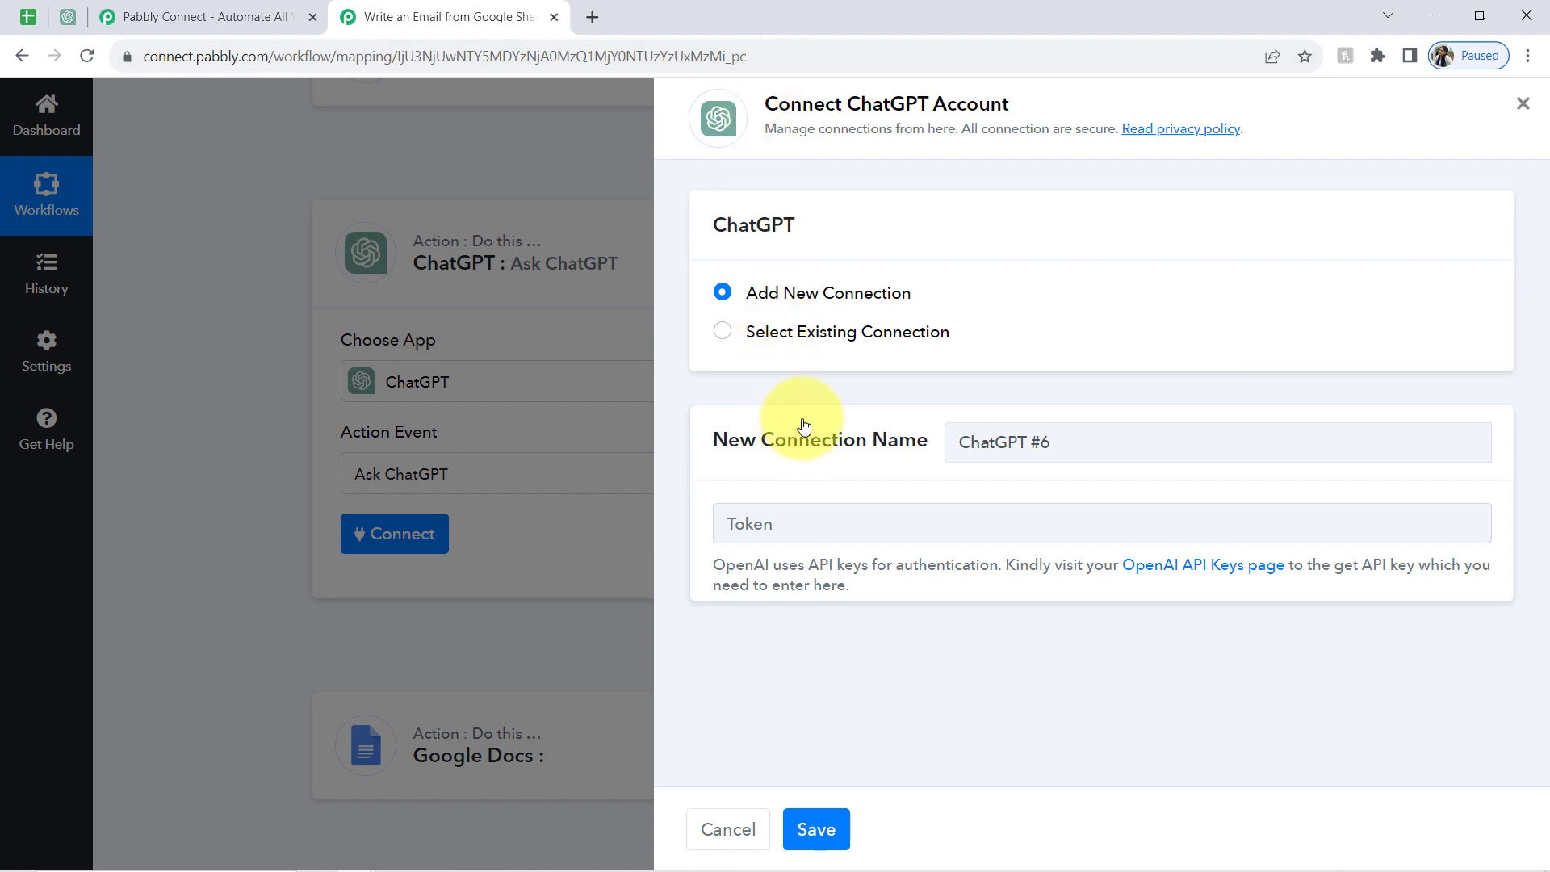
{"action": "left_click", "coordinate": [783, 331]}
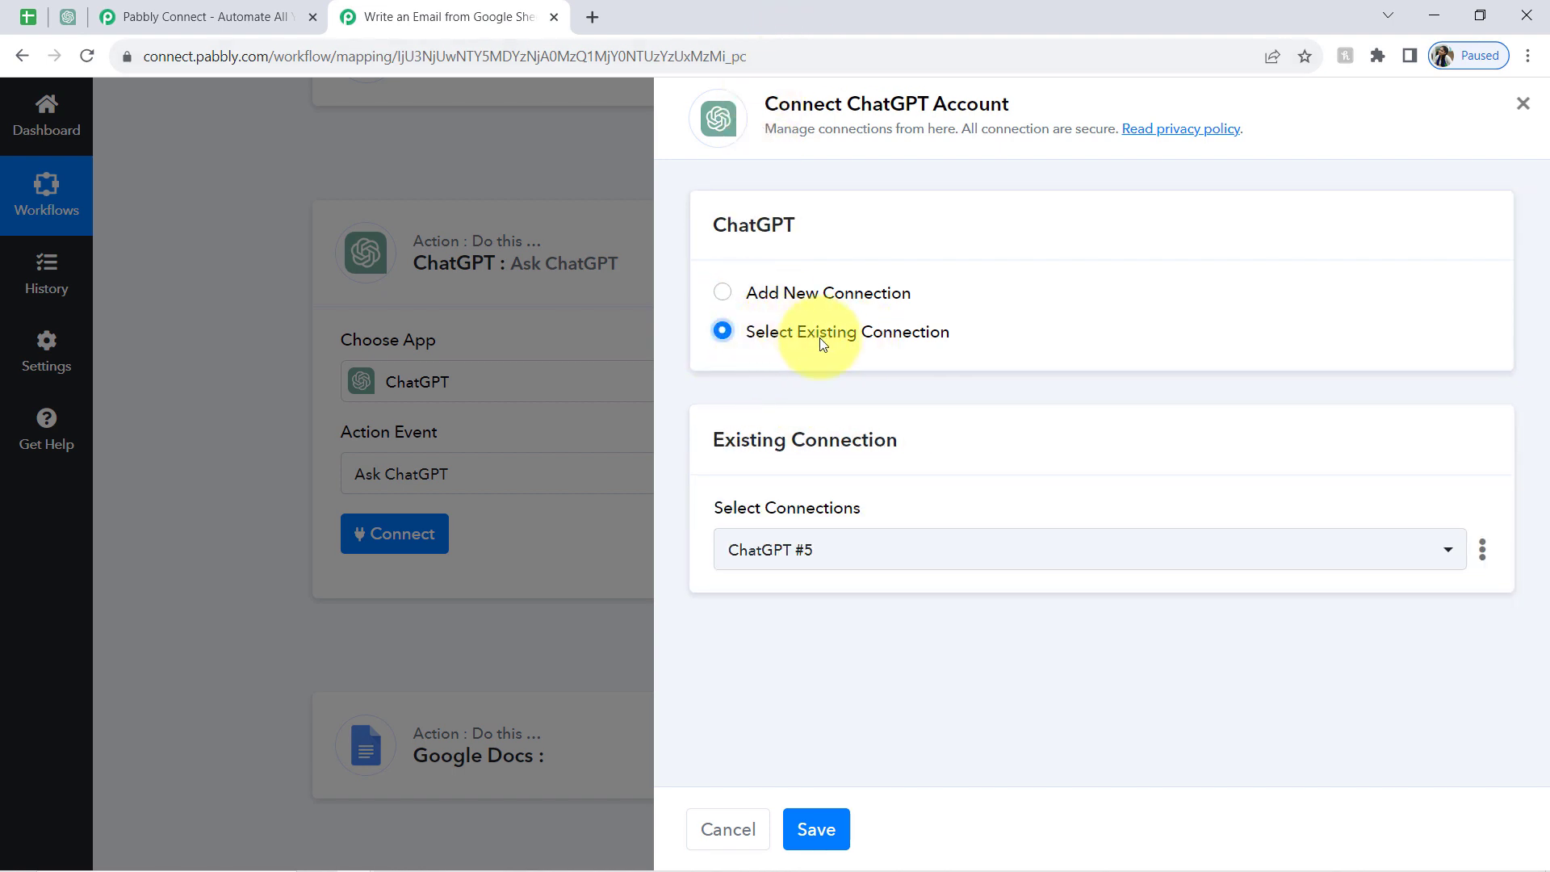
{"action": "left_click", "coordinate": [815, 816]}
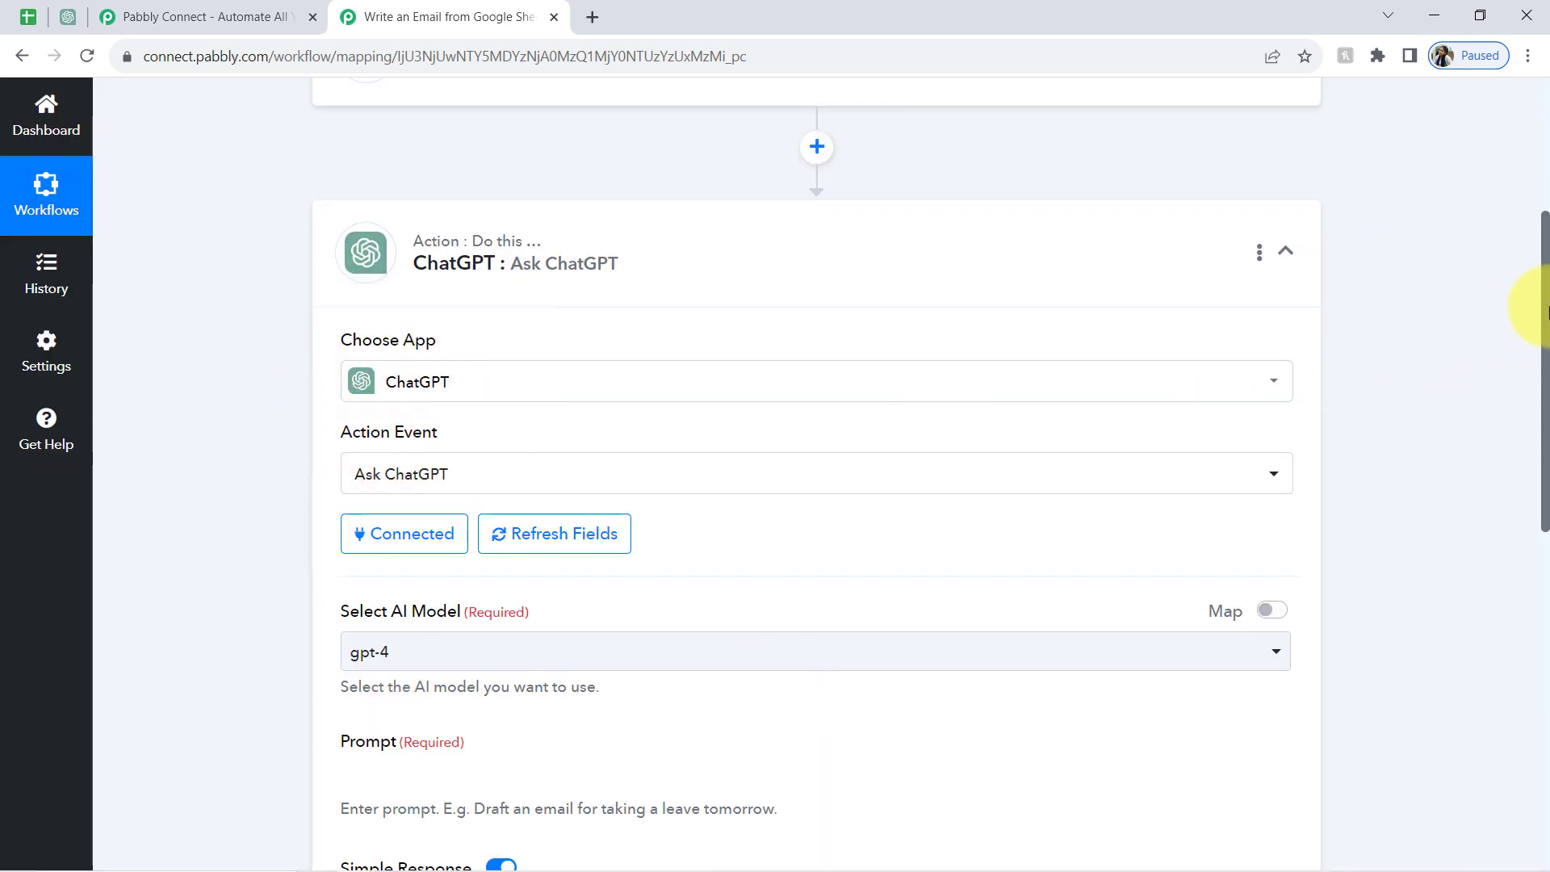
- Set the AI model of the Ask ChatGPT action to gpt-3.5-turbo and read the example given for the Prompt field
{"action": "left_click_drag", "start_coordinate": [1543, 262], "coordinate": [1543, 388]}
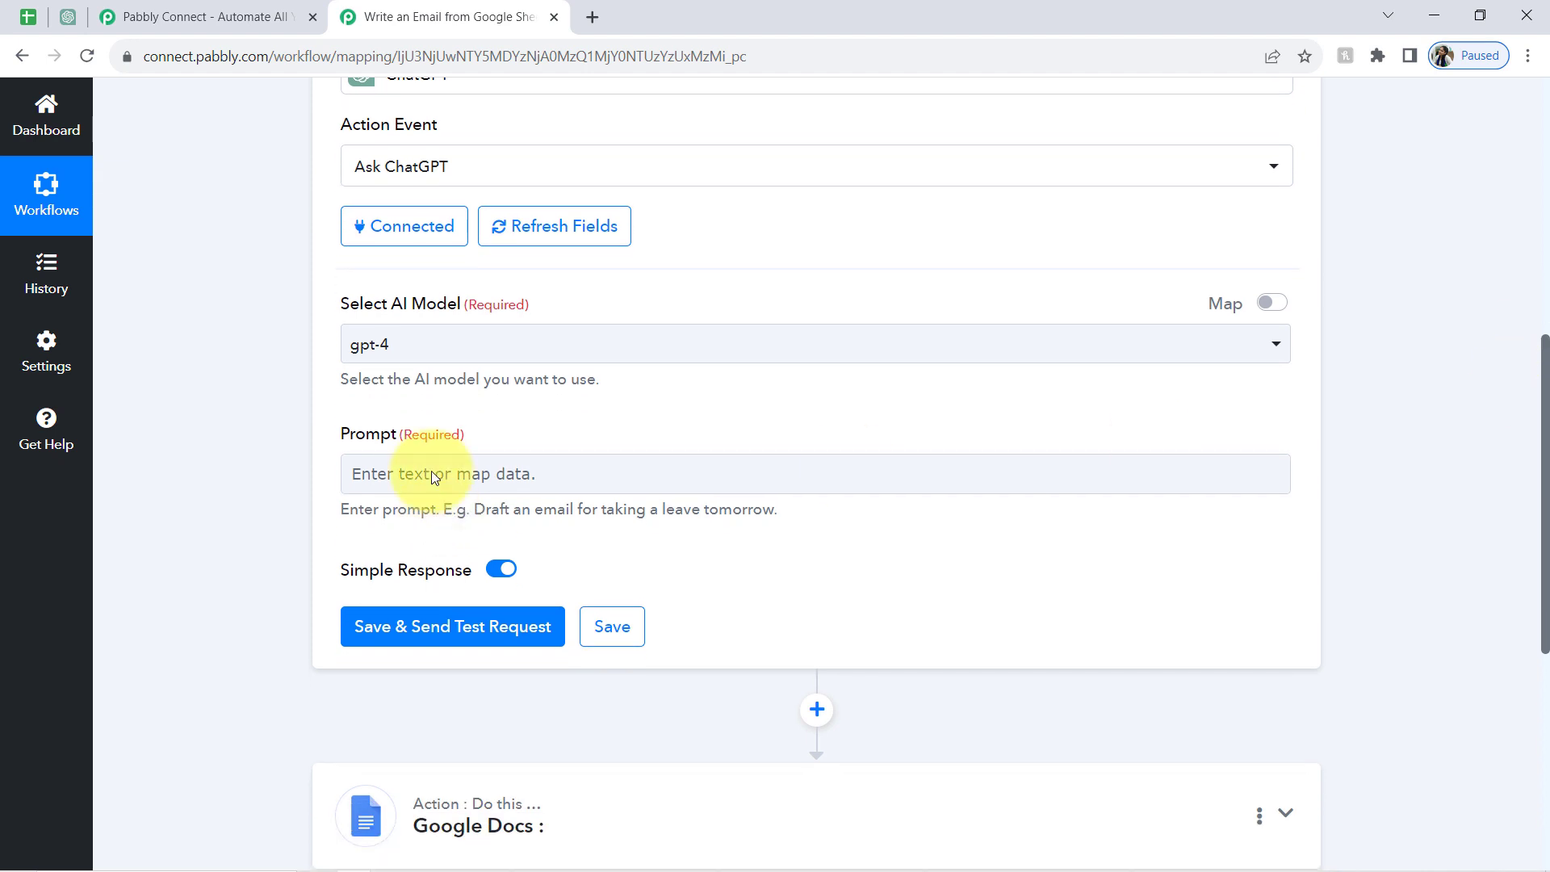
{"action": "left_click_drag", "start_coordinate": [349, 304], "coordinate": [464, 303]}
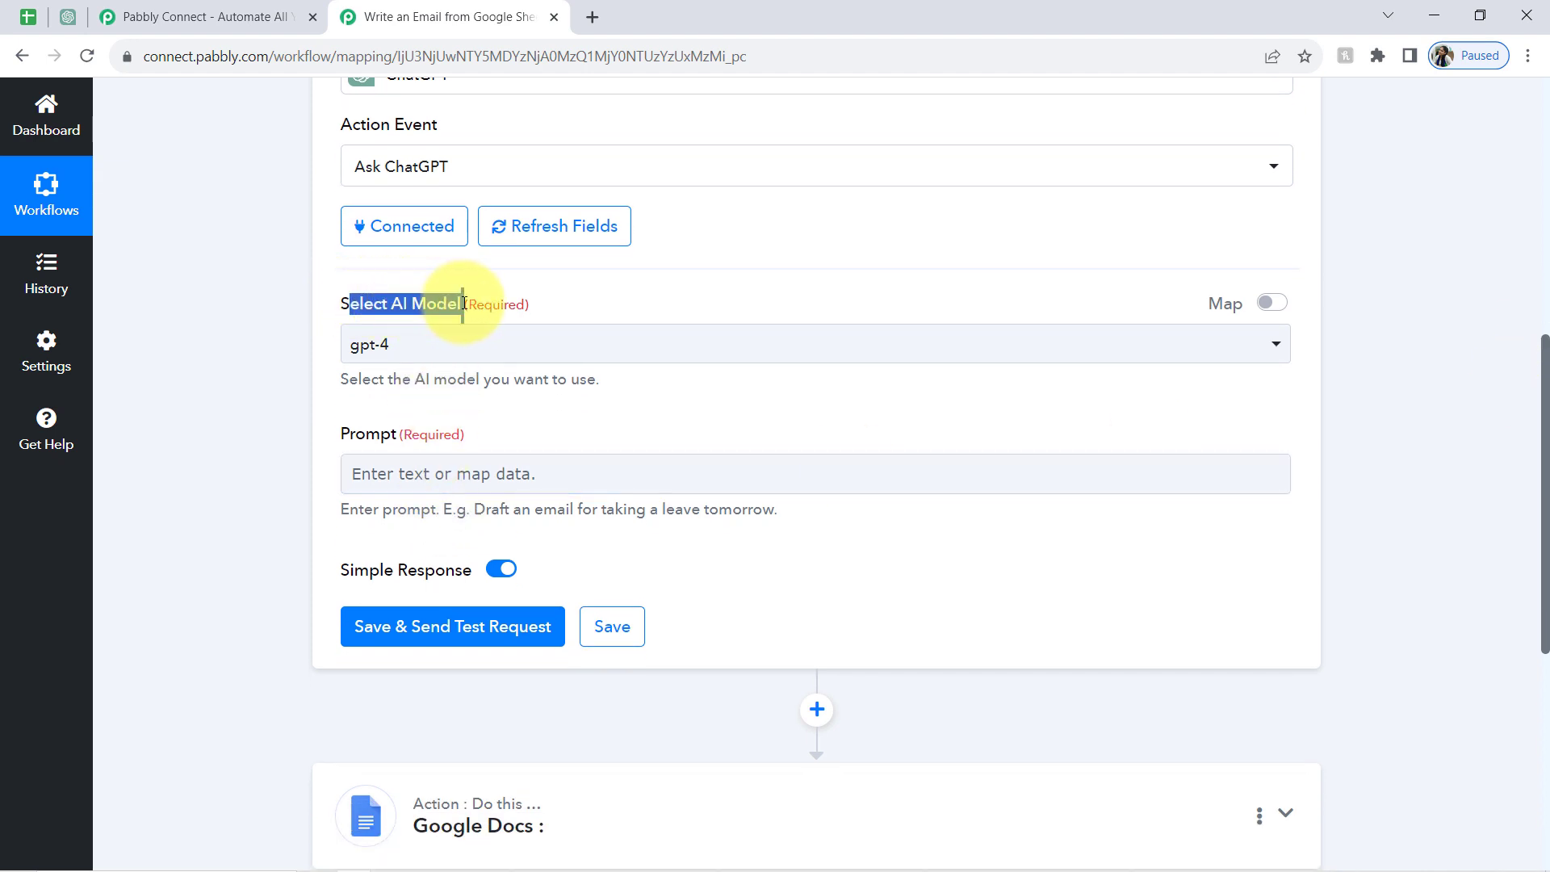
{"action": "left_click", "coordinate": [398, 353]}
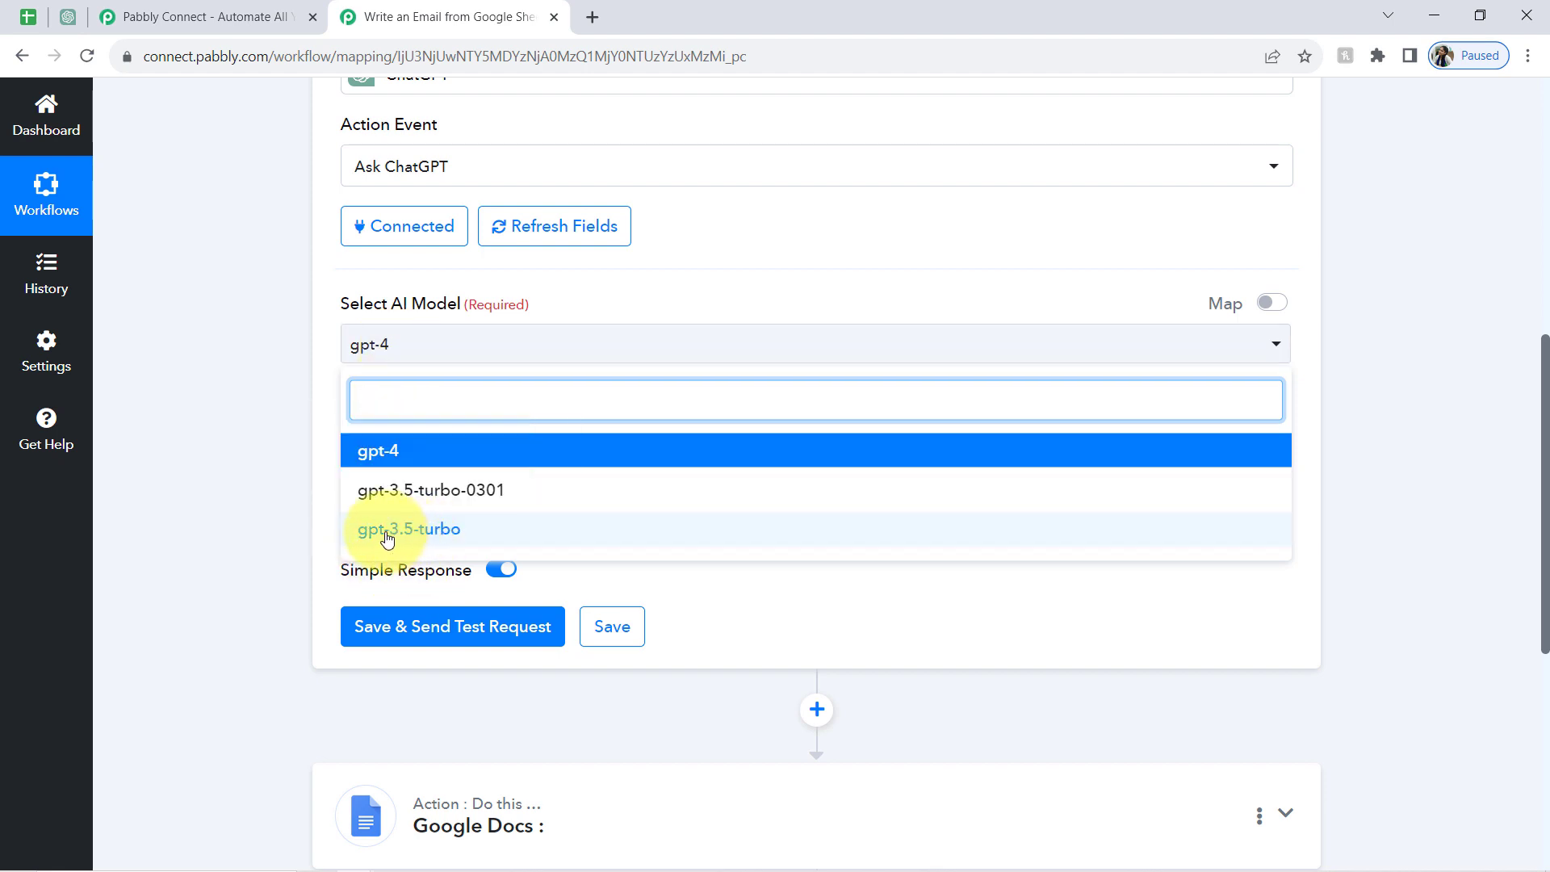
{"action": "left_click", "coordinate": [426, 530]}
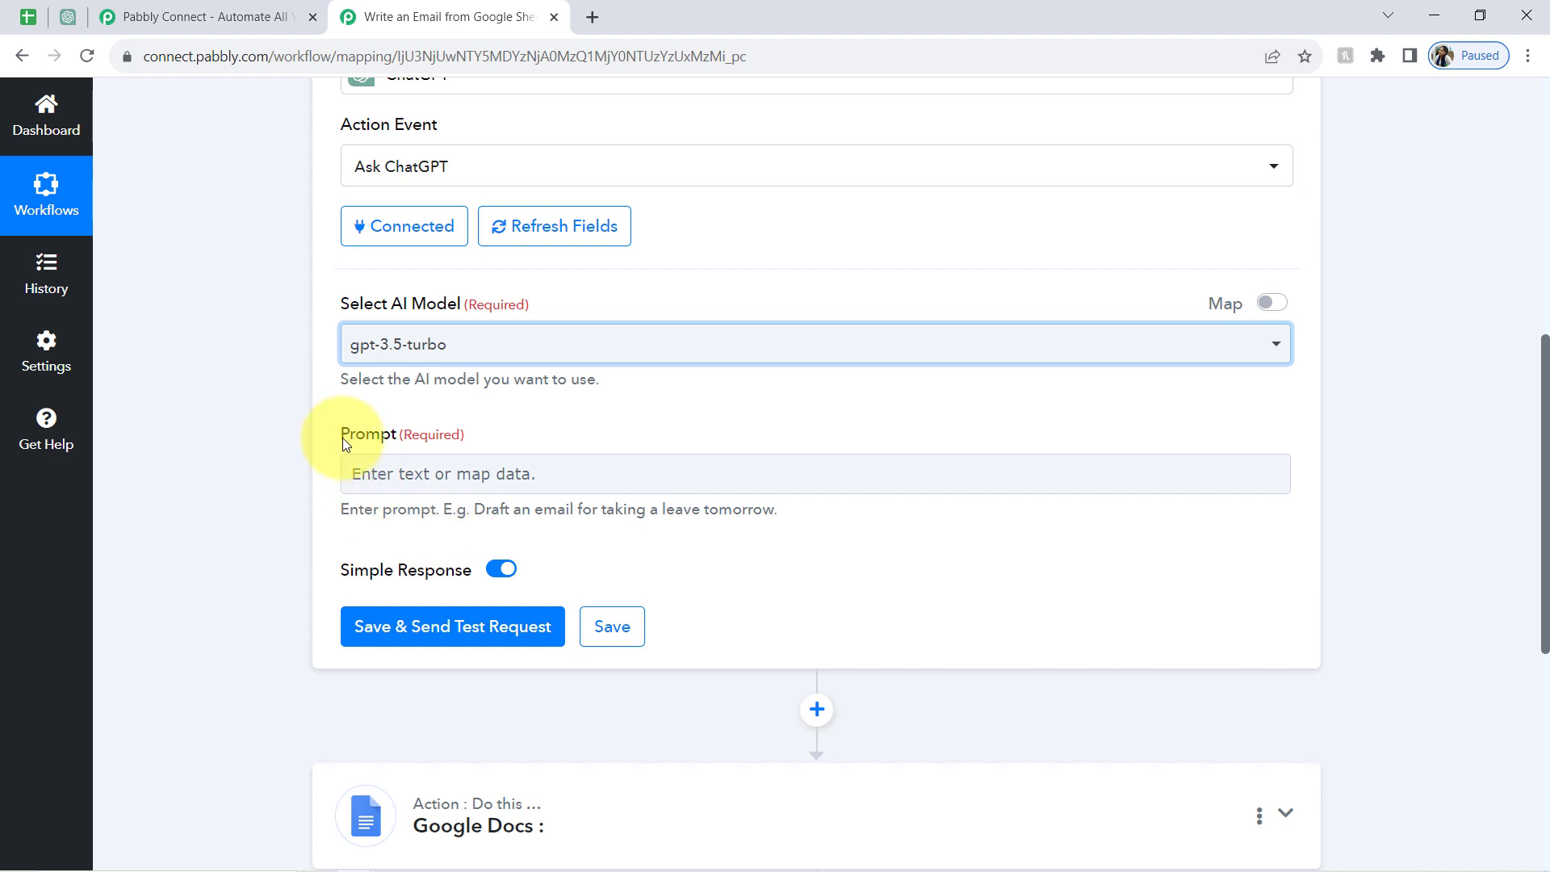
{"action": "left_click_drag", "start_coordinate": [342, 439], "coordinate": [384, 441]}
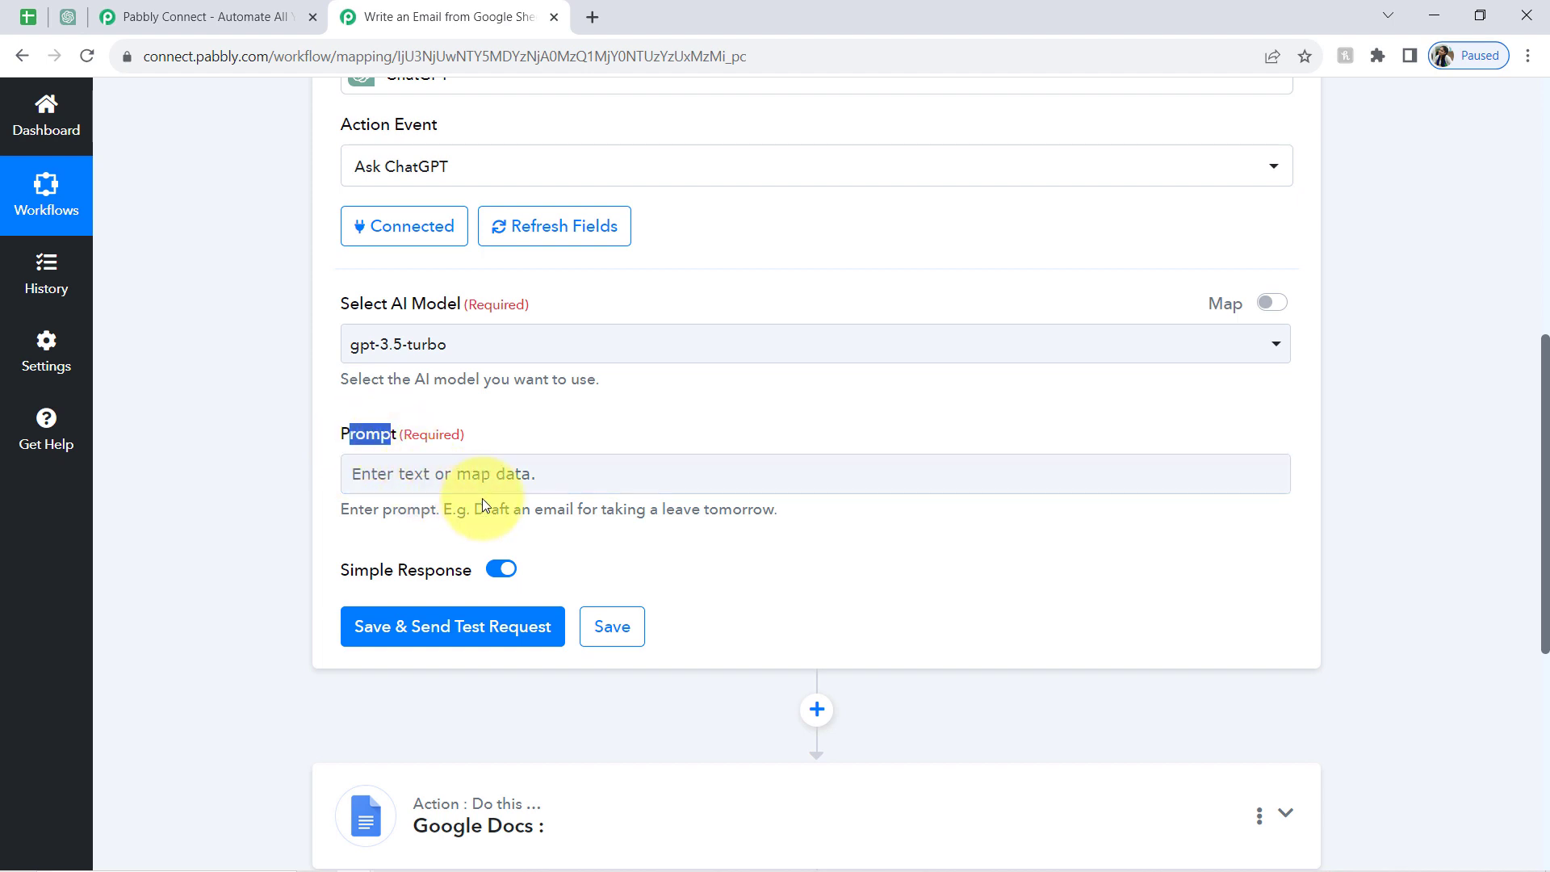
{"action": "left_click_drag", "start_coordinate": [486, 503], "coordinate": [732, 514]}
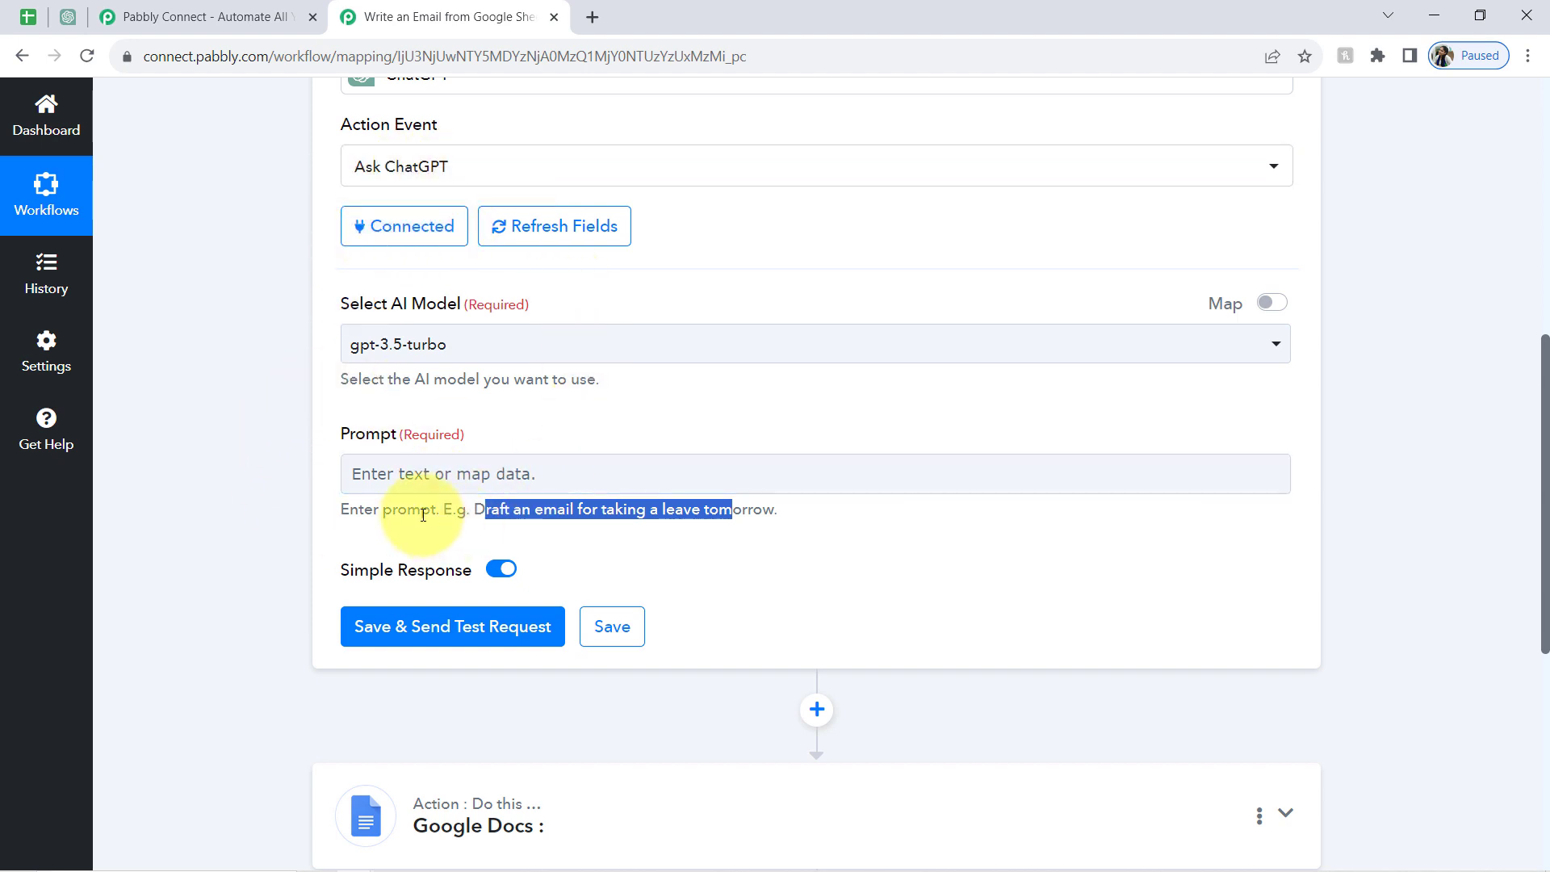
- Begin the Prompt of the Ask ChatGPT action with "Write an Email on this topic -"
{"action": "left_click", "coordinate": [339, 437]}
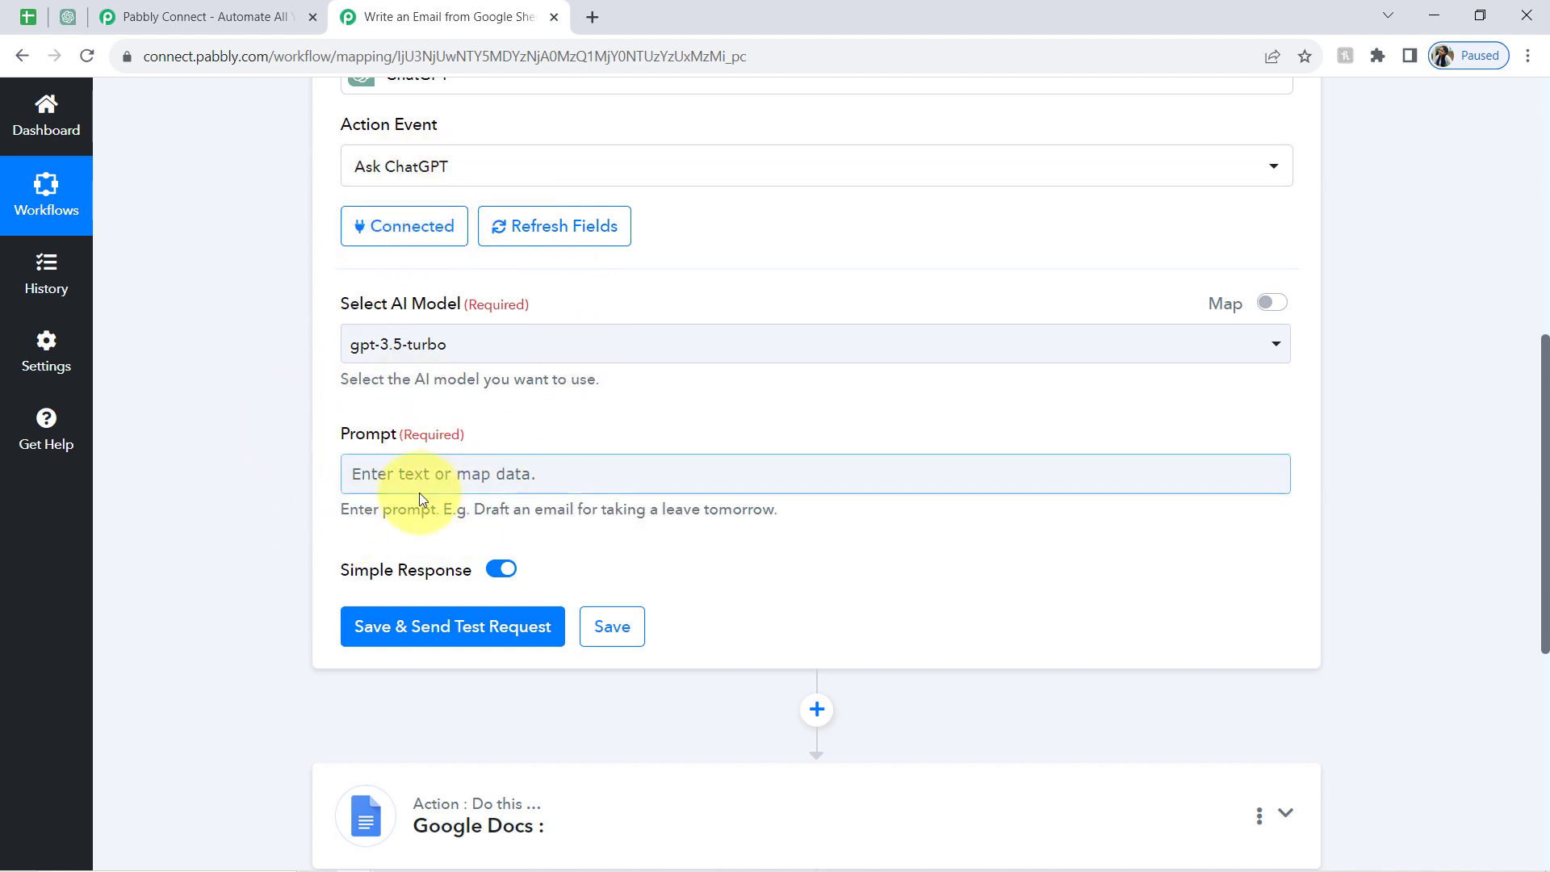
{"action": "left_click", "coordinate": [373, 470]}
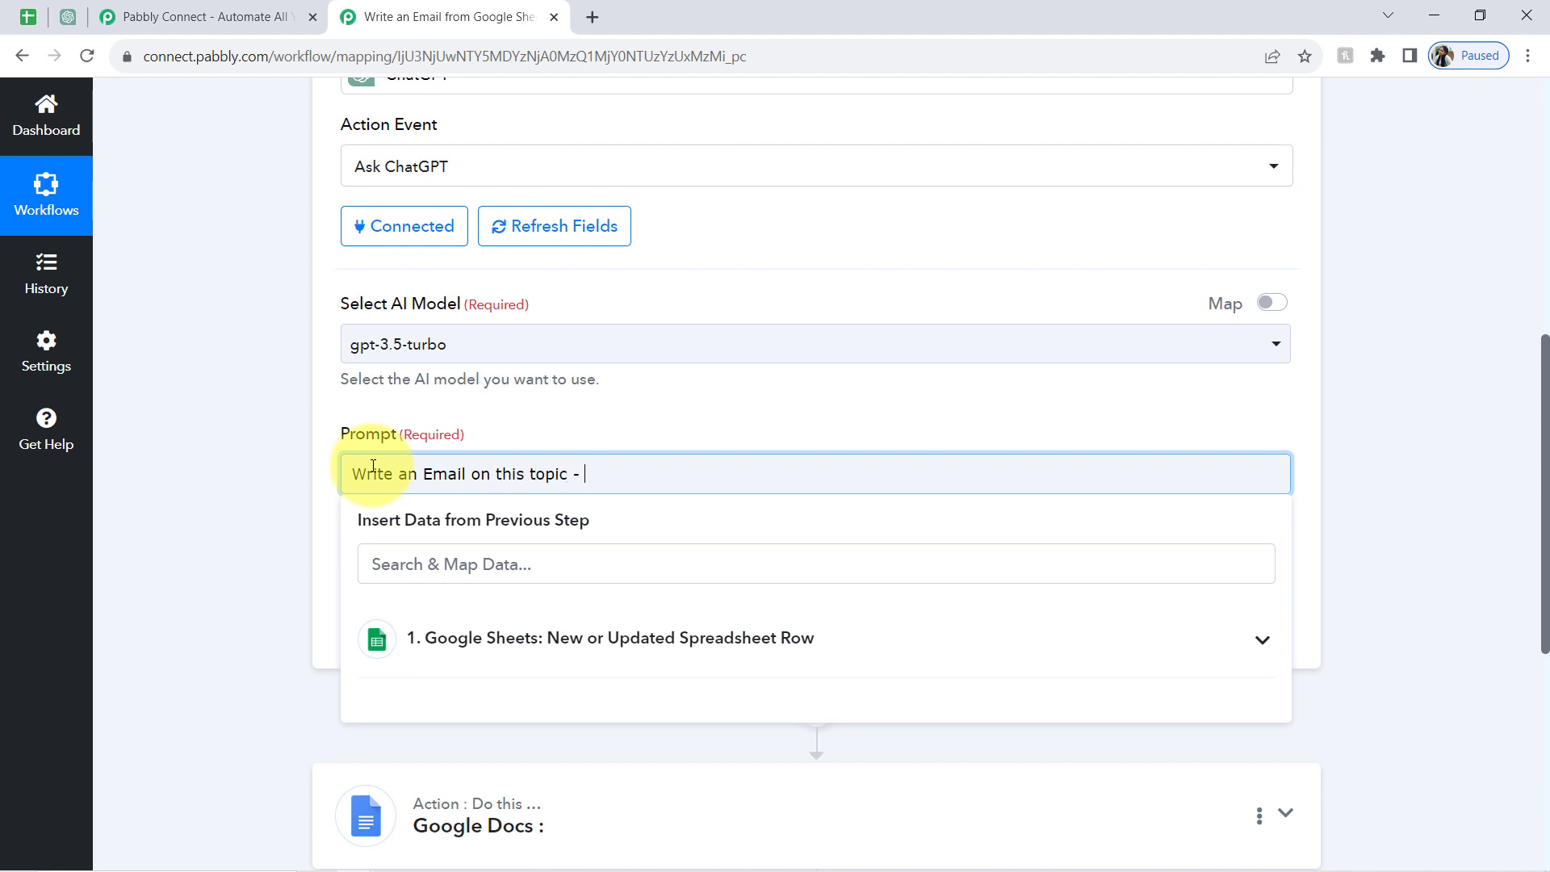
{"action": "left_click", "coordinate": [580, 469]}
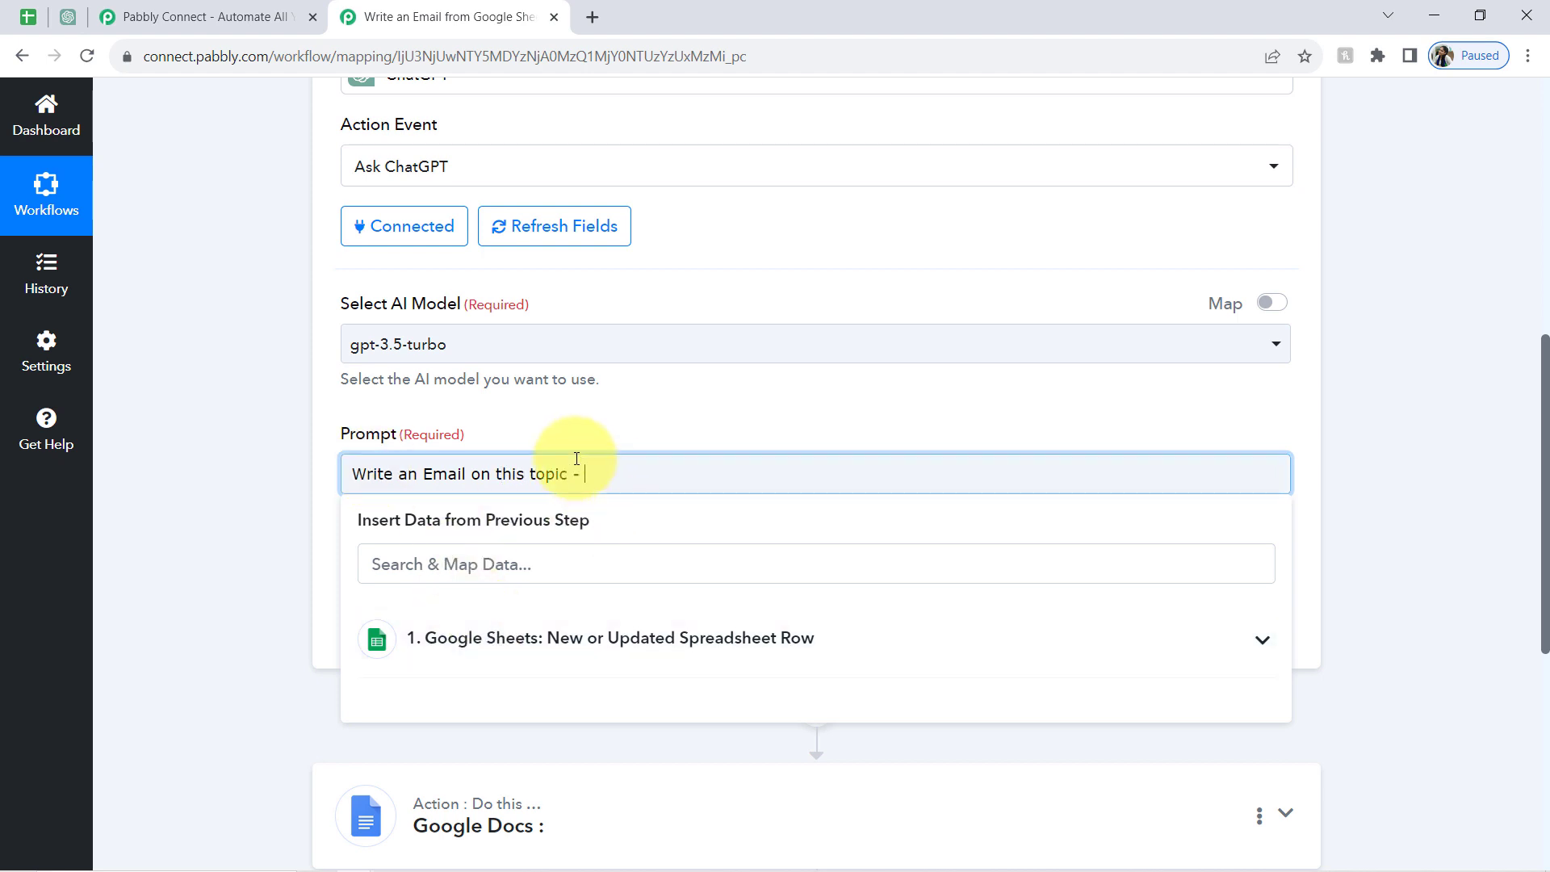
- Check the email topic in the Email Topics spreadsheet and in the response received by the Google Sheets trigger
{"action": "left_click", "coordinate": [28, 16]}
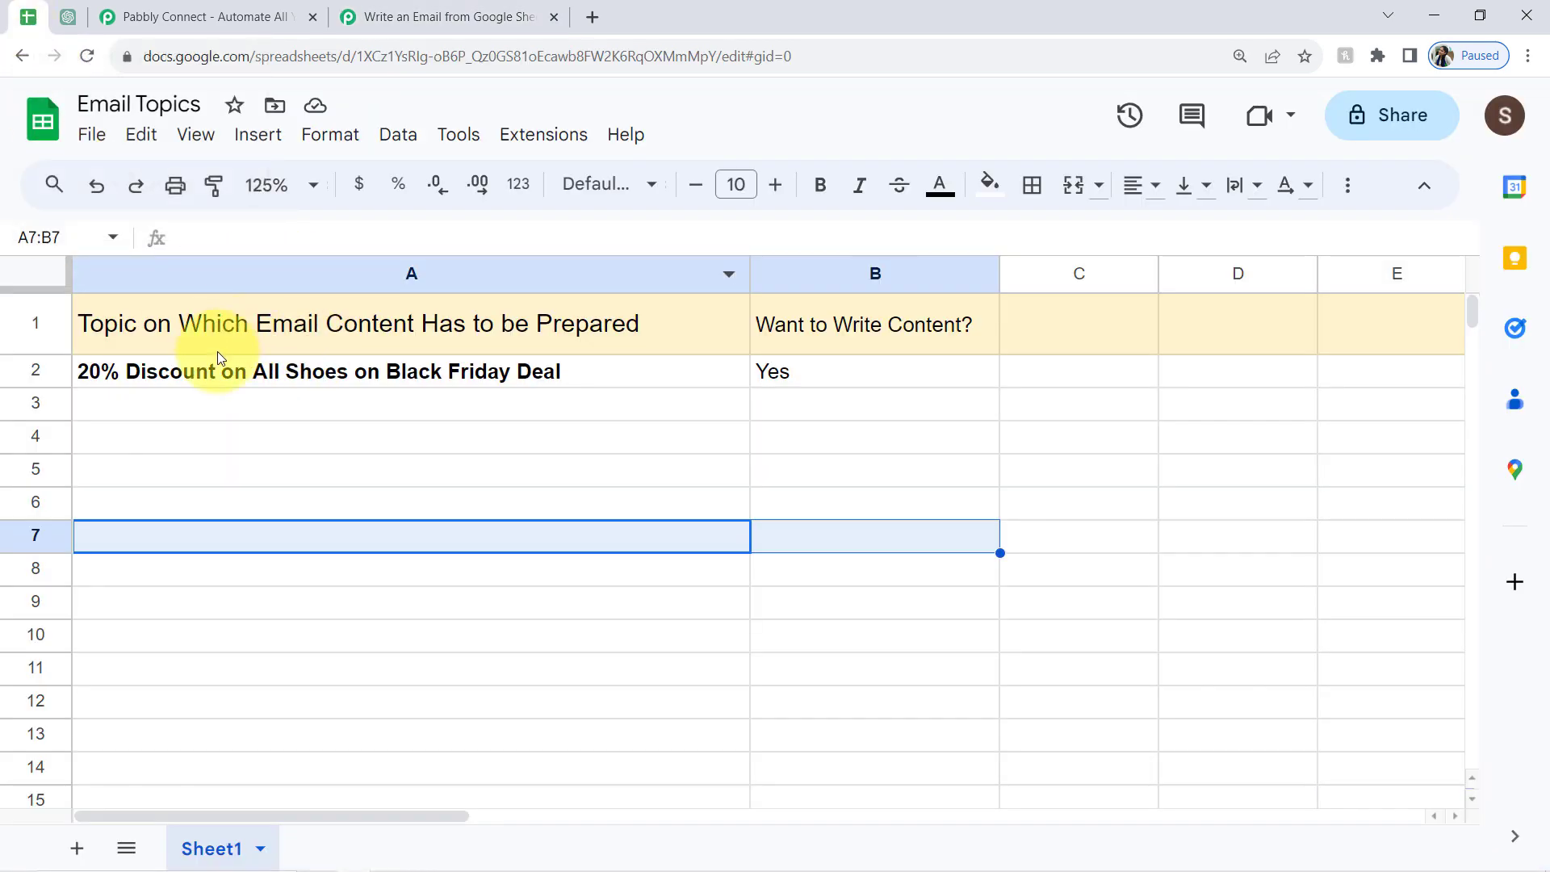
{"action": "left_click", "coordinate": [396, 17]}
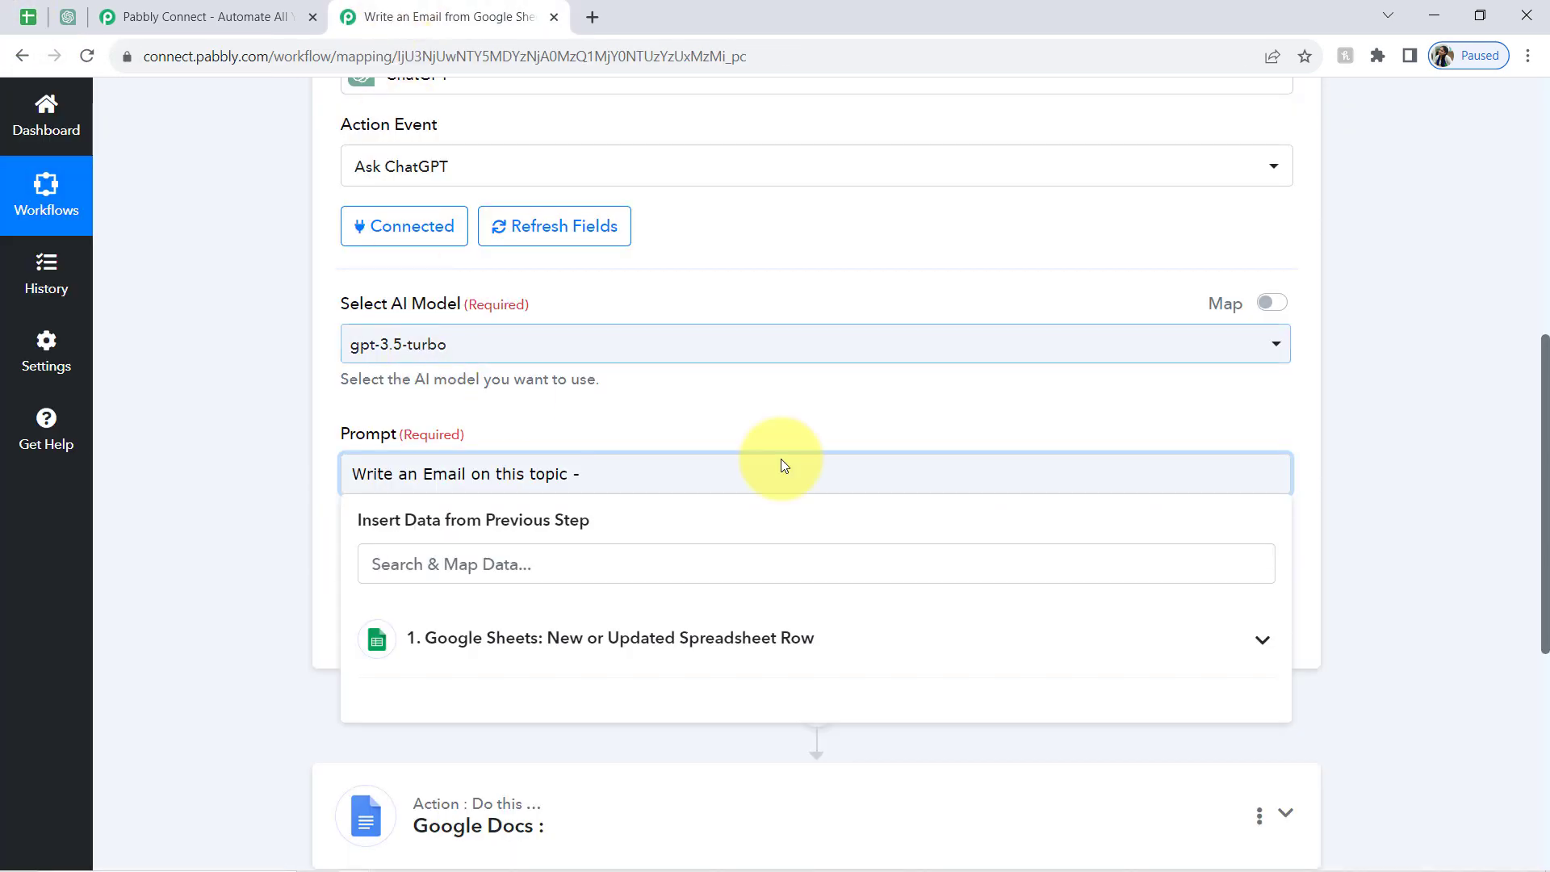
{"action": "left_click_drag", "start_coordinate": [1545, 510], "coordinate": [1491, 314]}
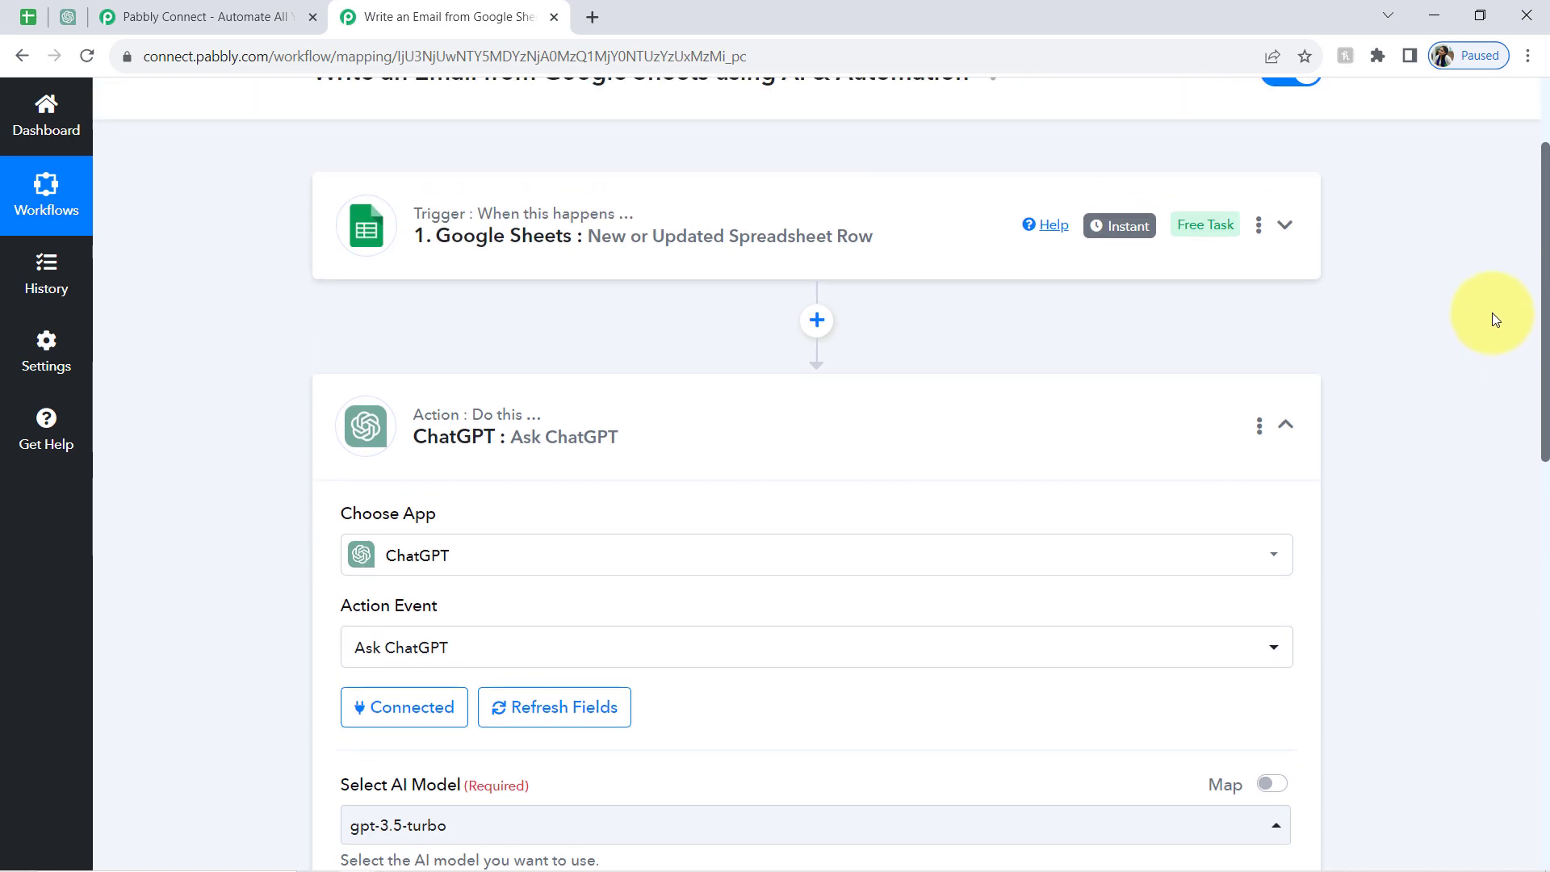
{"action": "left_click", "coordinate": [864, 239]}
{"action": "left_click_drag", "start_coordinate": [1546, 177], "coordinate": [1534, 440]}
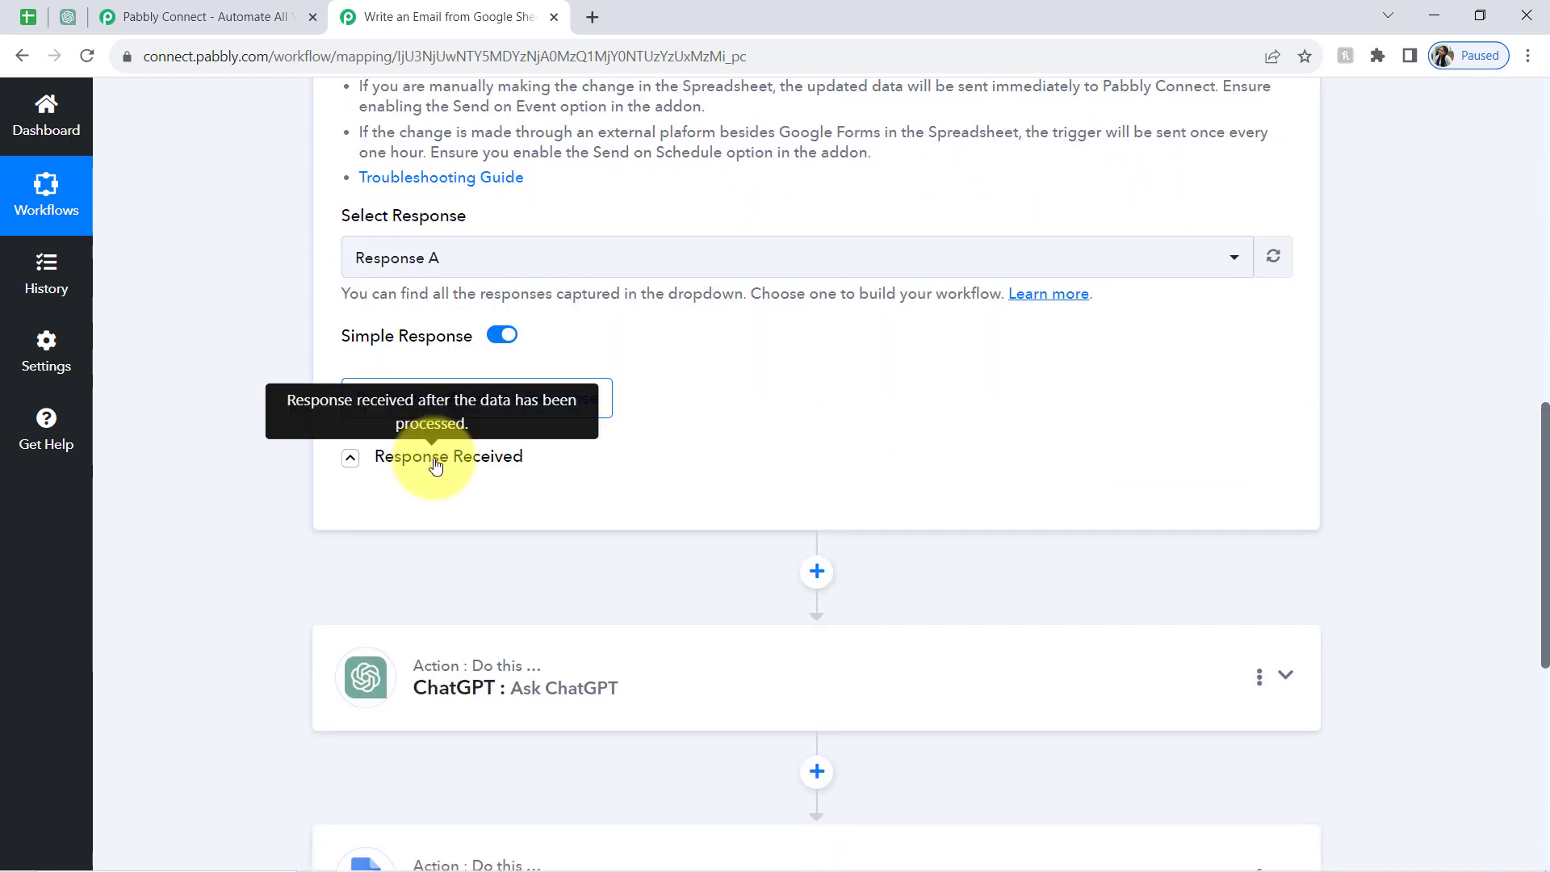
{"action": "left_click", "coordinate": [422, 459]}
{"action": "left_click_drag", "start_coordinate": [1546, 384], "coordinate": [1519, 616]}
{"action": "left_click", "coordinate": [1062, 374]}
{"action": "key", "text": "ctrl+a"}
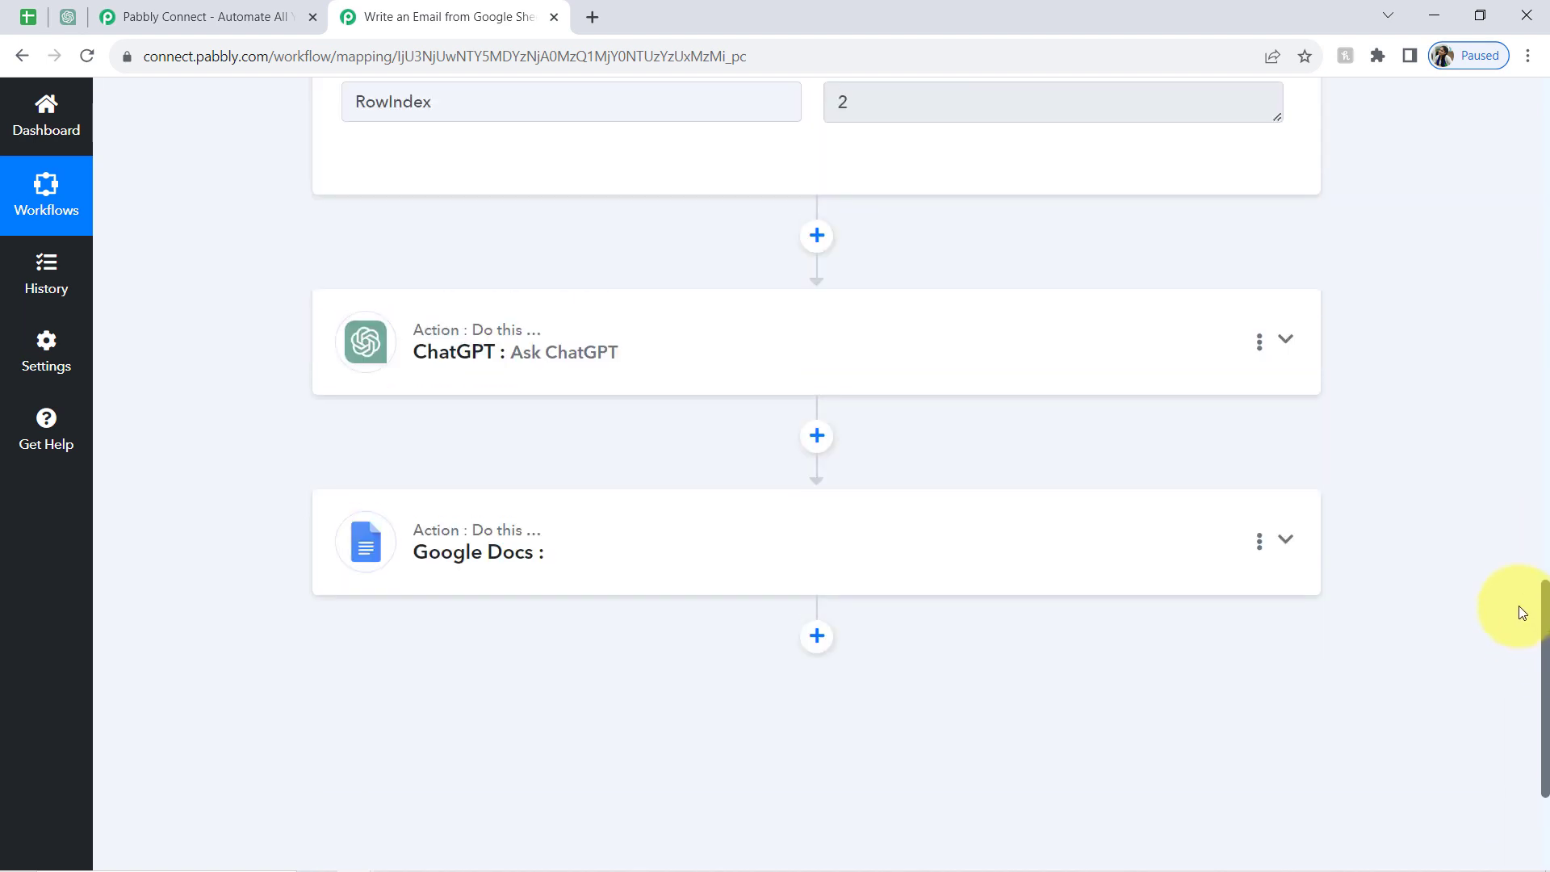
- Reopen the Ask ChatGPT action and map the trigger's "Topic On Which Email Content Has To Be Prepared" value at the end of the Prompt
{"action": "left_click", "coordinate": [471, 388]}
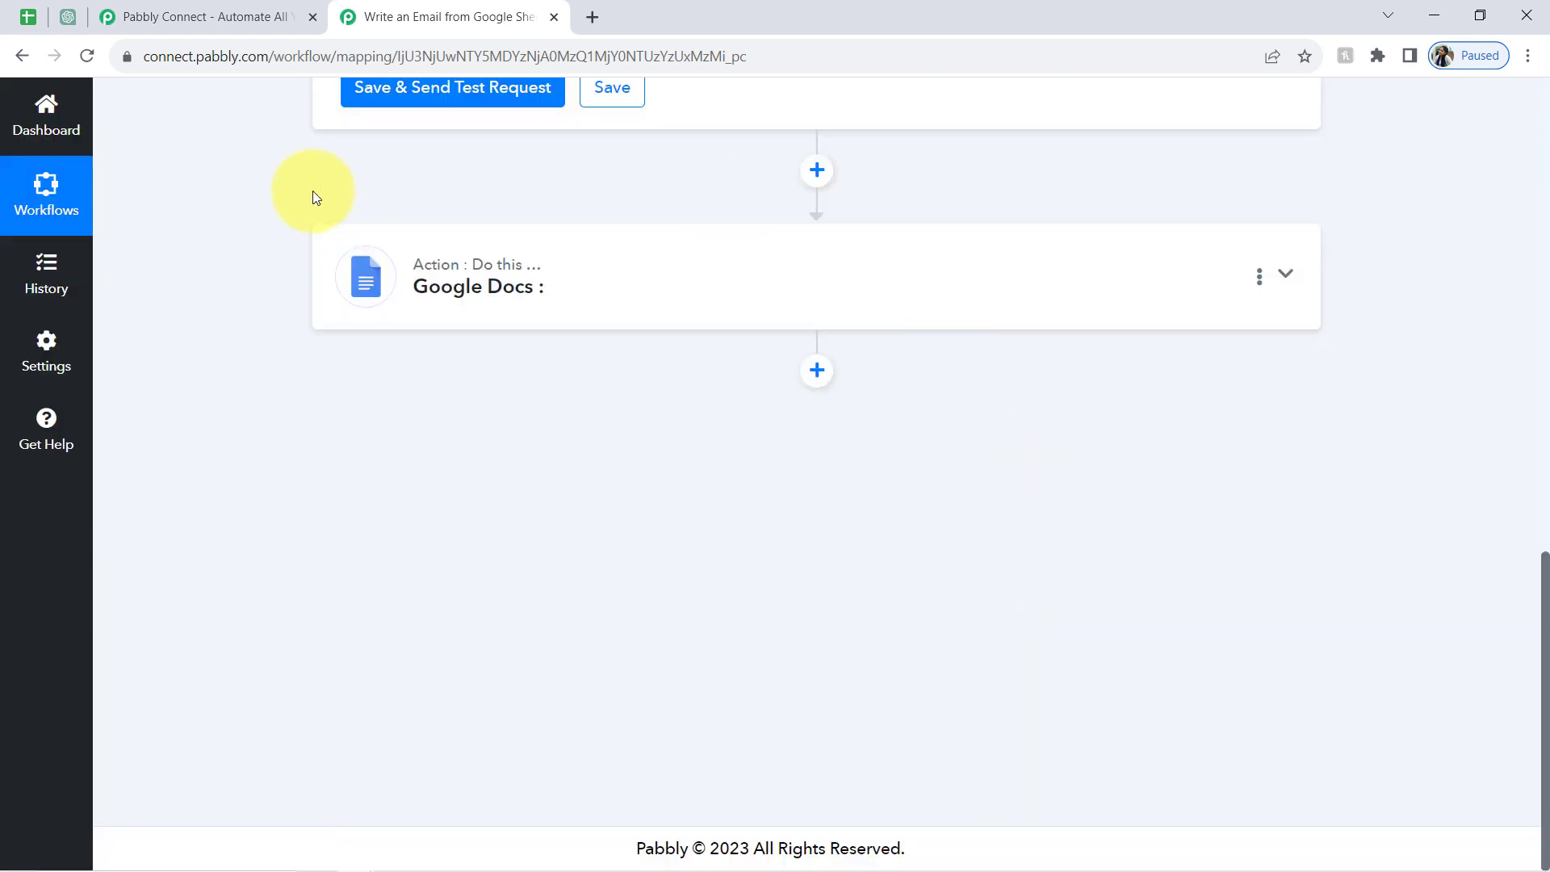
{"action": "scroll", "coordinate": [295, 190], "scroll_direction": "up", "scroll_amount": 5}
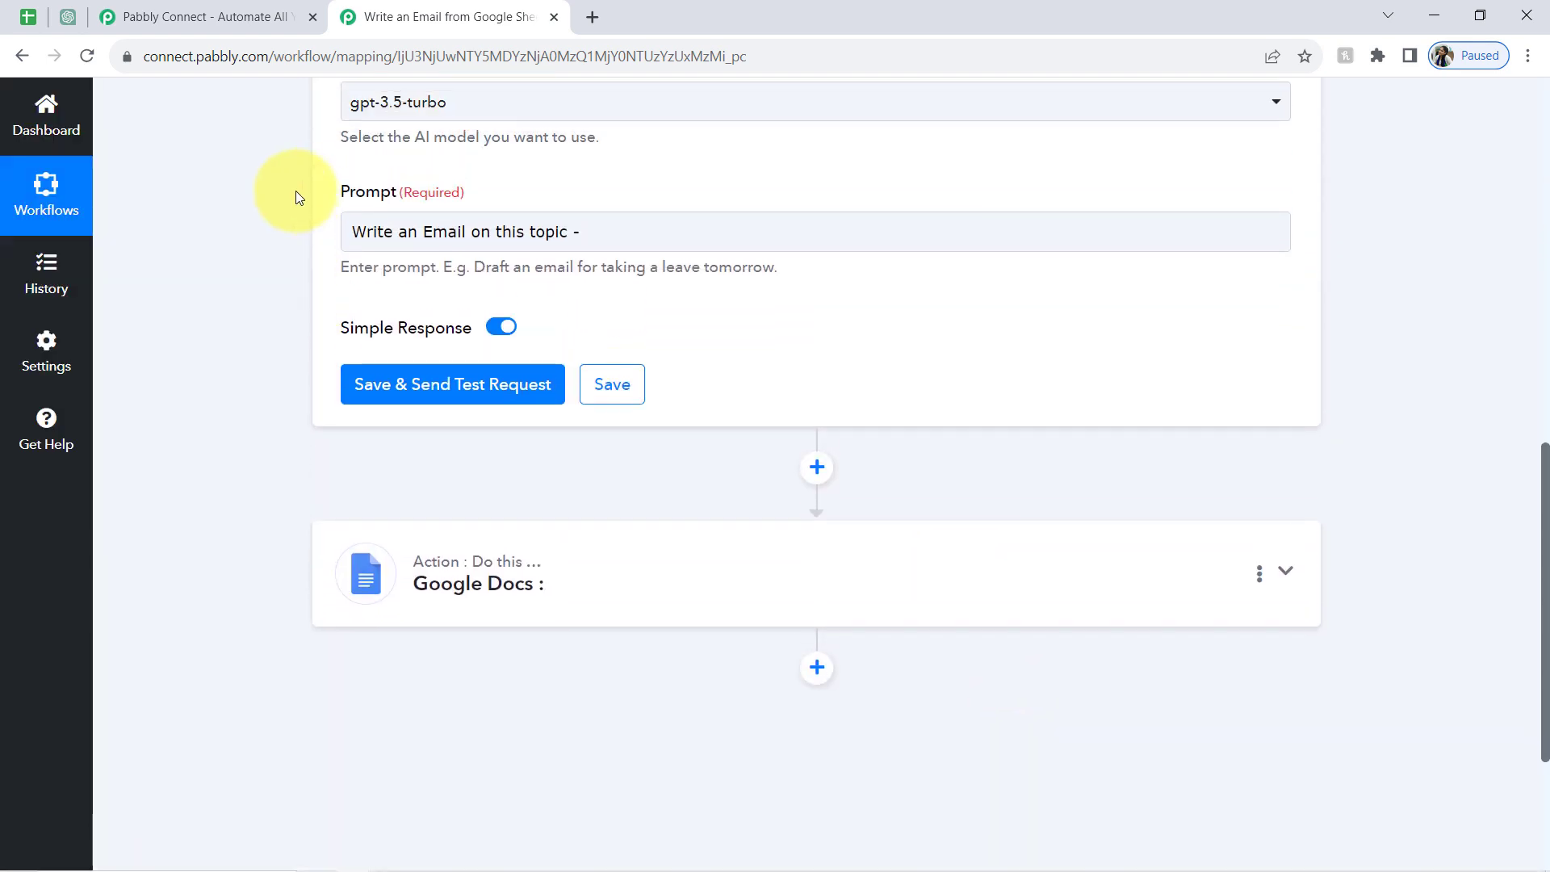
{"action": "scroll", "coordinate": [303, 171], "scroll_direction": "up", "scroll_amount": 1}
{"action": "left_click", "coordinate": [625, 339]}
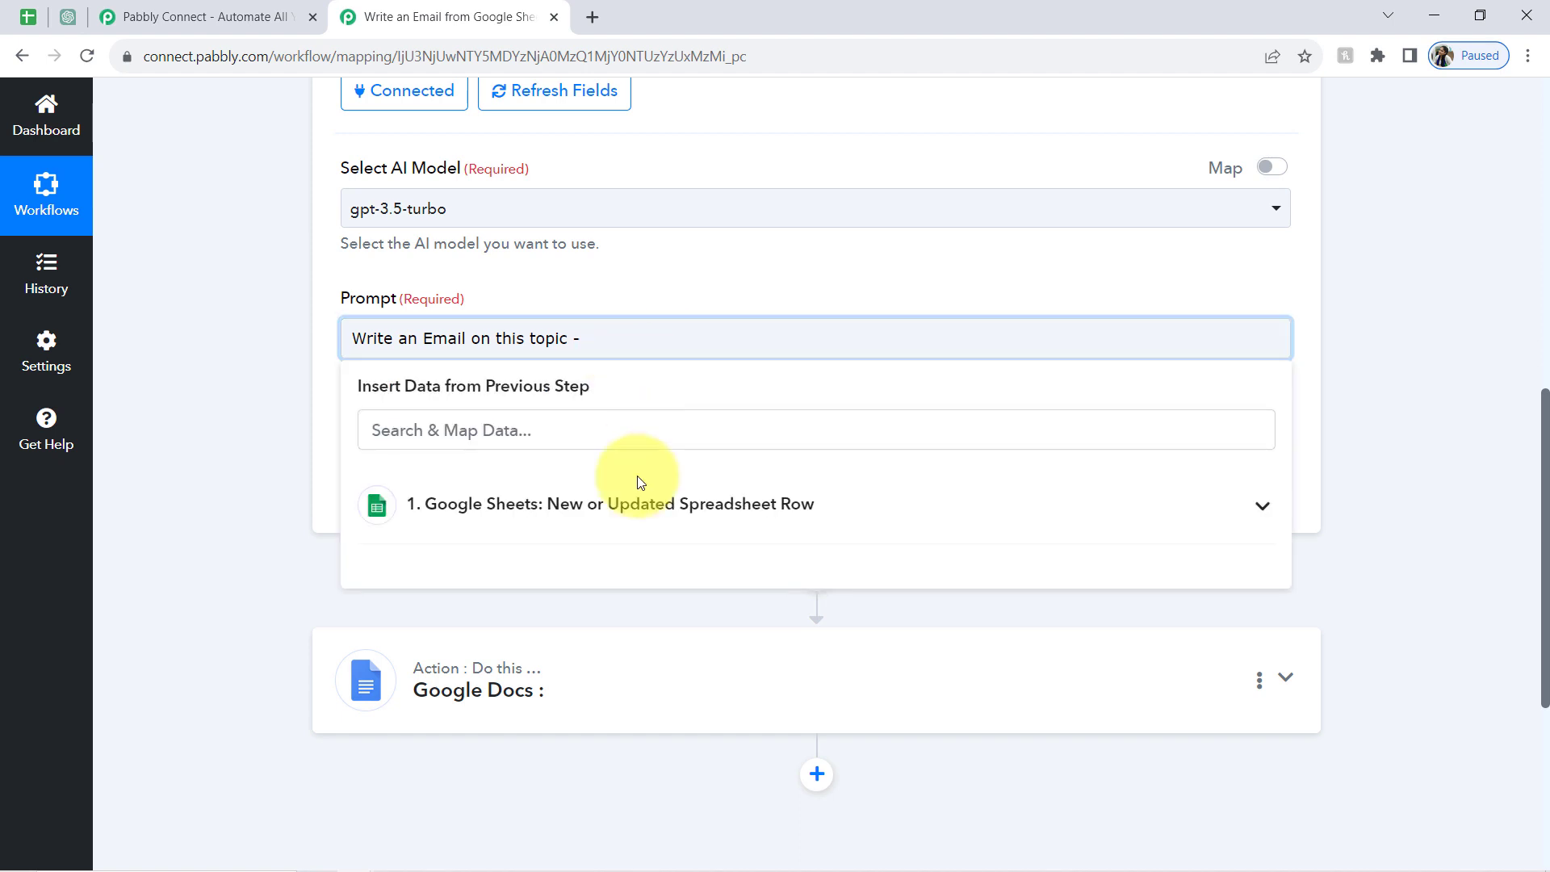
{"action": "left_click", "coordinate": [574, 495]}
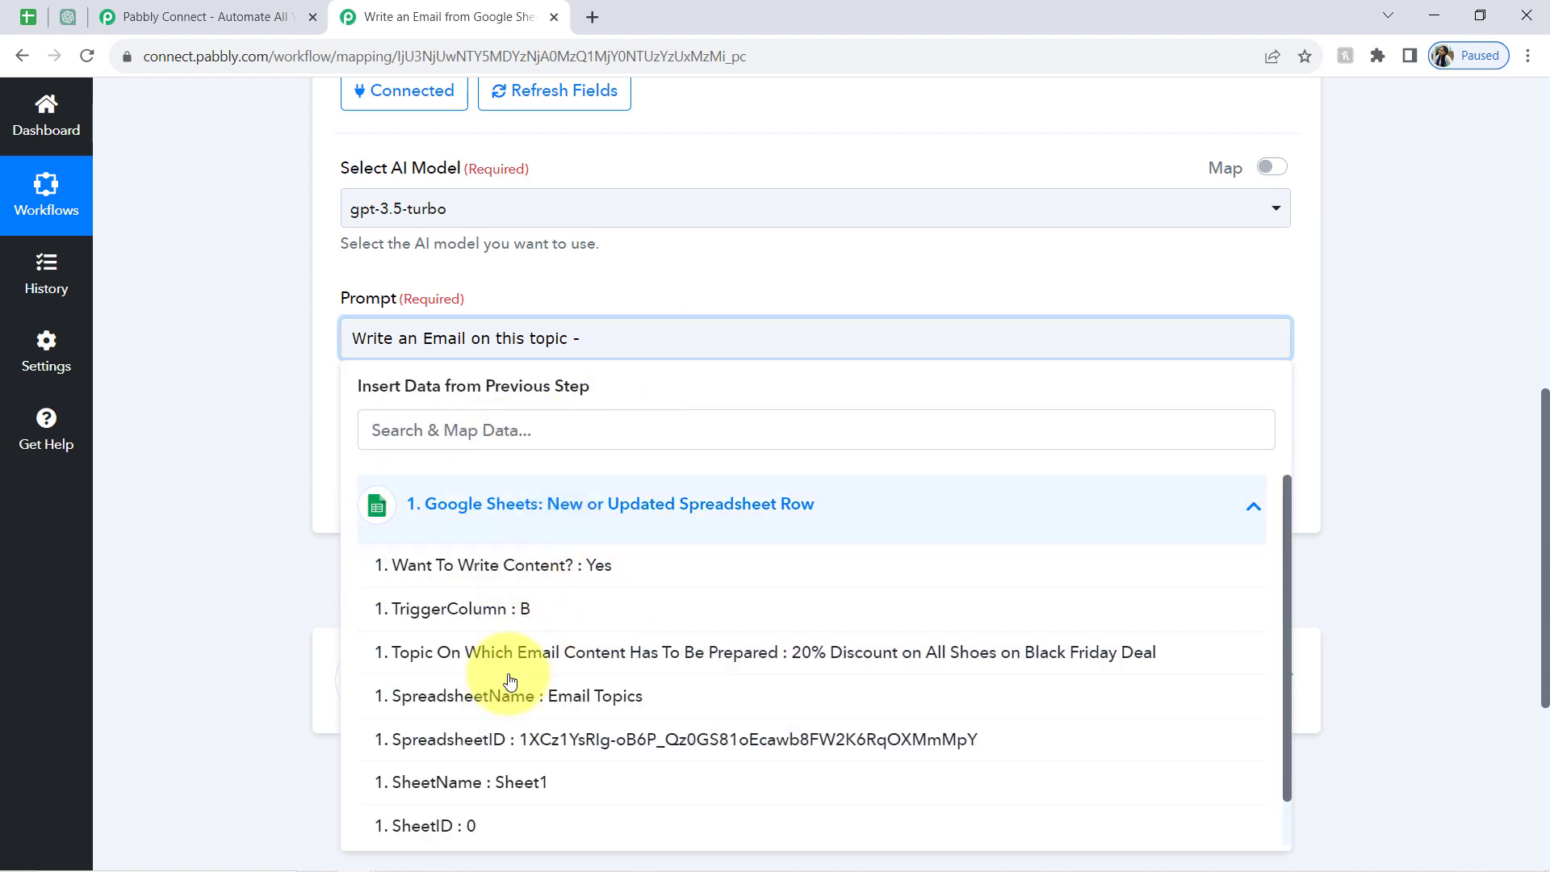
{"action": "left_click", "coordinate": [631, 664]}
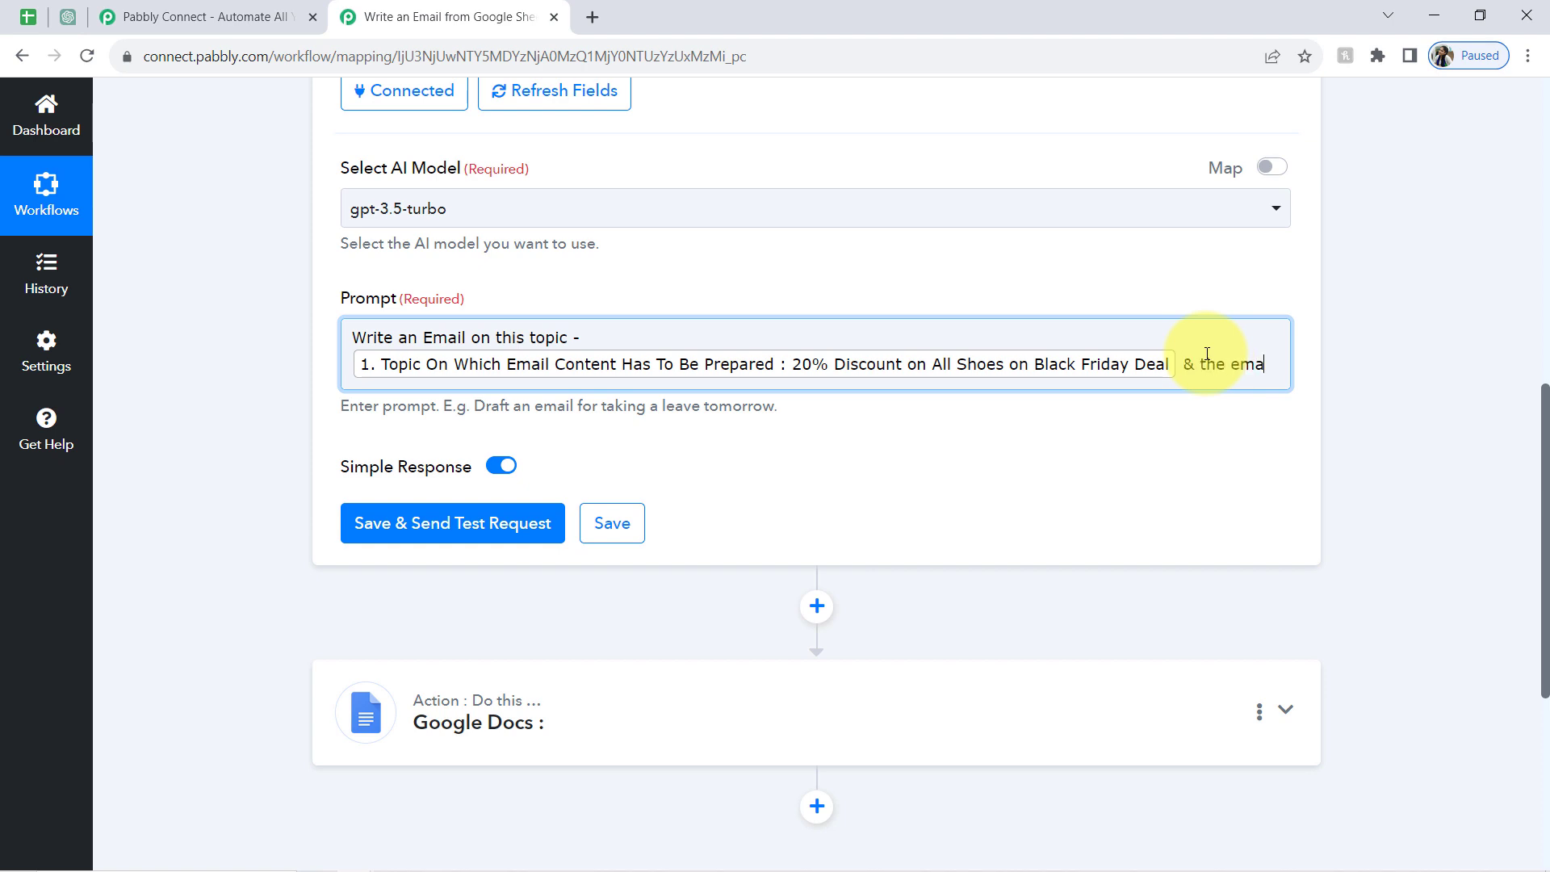
- Append "& the email should not exceed the 150 wordd limit. Also, provide email with a proper formatting" to the Prompt after the mapped topic
{"action": "type", "text": "il should not exceed the 150 word limit"}
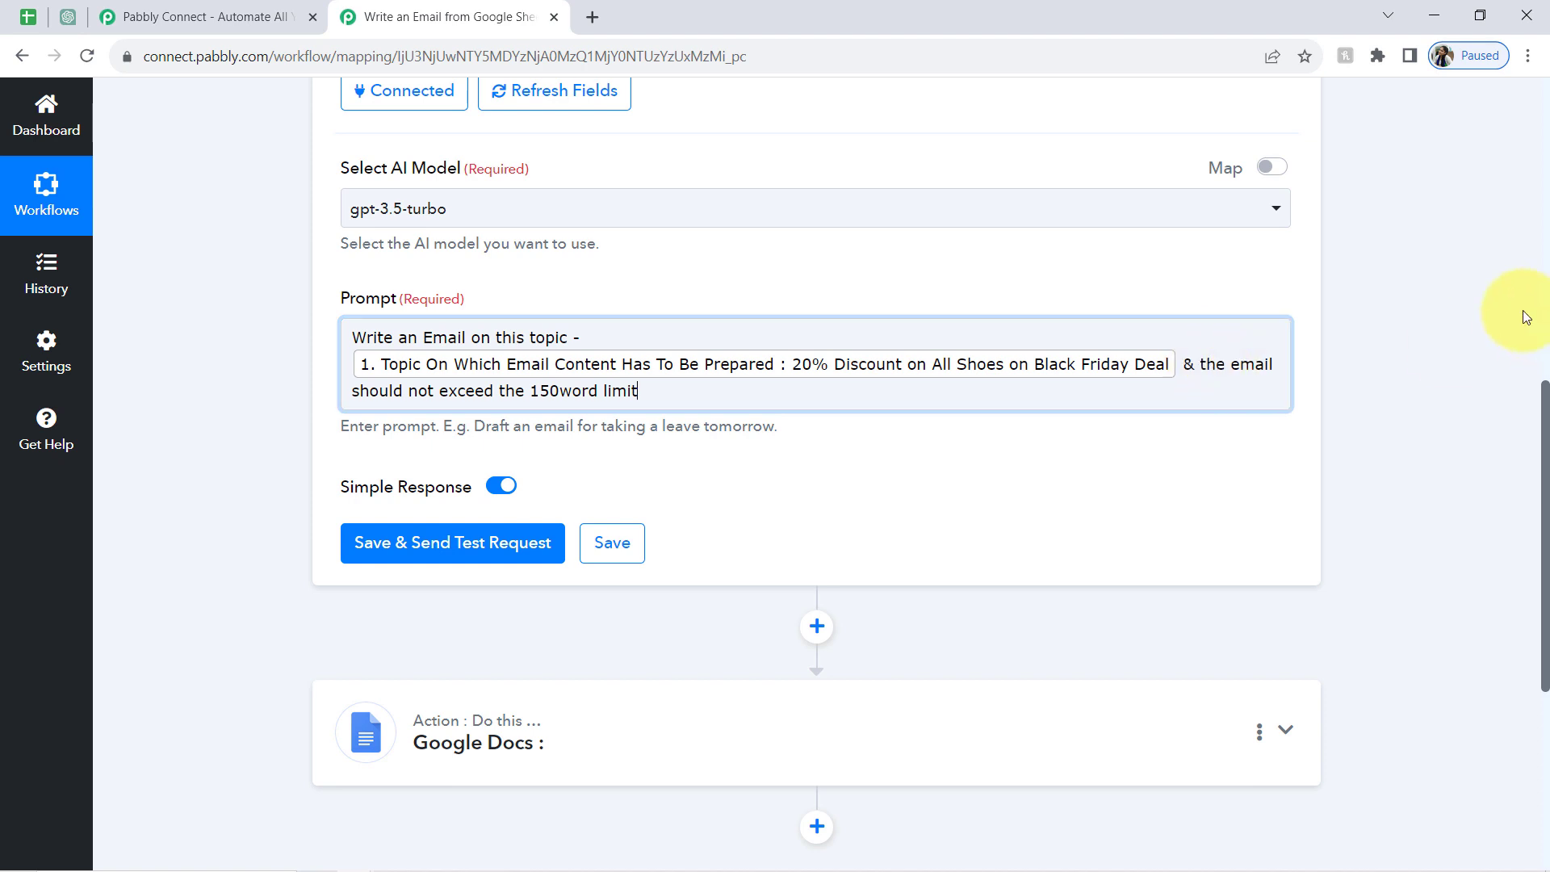
{"action": "left_click", "coordinate": [561, 392]}
{"action": "type", "text": "d"}
{"action": "left_click", "coordinate": [698, 395]}
{"action": "type", "text": ". Also, provide email with a proper formatting"}
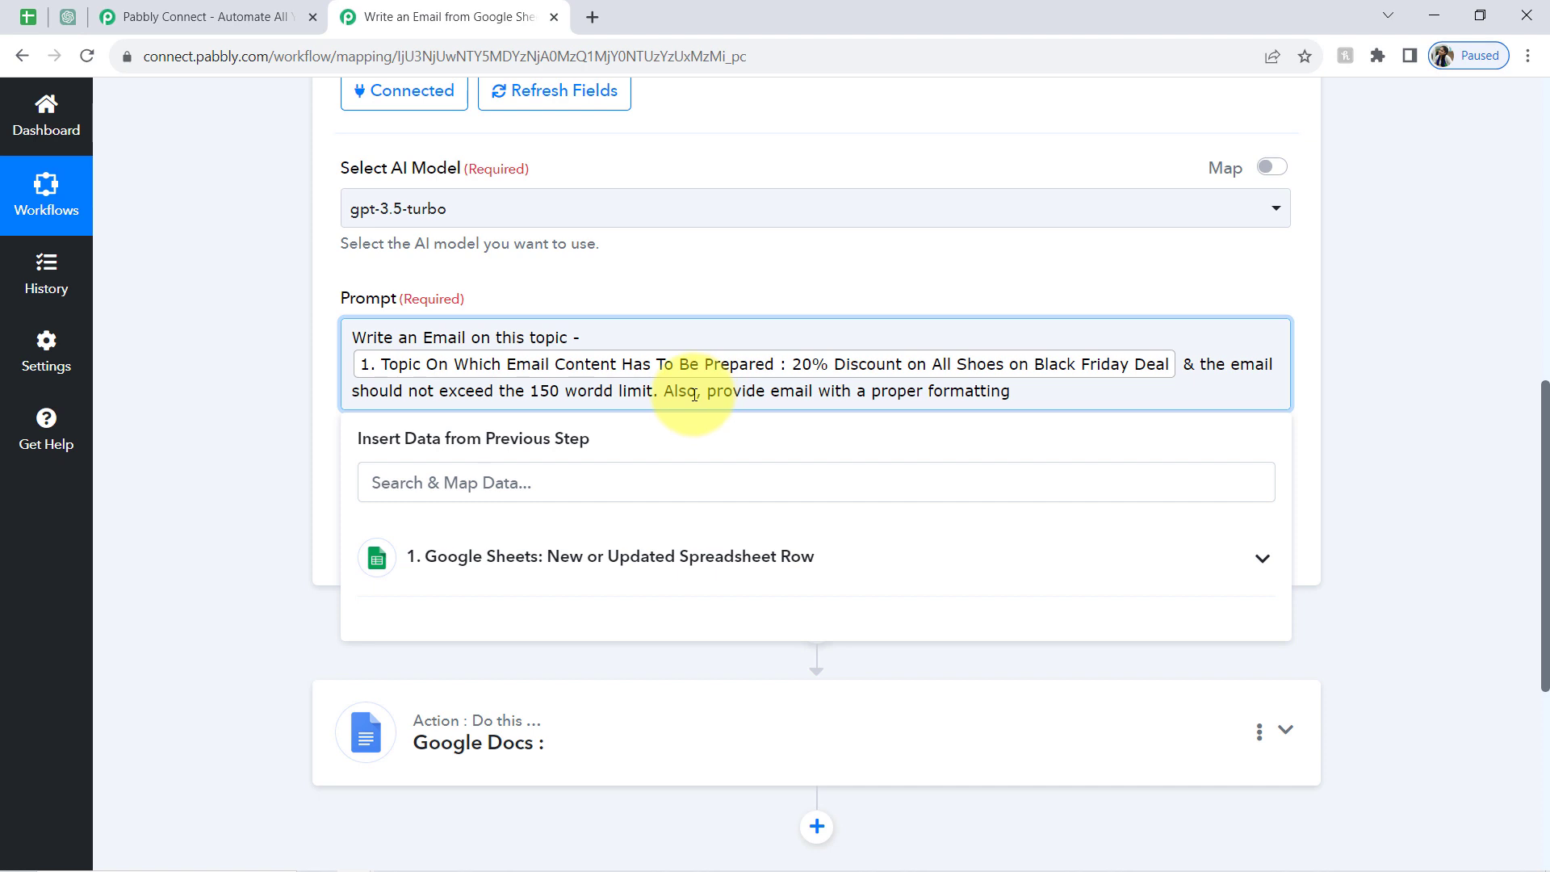
{"action": "left_click", "coordinate": [143, 428]}
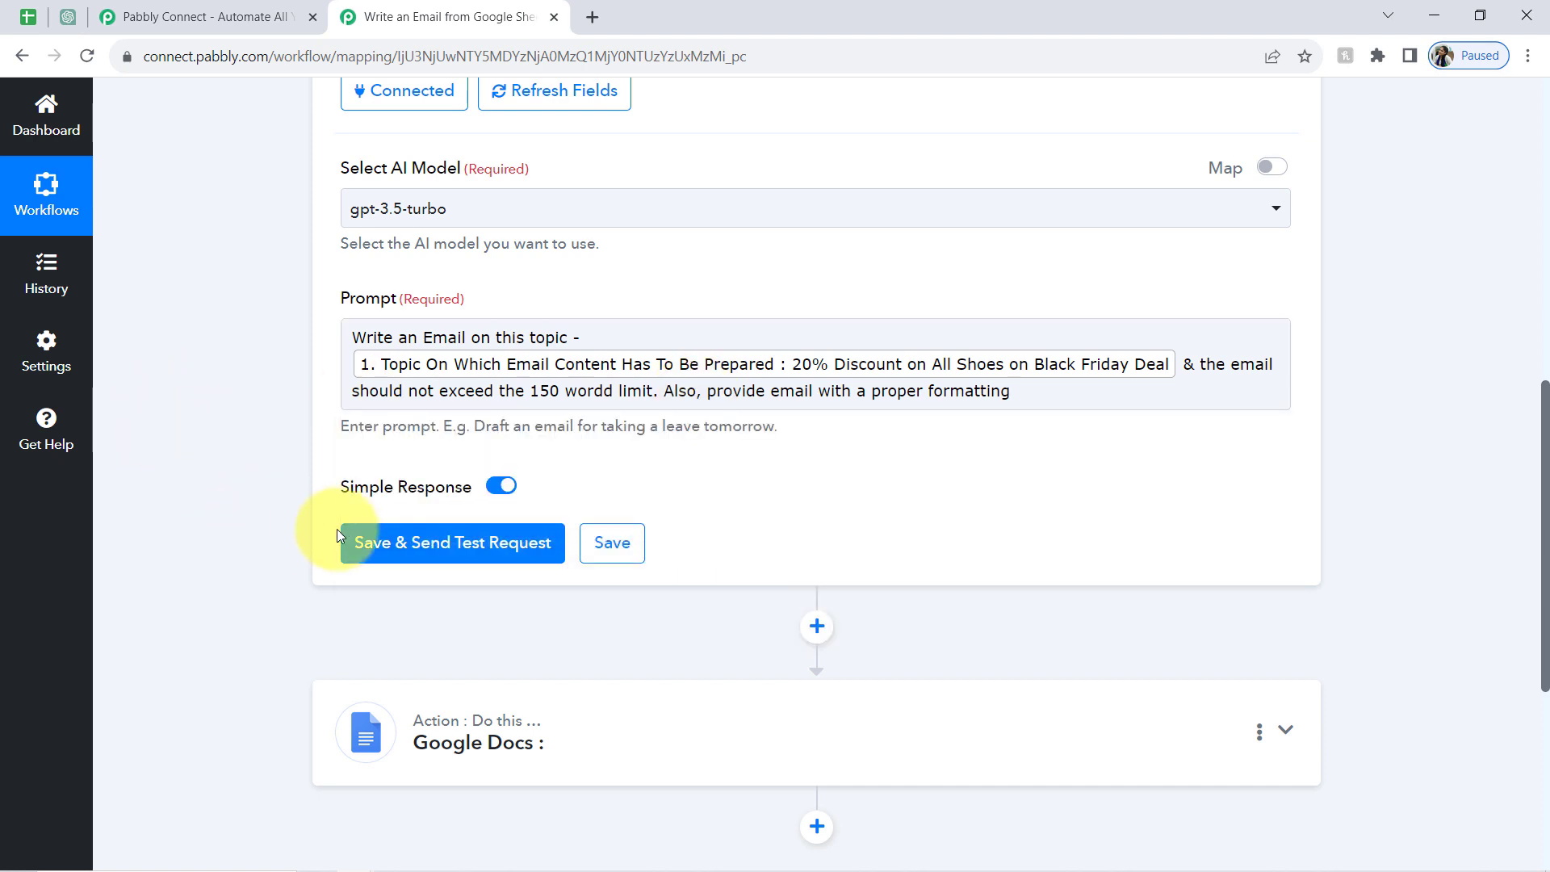
- Save the Ask ChatGPT action with a test request and enlarge the Choices 0 Message Content value in its response
{"action": "left_click", "coordinate": [369, 557]}
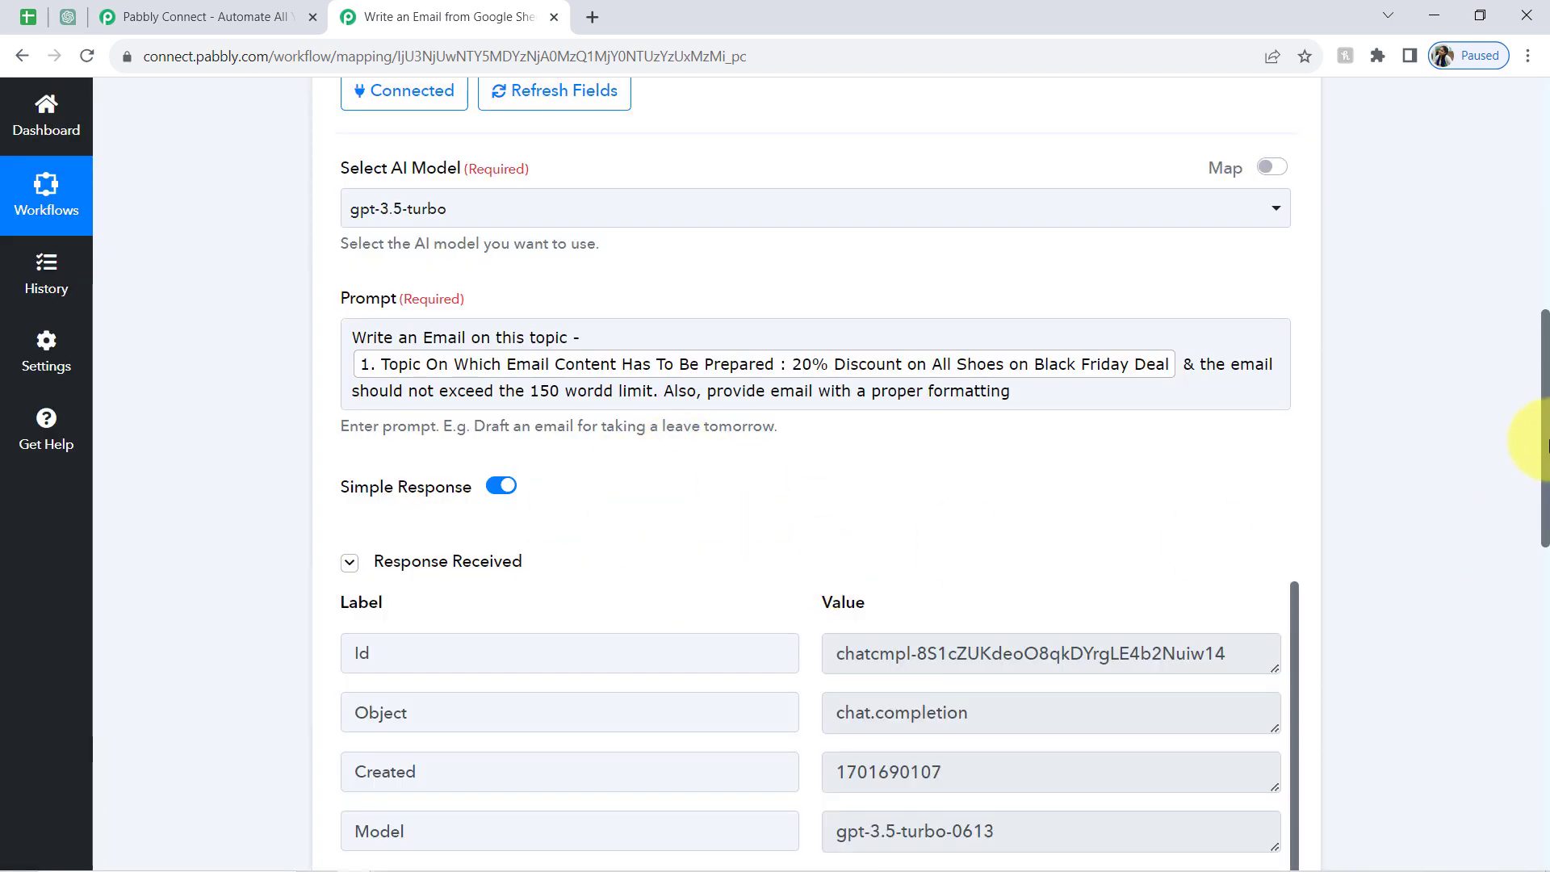
{"action": "left_click_drag", "start_coordinate": [1547, 395], "coordinate": [1546, 563]}
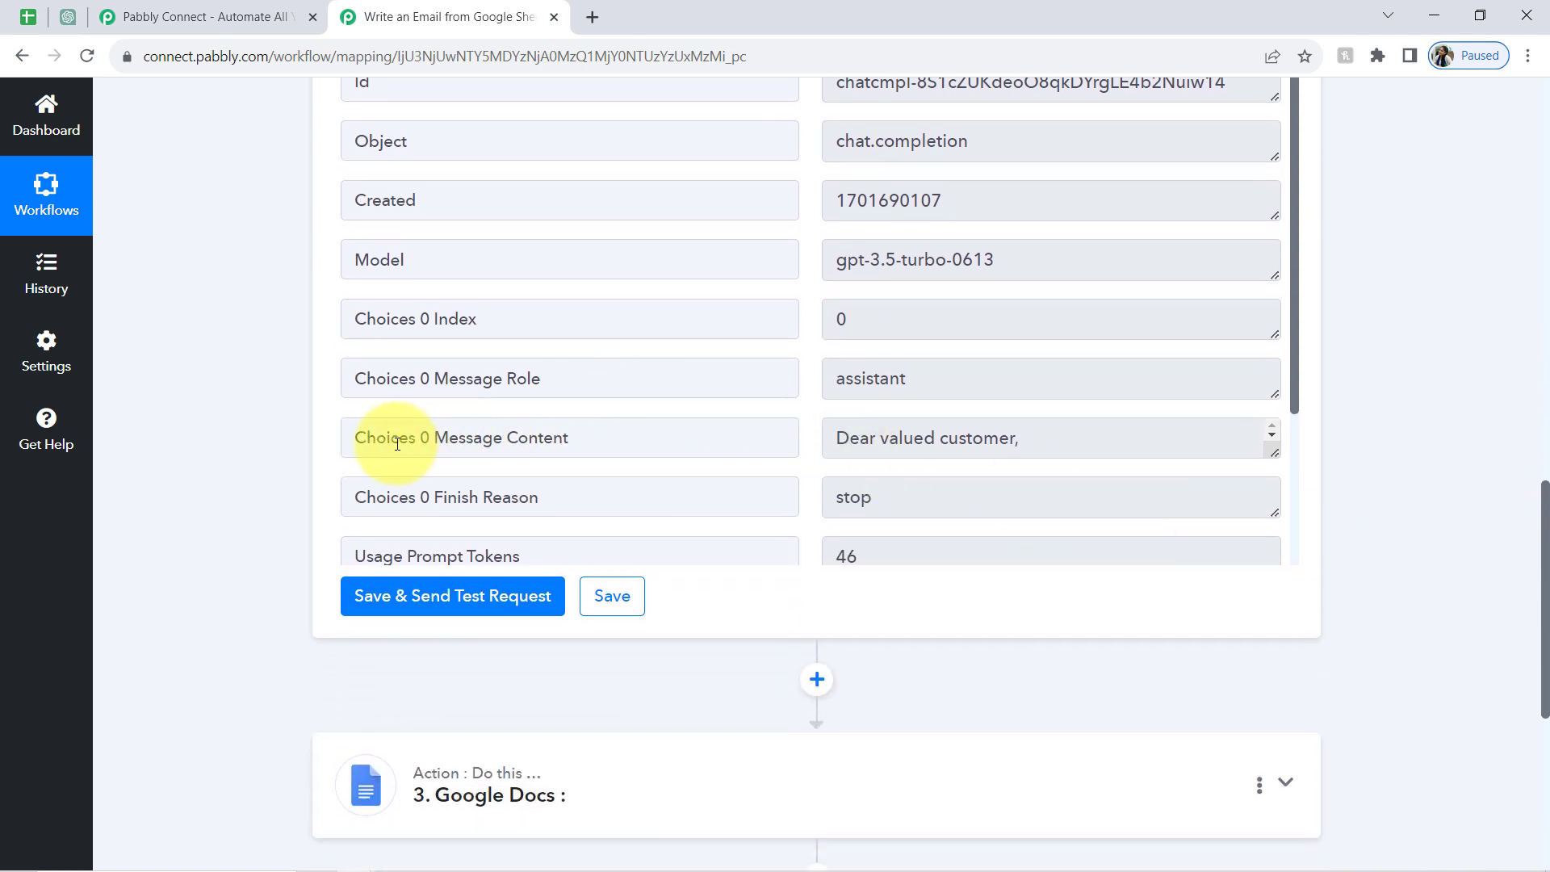
{"action": "left_click_drag", "start_coordinate": [398, 439], "coordinate": [553, 439]}
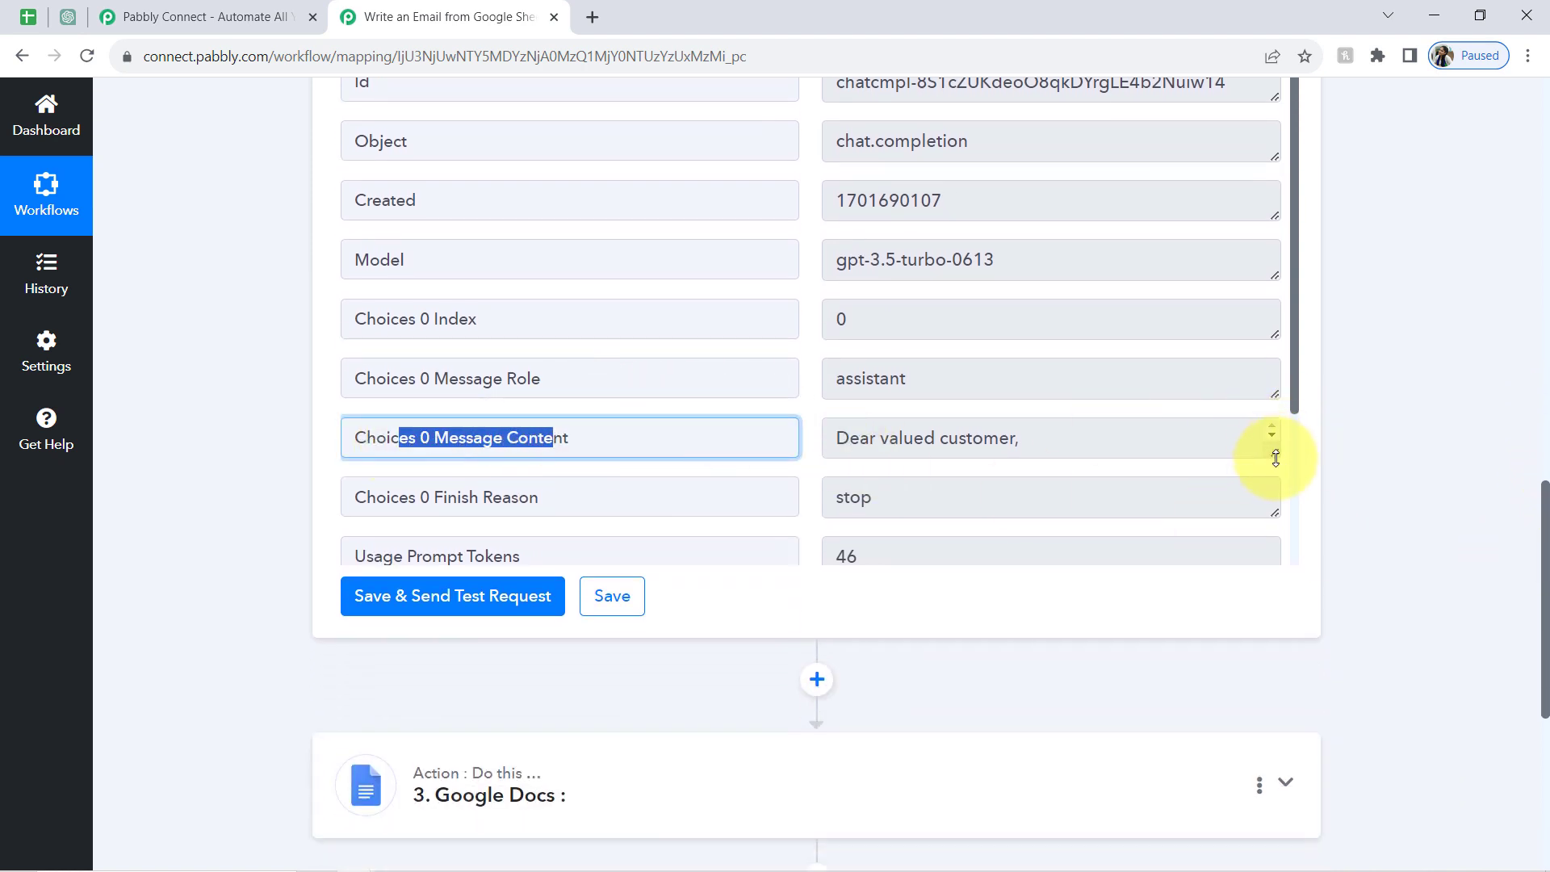
{"action": "left_click_drag", "start_coordinate": [1276, 458], "coordinate": [1280, 692]}
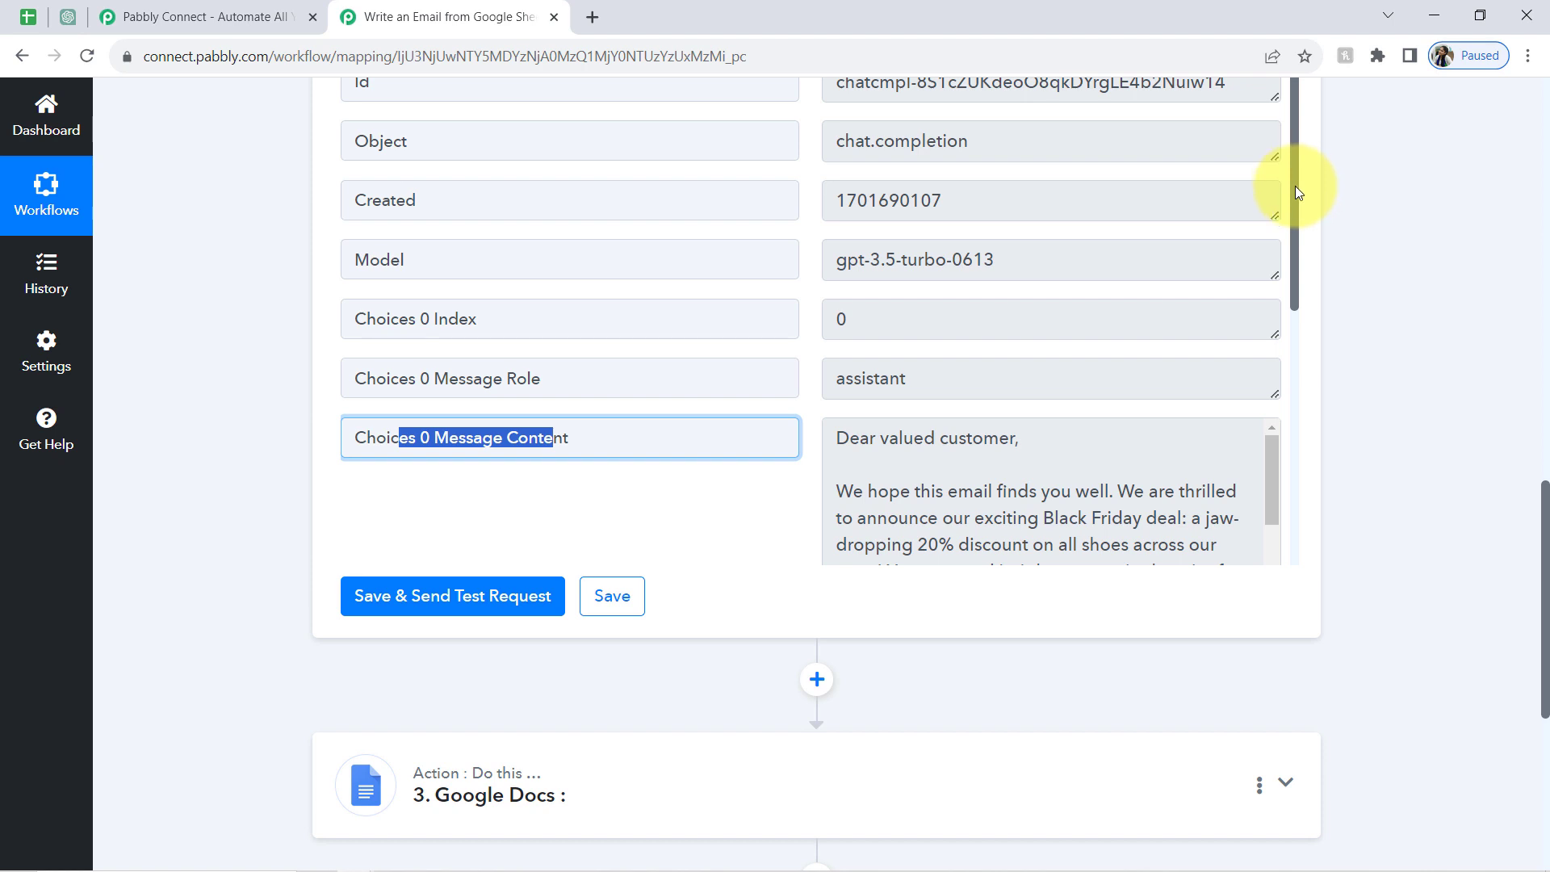
{"action": "left_click_drag", "start_coordinate": [1295, 186], "coordinate": [1273, 349]}
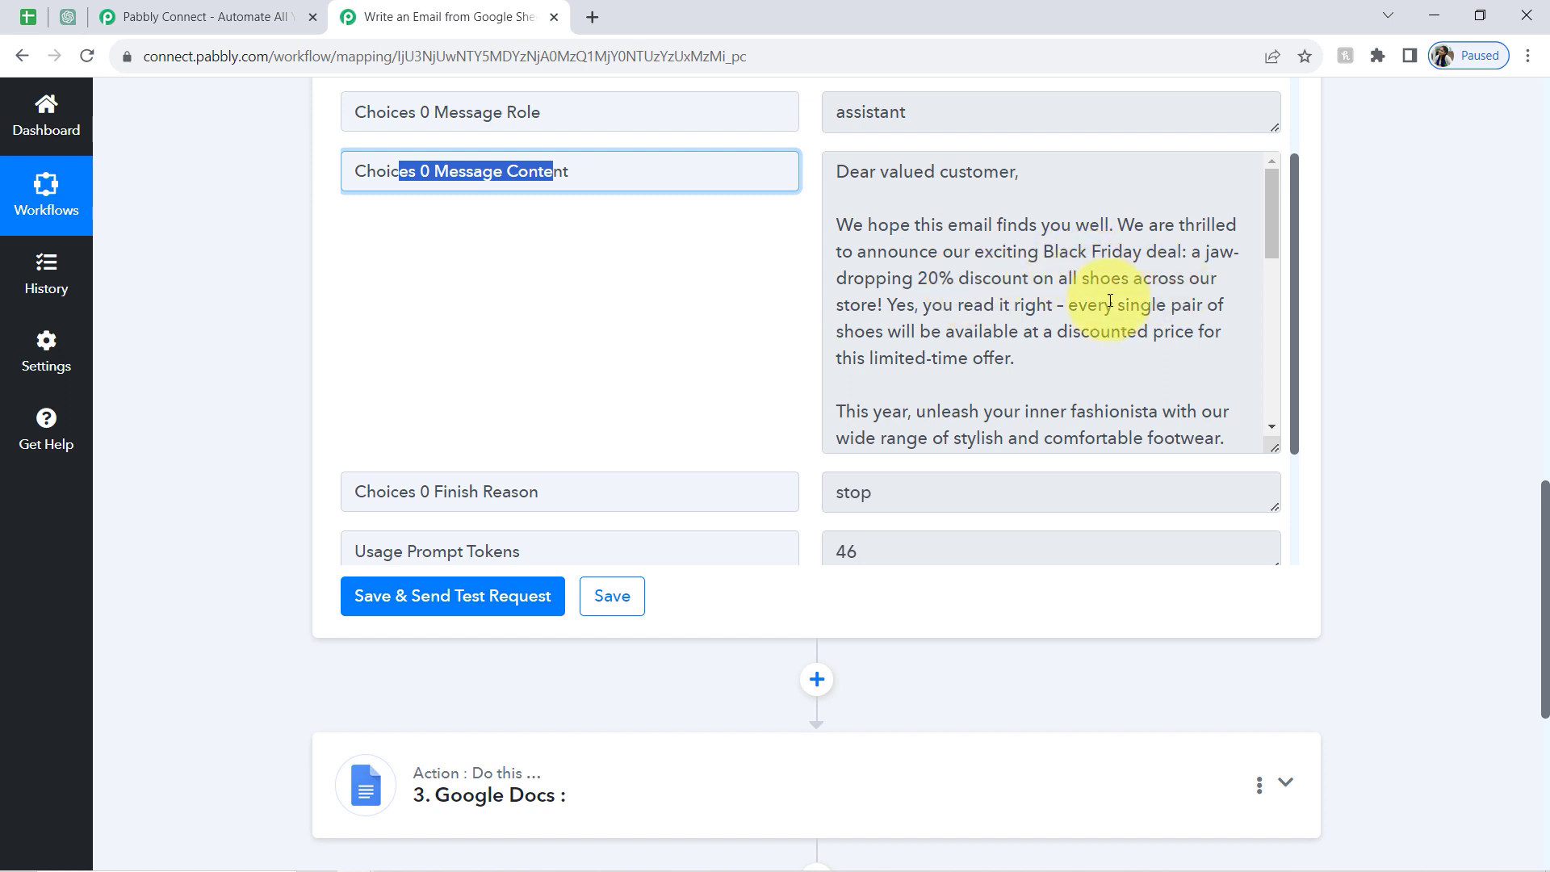
- Read the generated email in Choices 0 Message Content from the greeting down to the sign-off
{"action": "left_click_drag", "start_coordinate": [898, 304], "coordinate": [1114, 305]}
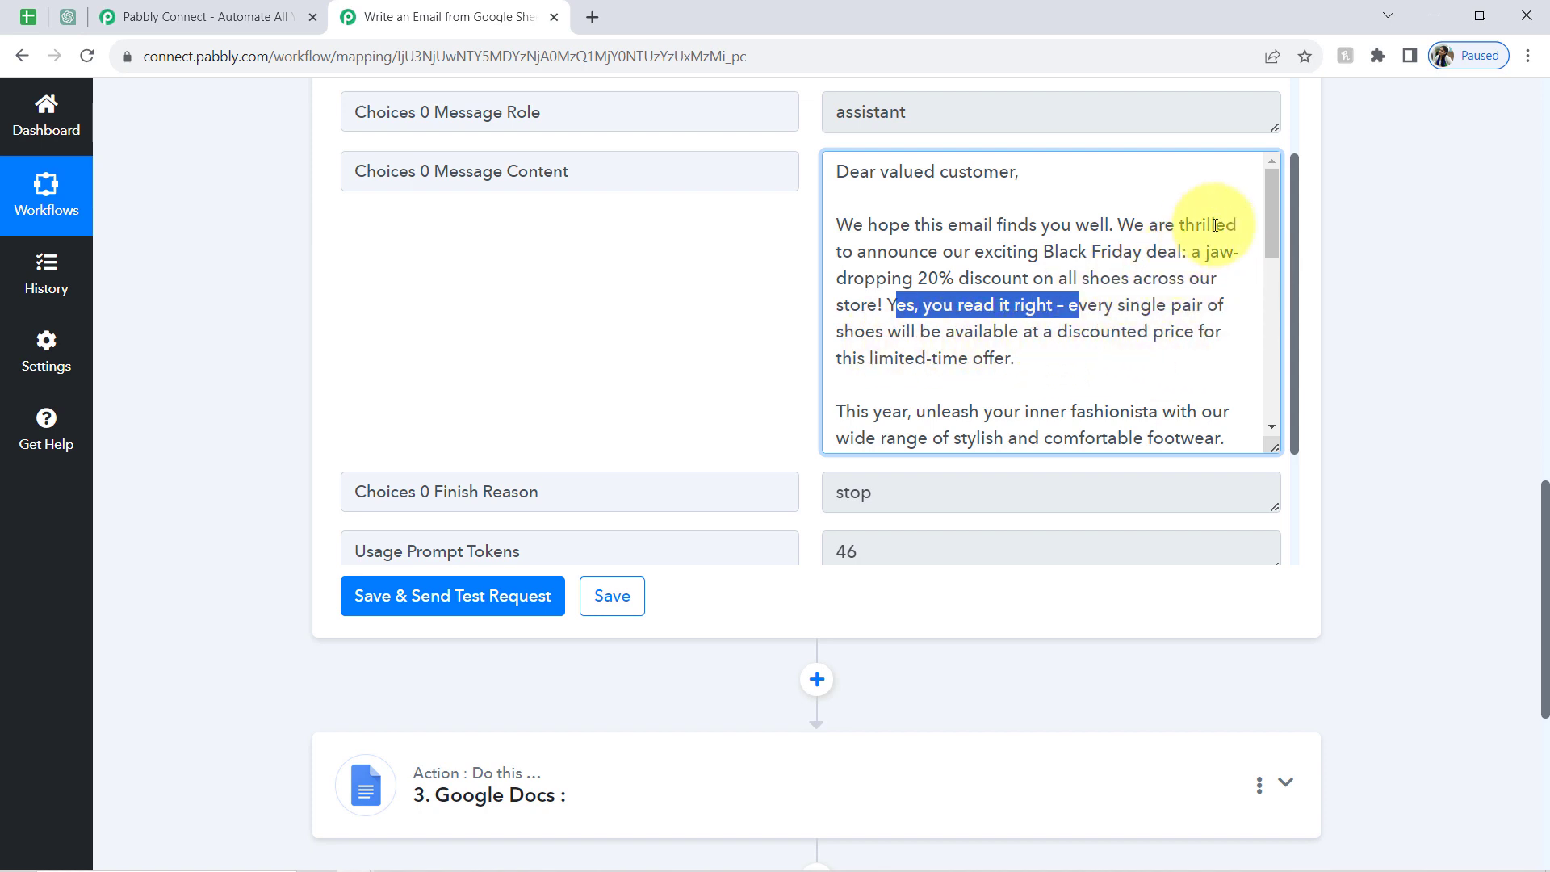
{"action": "left_click_drag", "start_coordinate": [1273, 187], "coordinate": [1282, 381]}
{"action": "left_click_drag", "start_coordinate": [1065, 426], "coordinate": [881, 204]}
{"action": "left_click", "coordinate": [1363, 384]}
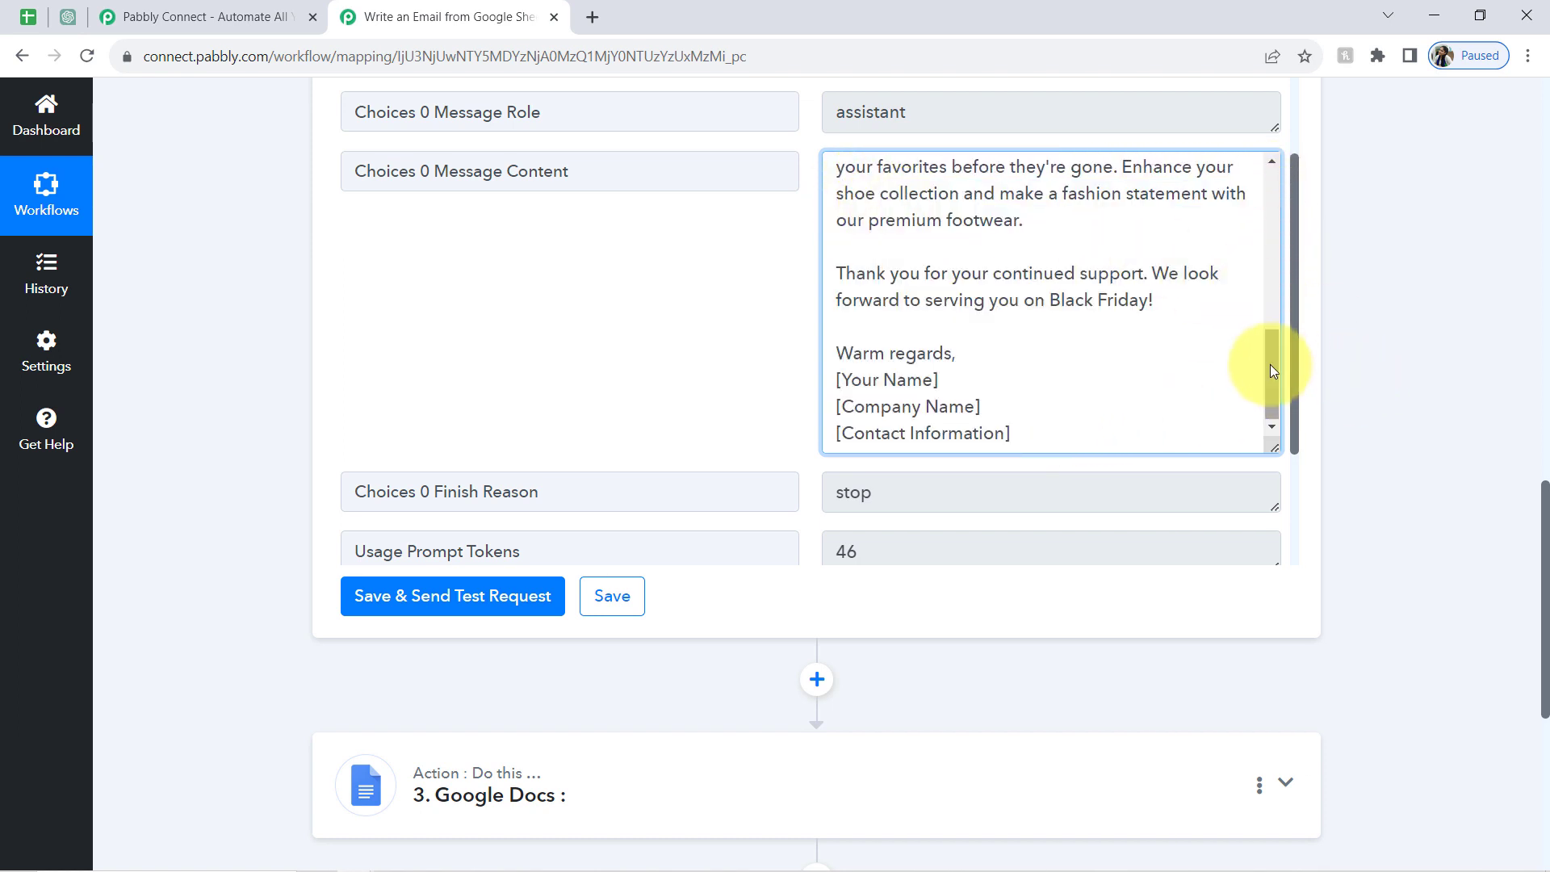
{"action": "left_click_drag", "start_coordinate": [1271, 371], "coordinate": [1241, 156]}
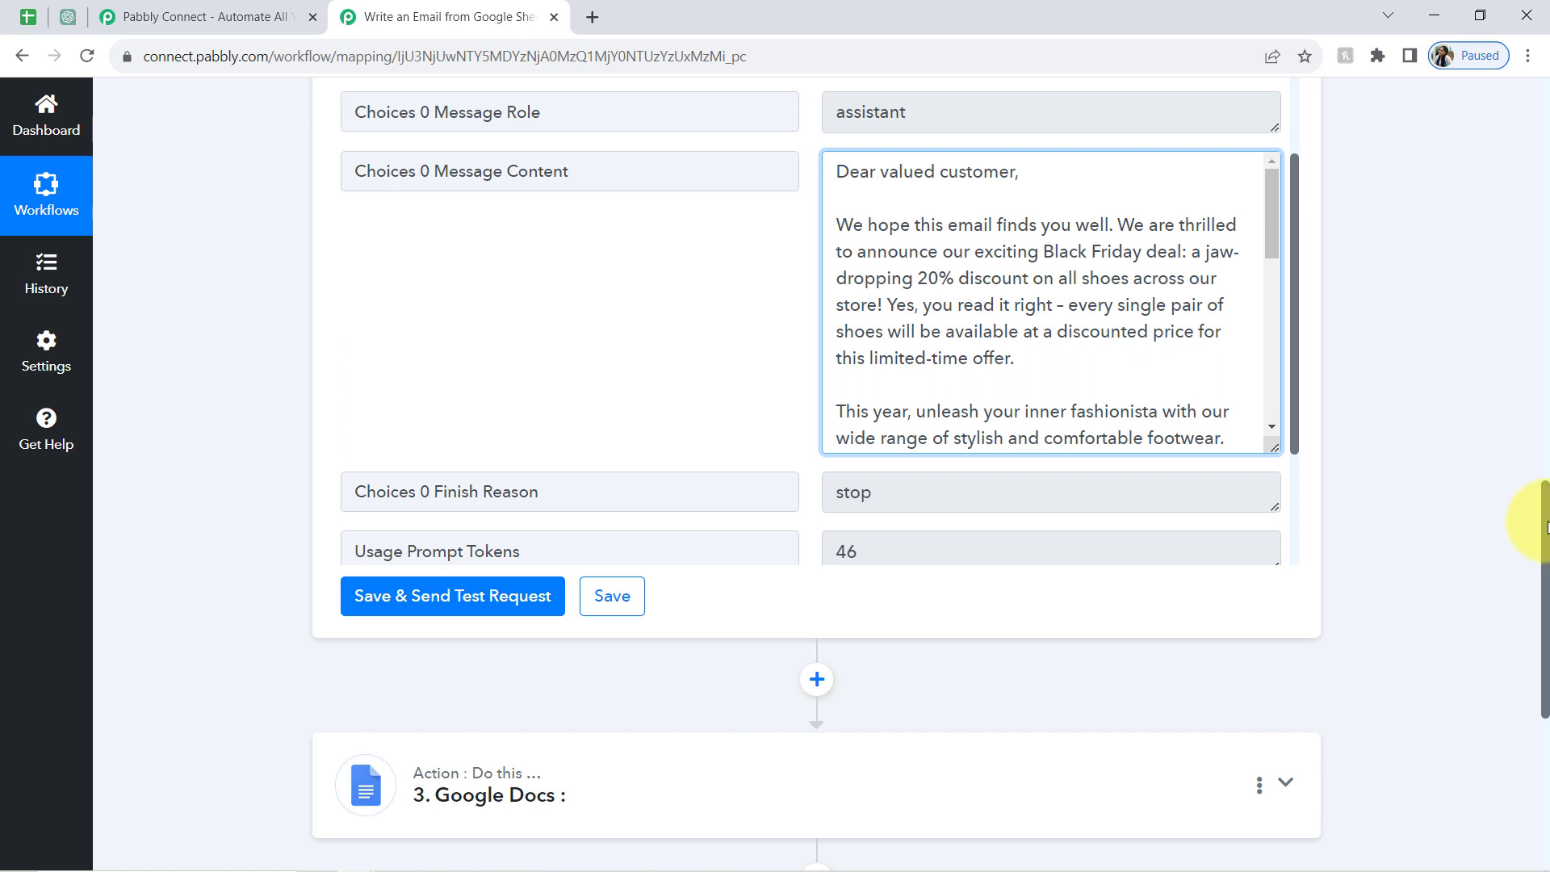
- Delete the Google Docs action step from the end of the workflow and confirm the deletion
{"action": "left_click_drag", "start_coordinate": [1546, 504], "coordinate": [1546, 541]}
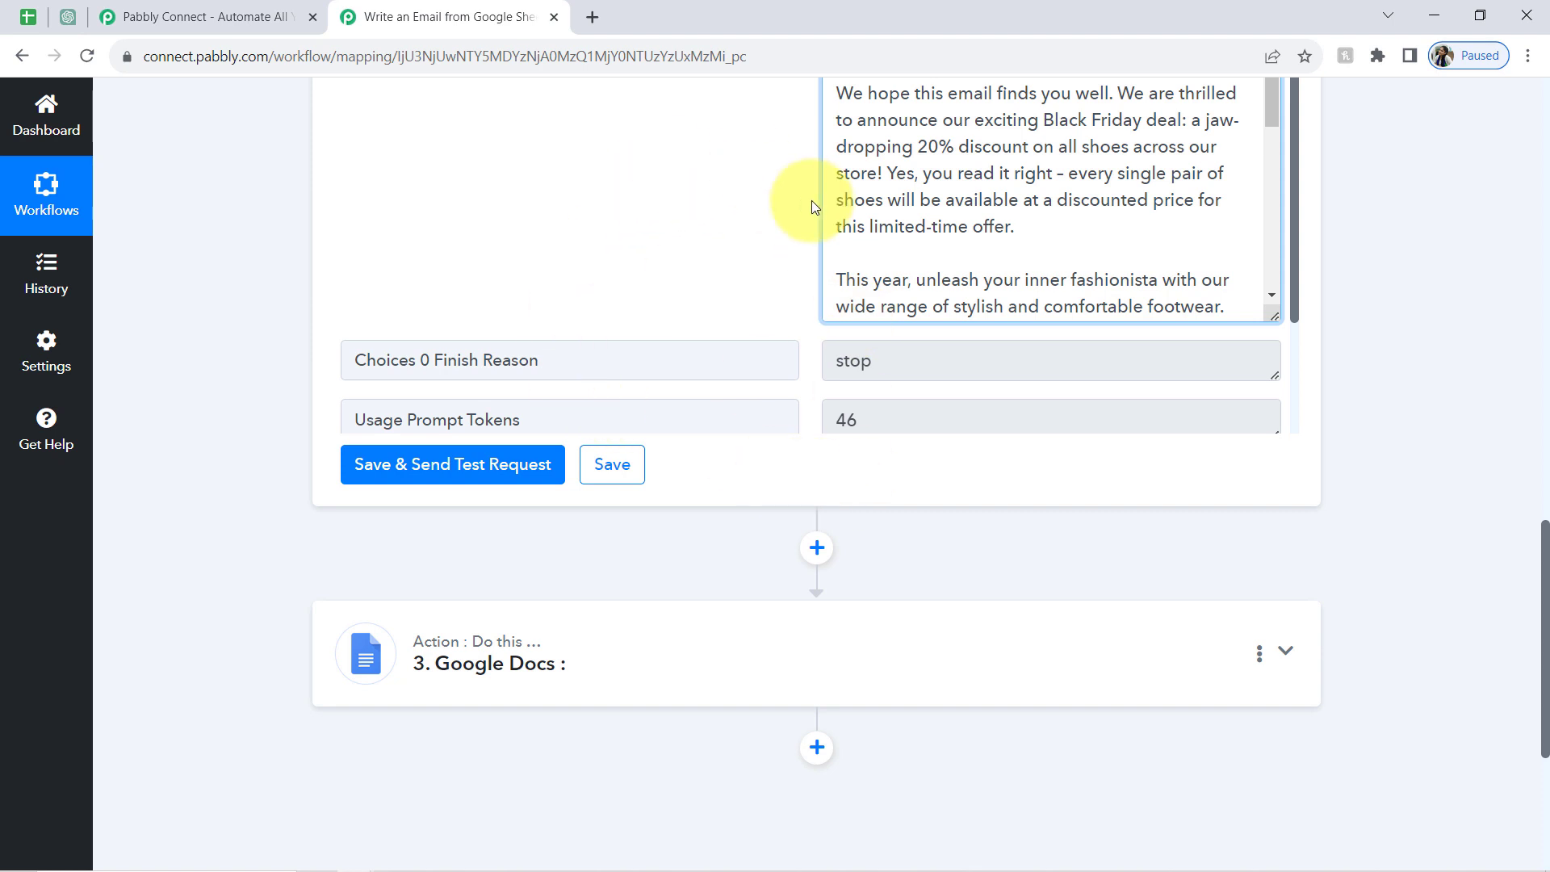
{"action": "left_click_drag", "start_coordinate": [1544, 532], "coordinate": [1544, 634]}
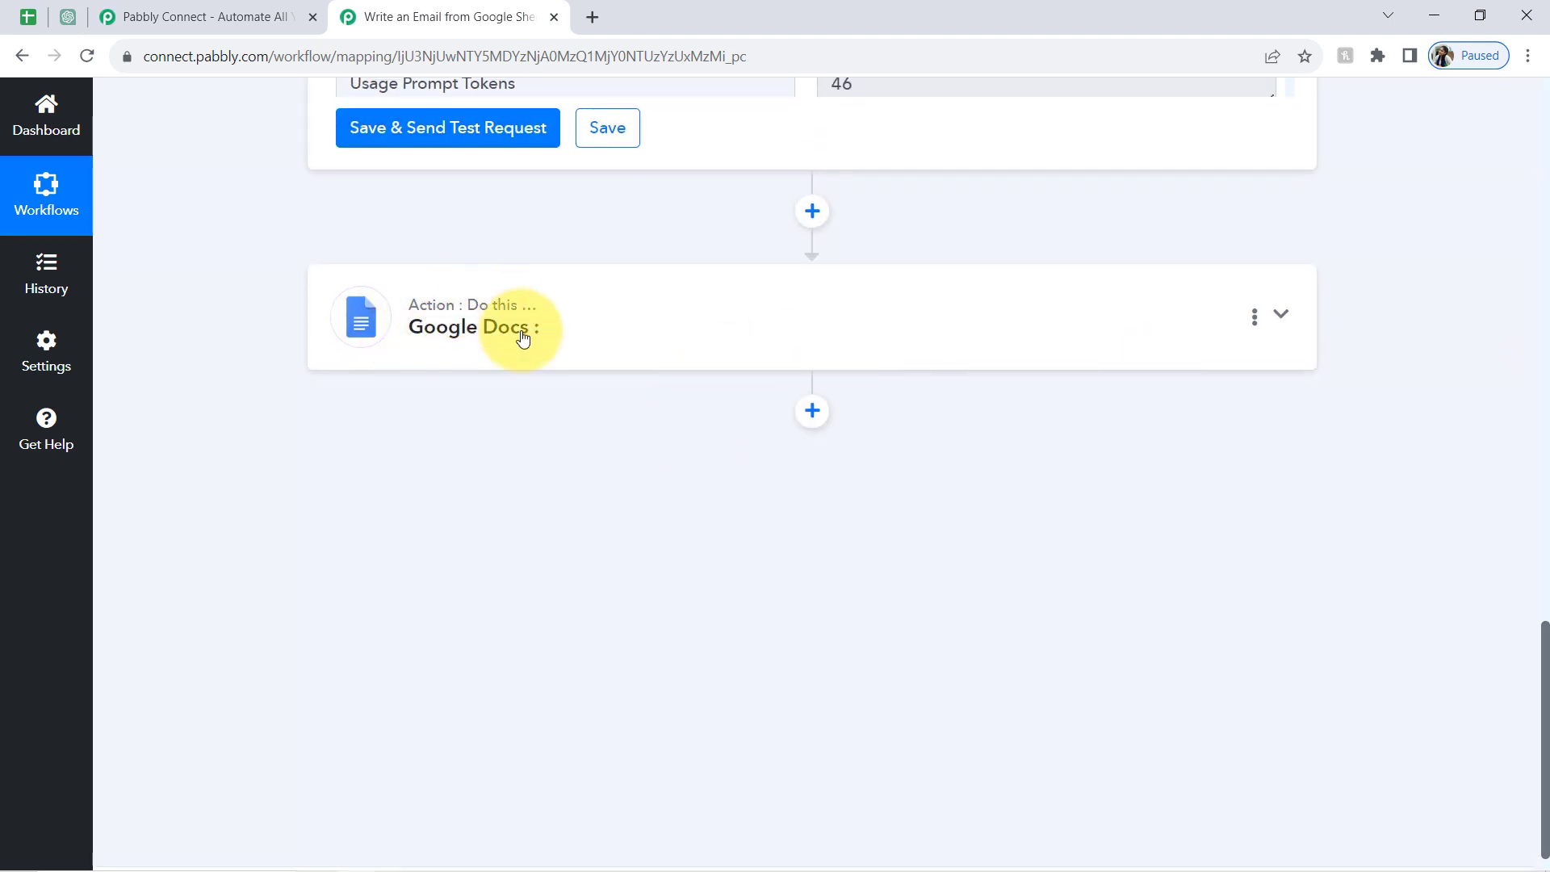
{"action": "left_click", "coordinate": [1254, 321]}
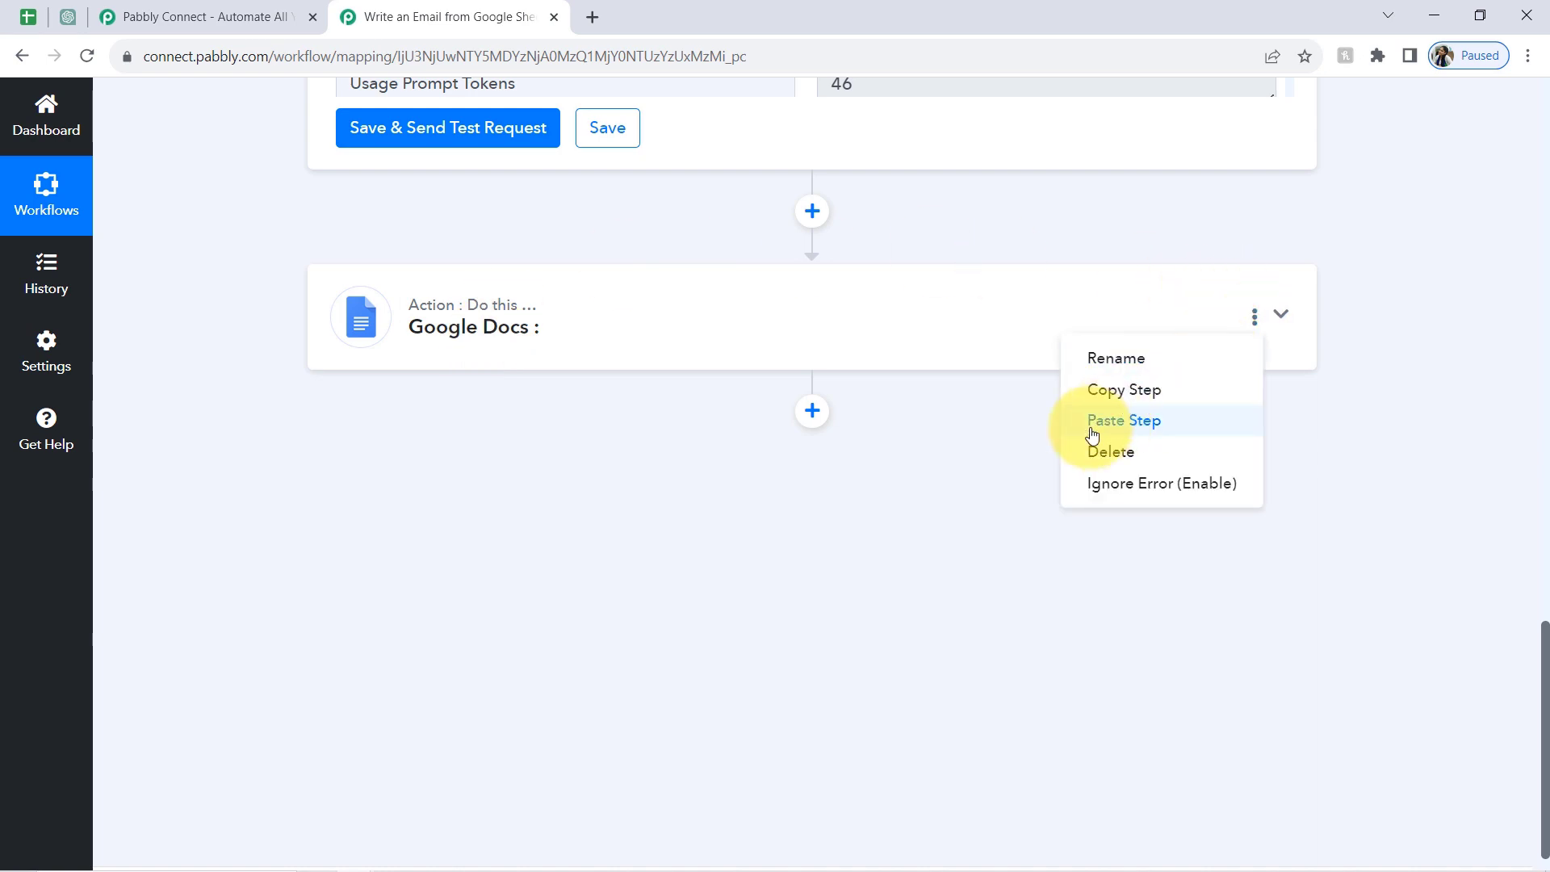
{"action": "left_click", "coordinate": [1098, 449]}
{"action": "left_click", "coordinate": [626, 585]}
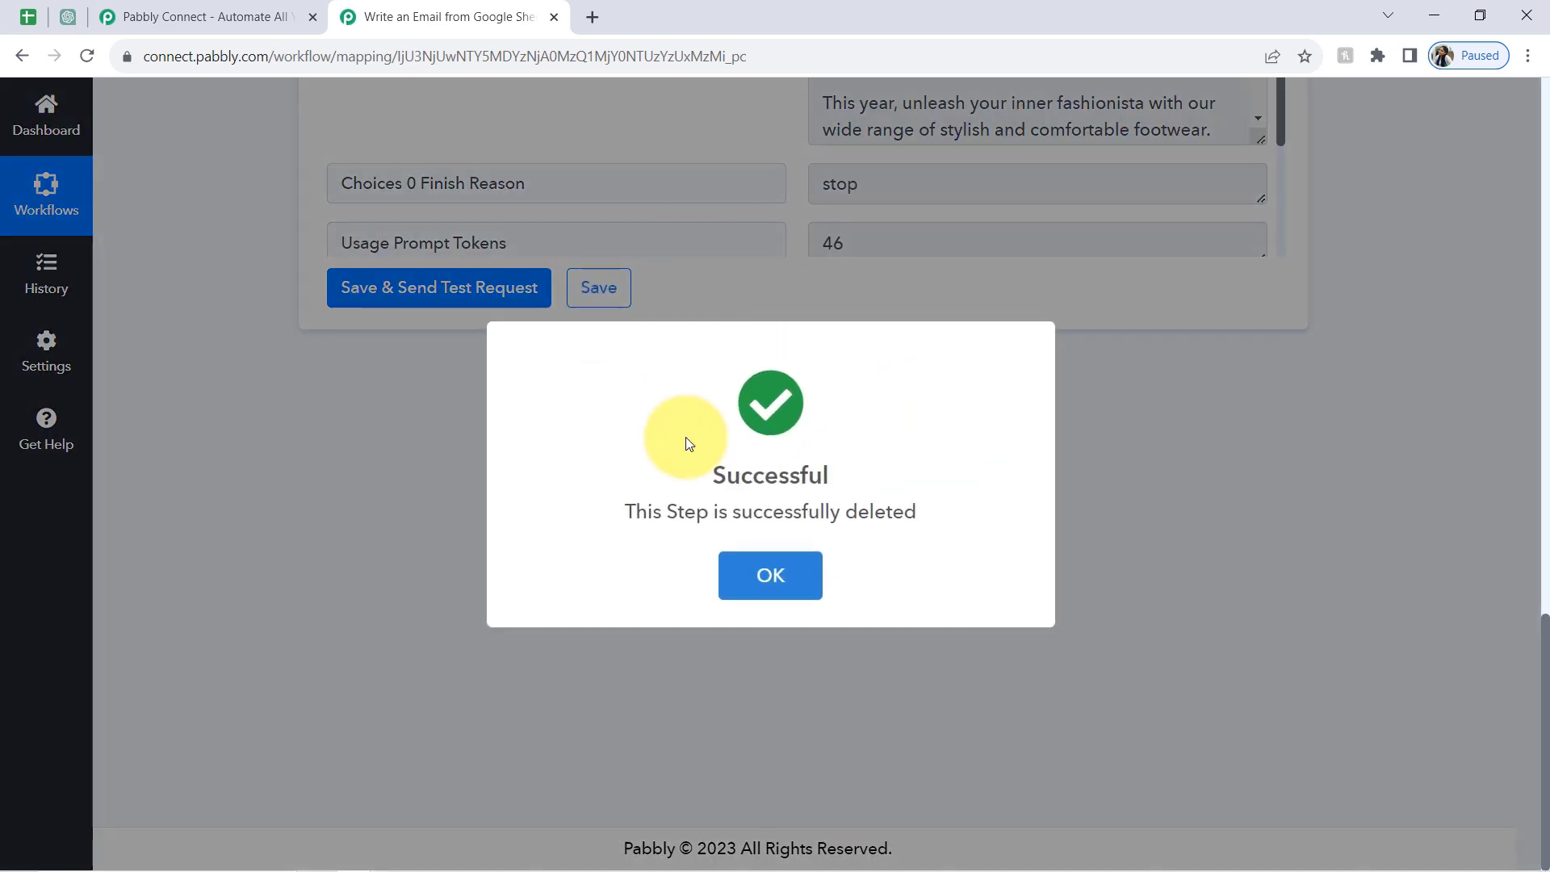
{"action": "left_click", "coordinate": [733, 586]}
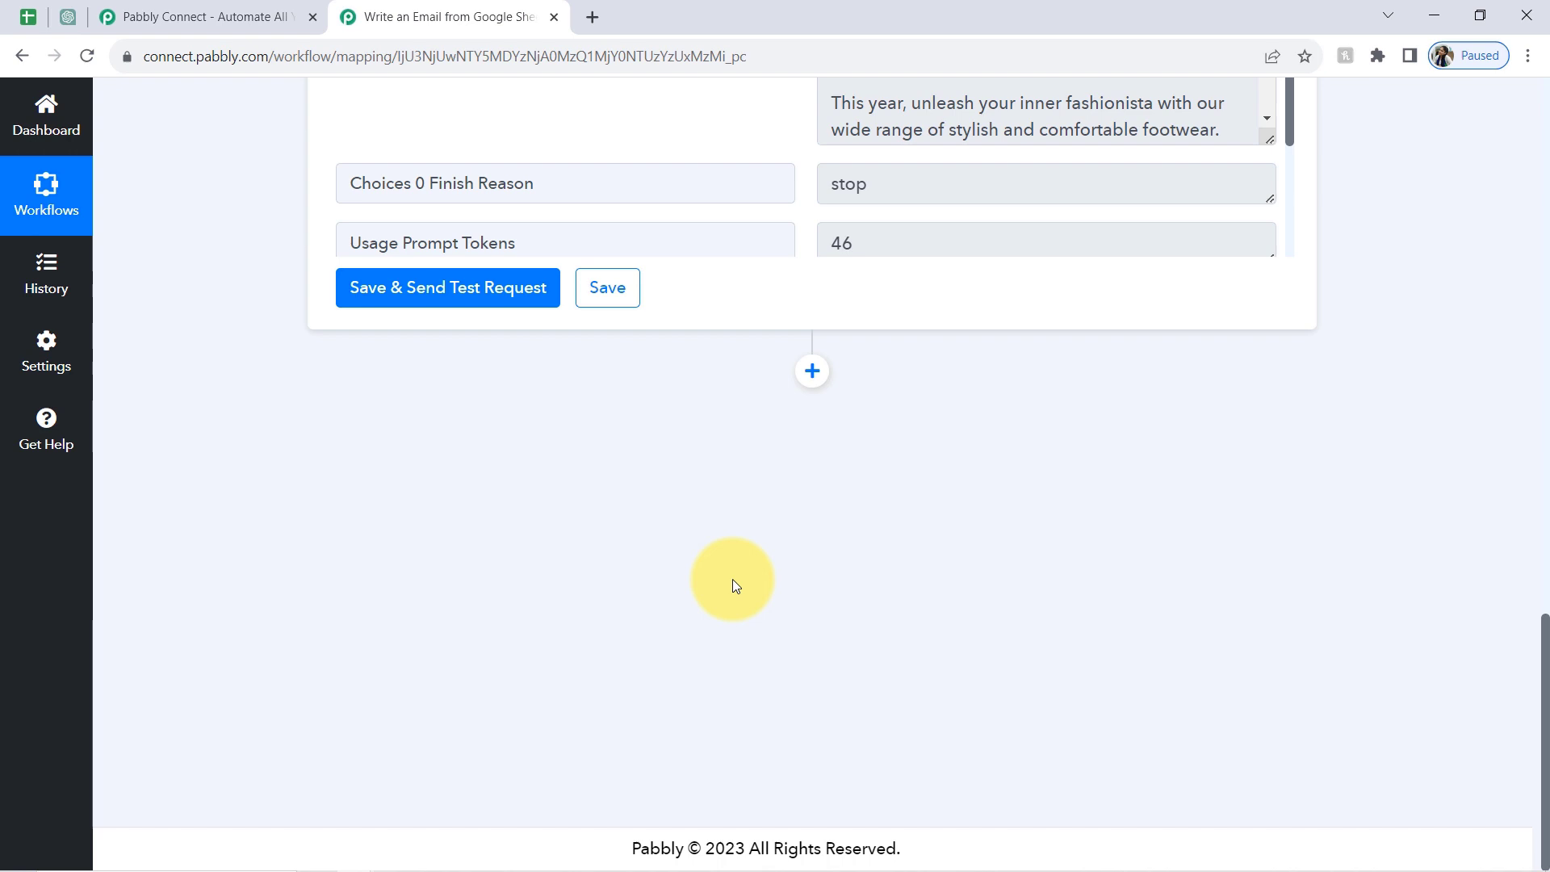
- Add a Google Drive action after the ChatGPT step with the event Create a File in a Specific Folder
{"action": "left_click", "coordinate": [812, 371]}
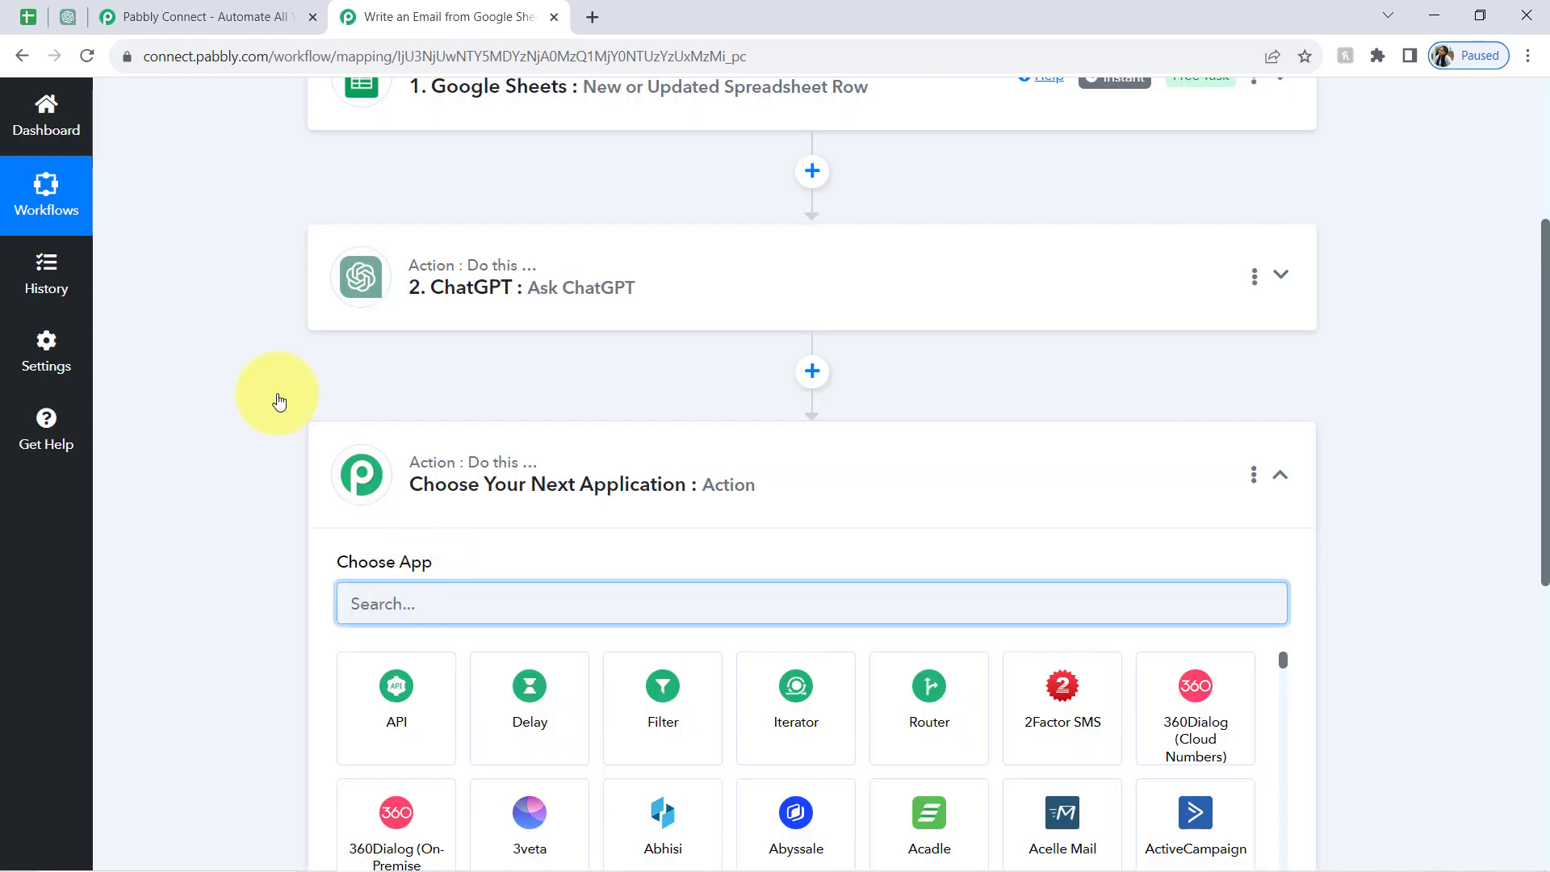
{"action": "type", "text": "google d"}
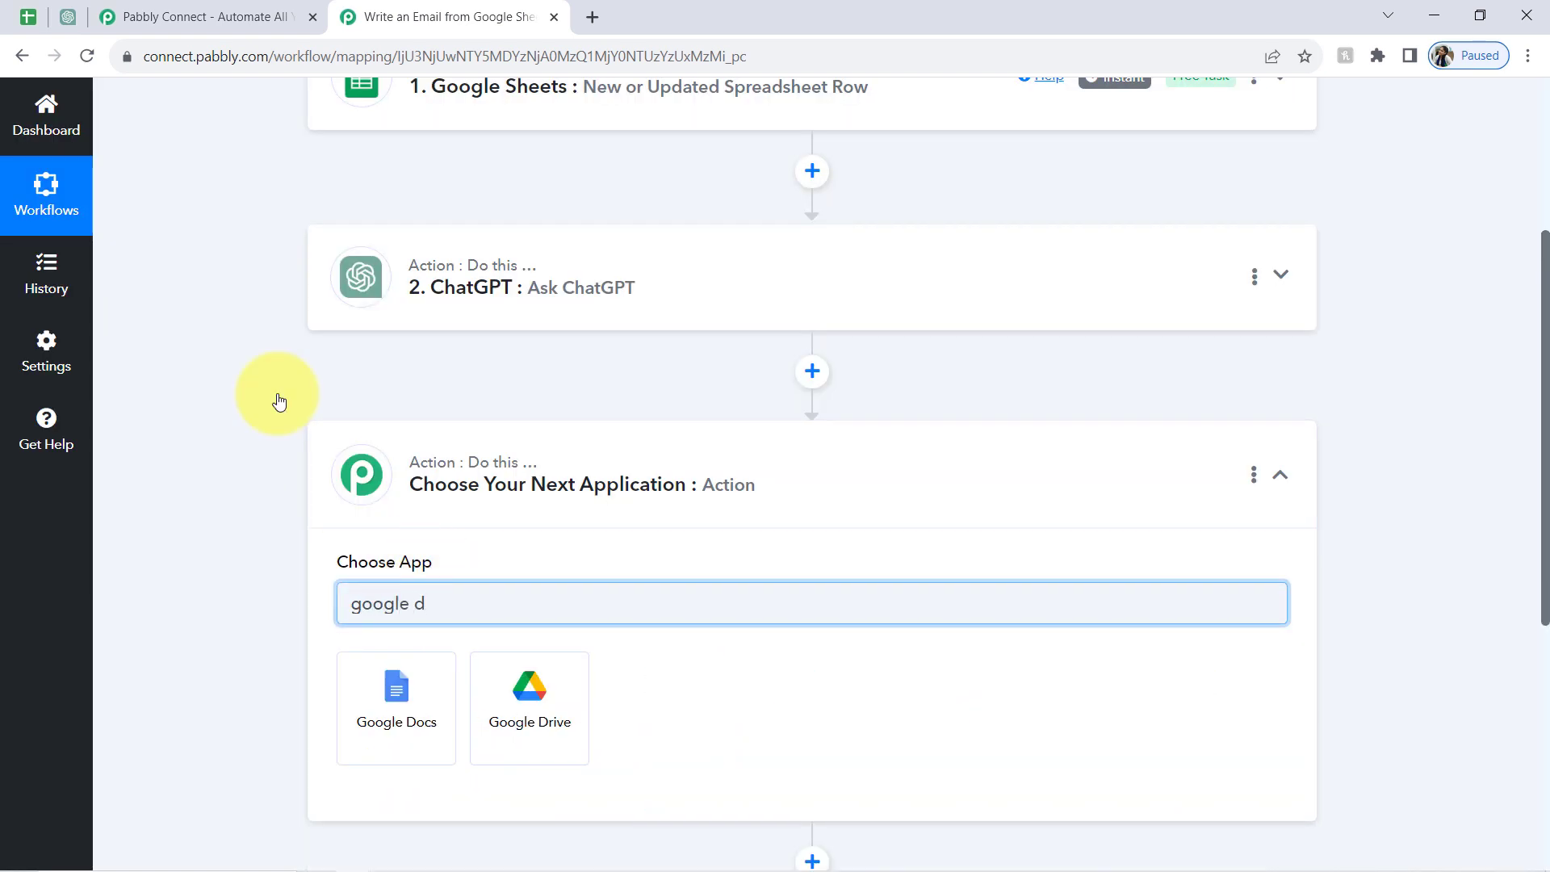
{"action": "left_click", "coordinate": [553, 693]}
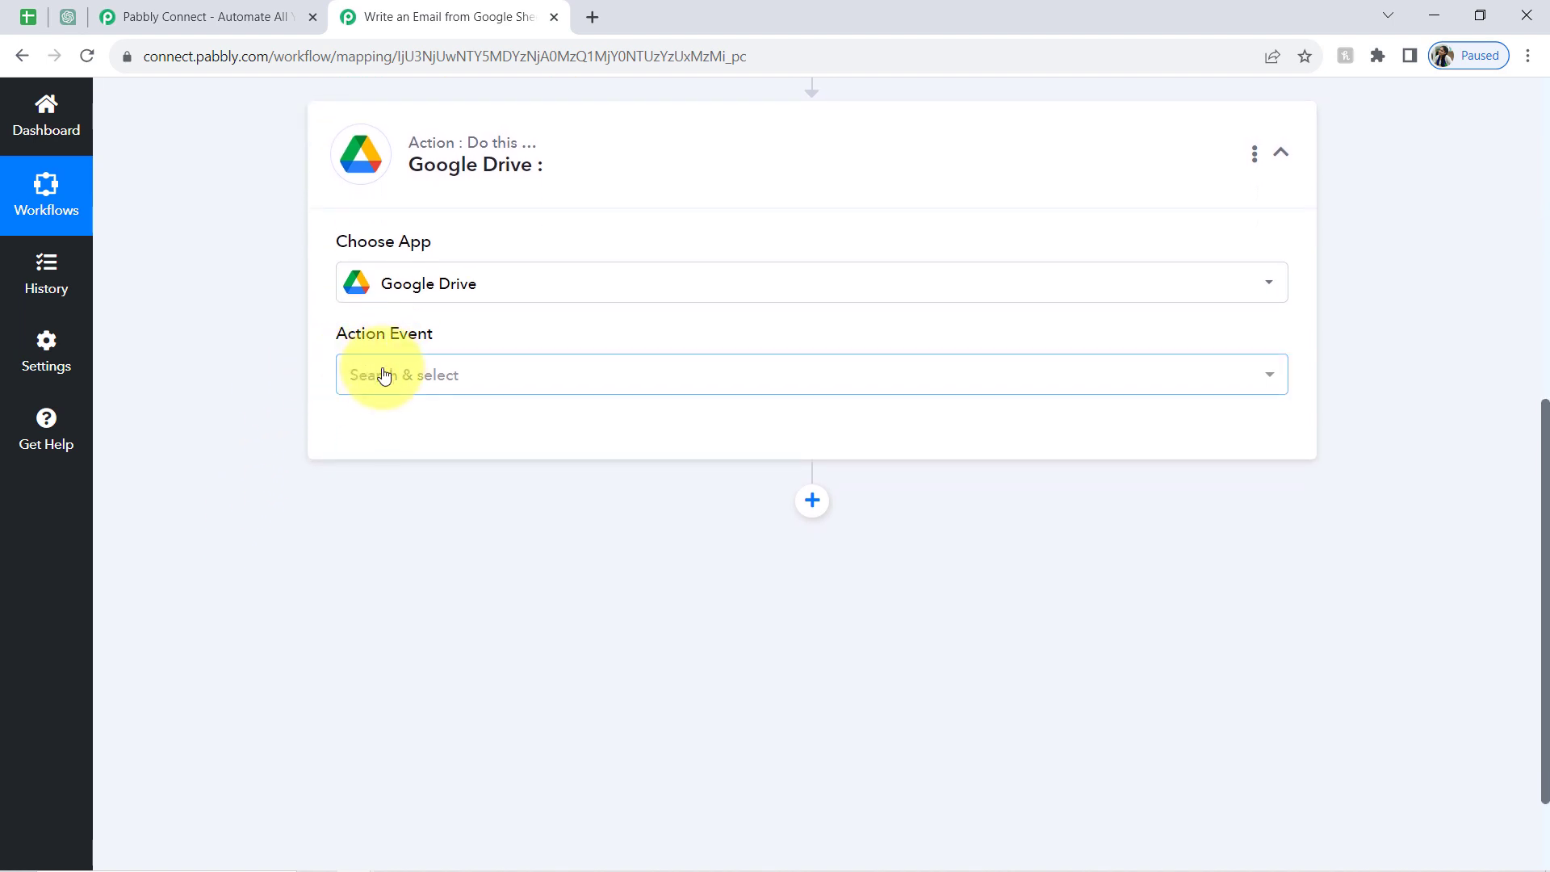
{"action": "left_click", "coordinate": [382, 382]}
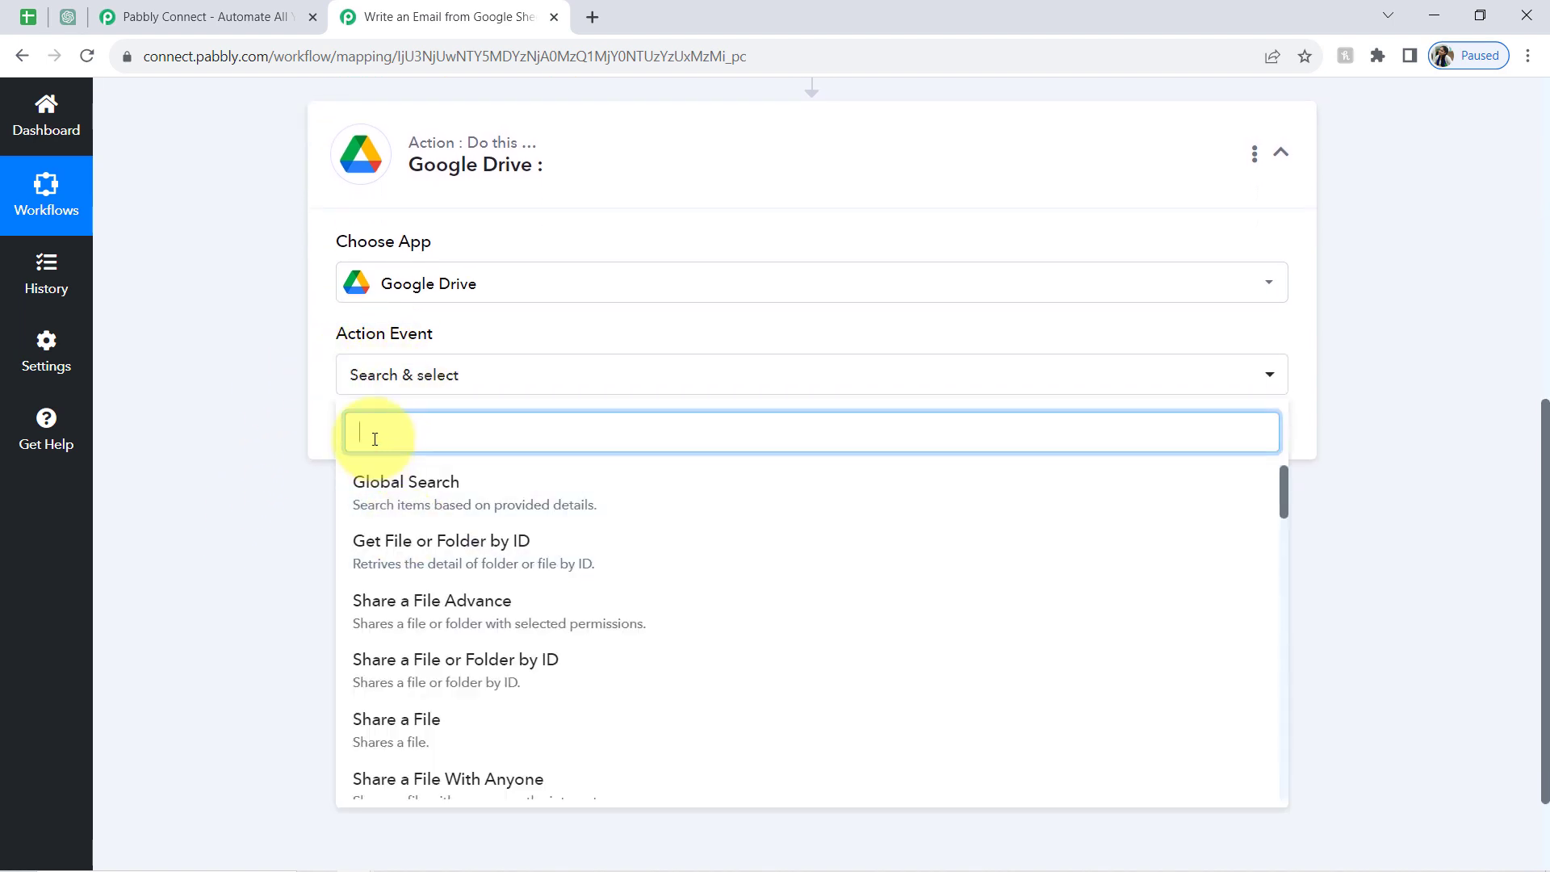
{"action": "type", "text": "creat"}
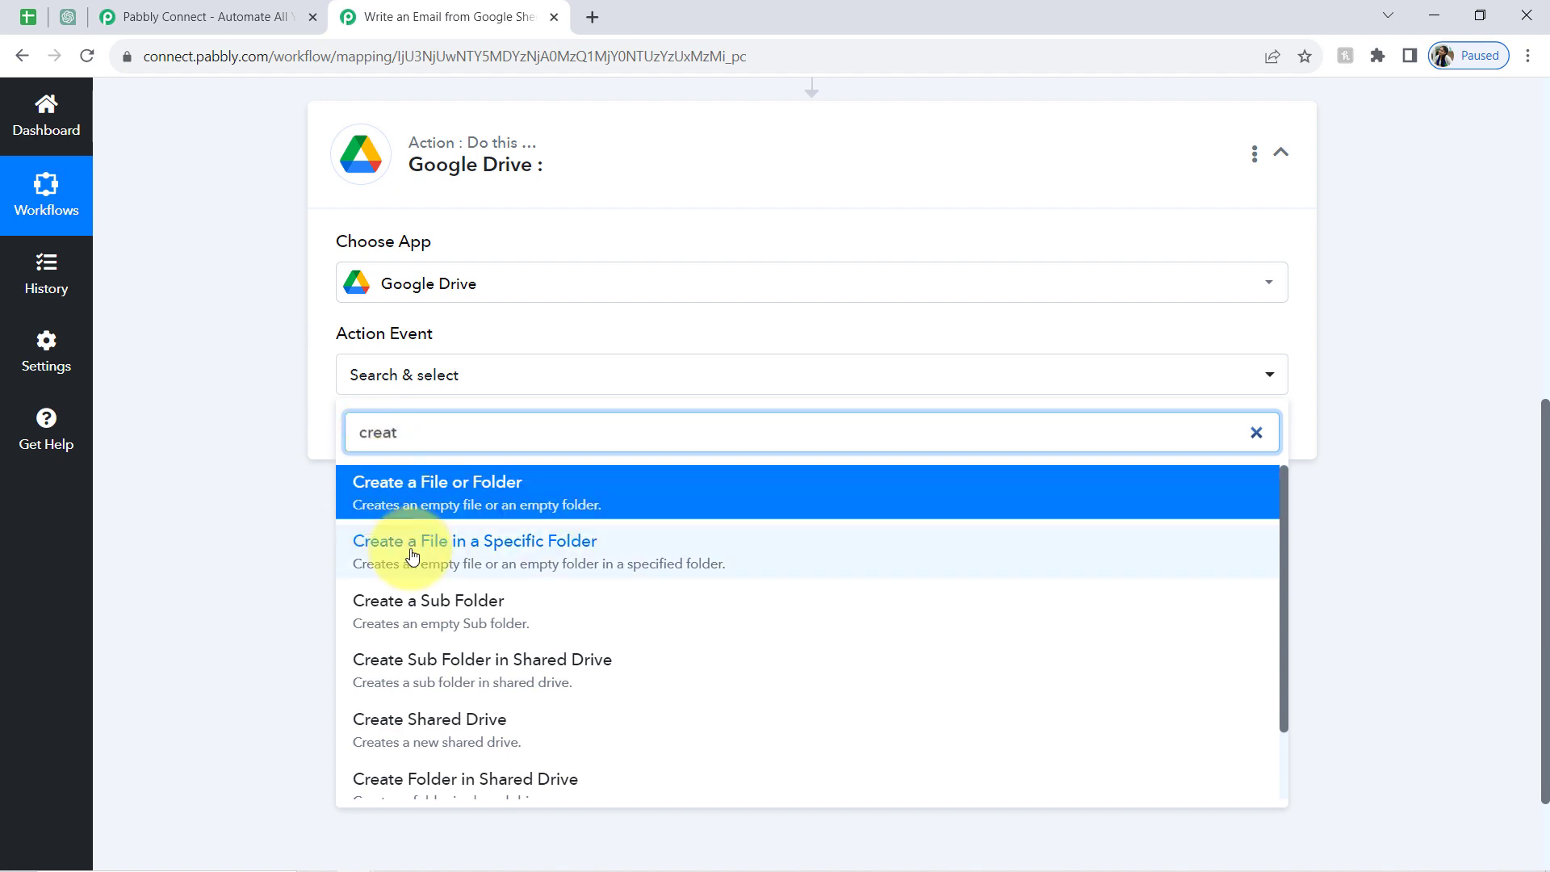
{"action": "left_click", "coordinate": [458, 565]}
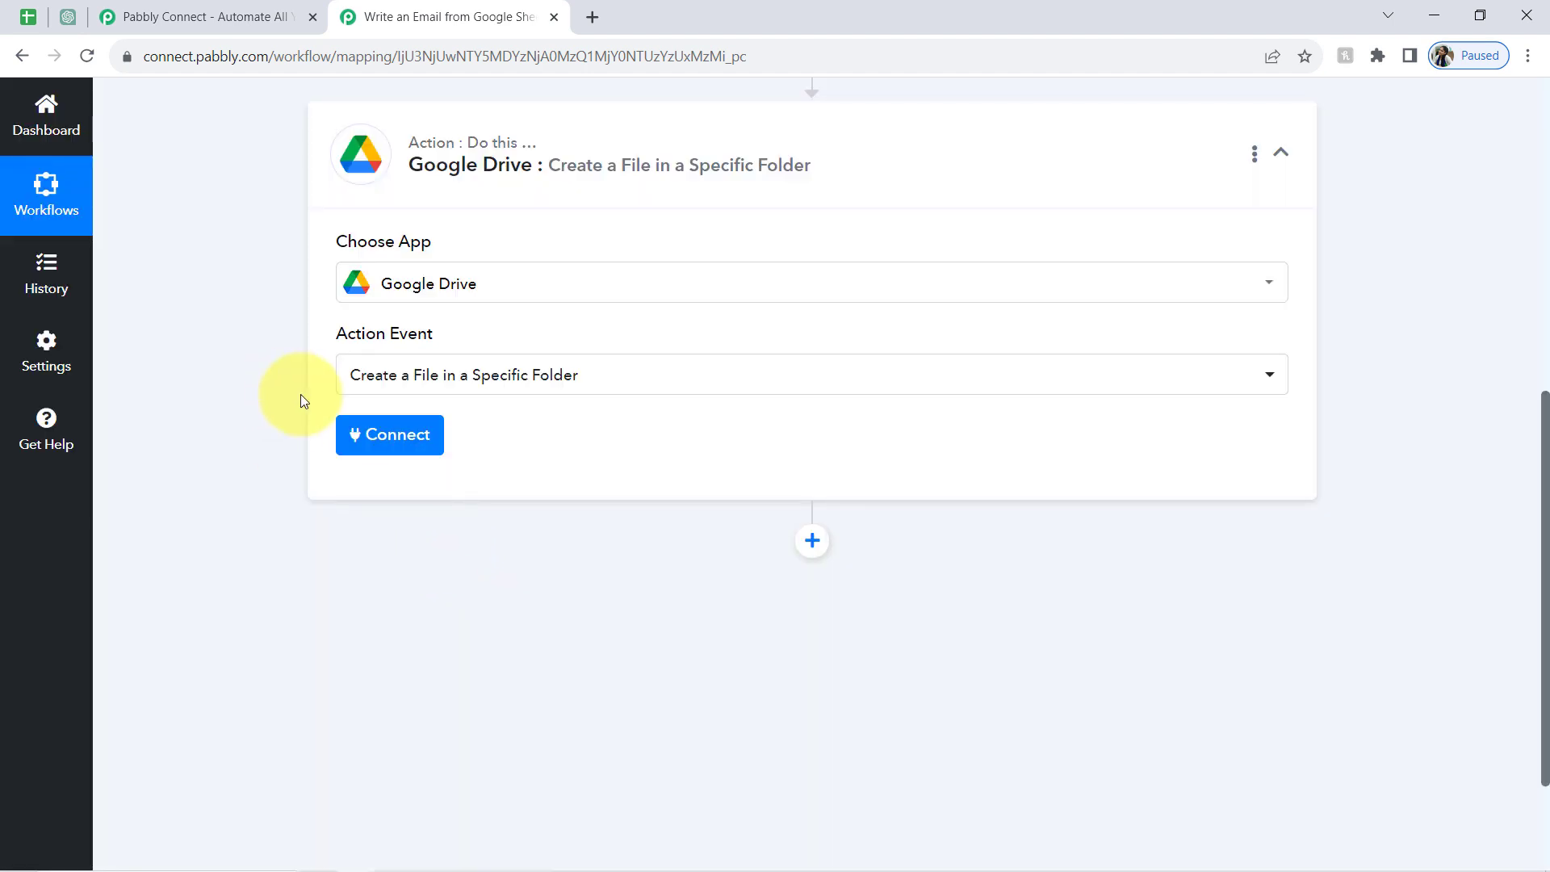
- Connect the Google Drive action through a new connection, signing in with the Google account and allowing Pabbly Connect Drive access
{"action": "left_click", "coordinate": [363, 436]}
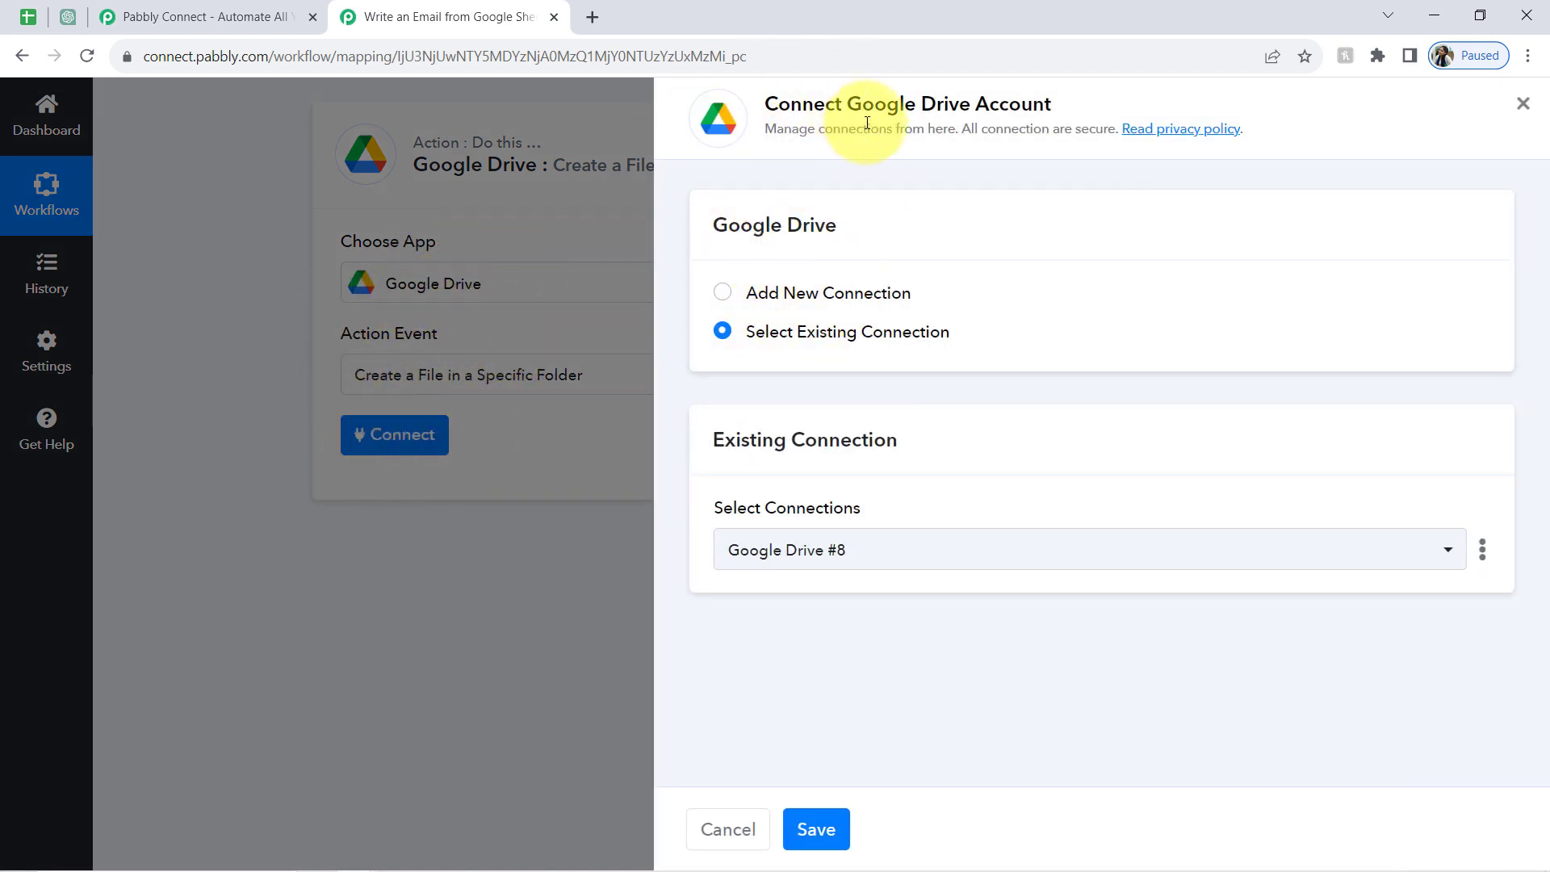
{"action": "left_click", "coordinate": [835, 301]}
{"action": "left_click", "coordinate": [820, 530]}
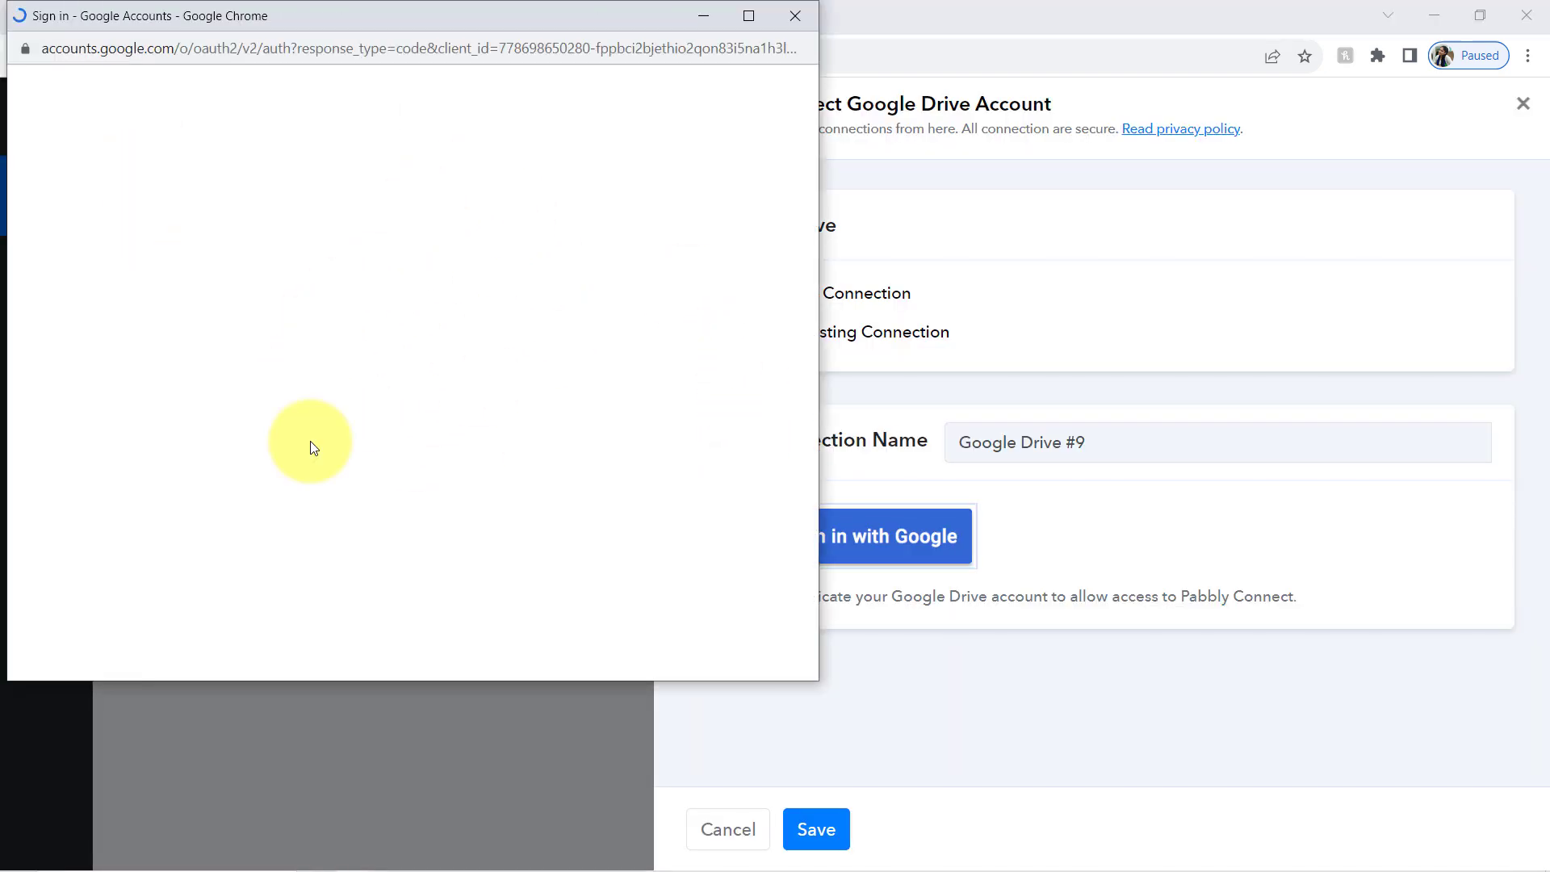
{"action": "left_click", "coordinate": [320, 372]}
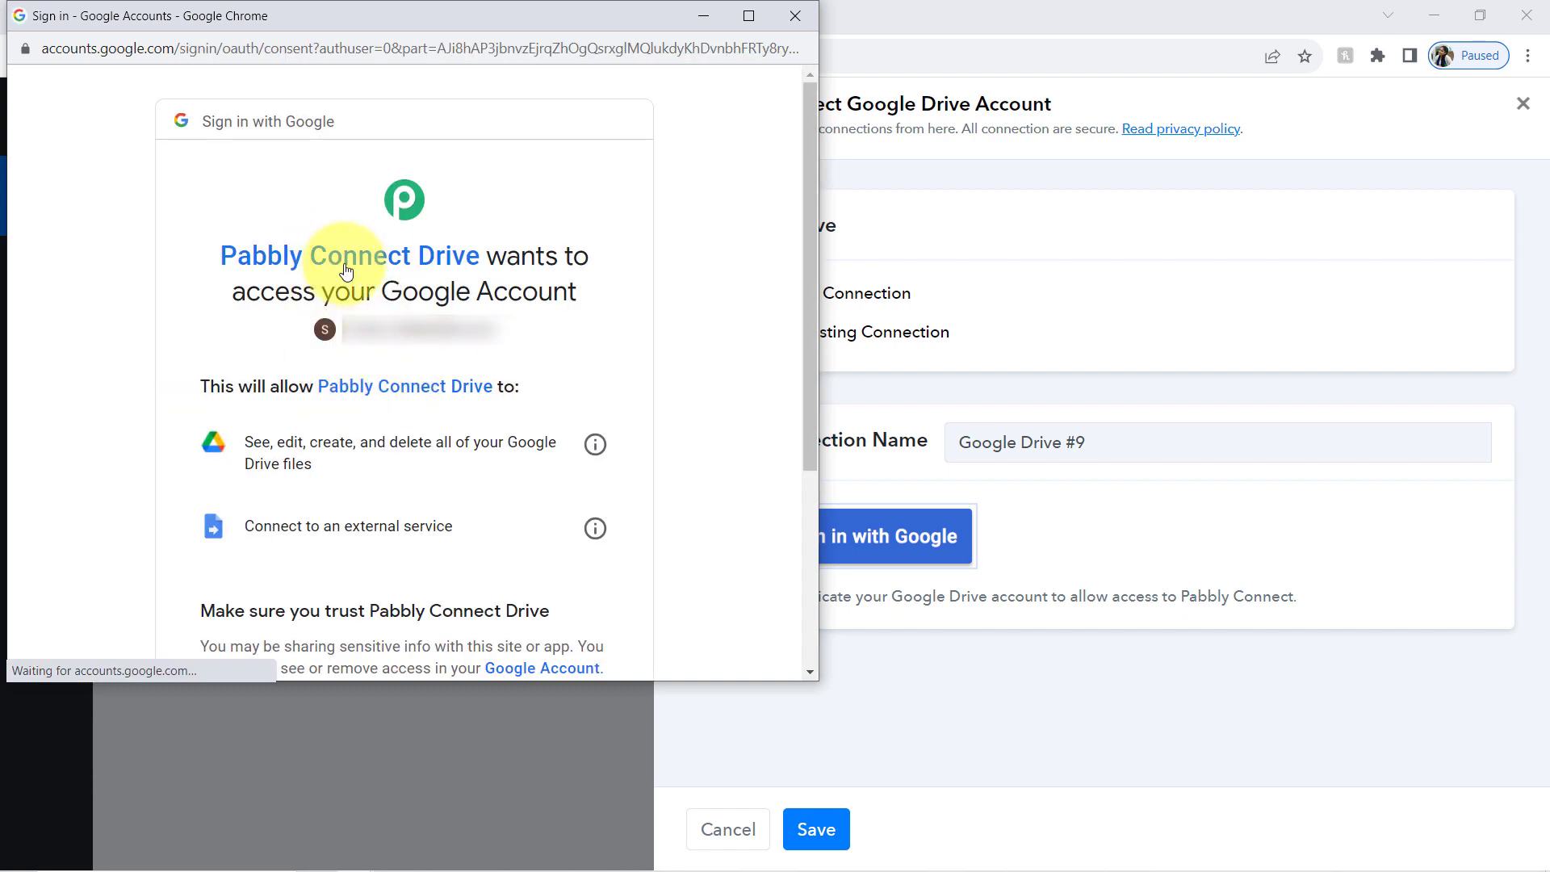
{"action": "scroll", "coordinate": [808, 266], "scroll_direction": "down", "scroll_amount": 3}
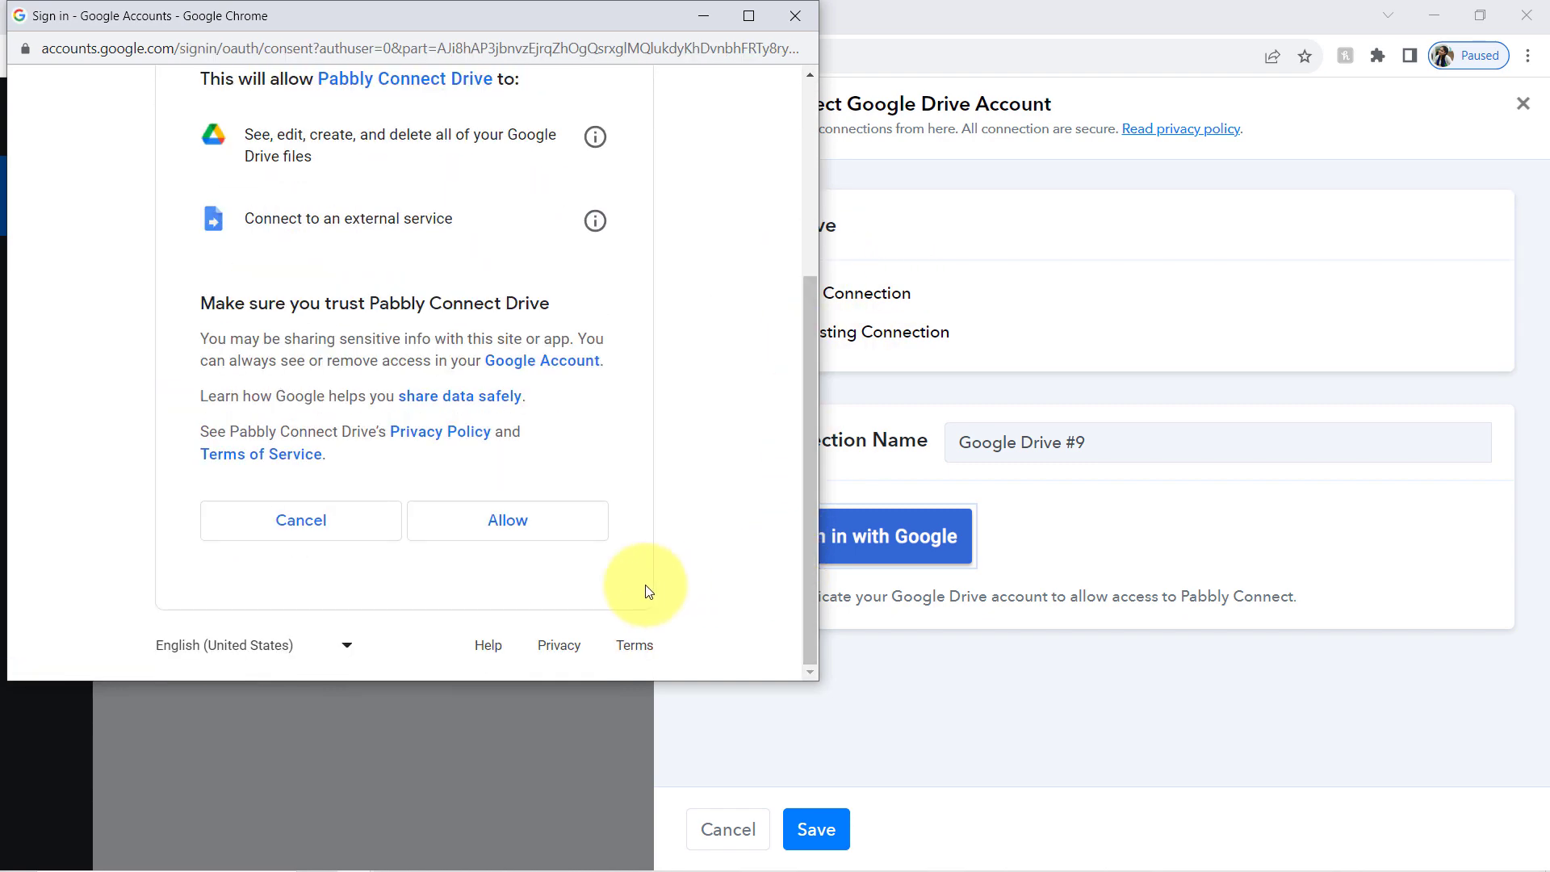
{"action": "left_click", "coordinate": [502, 520]}
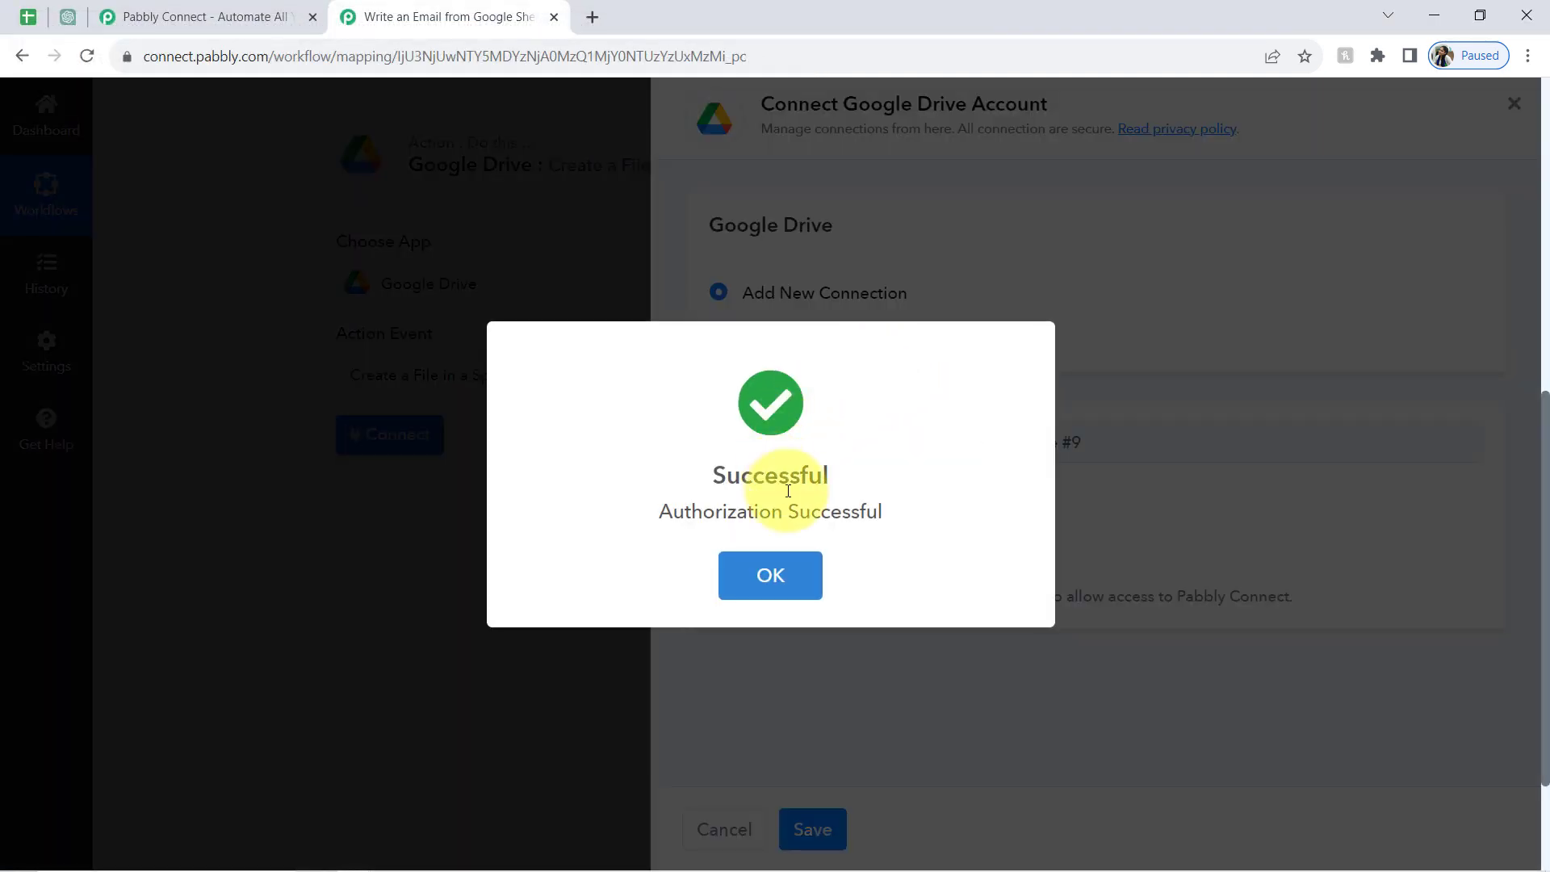
{"action": "left_click", "coordinate": [769, 572]}
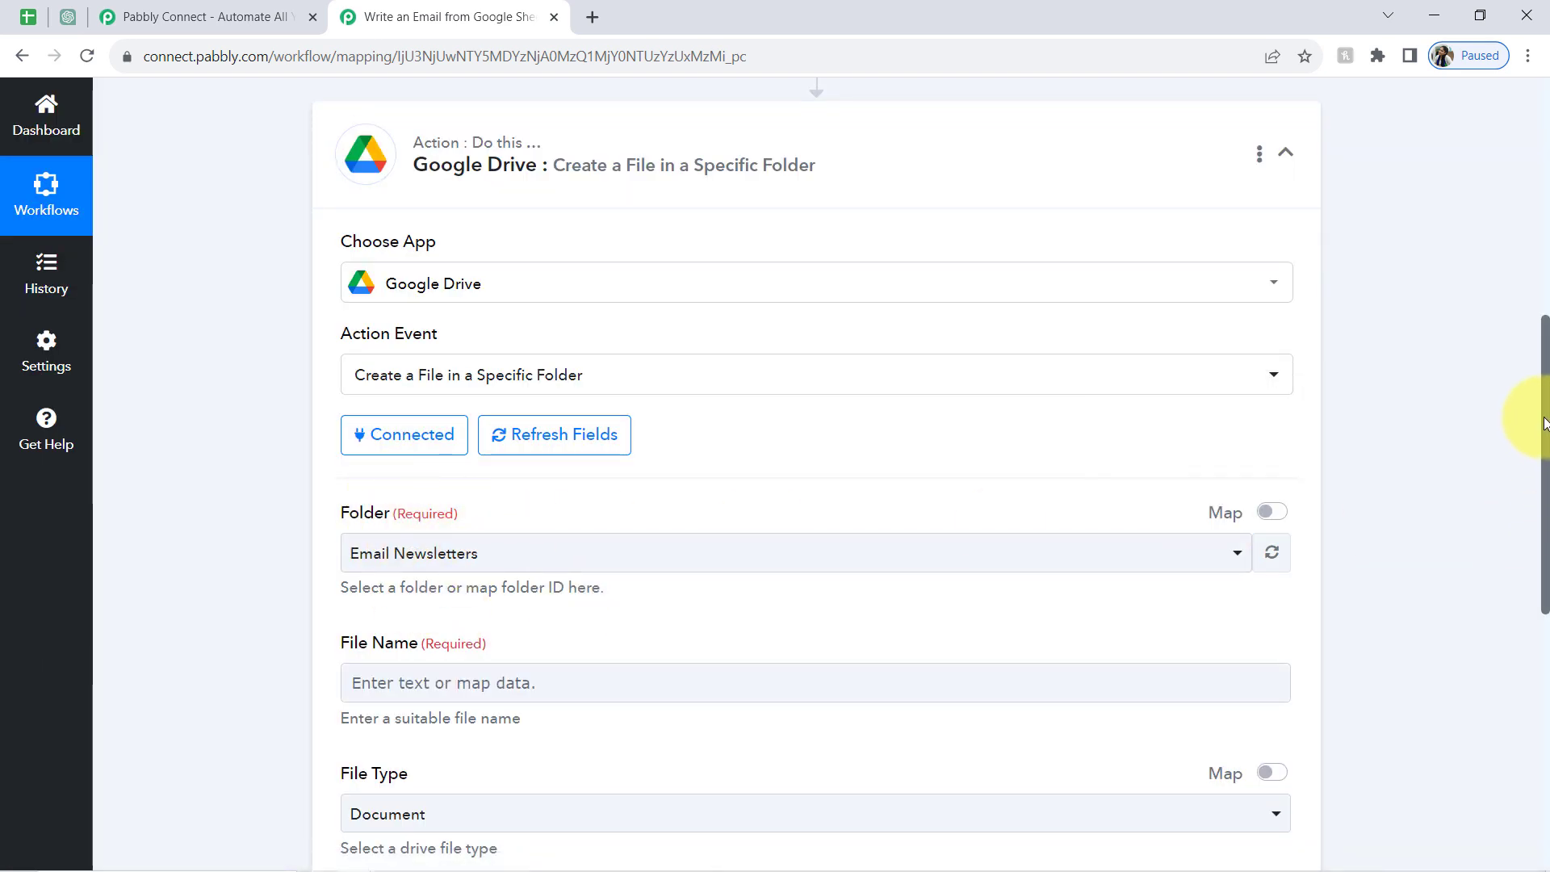
- Compare the available folders with those in My Drive on Google Drive and choose Email Newsletters as the new file's folder
{"action": "left_click_drag", "start_coordinate": [1543, 424], "coordinate": [1542, 517]}
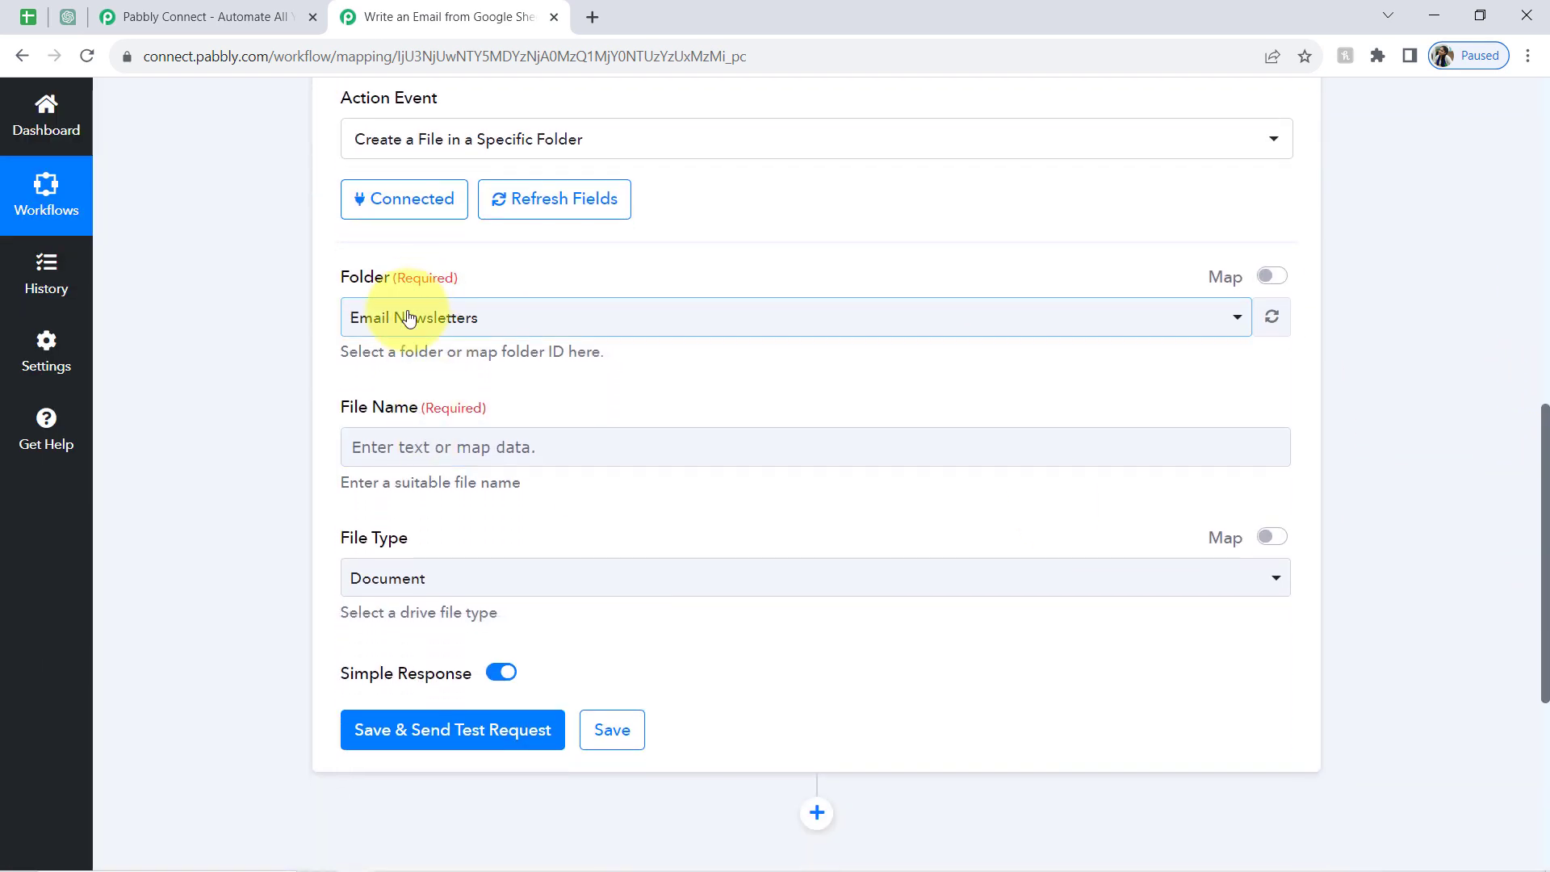
{"action": "left_click", "coordinate": [409, 318]}
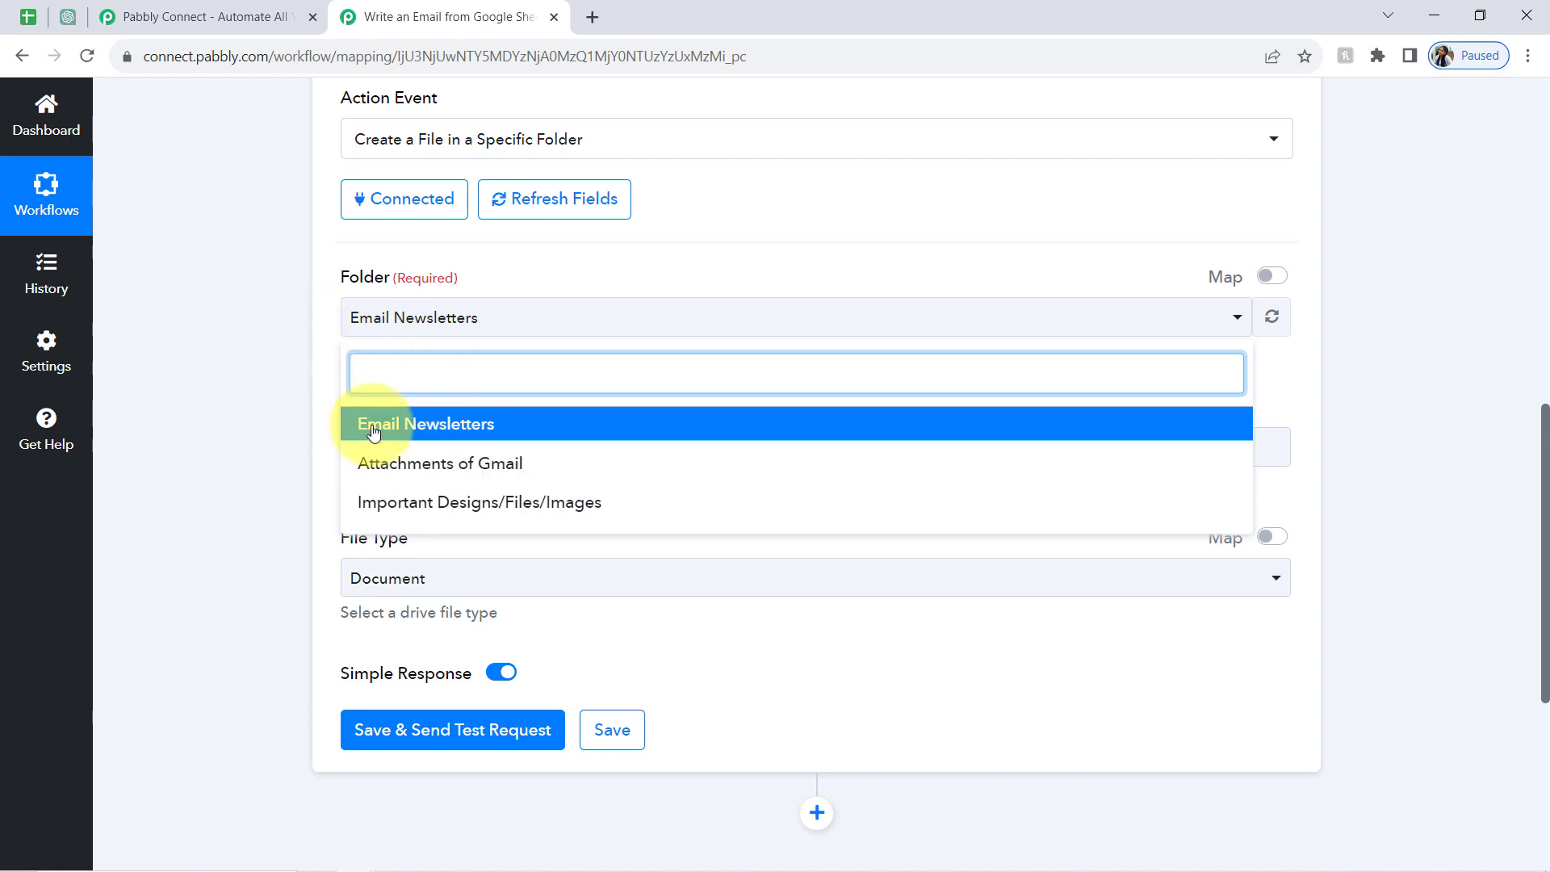
{"action": "left_click", "coordinate": [591, 16]}
{"action": "type", "text": "d"}
{"action": "key", "text": "Return"}
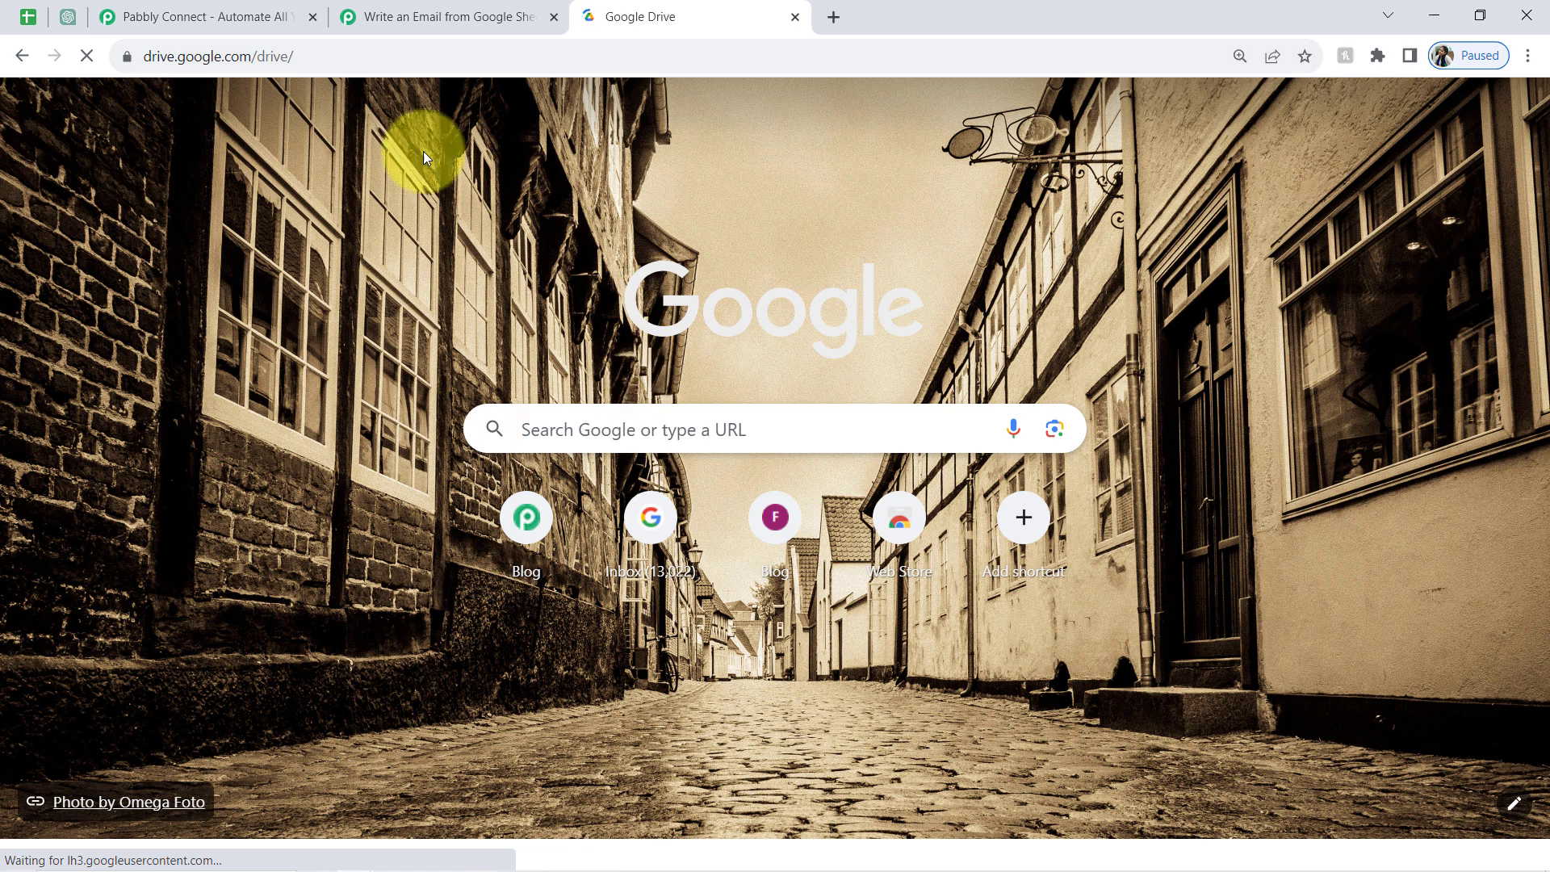
{"action": "left_click", "coordinate": [408, 15]}
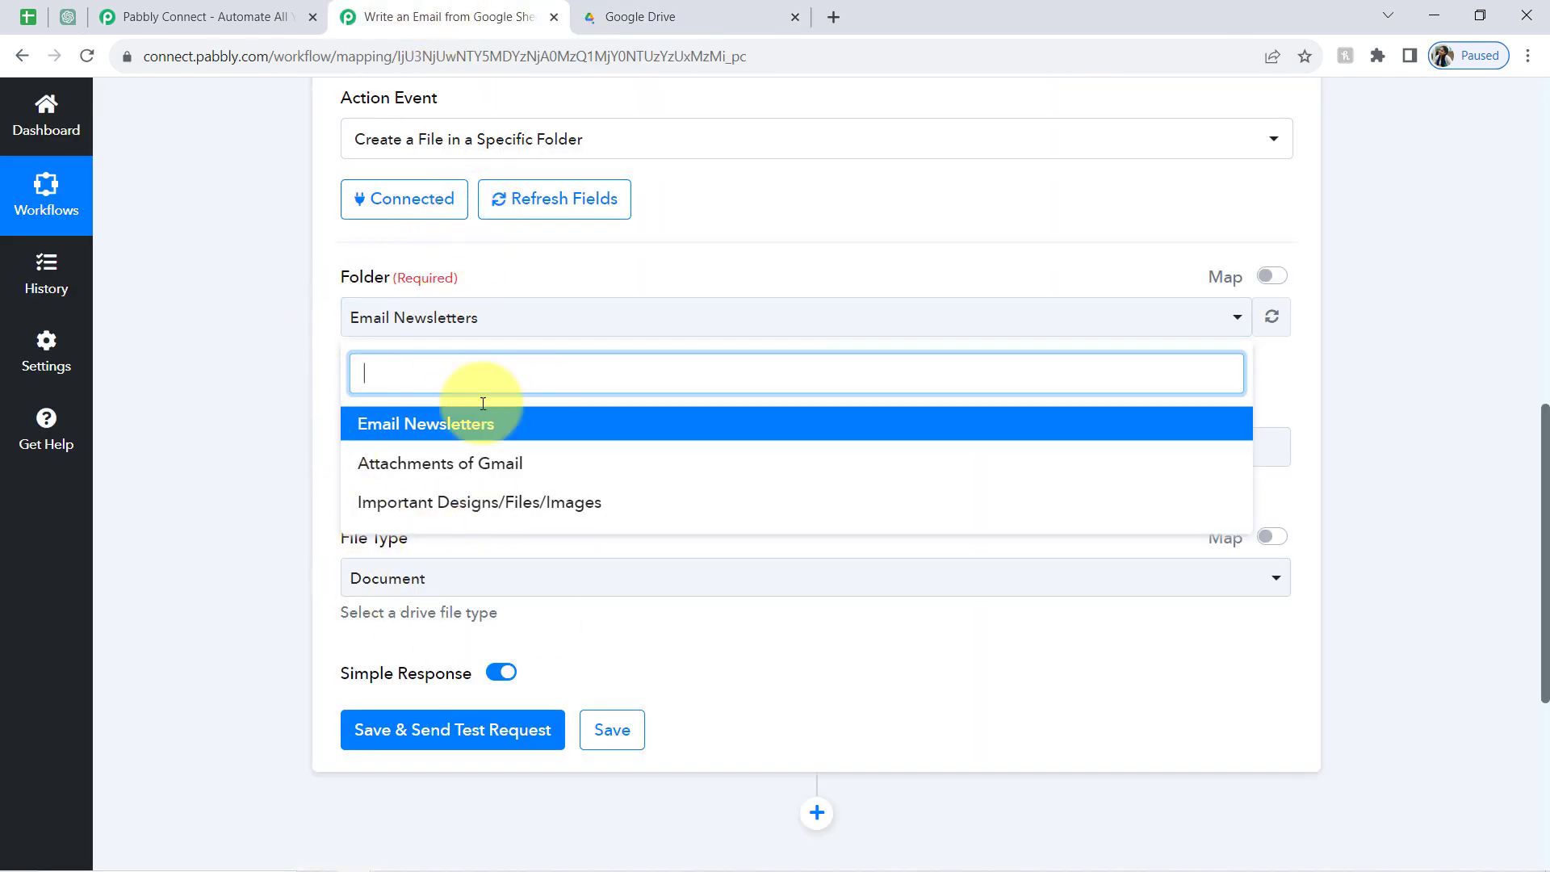
{"action": "left_click", "coordinate": [634, 6]}
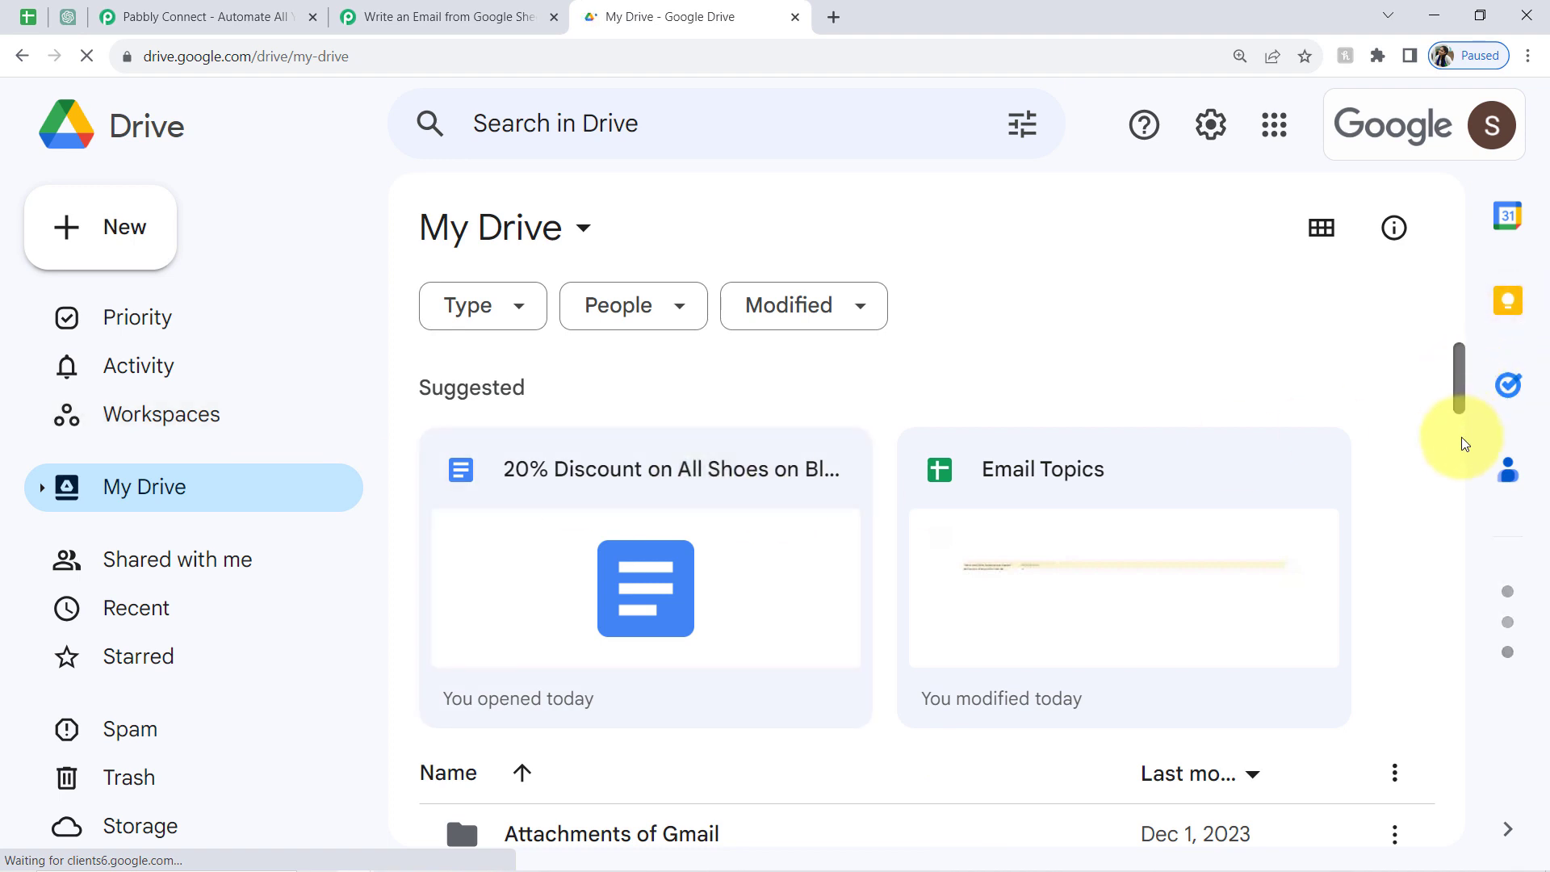
{"action": "scroll", "coordinate": [1445, 420], "scroll_direction": "down", "scroll_amount": 5}
{"action": "scroll", "coordinate": [1450, 449], "scroll_direction": "up", "scroll_amount": 1}
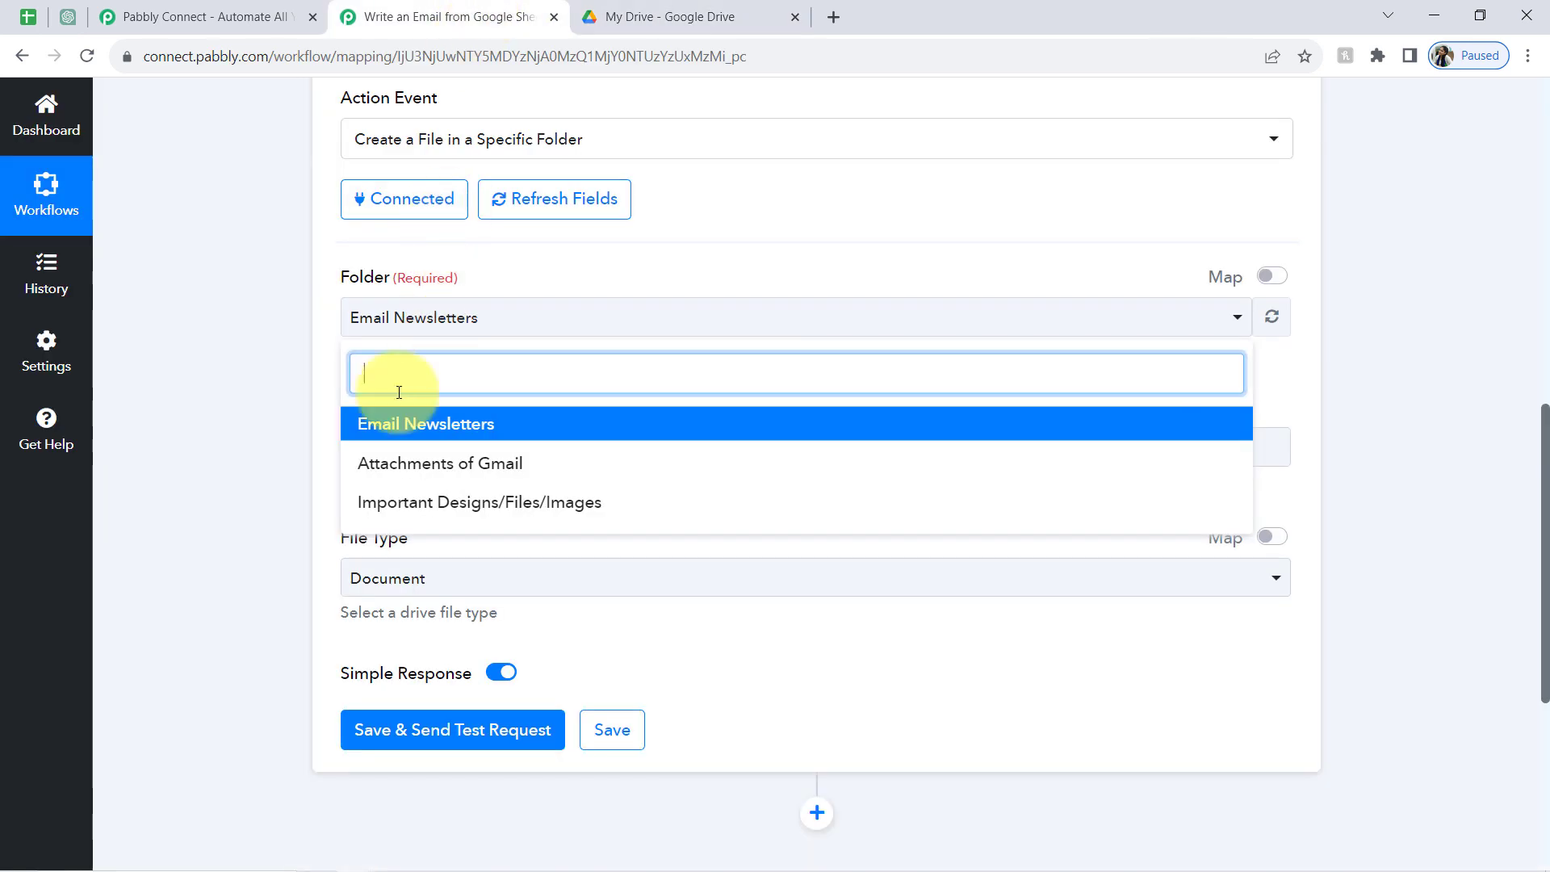
{"action": "left_click", "coordinate": [400, 419]}
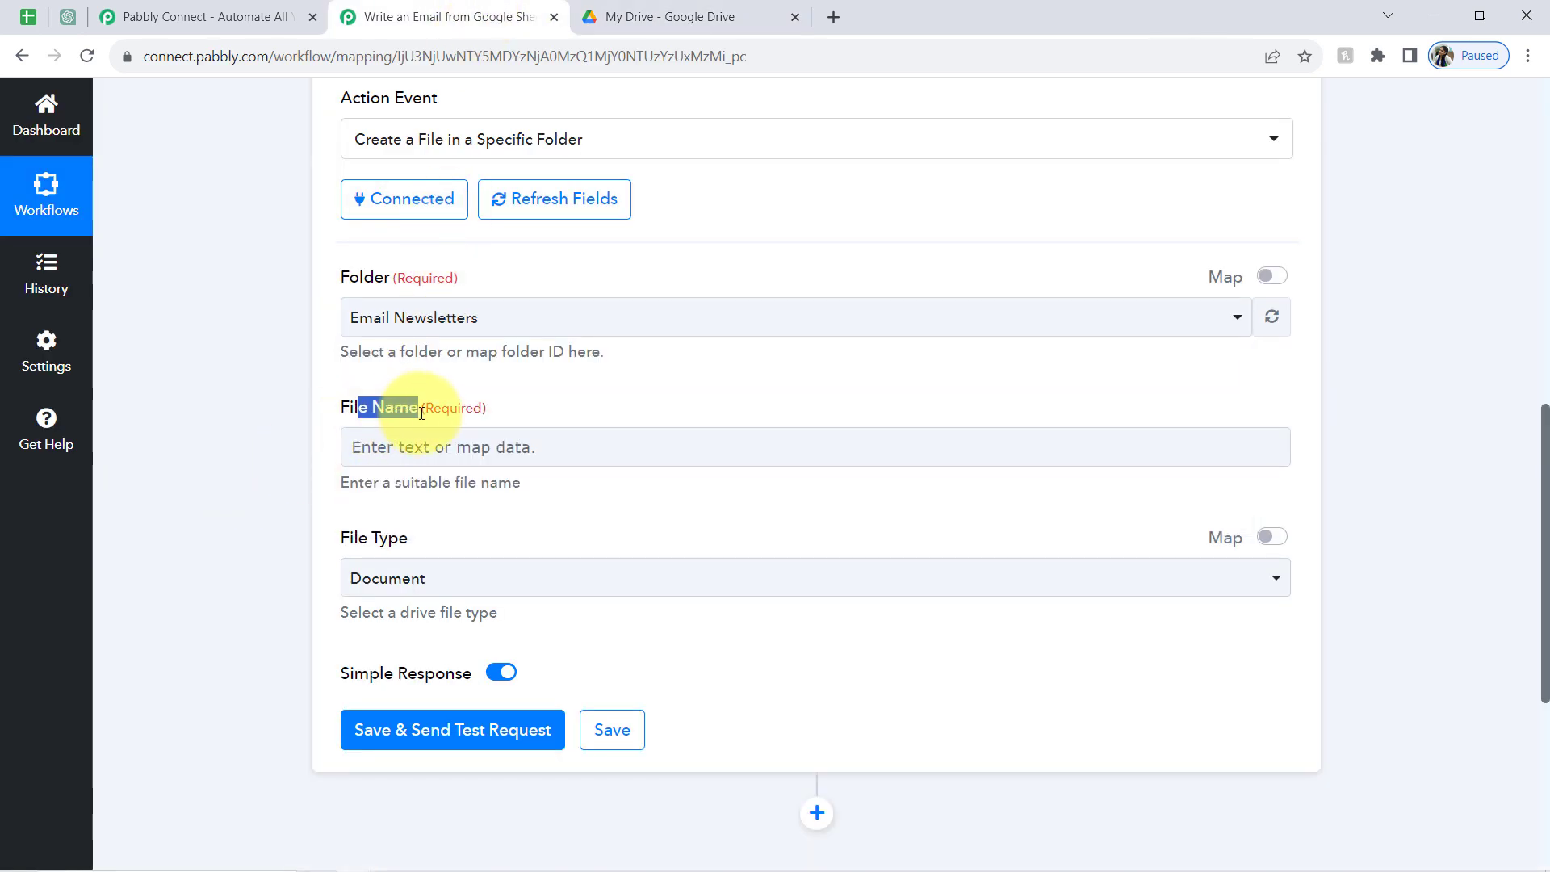
- Map the file name to Topic On Which Email Content Has To Be Prepared from the Google Sheets trigger, keeping the Email Newsletters folder
{"action": "left_click", "coordinate": [379, 447]}
{"action": "left_click_drag", "start_coordinate": [1547, 442], "coordinate": [1522, 527]}
{"action": "left_click", "coordinate": [595, 388]}
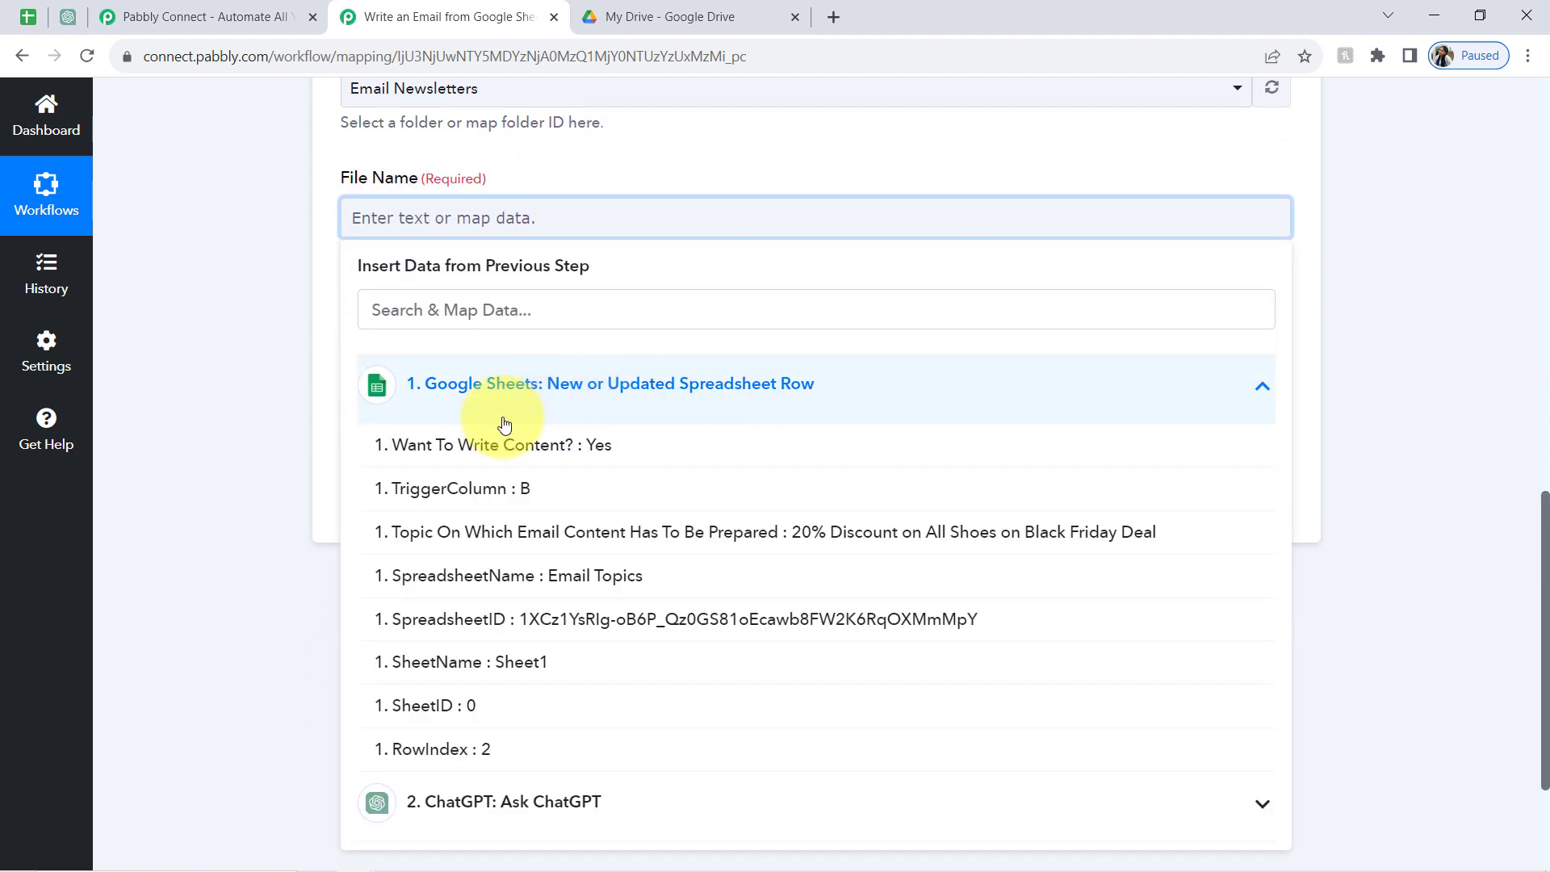
{"action": "left_click", "coordinate": [716, 533]}
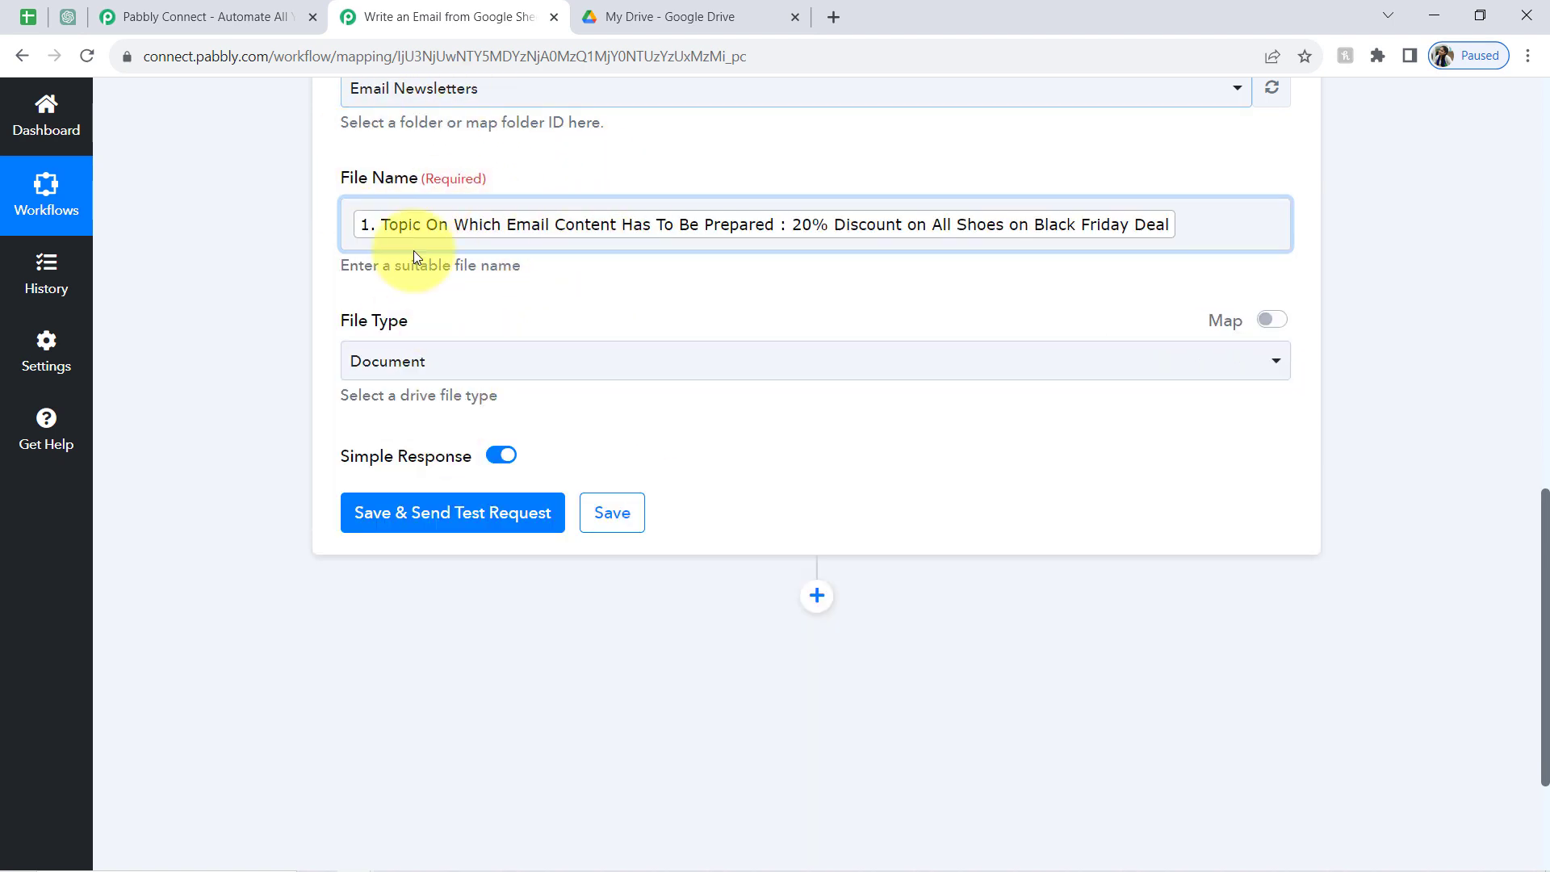
{"action": "left_click_drag", "start_coordinate": [1547, 517], "coordinate": [1544, 460]}
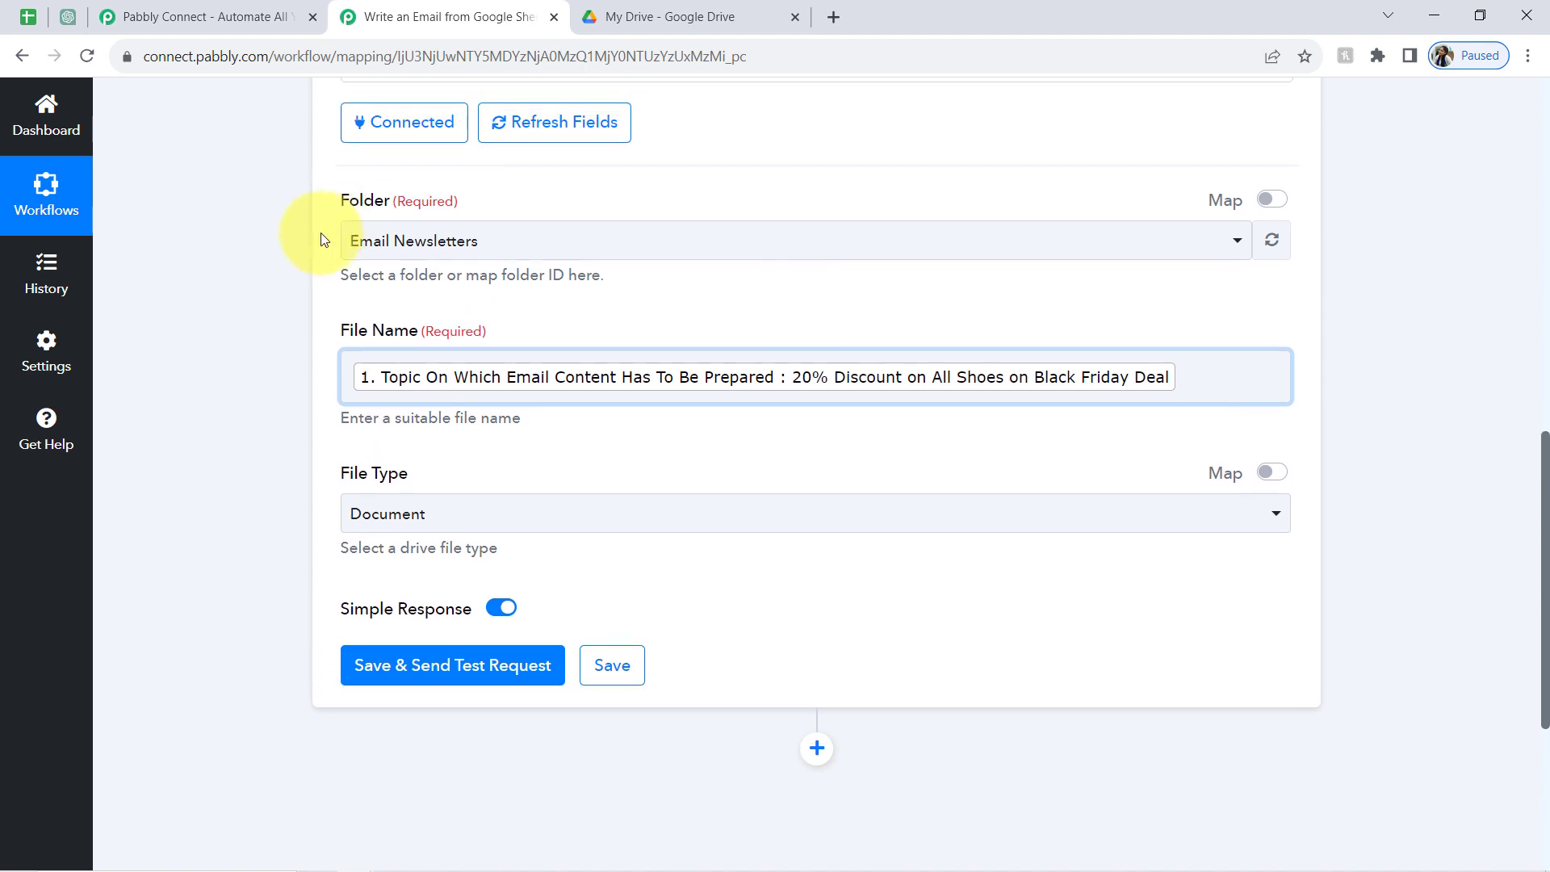
{"action": "left_click", "coordinate": [401, 241]}
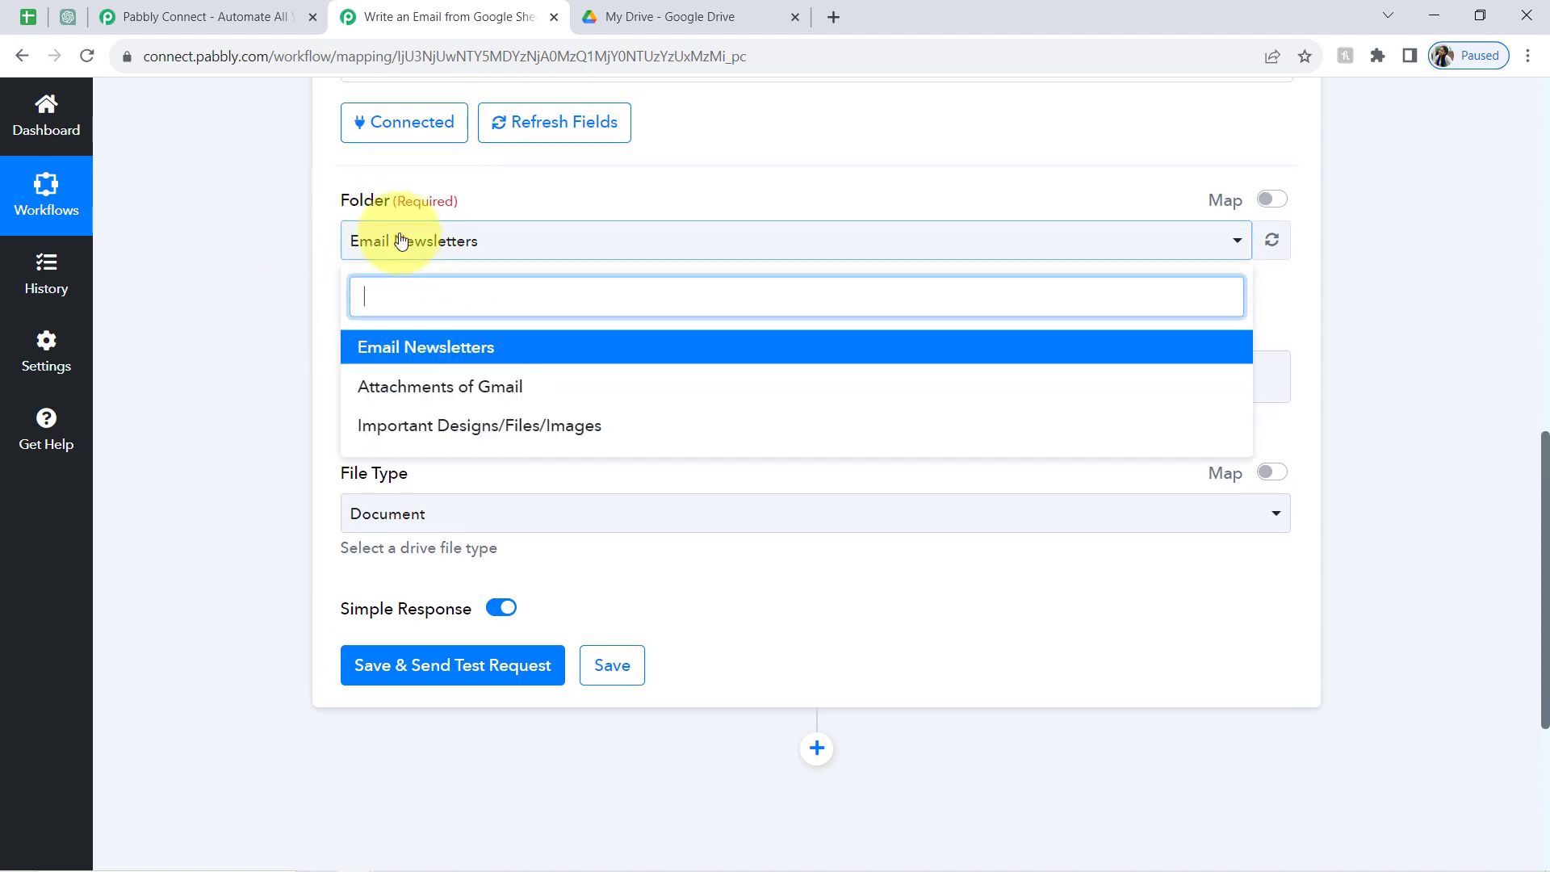
{"action": "left_click", "coordinate": [273, 269]}
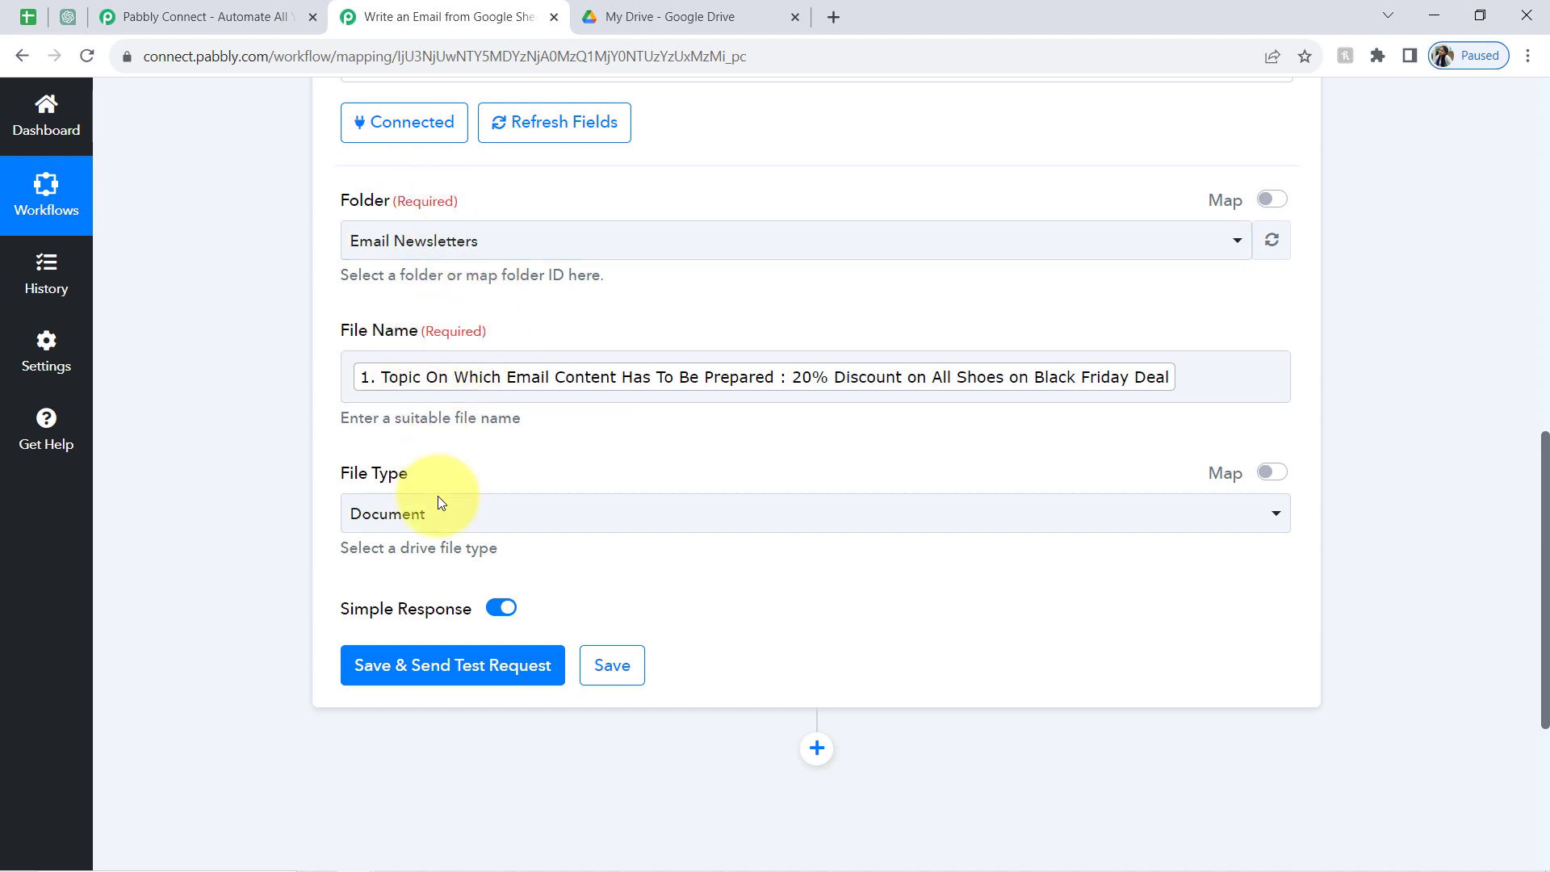
- Set the file type to Document and save the Google Drive action with a test request
{"action": "left_click", "coordinate": [397, 521]}
{"action": "left_click", "coordinate": [374, 630]}
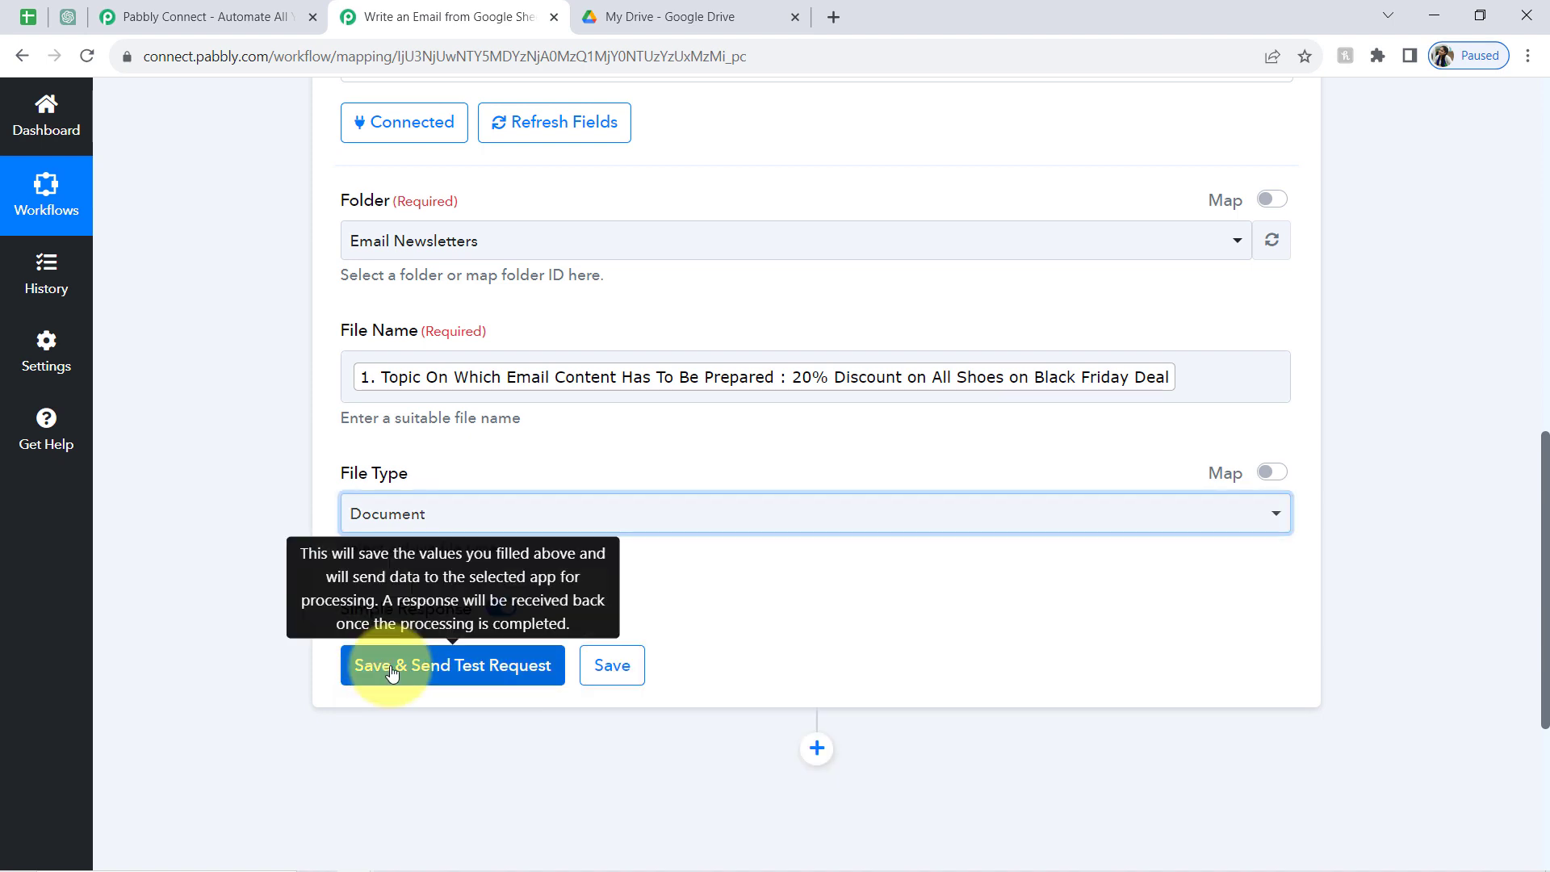
{"action": "left_click", "coordinate": [390, 664]}
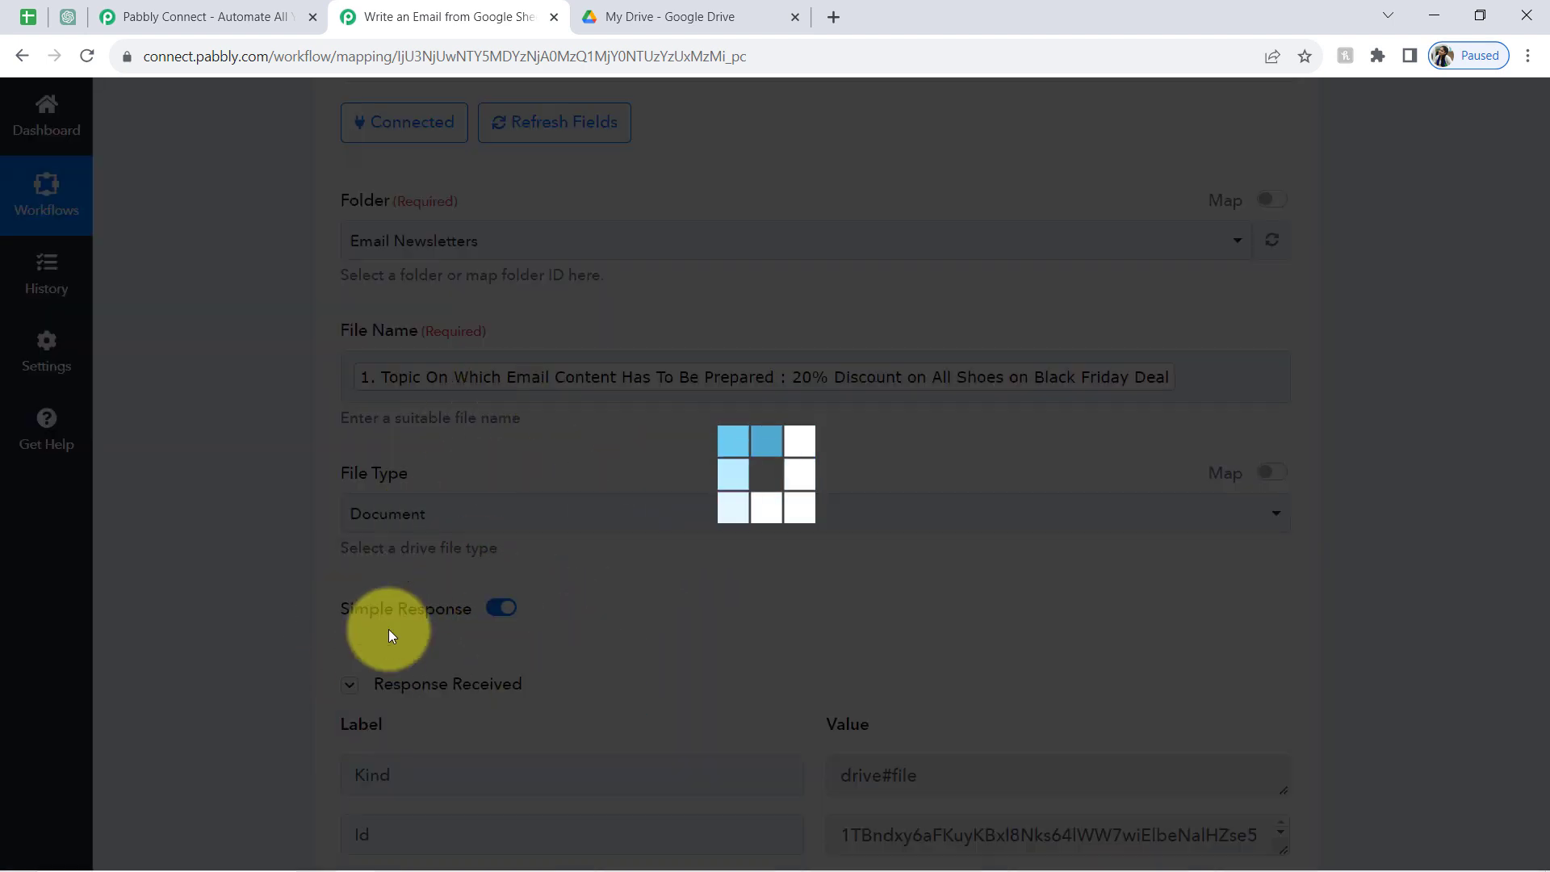
- Switch to Google Drive and open the document 20% Discount on All Shoes on Black Friday Deal from the Email Newsletters folder
{"action": "left_click", "coordinate": [589, 17]}
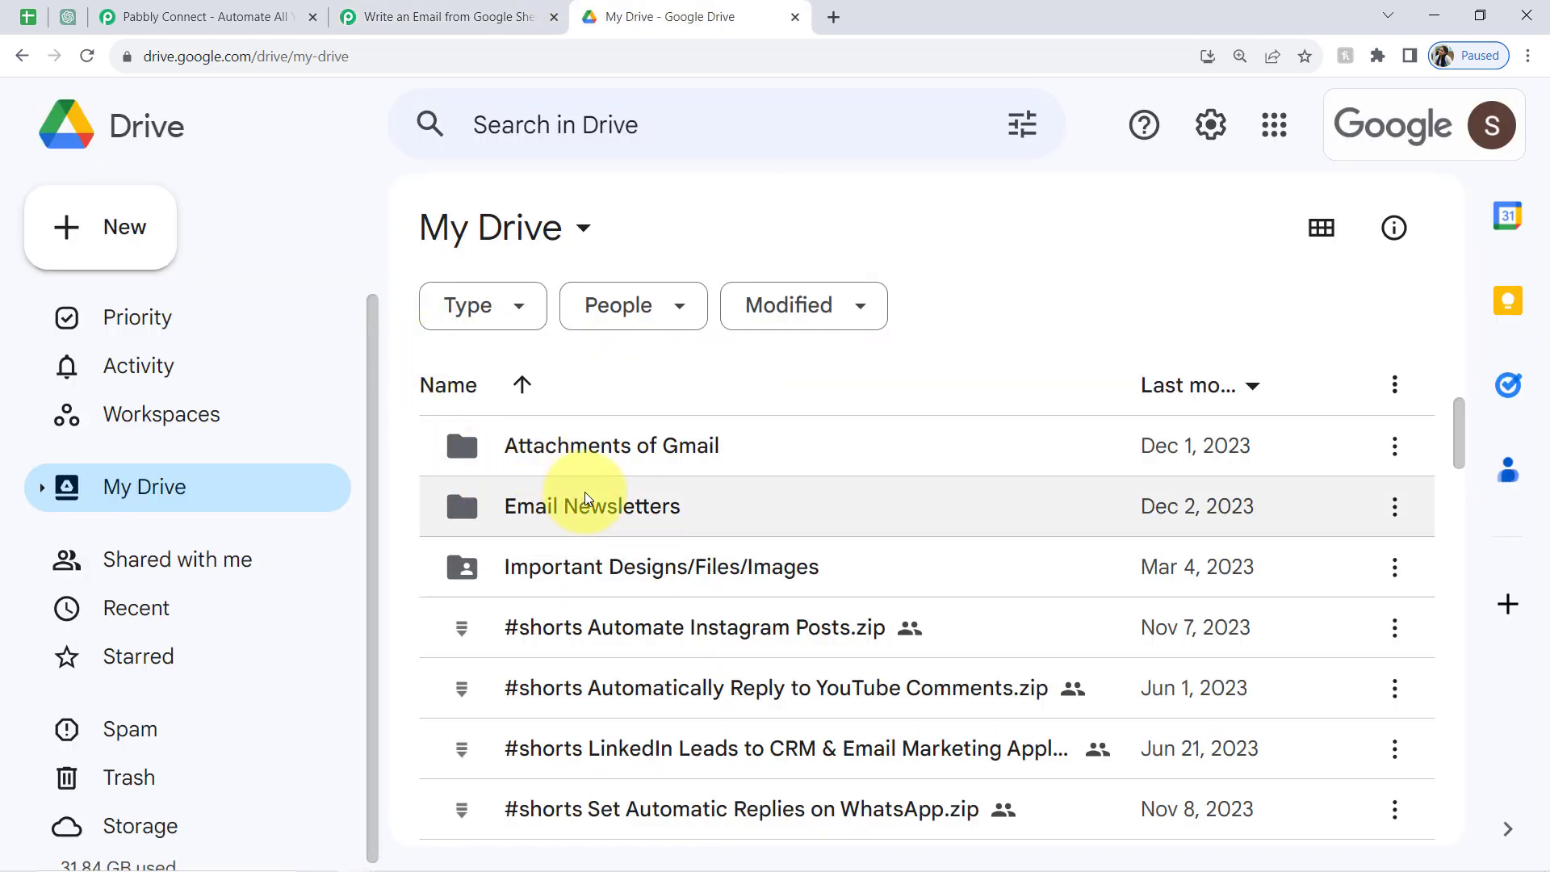
{"action": "left_click", "coordinate": [557, 505]}
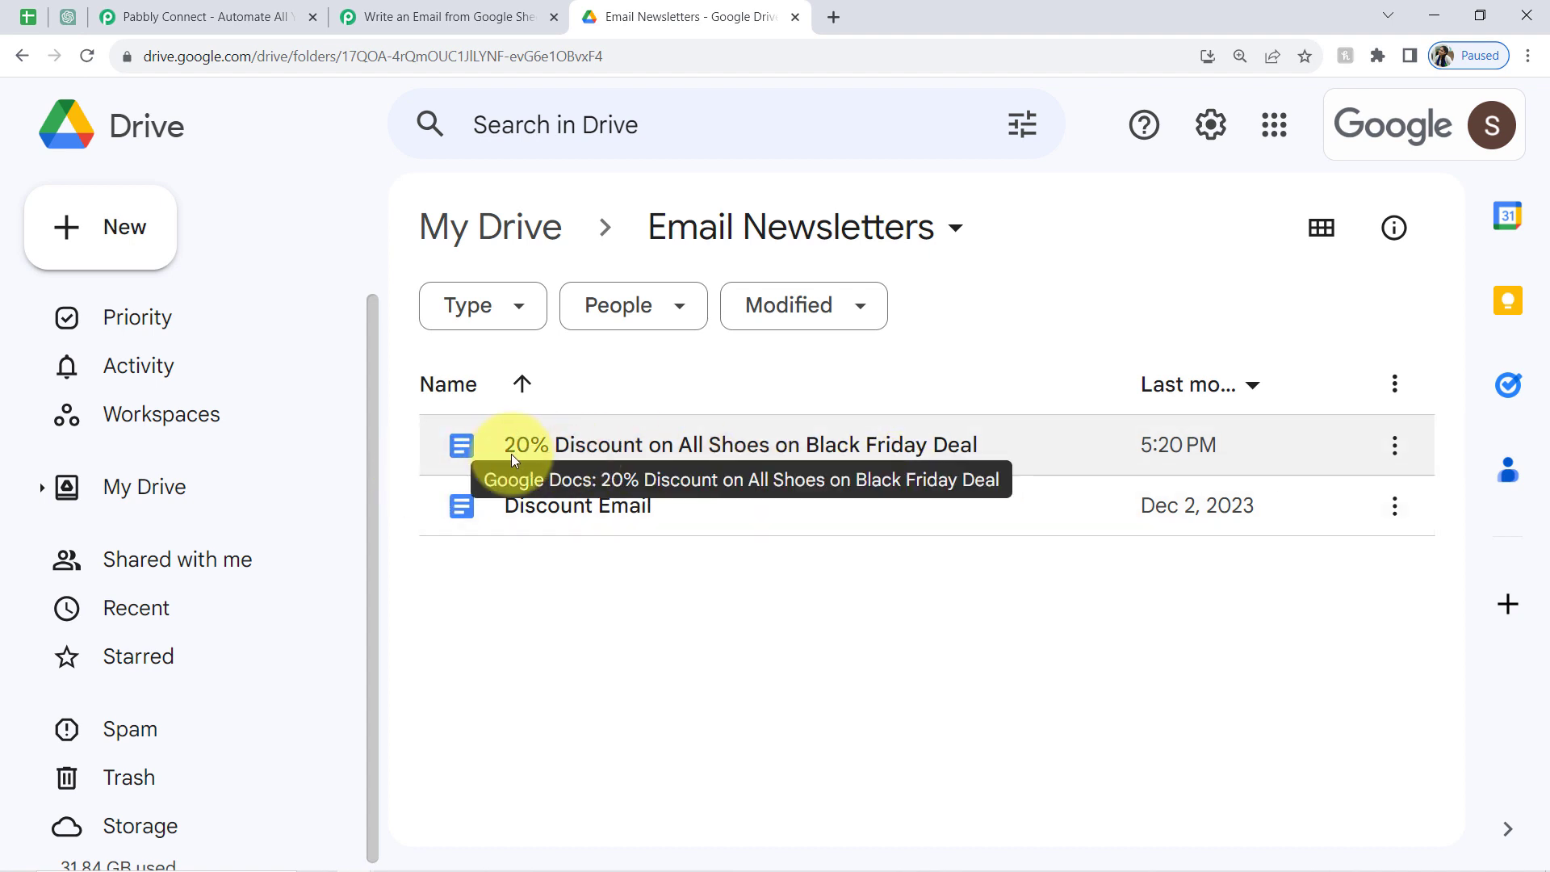
{"action": "double_click", "coordinate": [641, 445]}
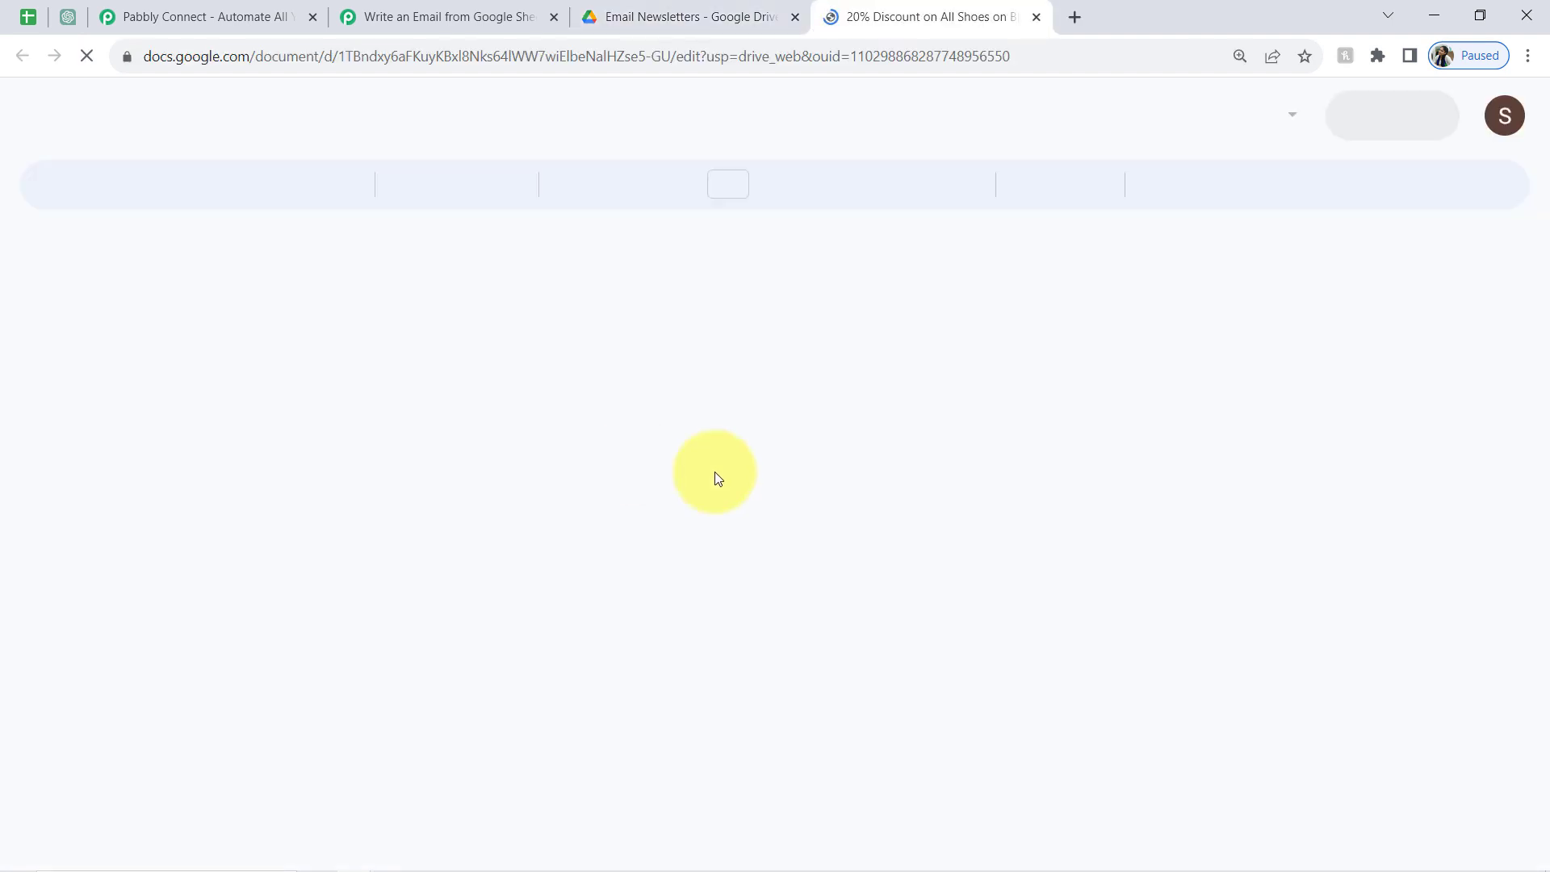
- Return to the Pabbly Connect workflow and add another action step after the Create a File in a Specific Folder step
{"action": "left_click", "coordinate": [519, 17]}
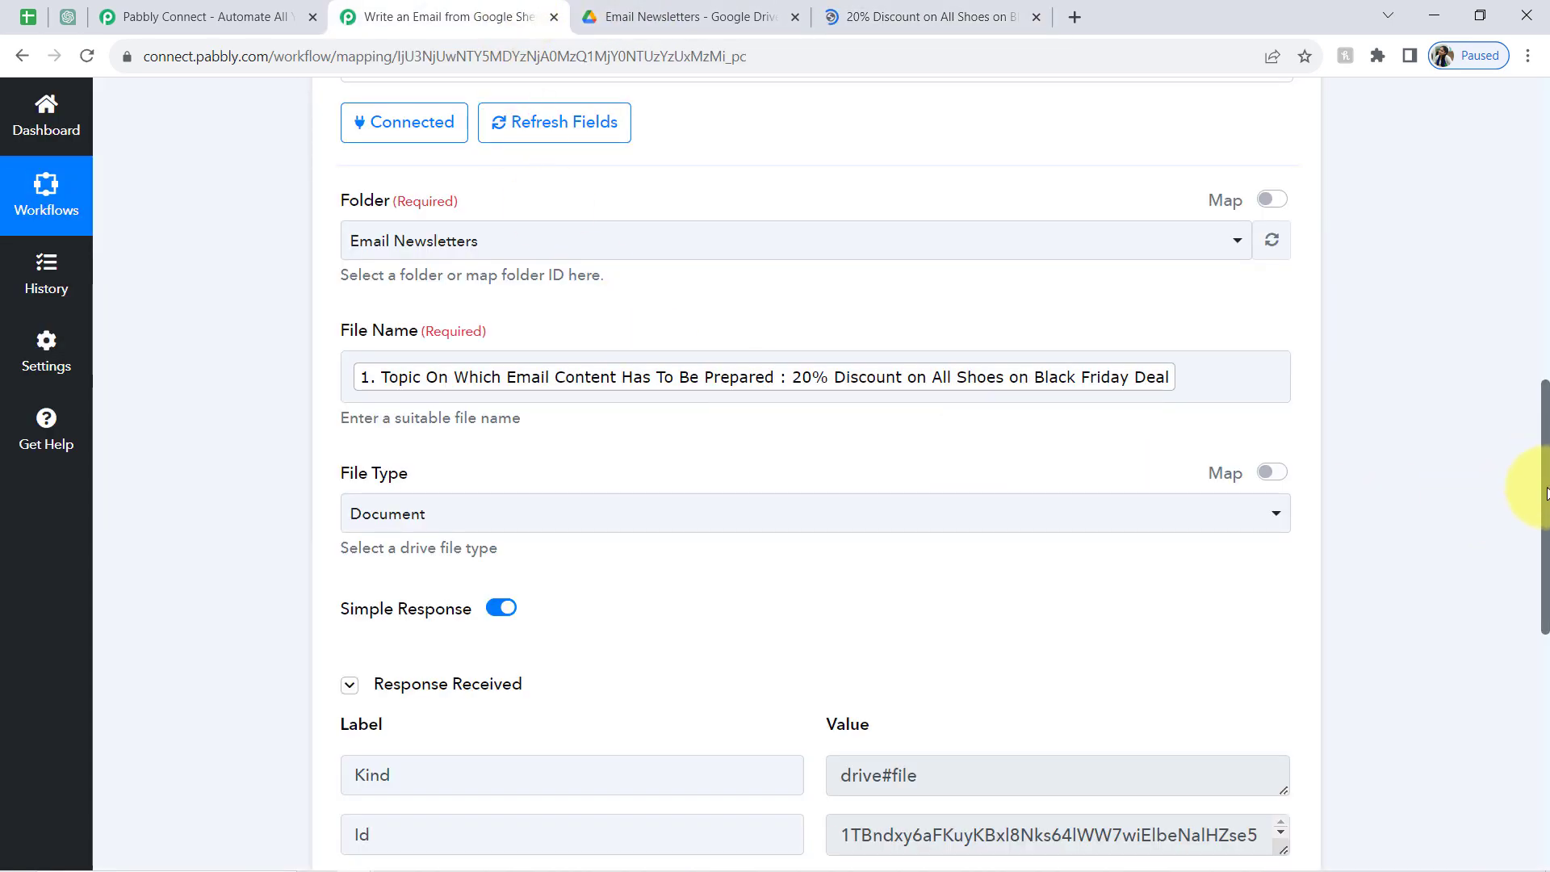
{"action": "left_click_drag", "start_coordinate": [1546, 495], "coordinate": [1525, 719]}
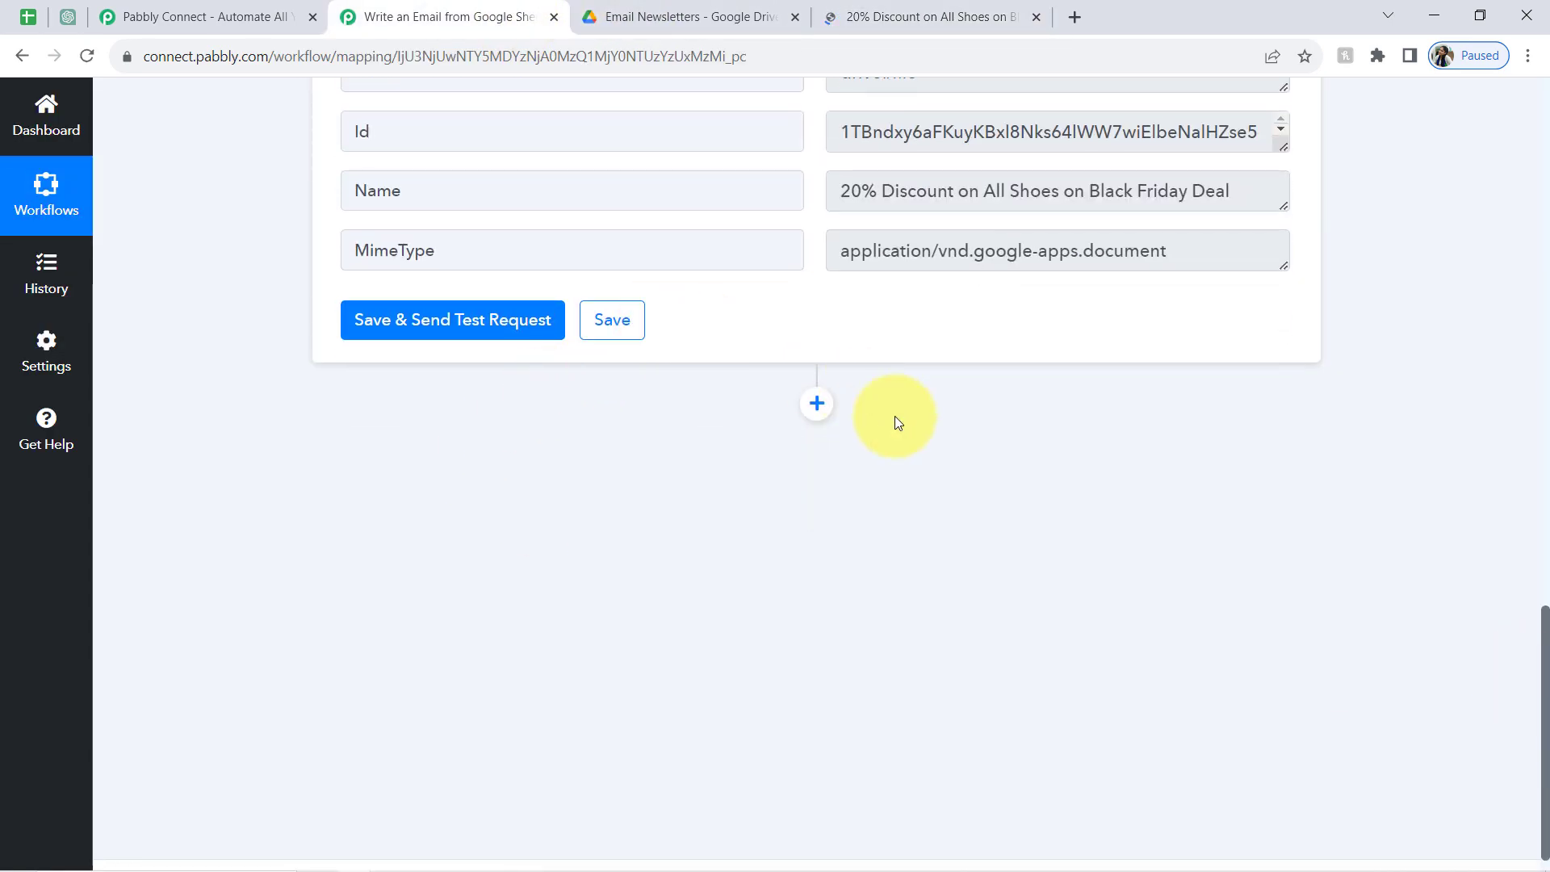
{"action": "left_click", "coordinate": [817, 405]}
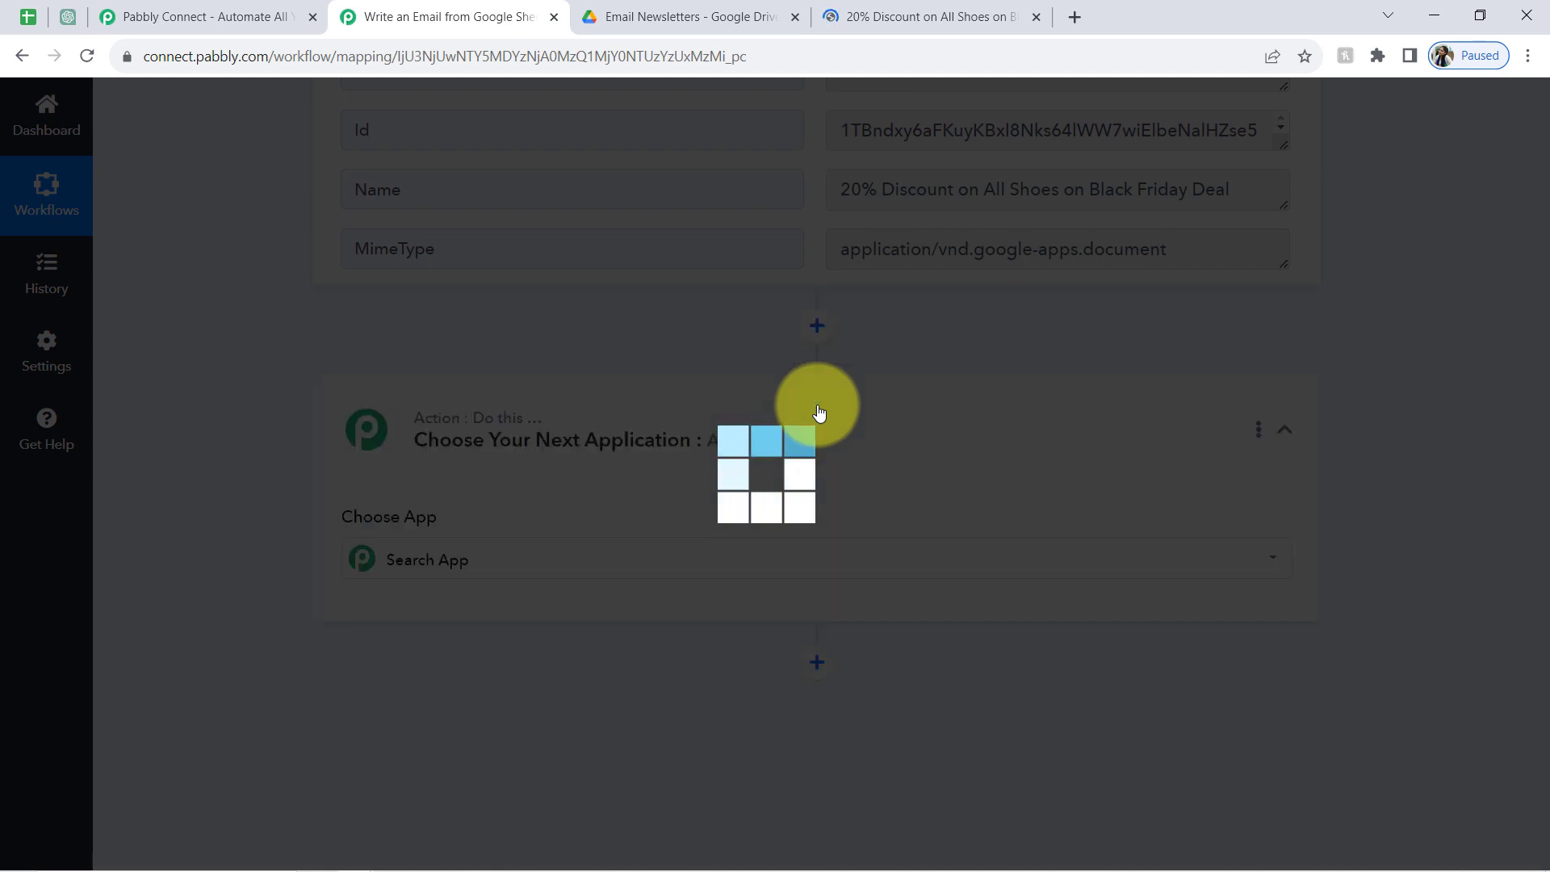
{"action": "left_click", "coordinate": [453, 285]}
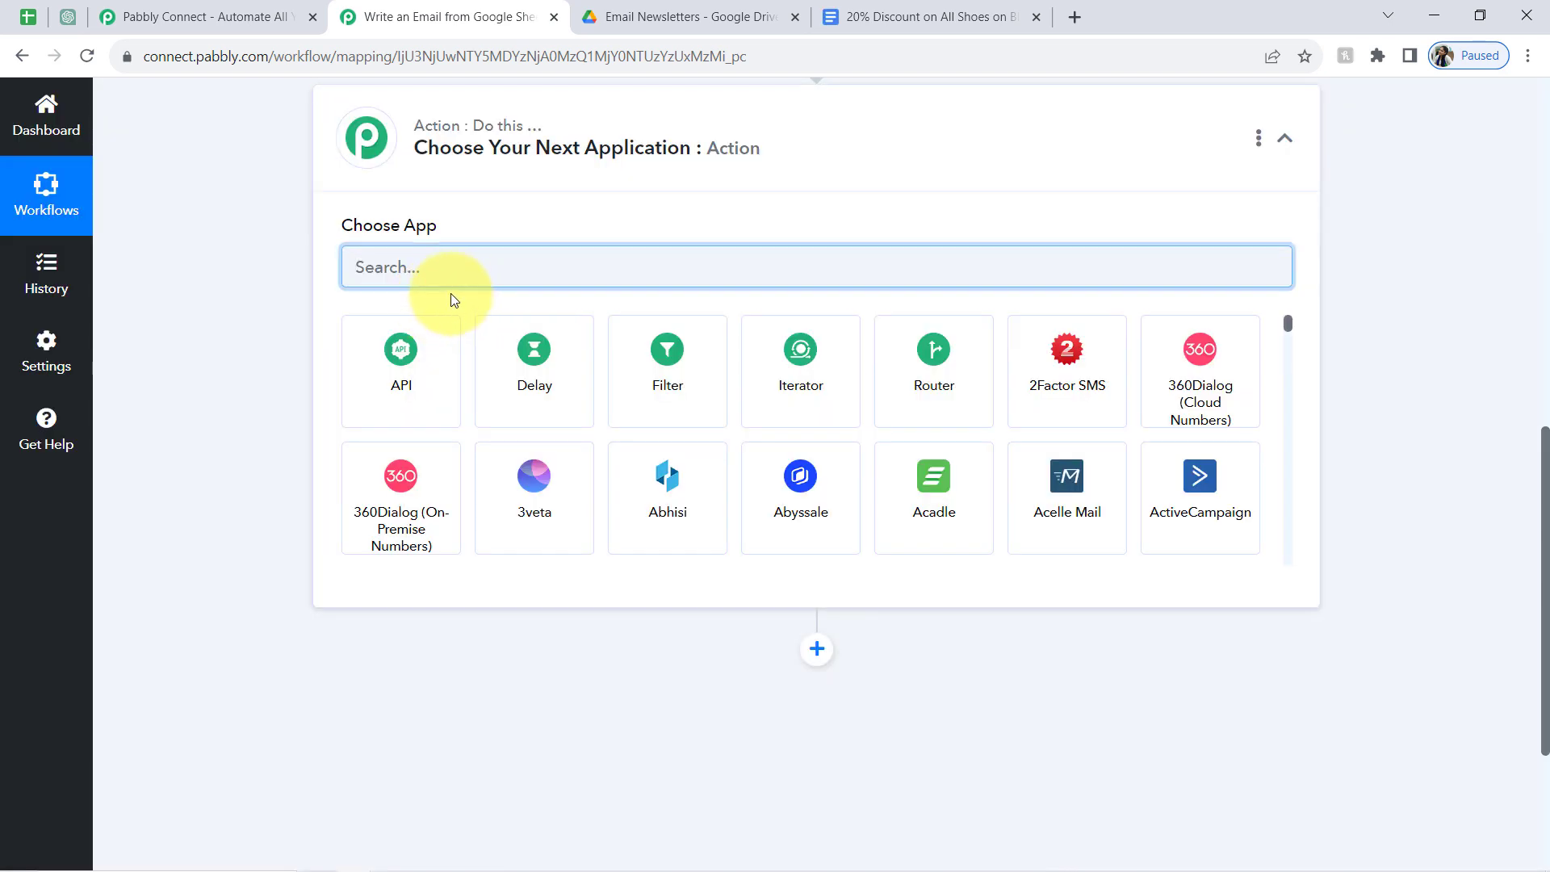
{"action": "type", "text": "google do"}
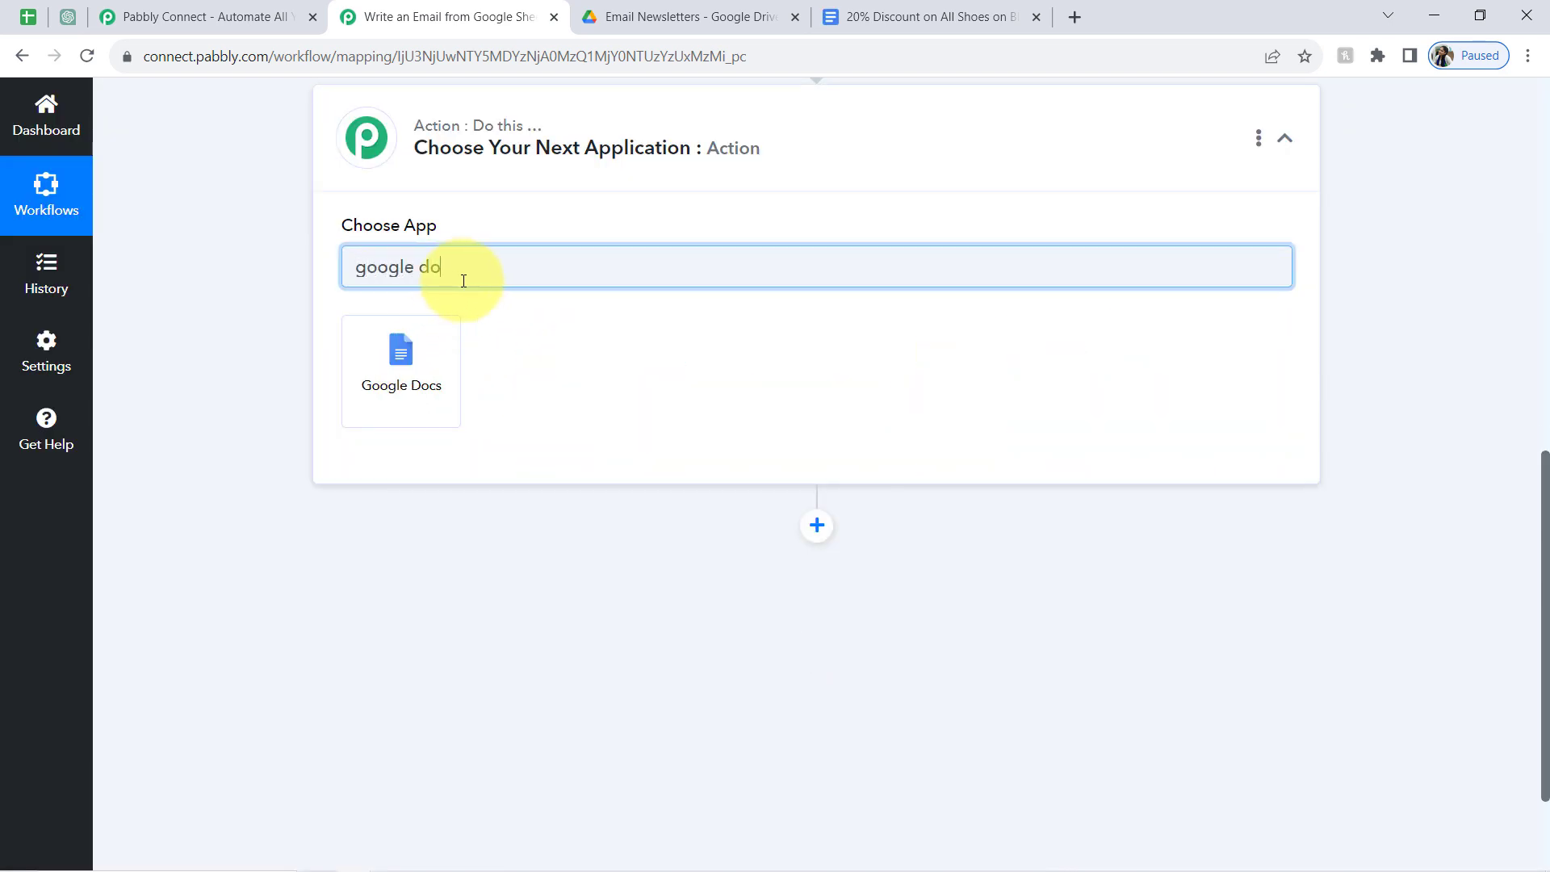
{"action": "left_click", "coordinate": [428, 337]}
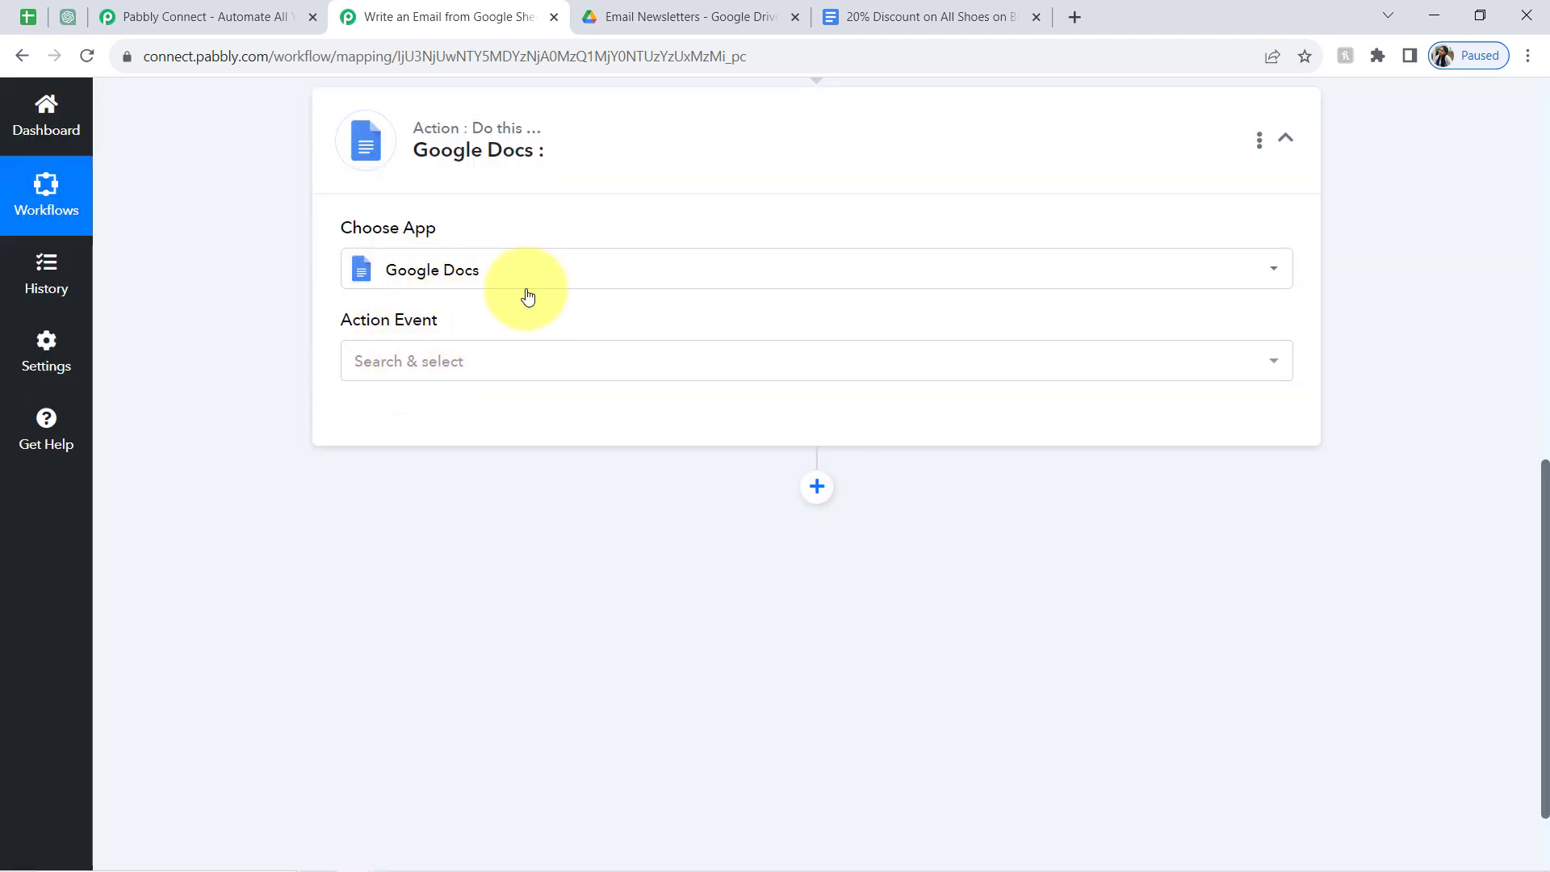
- Set the new action step to Google Drive with the Update Content in a File event, using the existing connection Google Drive #9
{"action": "left_click", "coordinate": [487, 281]}
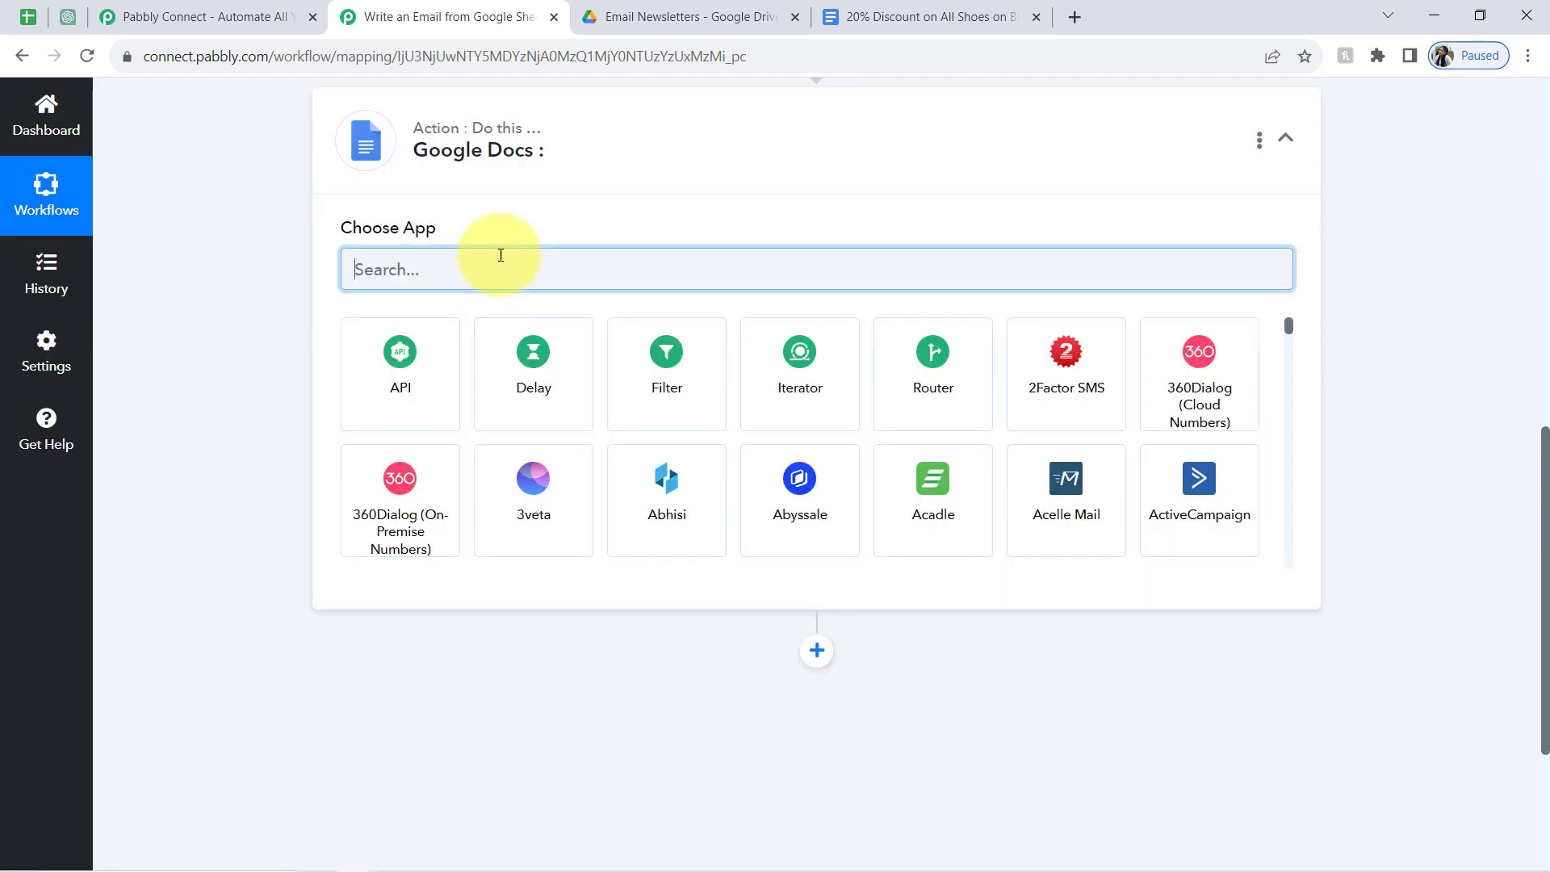
{"action": "type", "text": "google dr"}
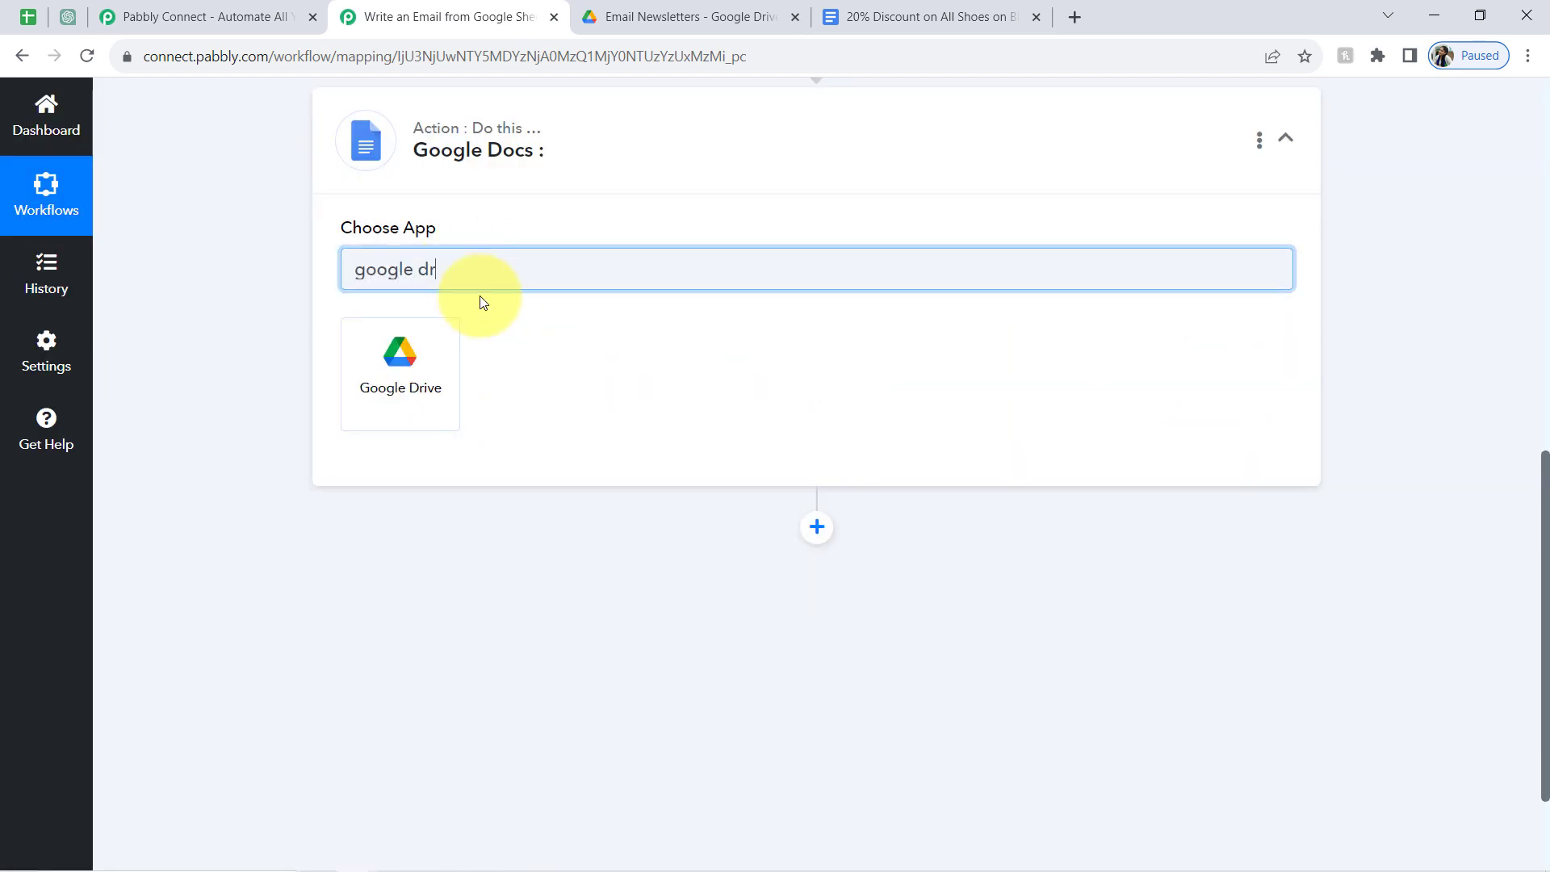
{"action": "left_click", "coordinate": [405, 364]}
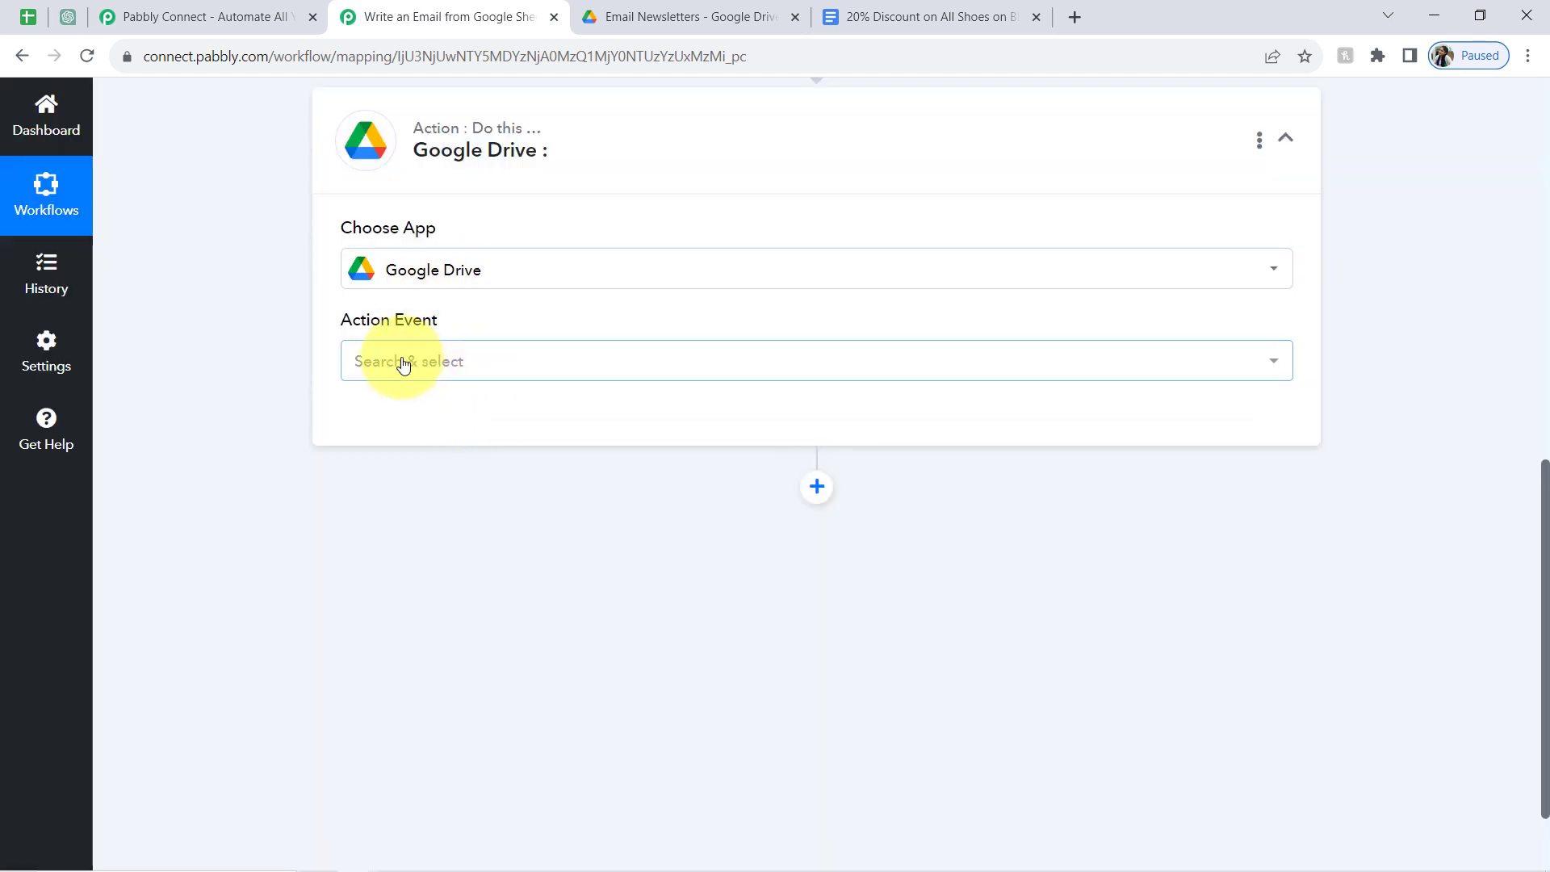
{"action": "left_click", "coordinate": [404, 361]}
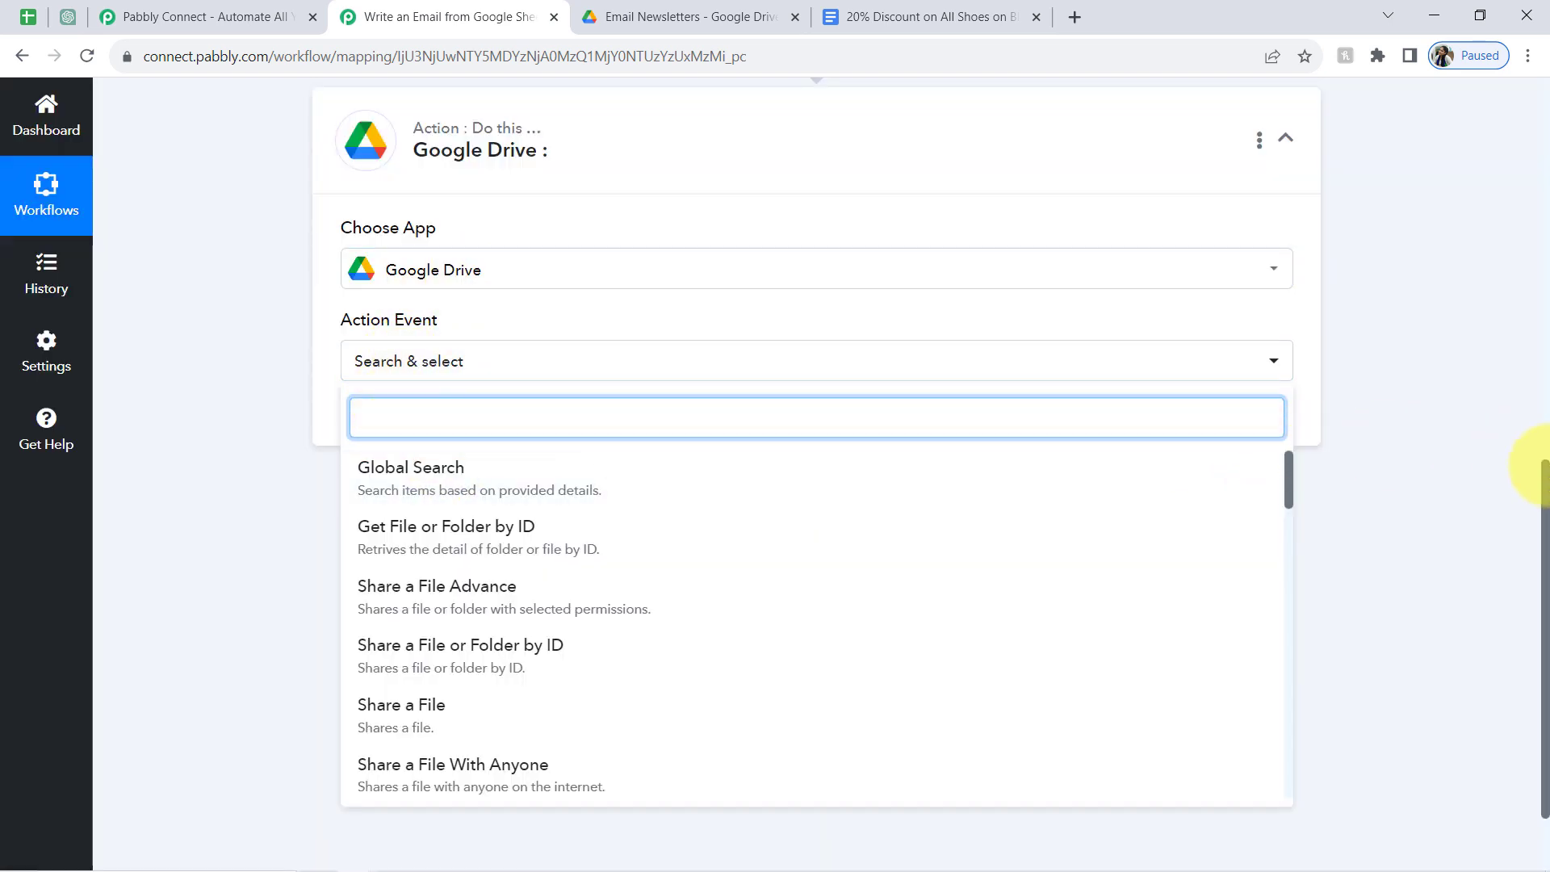
{"action": "left_click_drag", "start_coordinate": [1546, 488], "coordinate": [1546, 553]}
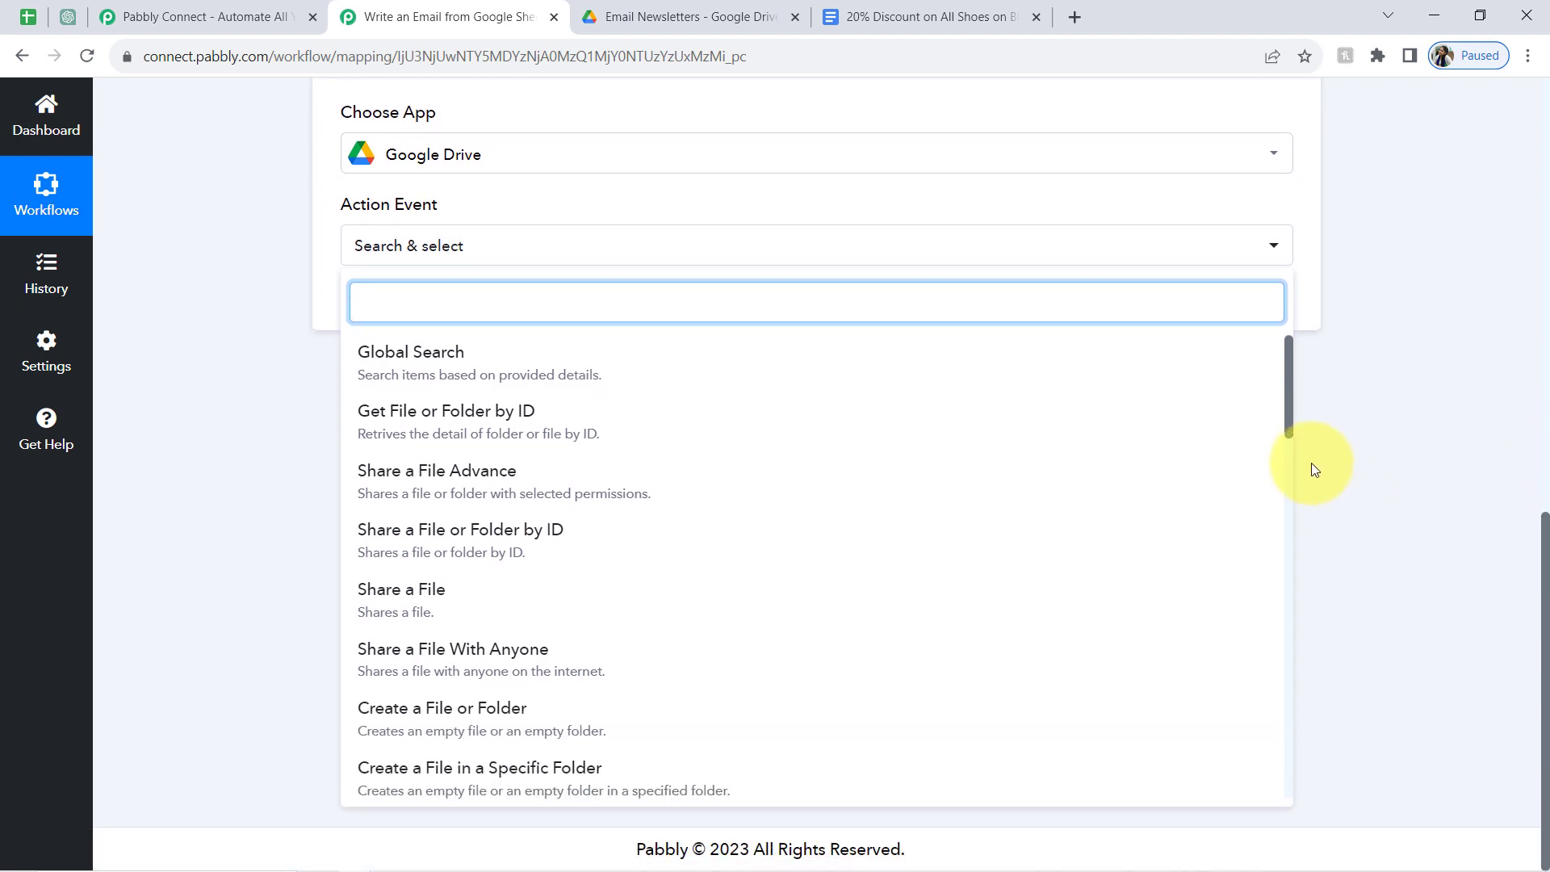
{"action": "left_click_drag", "start_coordinate": [1288, 368], "coordinate": [1260, 571]}
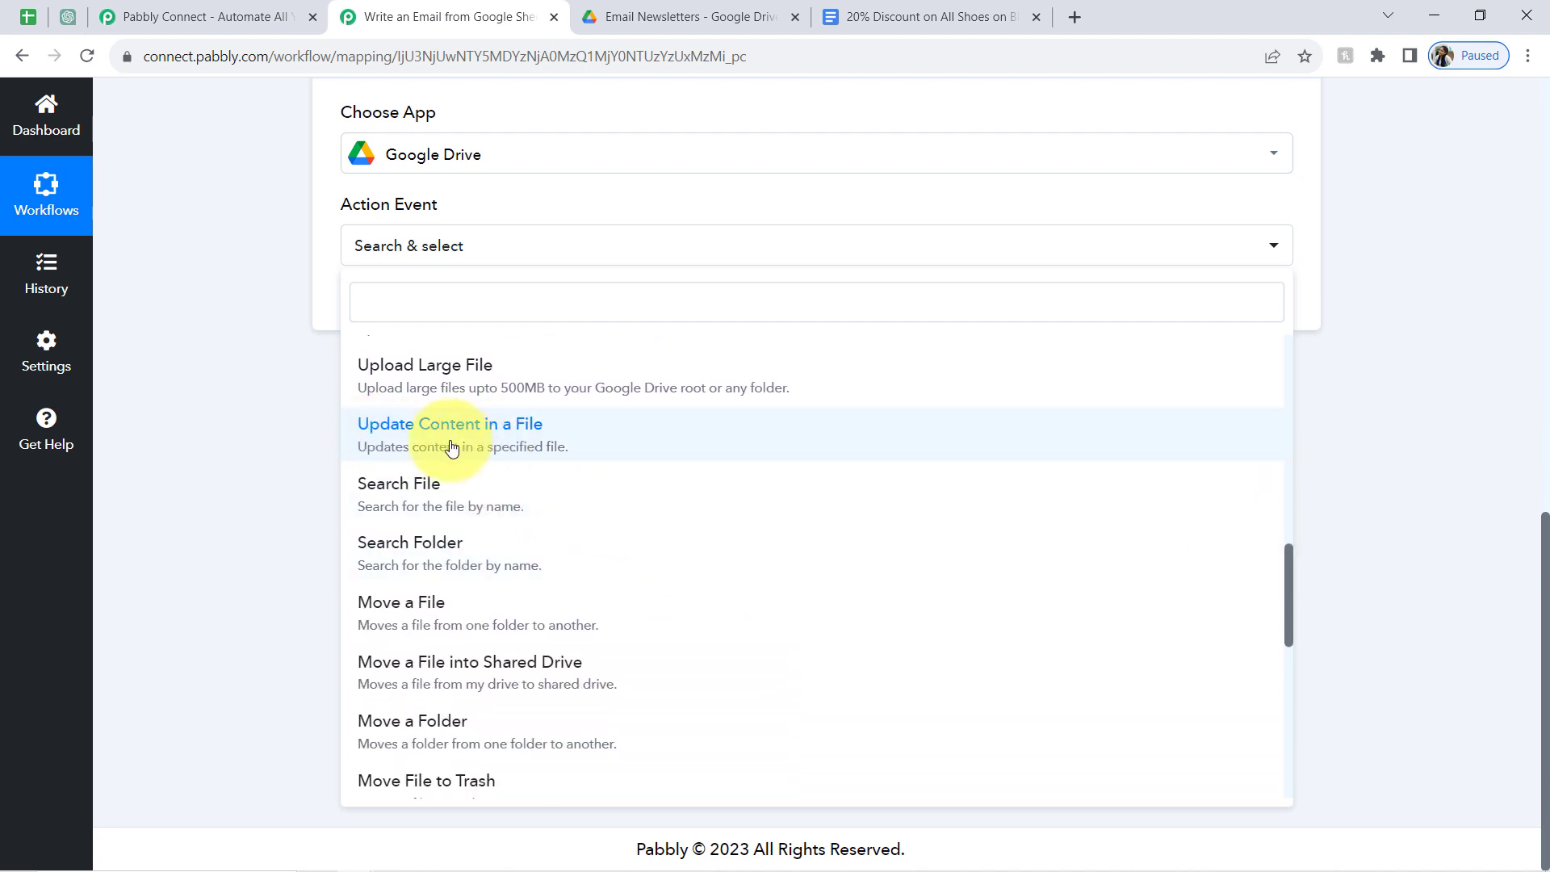
{"action": "left_click", "coordinate": [496, 442]}
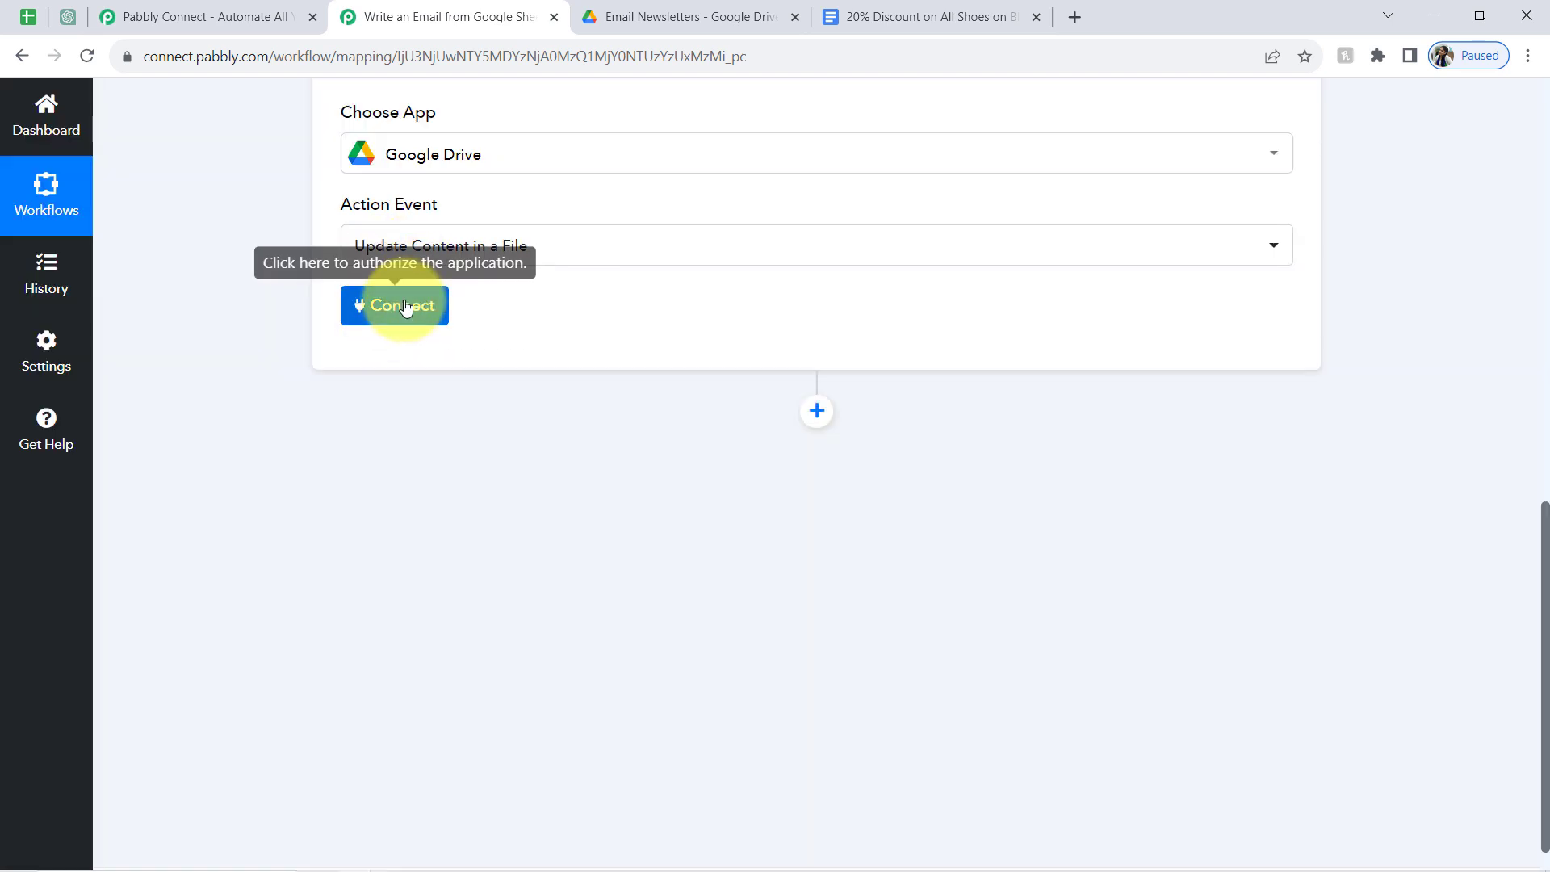
{"action": "left_click", "coordinate": [403, 310]}
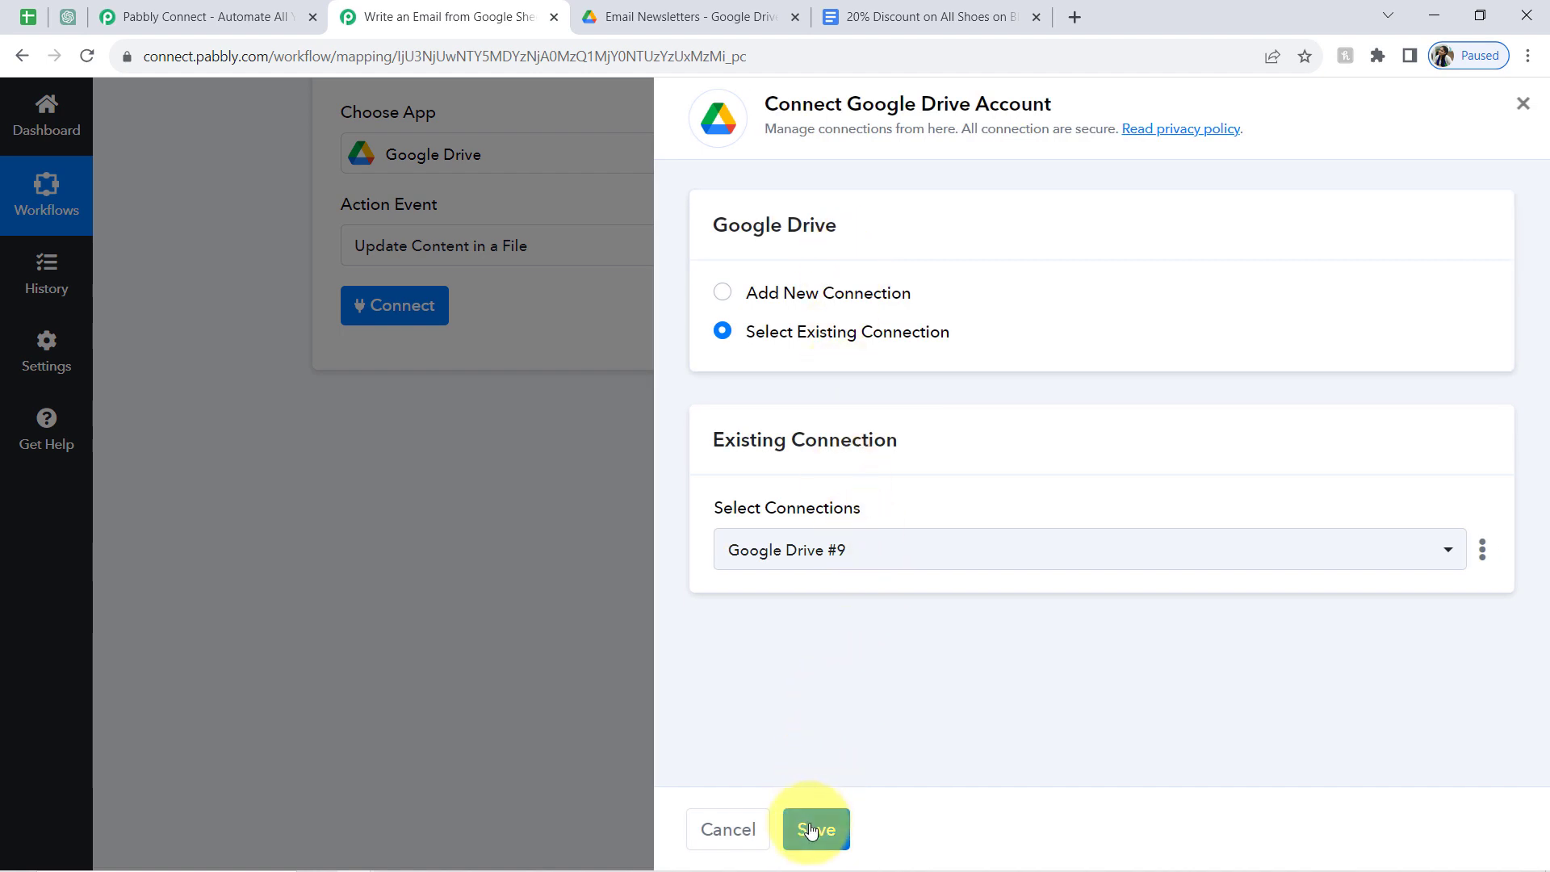
{"action": "left_click", "coordinate": [812, 830]}
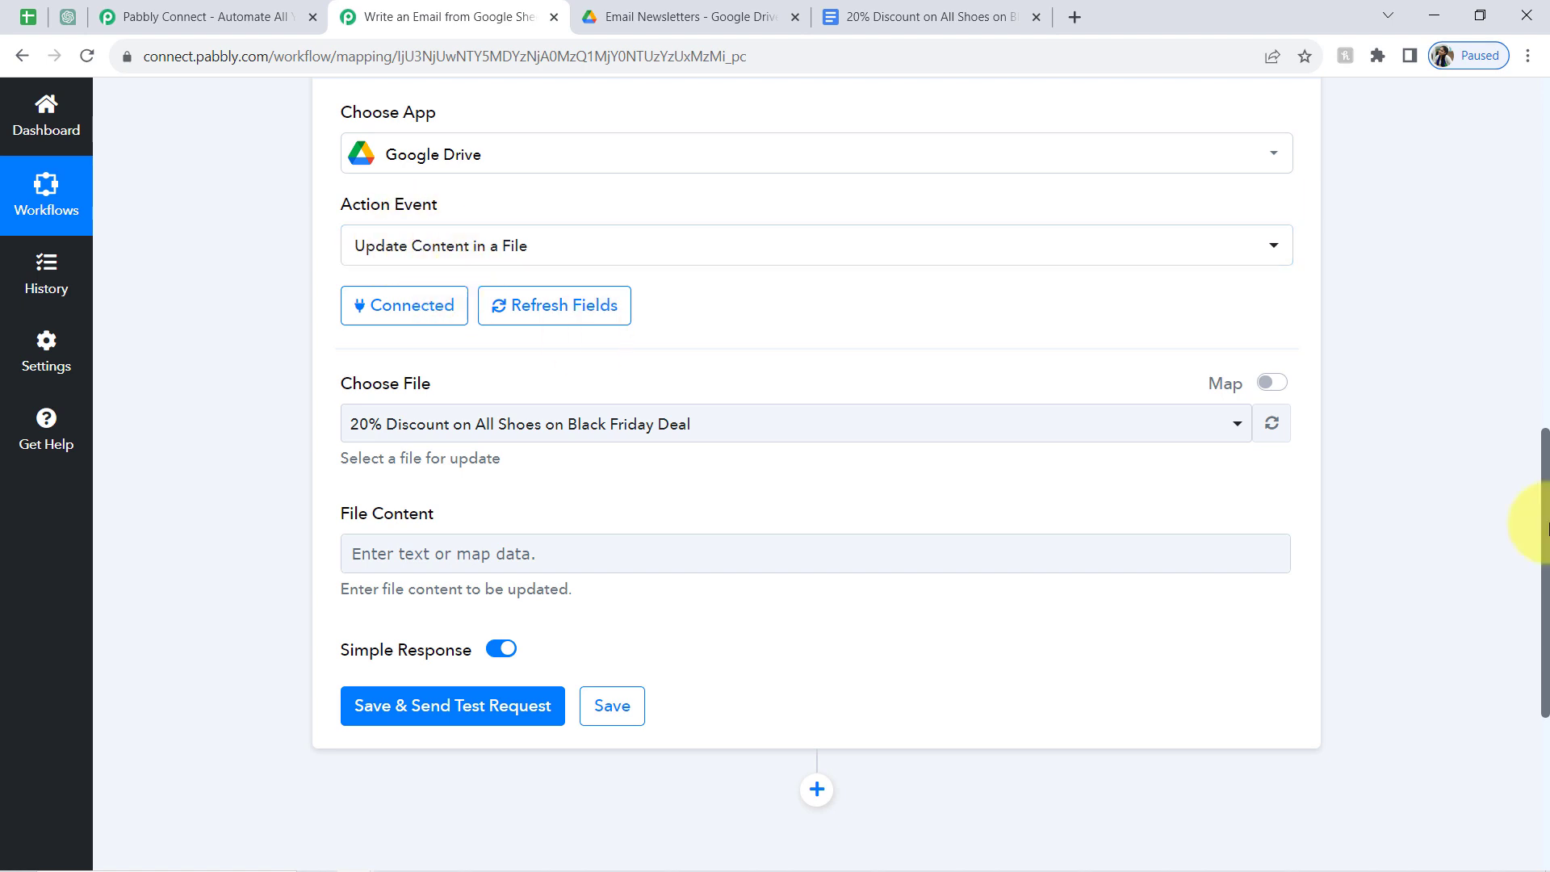
- Enable mapping for the file to update and map it to the Id from the Create a File in a Specific Folder step
{"action": "scroll", "coordinate": [1526, 516], "scroll_direction": "down", "scroll_amount": 1}
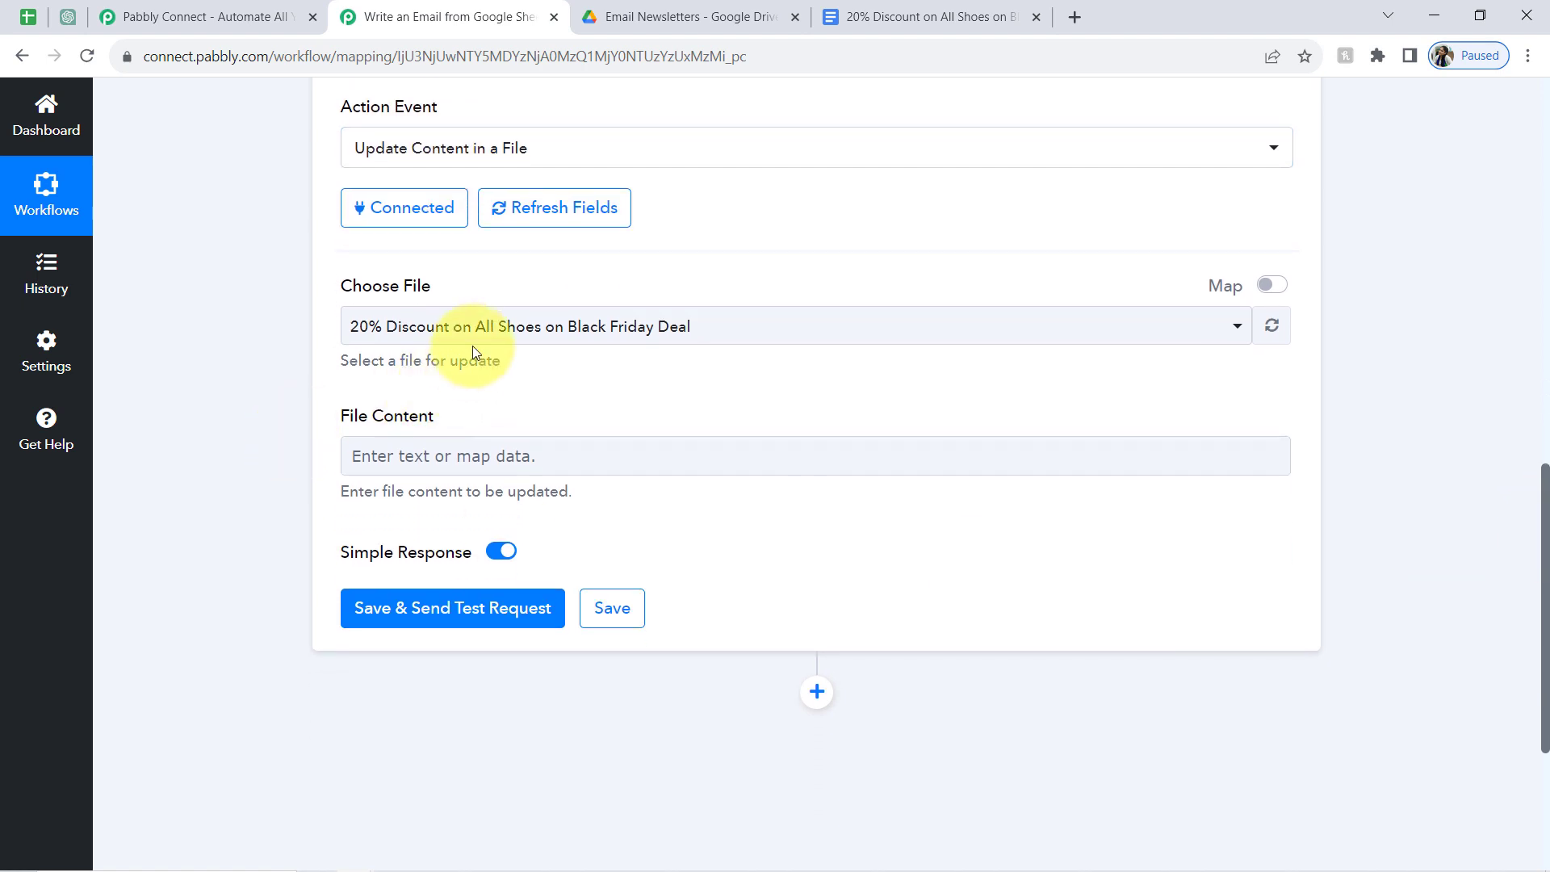
{"action": "left_click", "coordinate": [436, 332]}
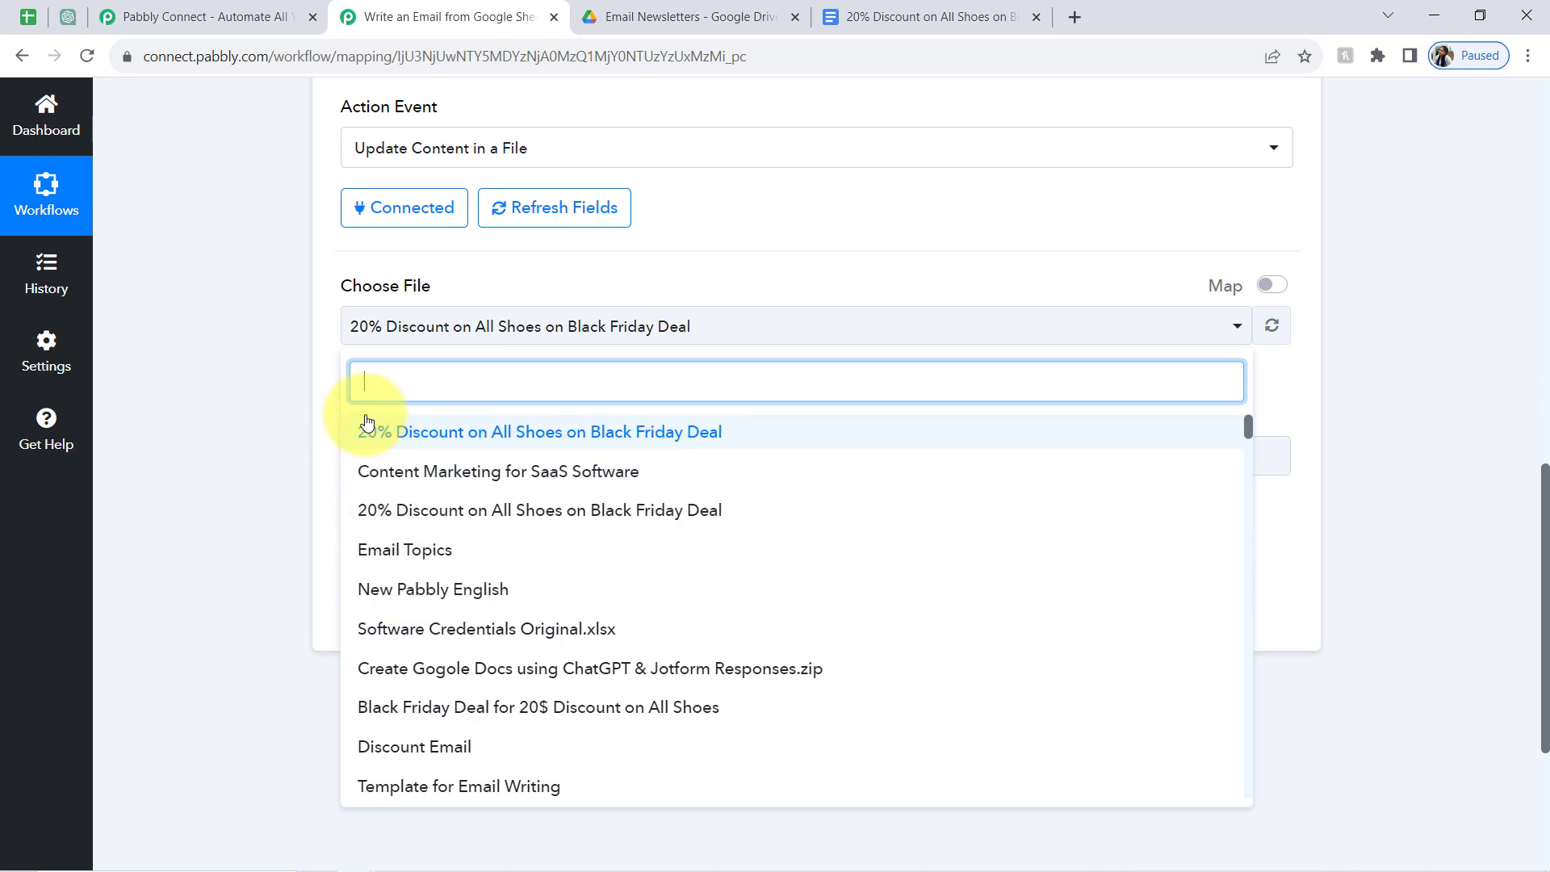
{"action": "left_click", "coordinate": [1272, 286]}
{"action": "left_click", "coordinate": [619, 334]}
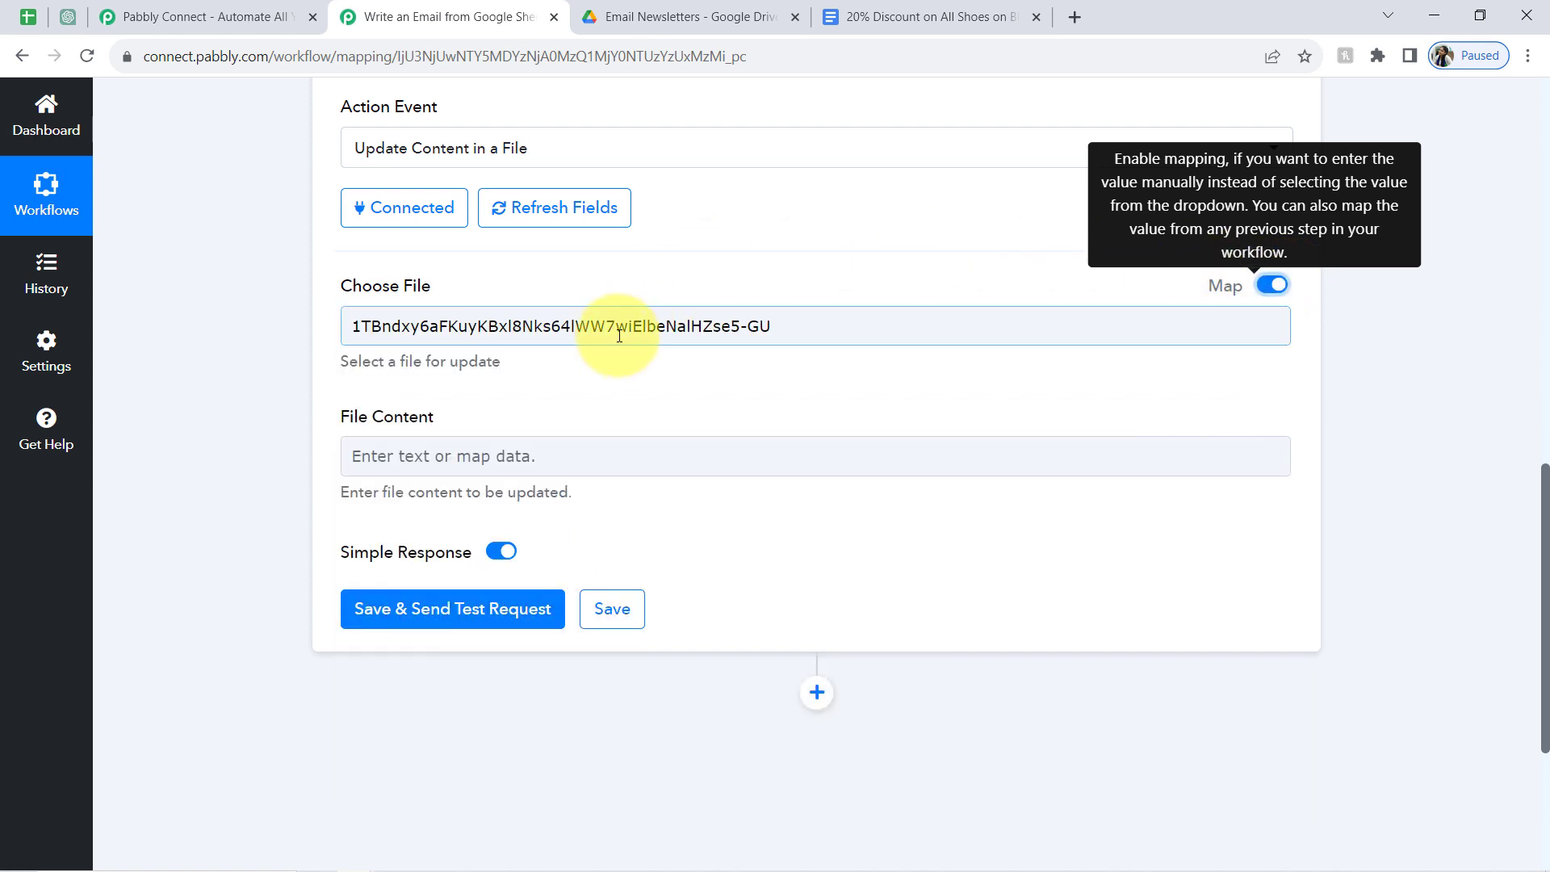
{"action": "triple_click", "coordinate": [591, 325]}
{"action": "key", "text": "BackSpace"}
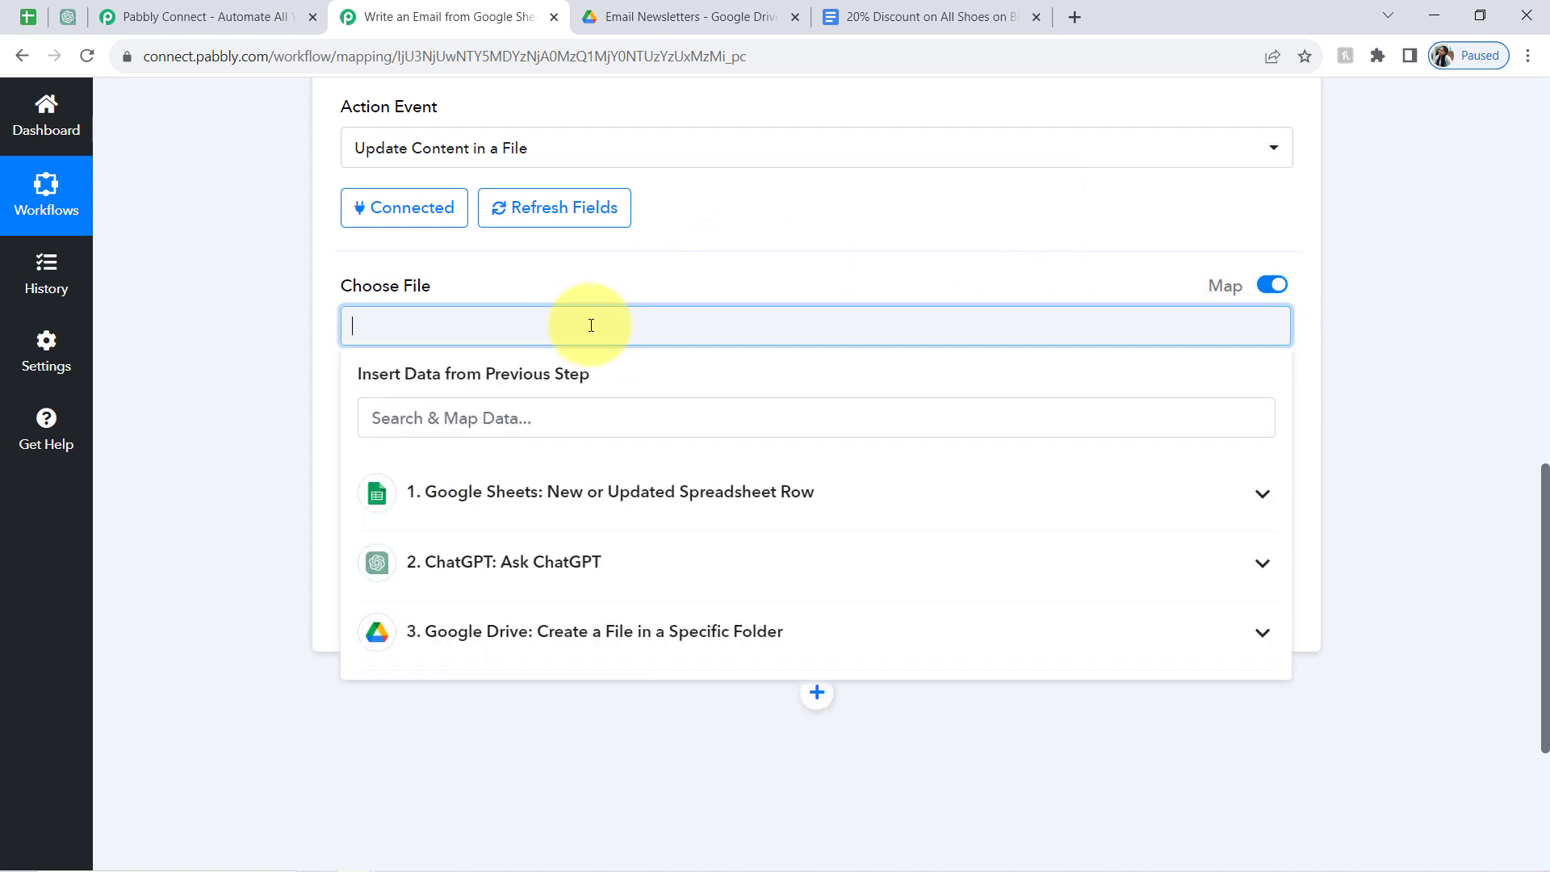
{"action": "left_click", "coordinate": [545, 628]}
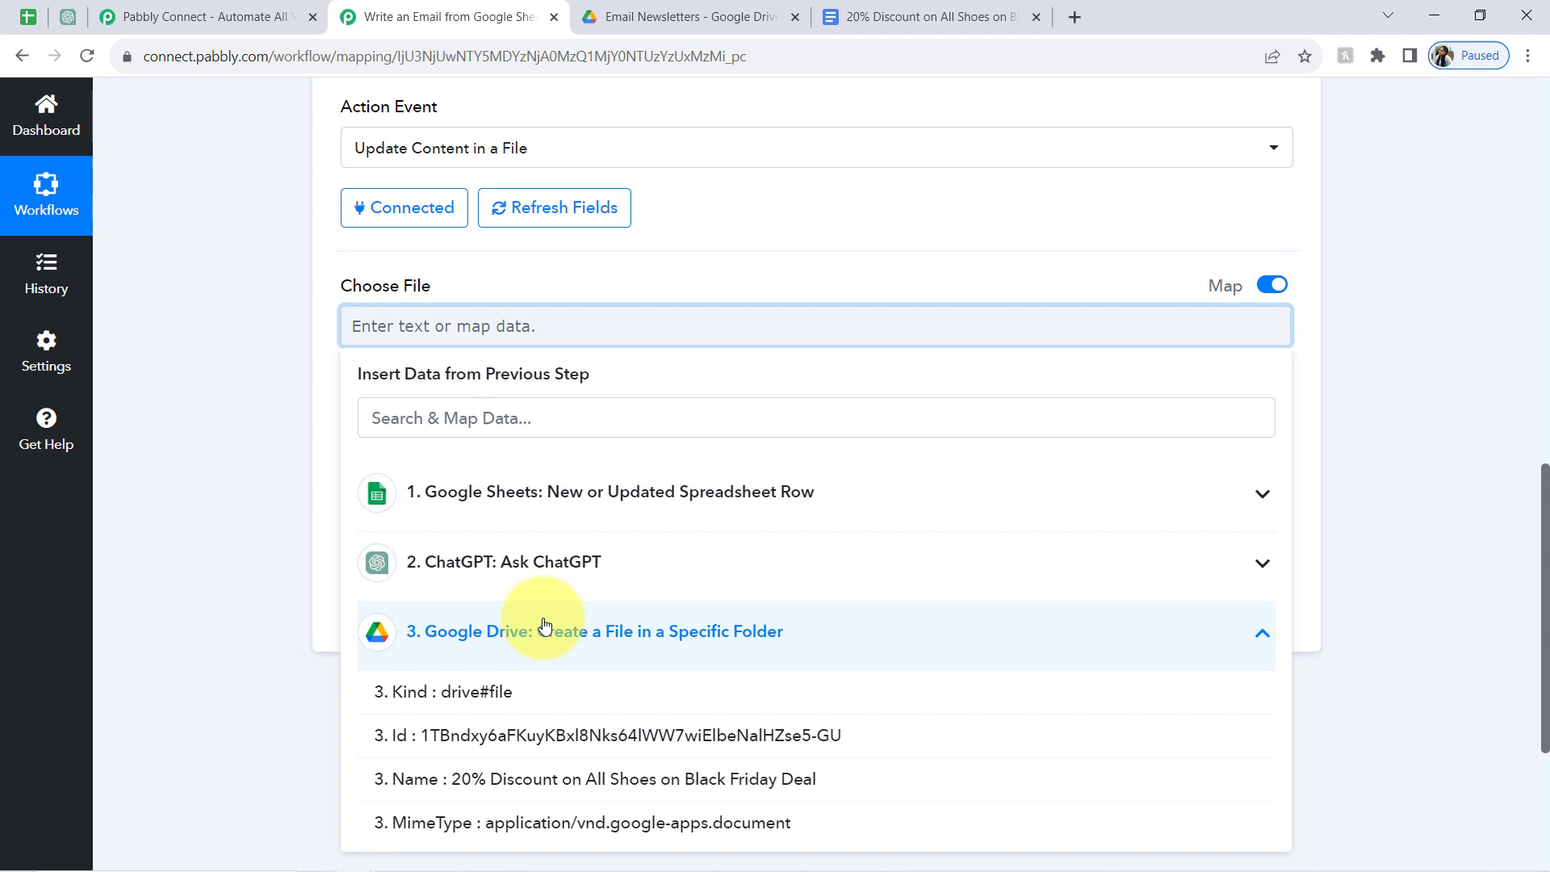
{"action": "left_click", "coordinate": [453, 736]}
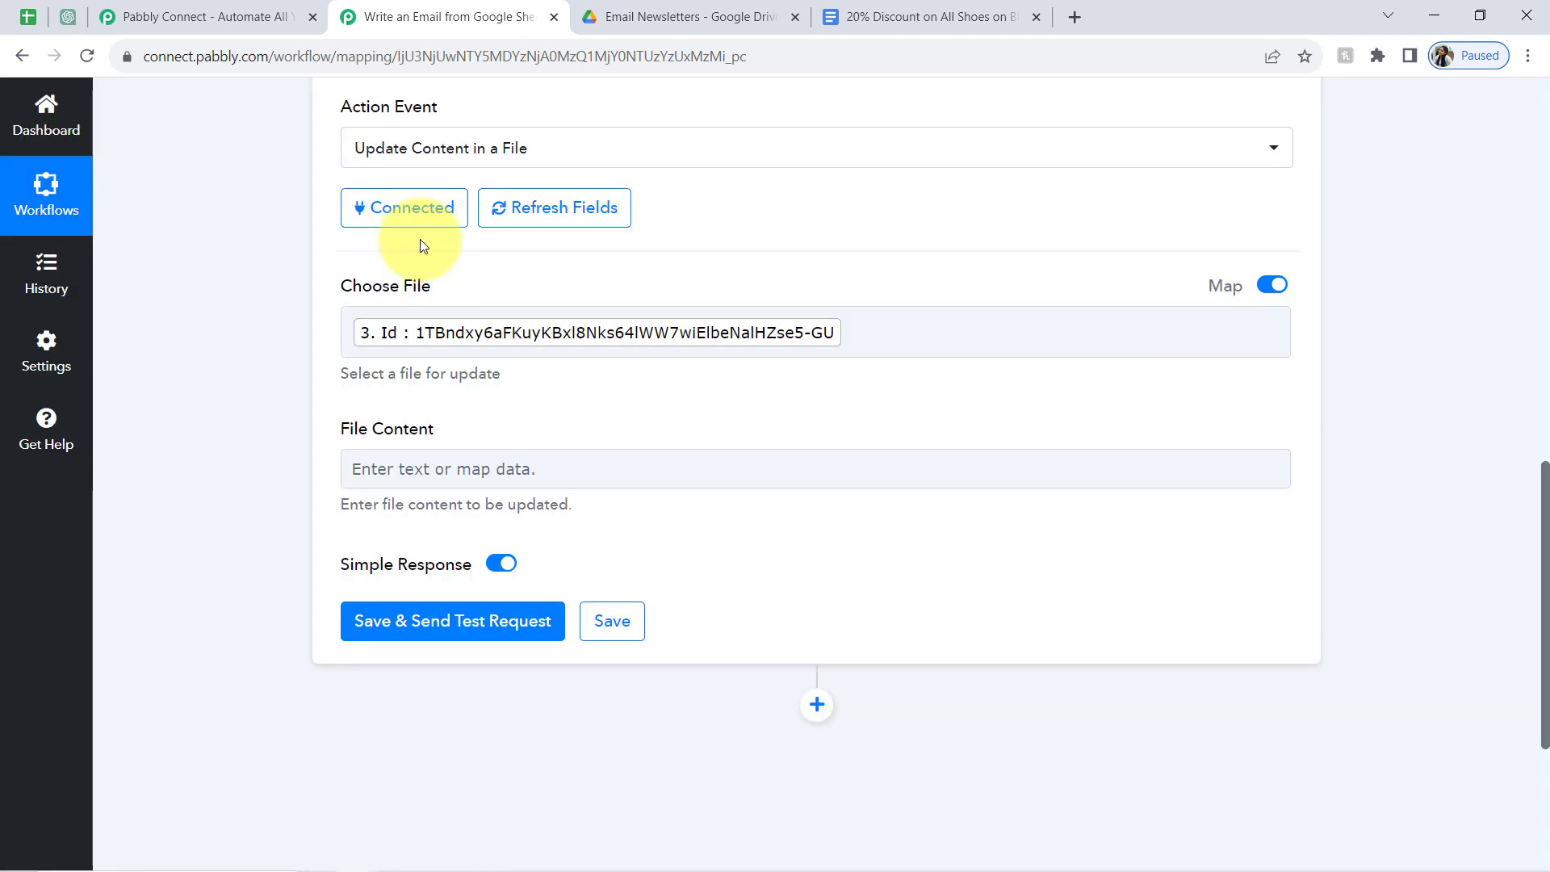
- Map the file content to Choices 0 Message Content from the ChatGPT step, and save the action with a test request
{"action": "left_click", "coordinate": [386, 478]}
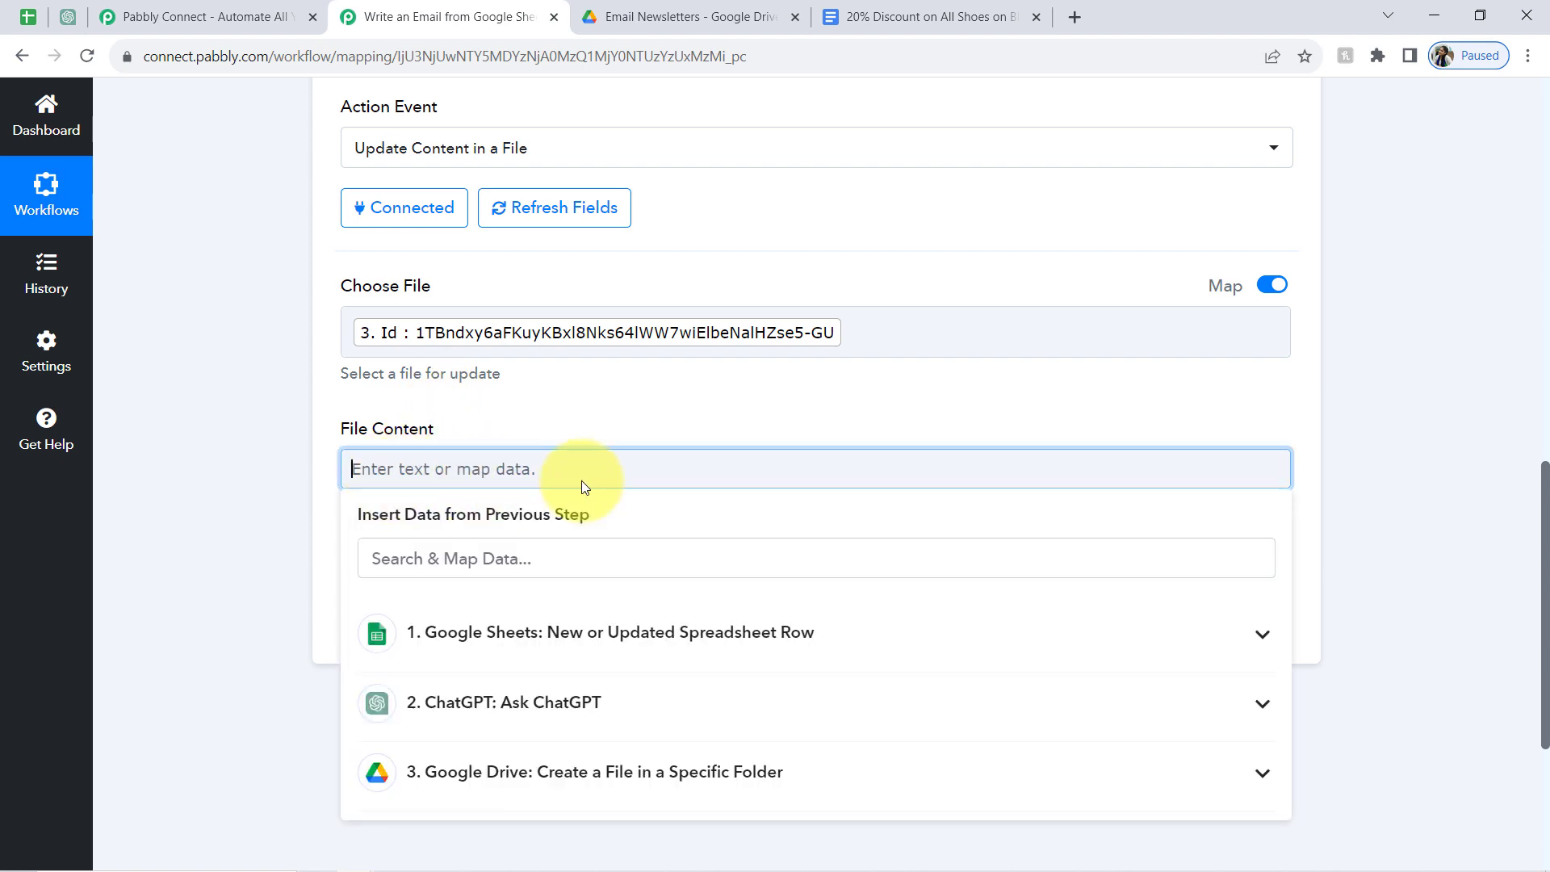
{"action": "left_click_drag", "start_coordinate": [1547, 484], "coordinate": [1408, 578]}
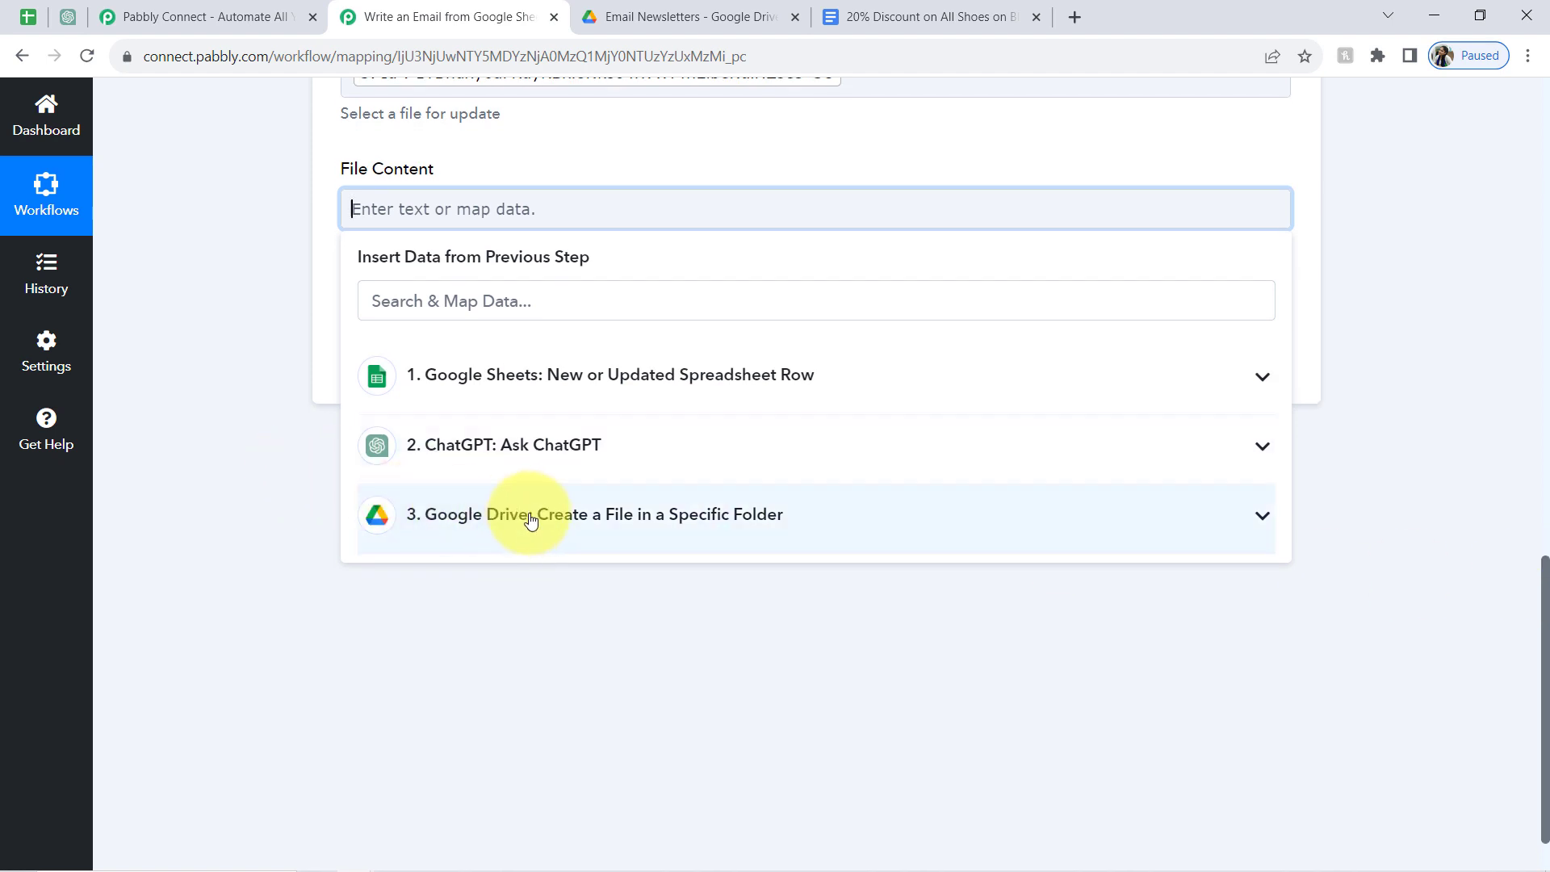
{"action": "left_click", "coordinate": [484, 446]}
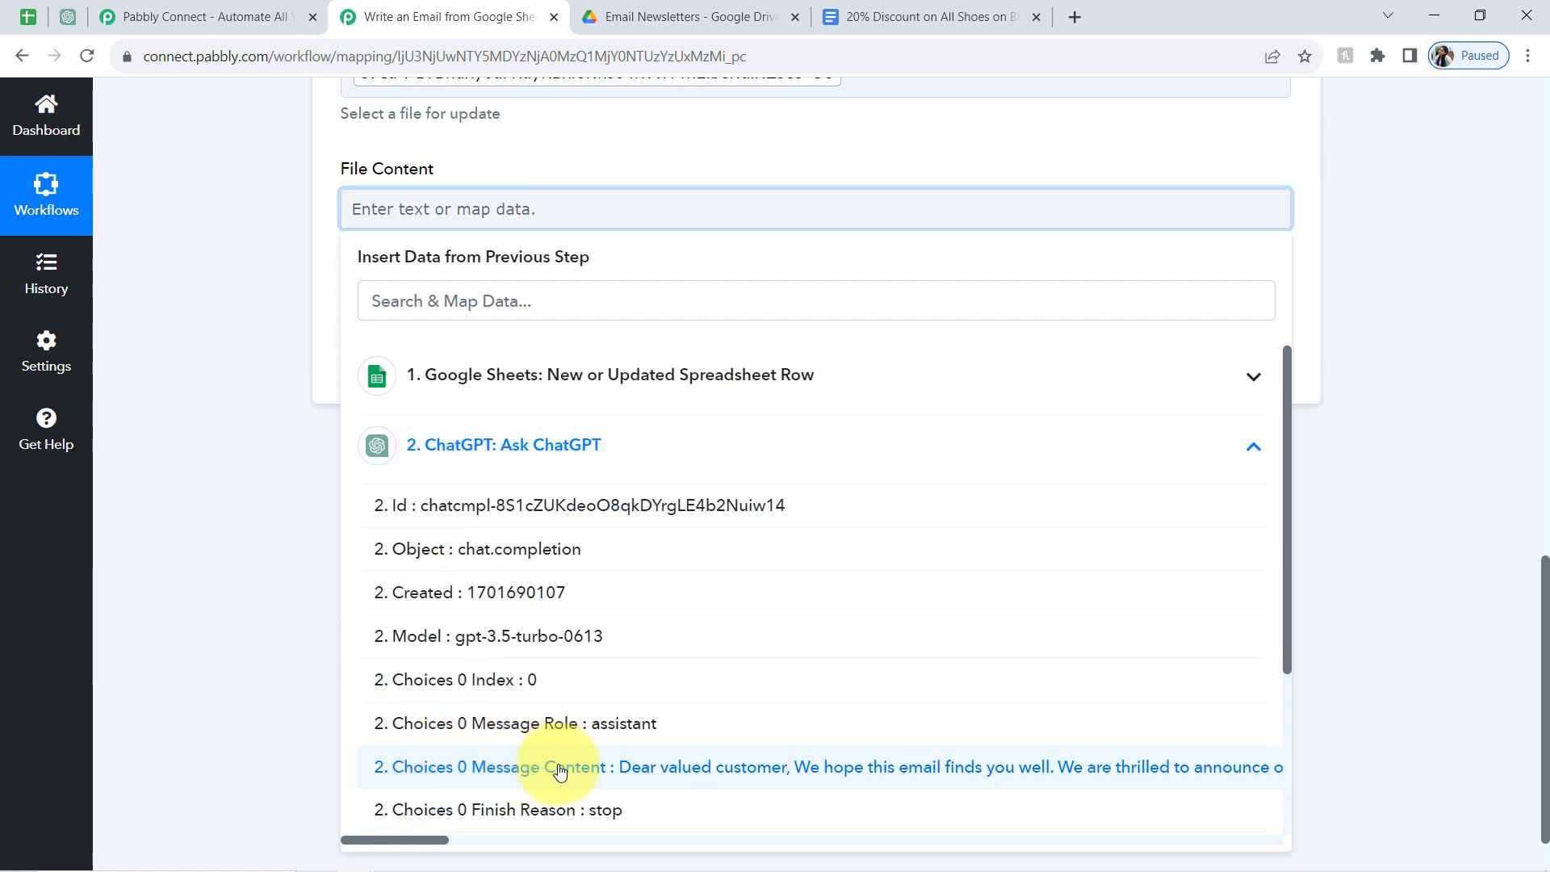
{"action": "left_click", "coordinate": [517, 770]}
{"action": "left_click", "coordinate": [432, 559]}
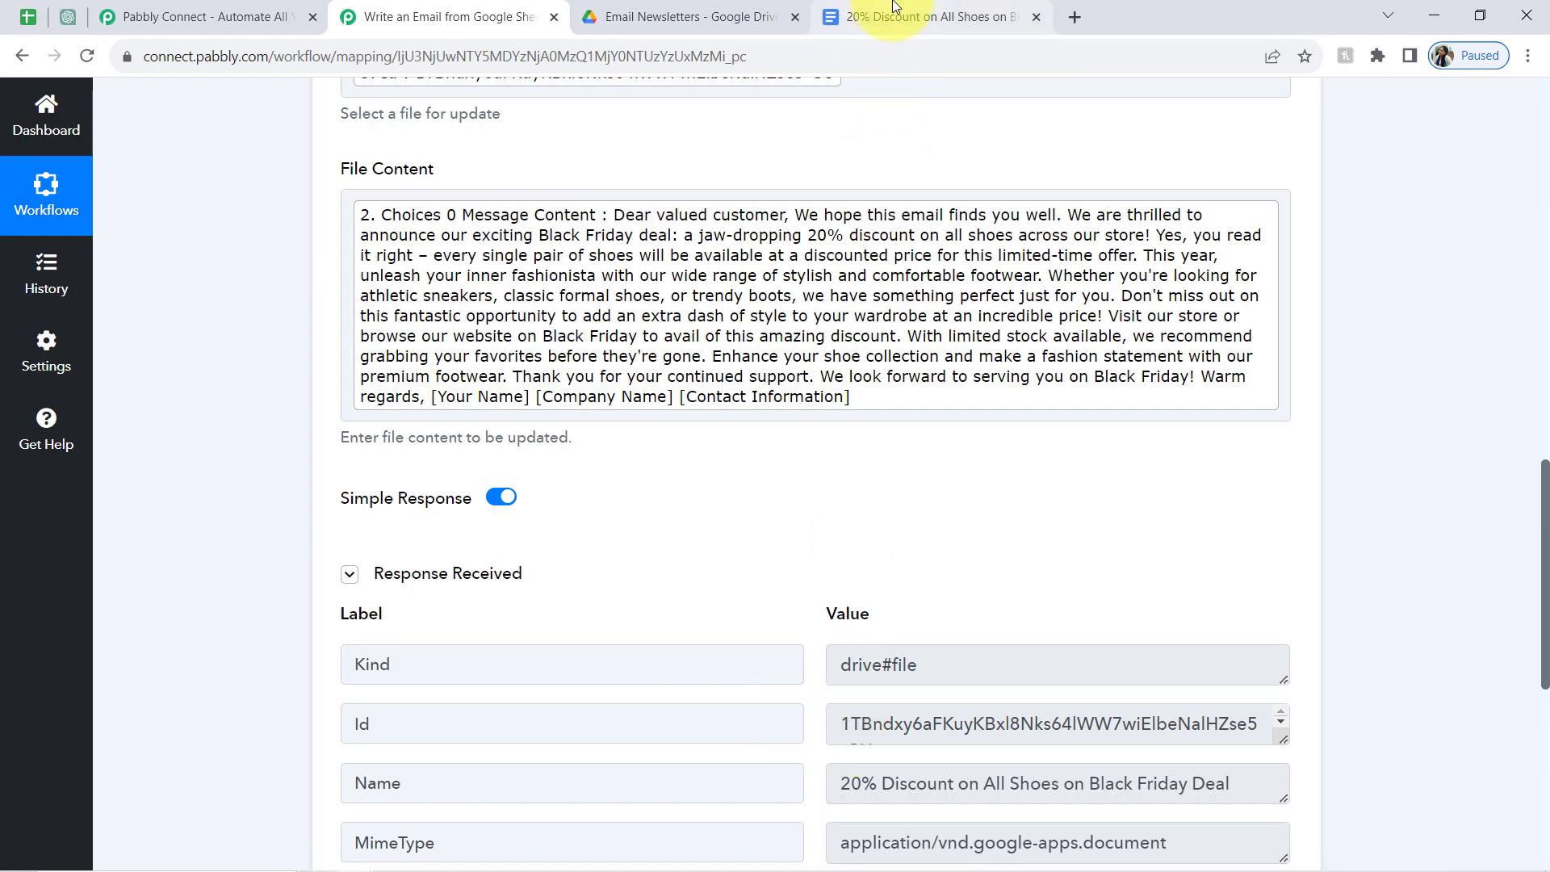
- Switch to the Google Docs document 20% Discount on All Shoes on Black Friday Deal and examine its email text
{"action": "left_click", "coordinate": [894, 8]}
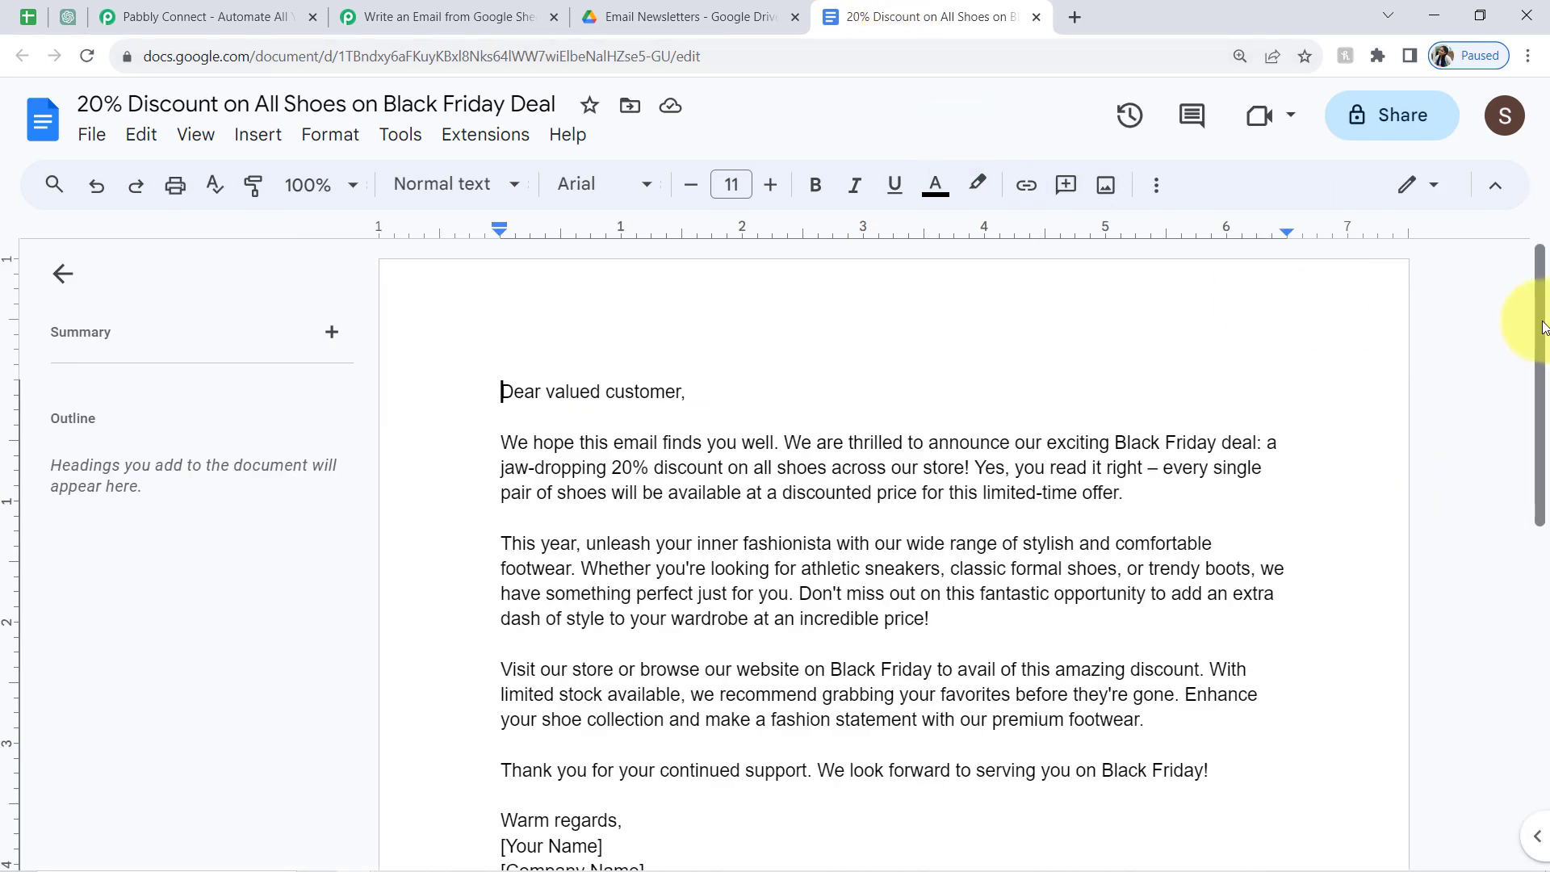
{"action": "scroll", "coordinate": [1526, 339], "scroll_direction": "down", "scroll_amount": 2}
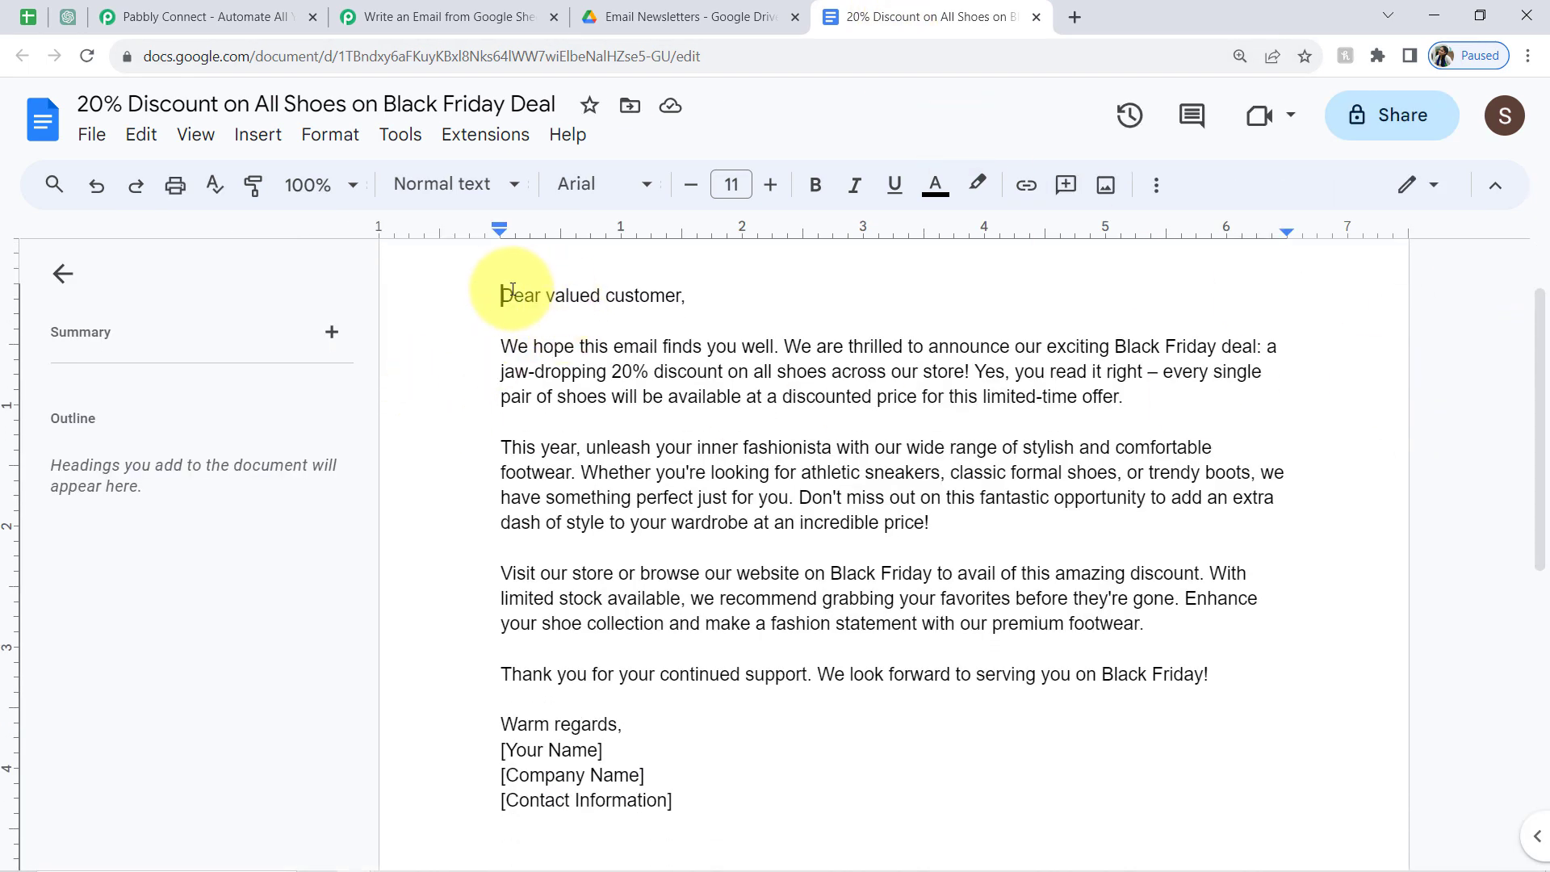
{"action": "left_click_drag", "start_coordinate": [512, 289], "coordinate": [599, 643]}
{"action": "left_click_drag", "start_coordinate": [624, 787], "coordinate": [627, 801]}
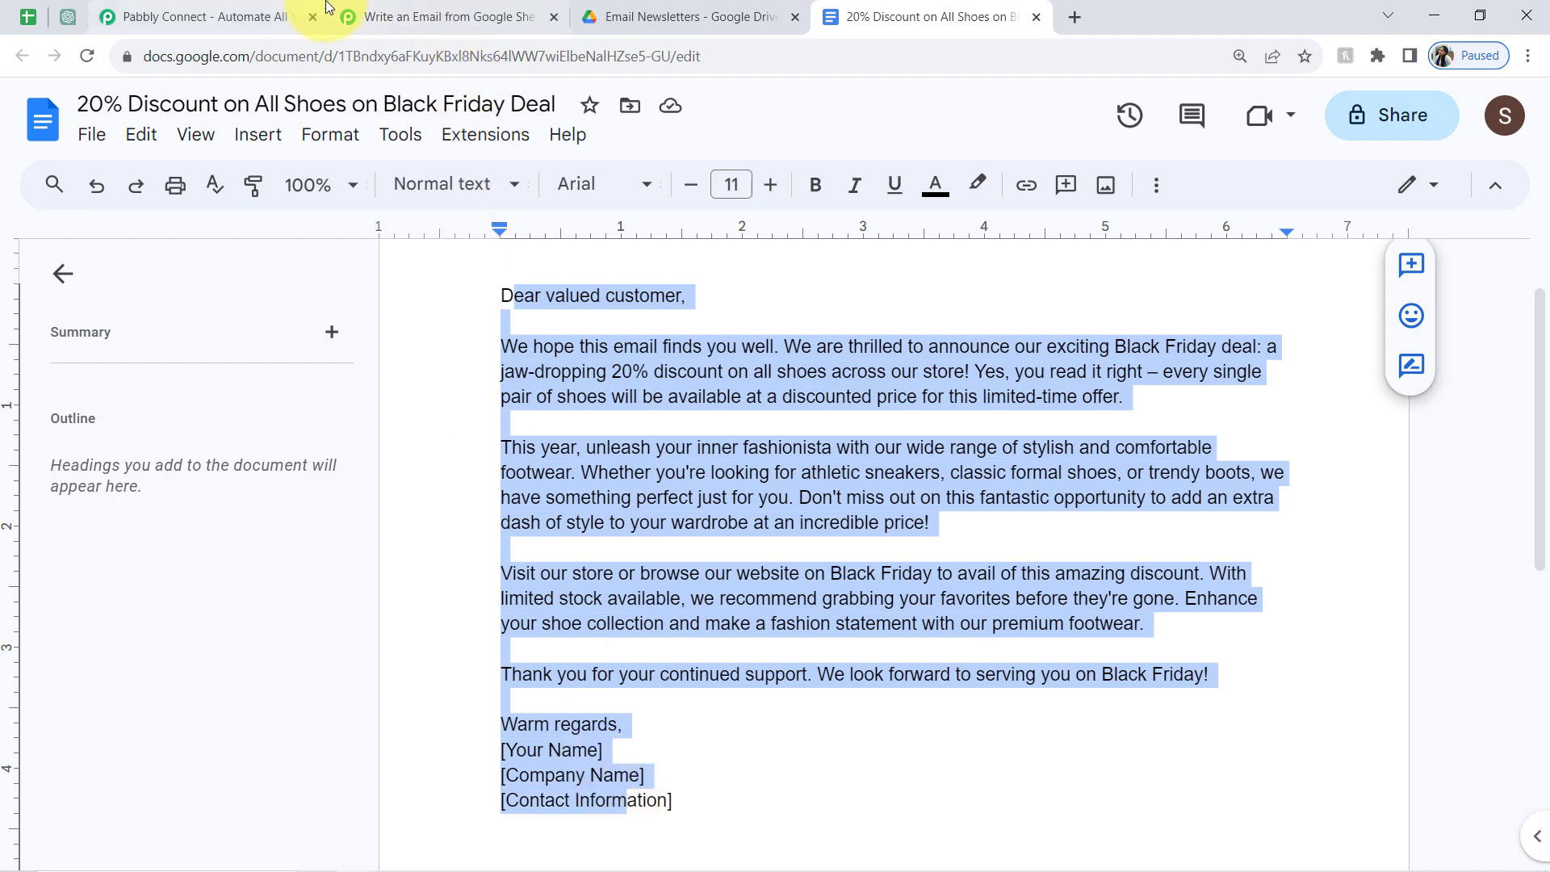
- Return to the Pabbly Connect workflow and close the Email Newsletters folder and the Black Friday document
{"action": "left_click", "coordinate": [395, 8]}
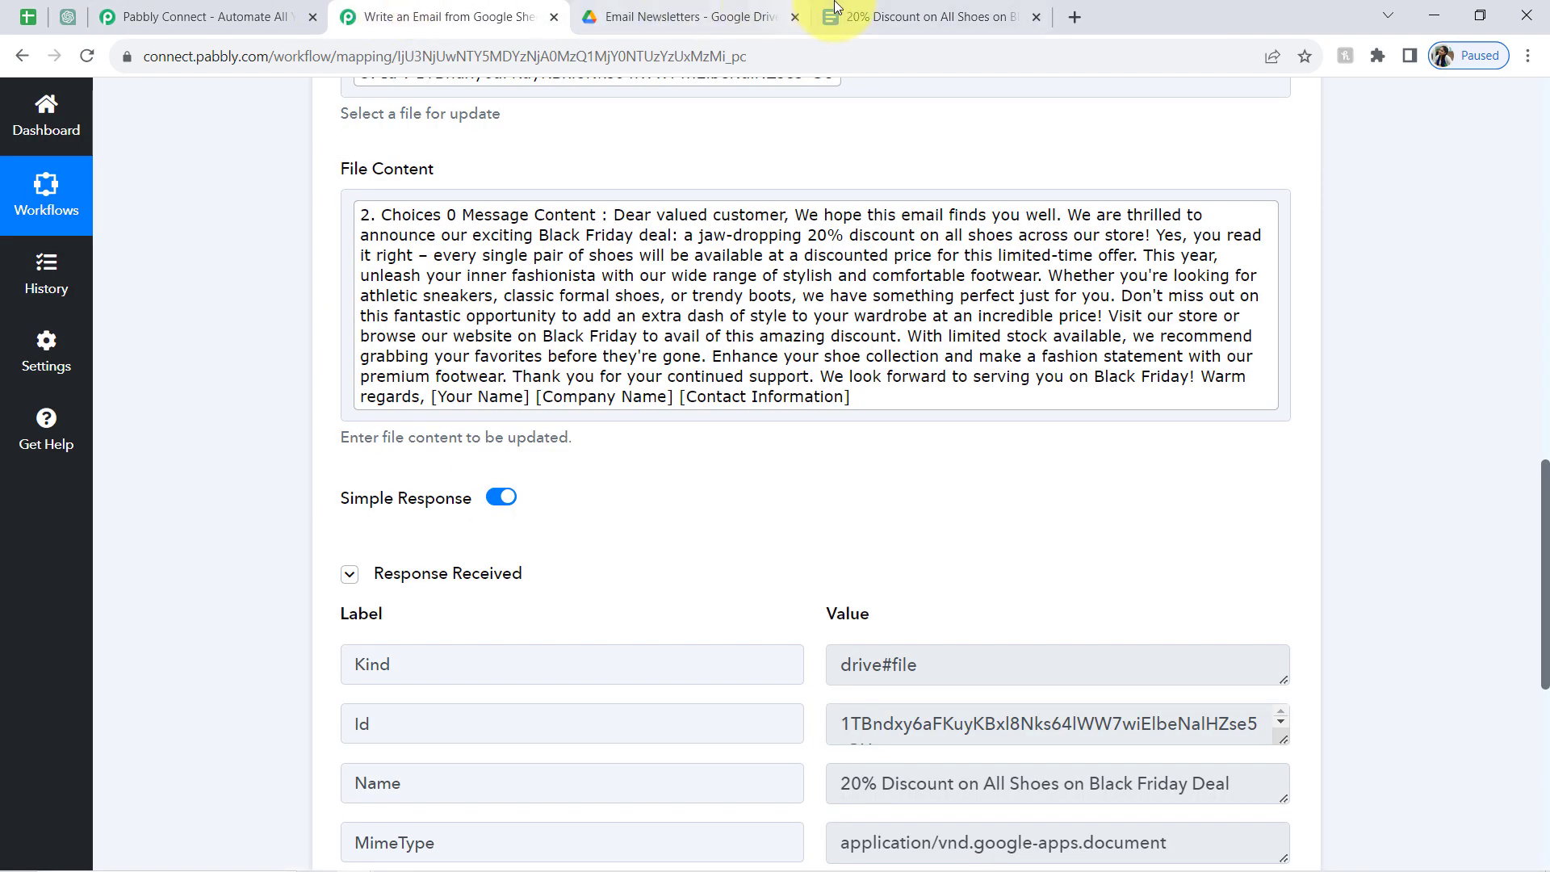
{"action": "left_click", "coordinate": [795, 18]}
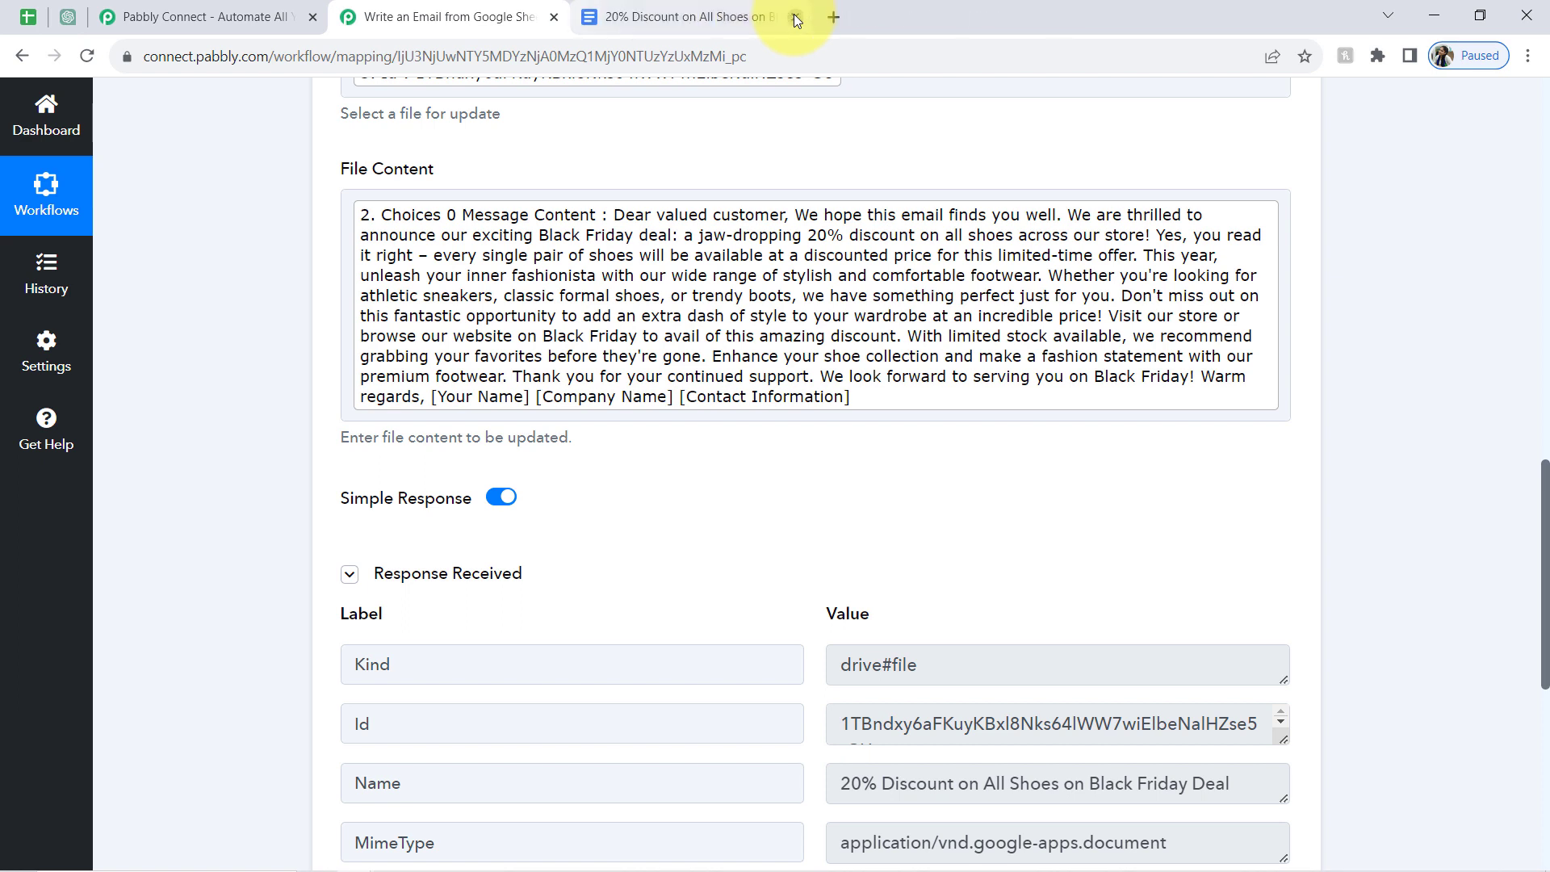
{"action": "left_click", "coordinate": [795, 17]}
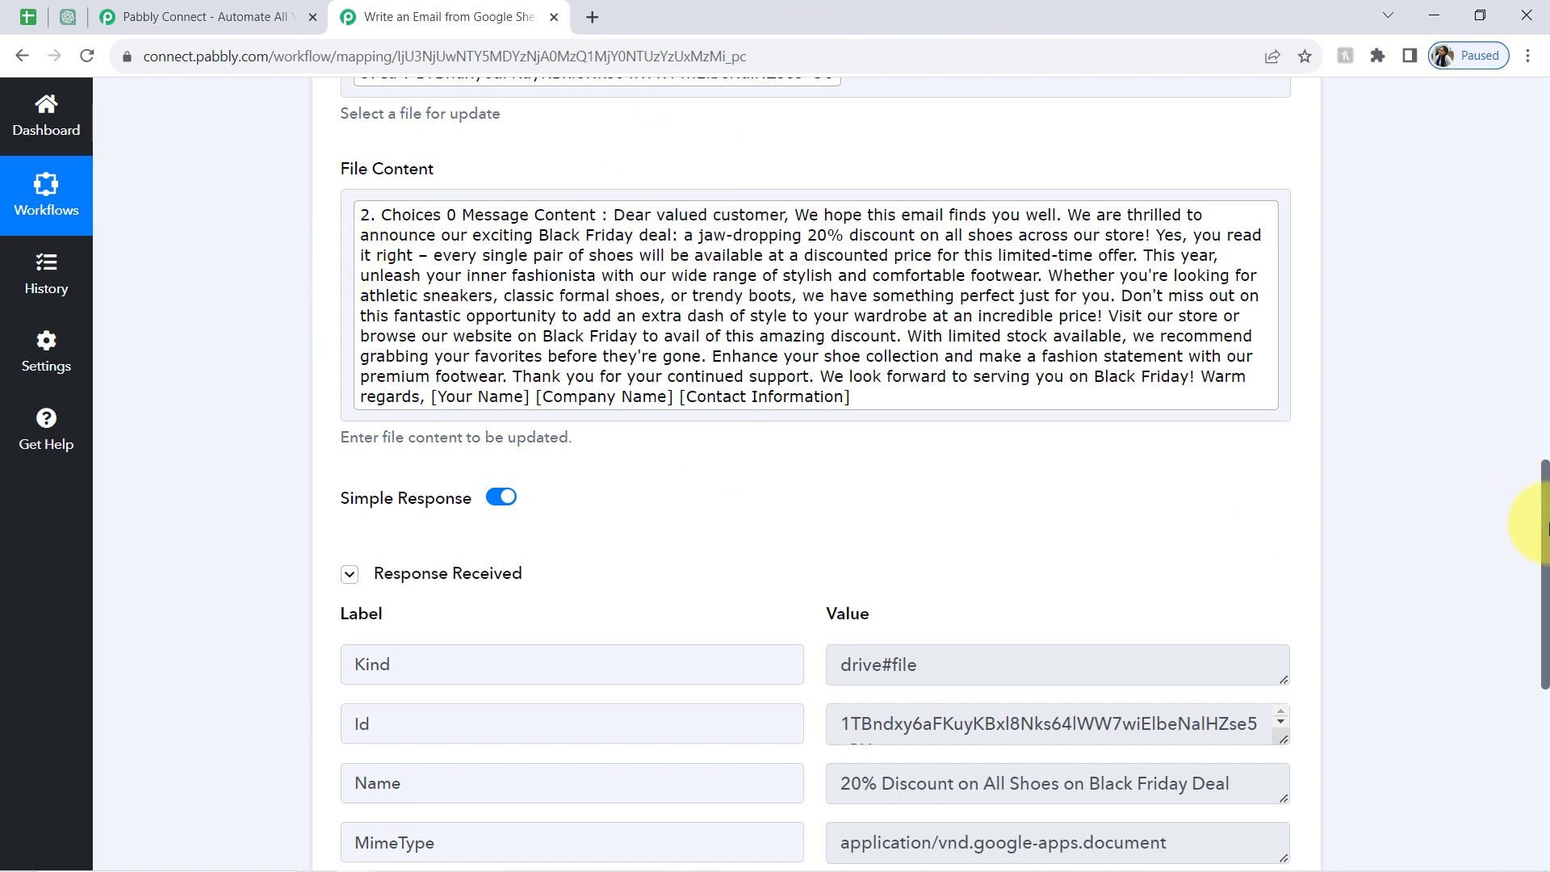
- Review the workflow from the Google Sheets trigger onward and collapse the Update Content in a File step
{"action": "left_click_drag", "start_coordinate": [1543, 523], "coordinate": [1528, 91]}
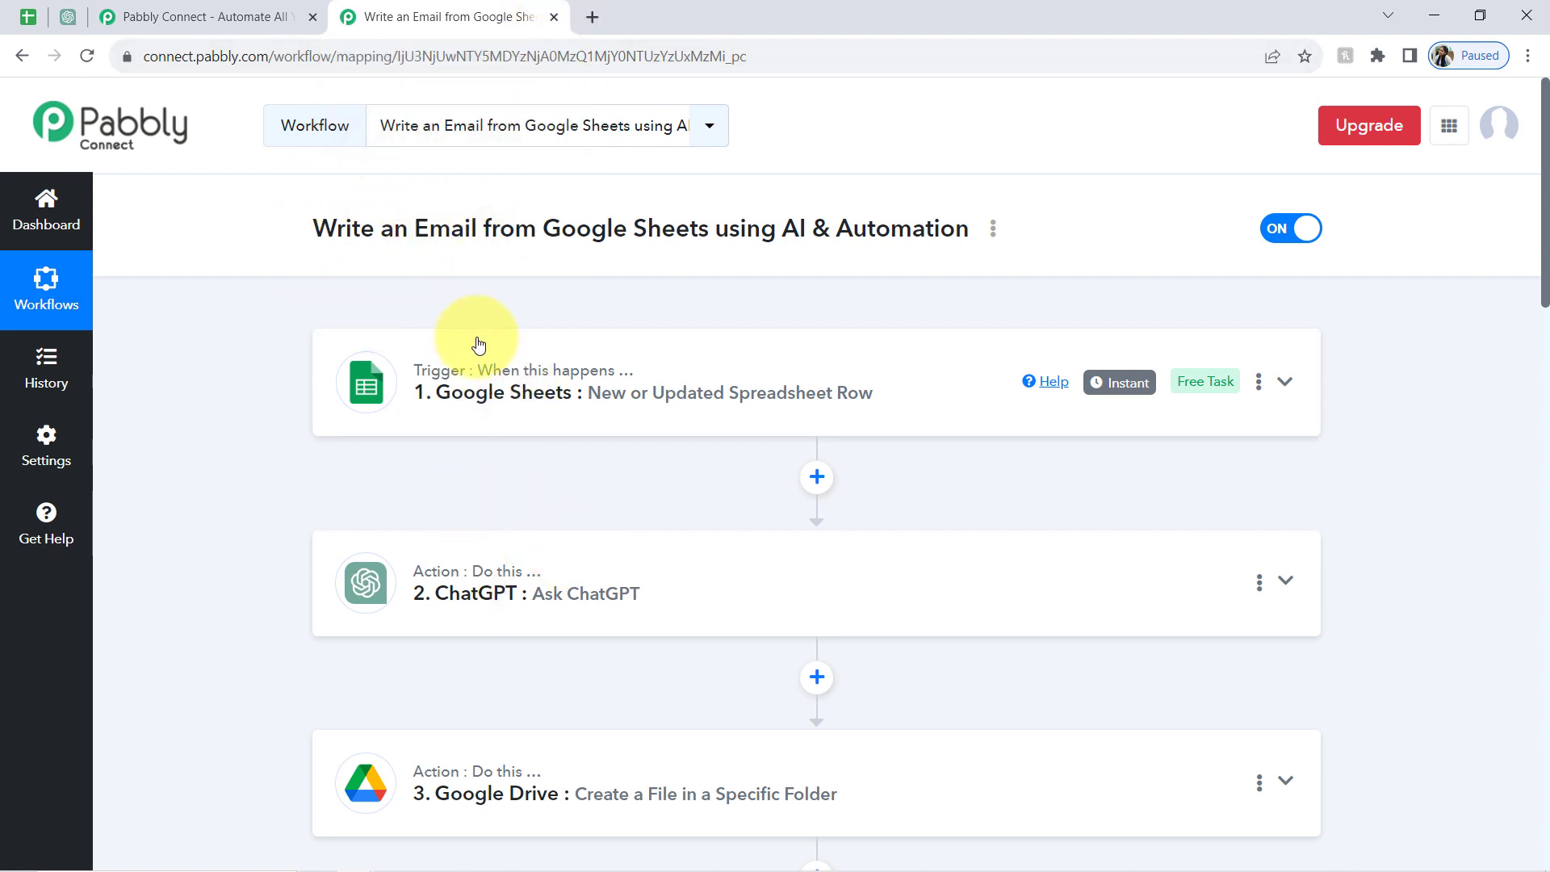
{"action": "left_click_drag", "start_coordinate": [1545, 259], "coordinate": [1546, 297]}
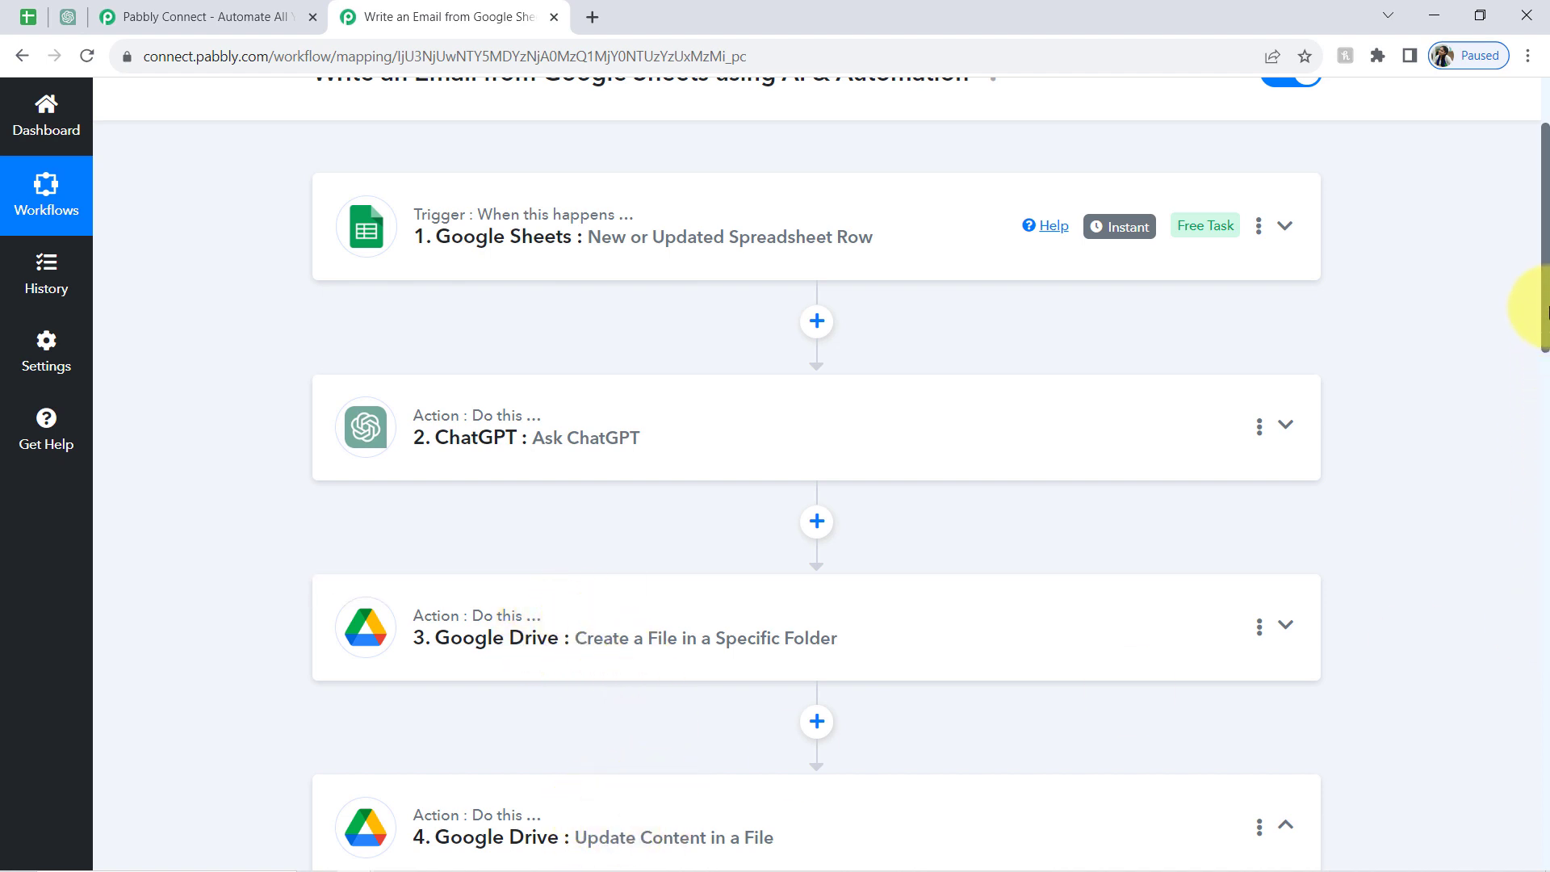
{"action": "scroll", "coordinate": [1549, 391], "scroll_direction": "down", "scroll_amount": 4}
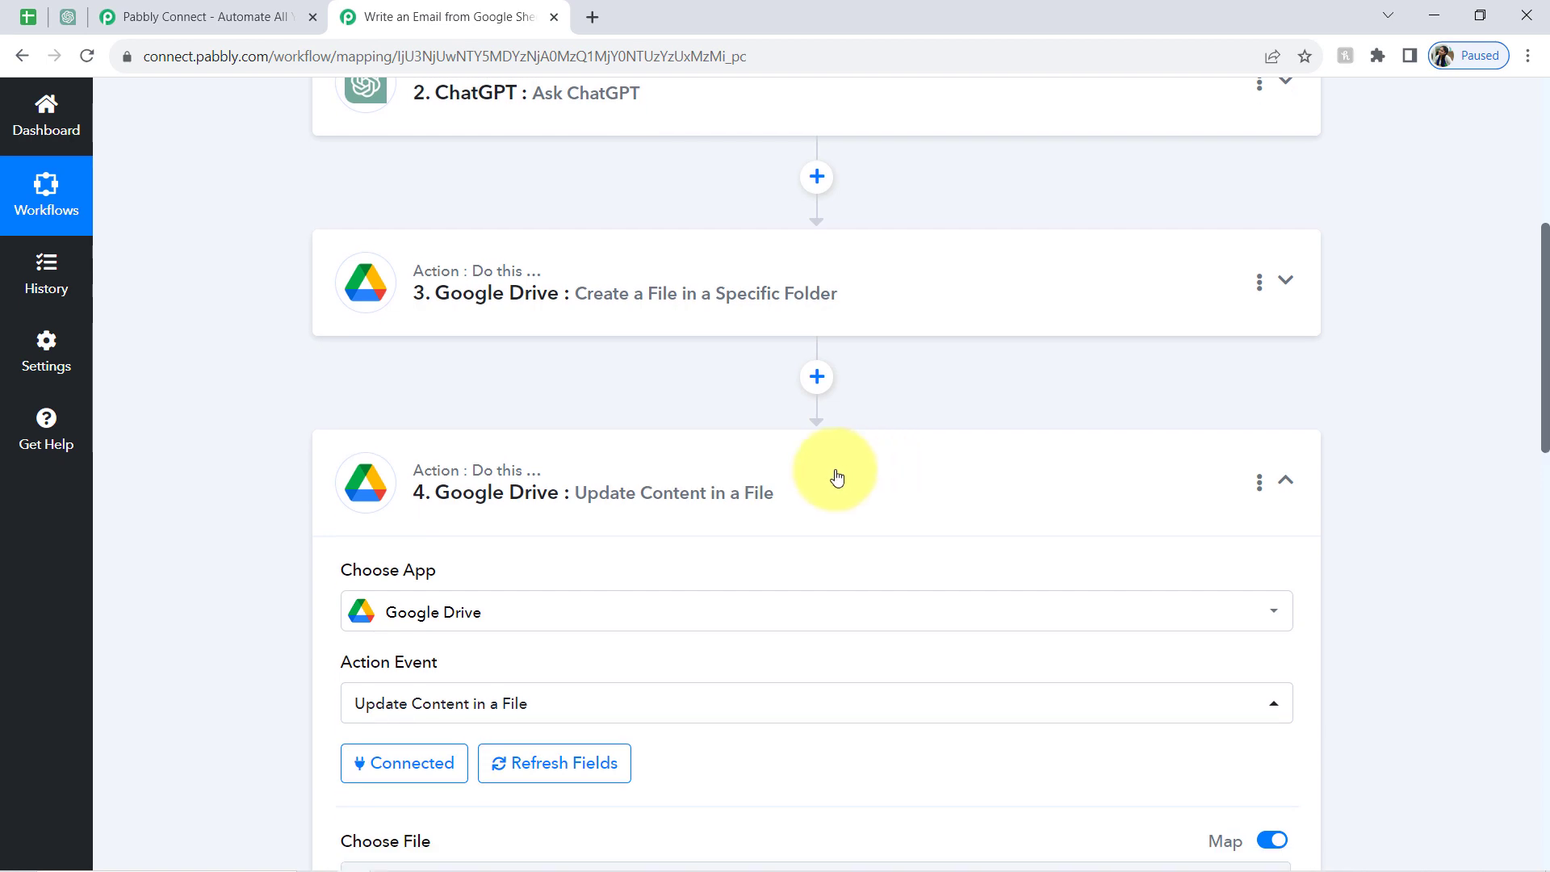
{"action": "left_click", "coordinate": [830, 476]}
- Open the sharing options of the Write an Email from Google Sheets using AI & Automation workflow and copy its share link
{"action": "left_click_drag", "start_coordinate": [1547, 355], "coordinate": [1515, 156]}
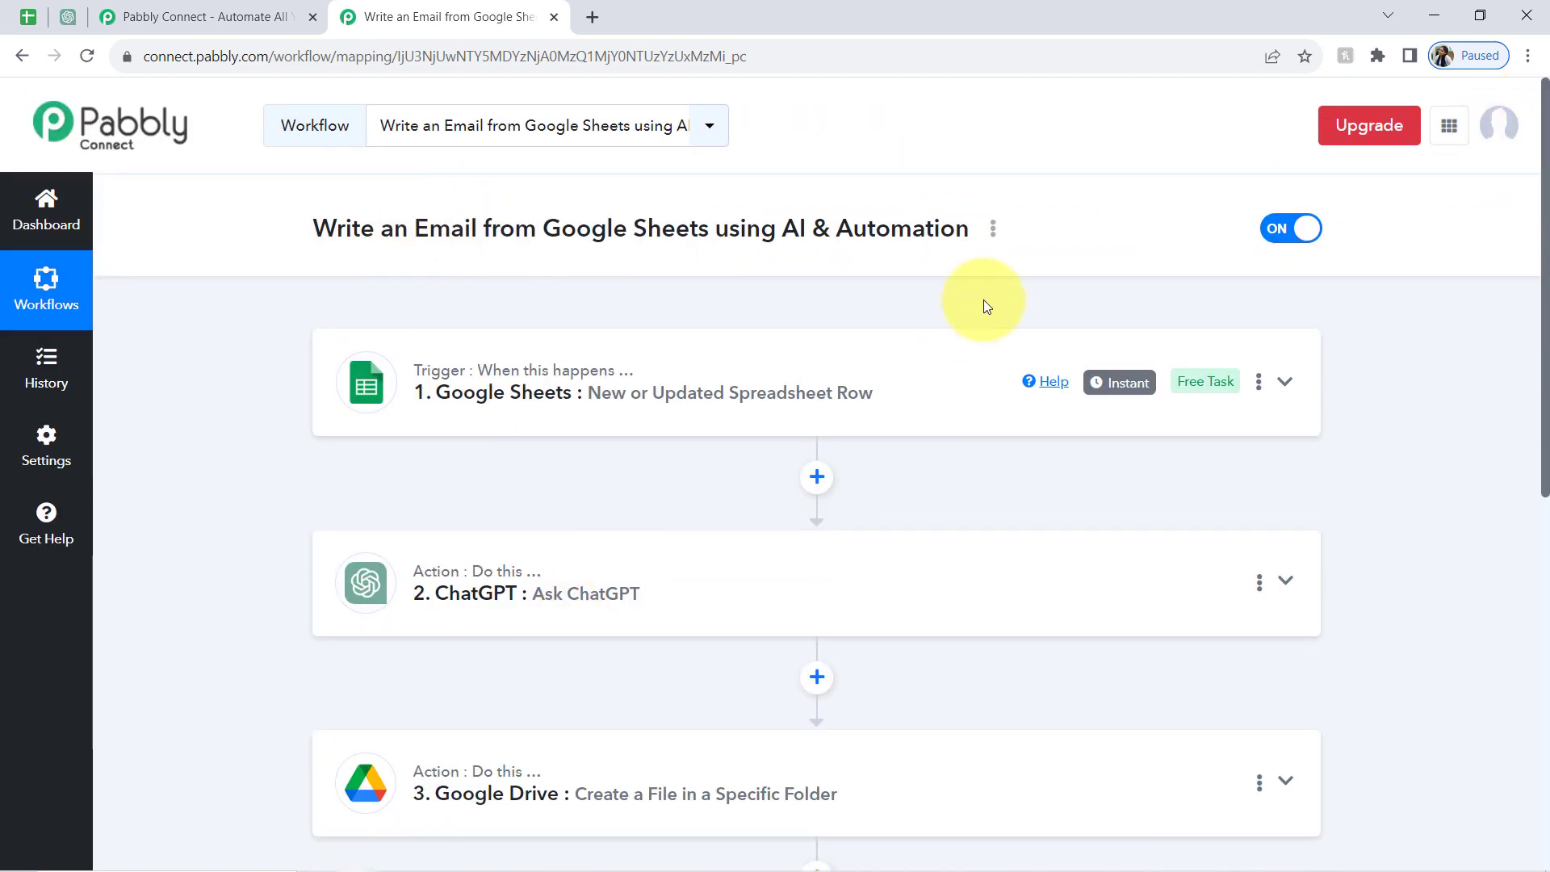
{"action": "left_click", "coordinate": [993, 228]}
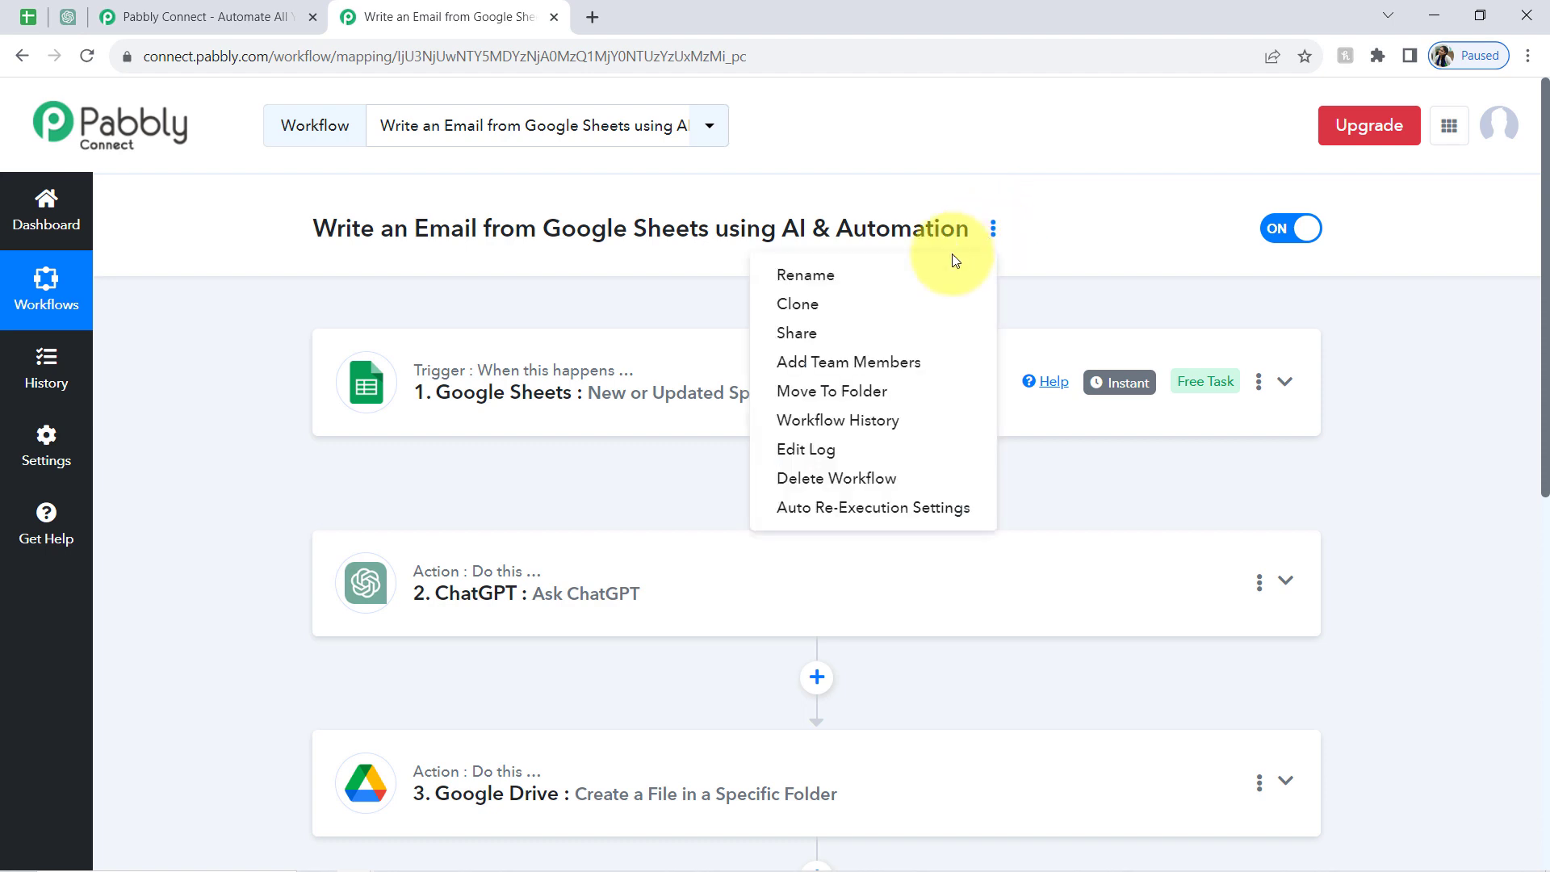
{"action": "left_click", "coordinate": [787, 332]}
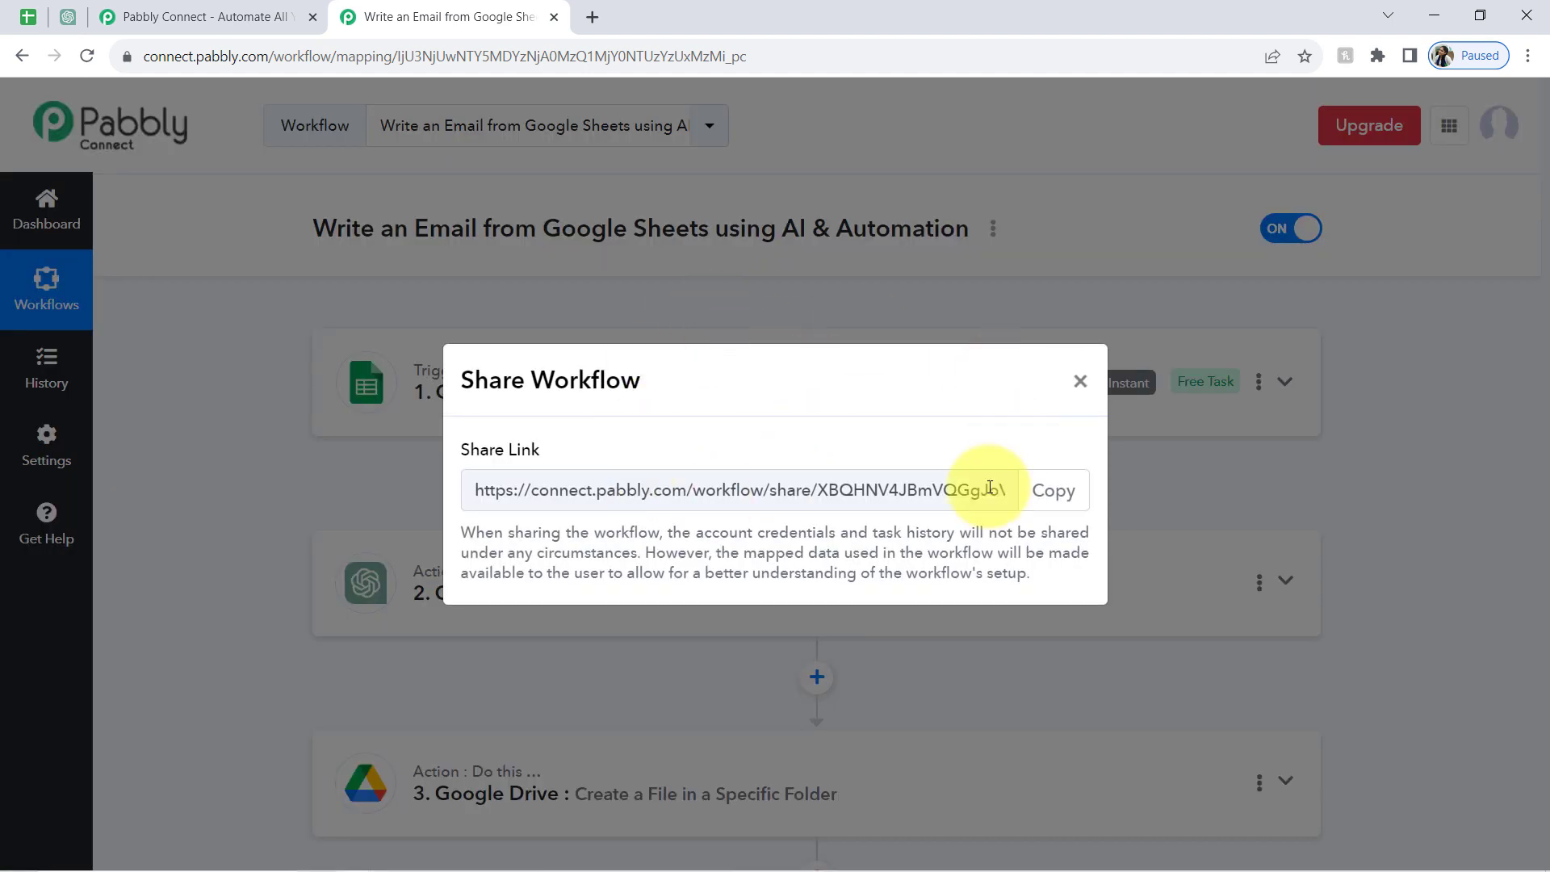
{"action": "left_click", "coordinate": [1054, 490]}
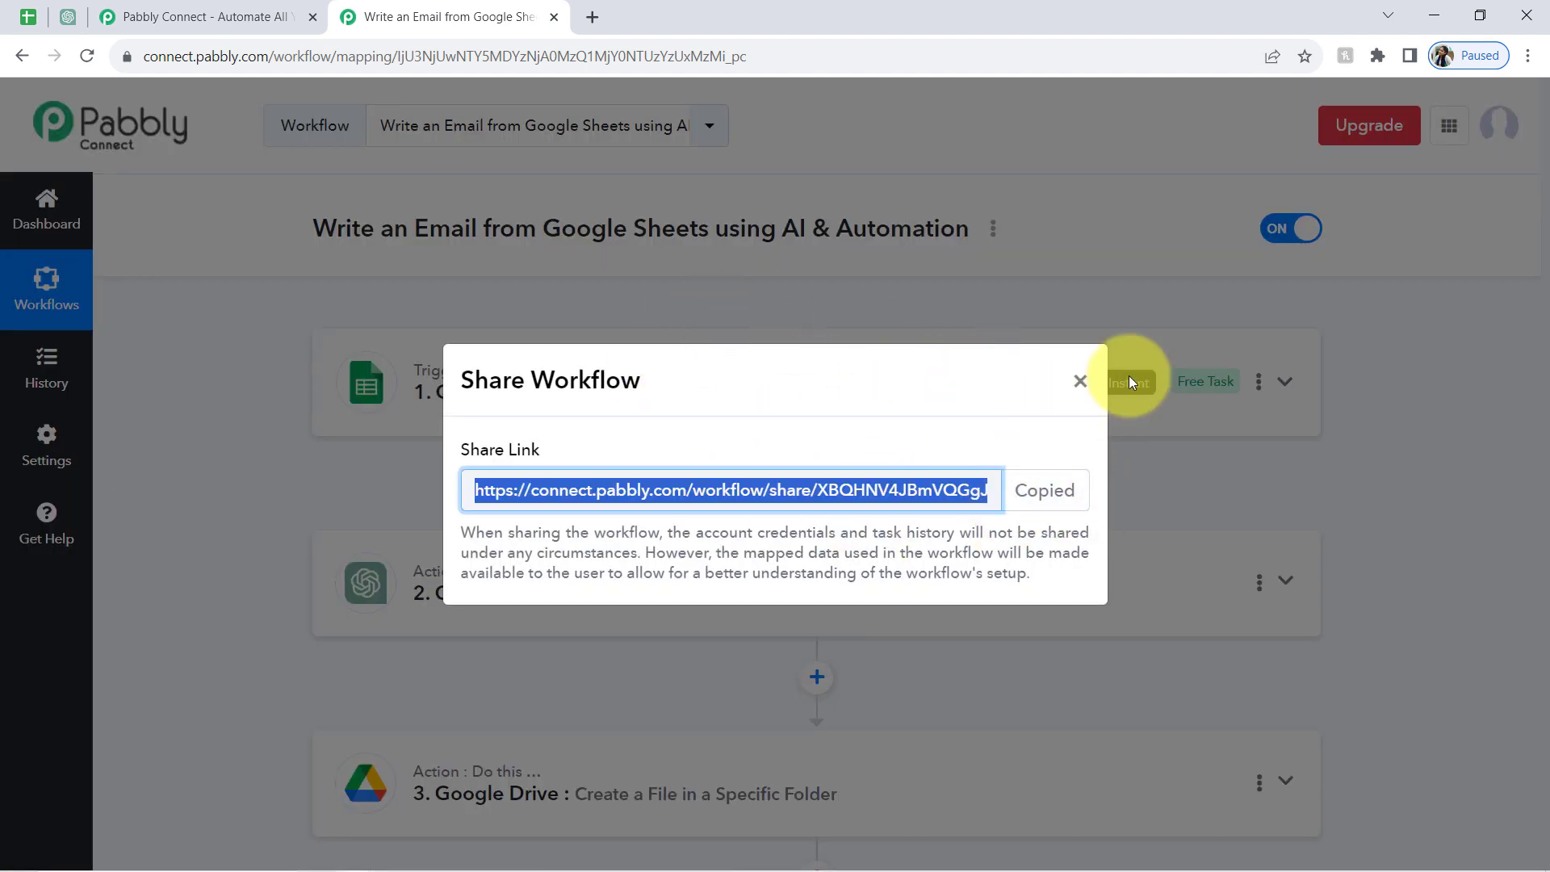